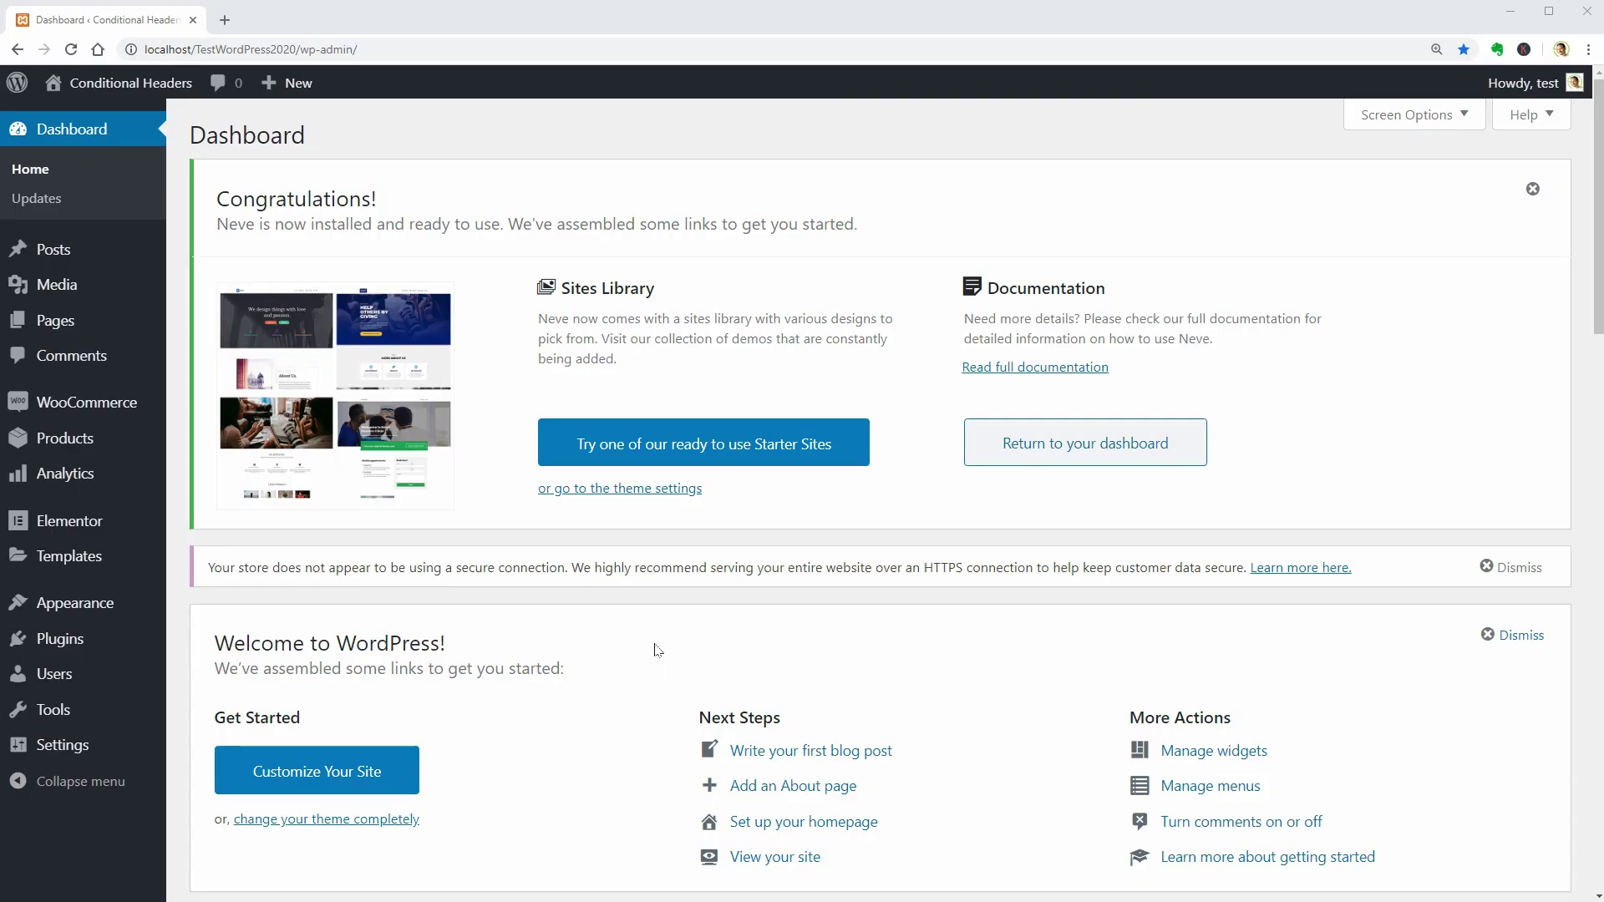
Enable the Header Booster module in Neve's Pro Addon theme settings.
left_click(673, 489)
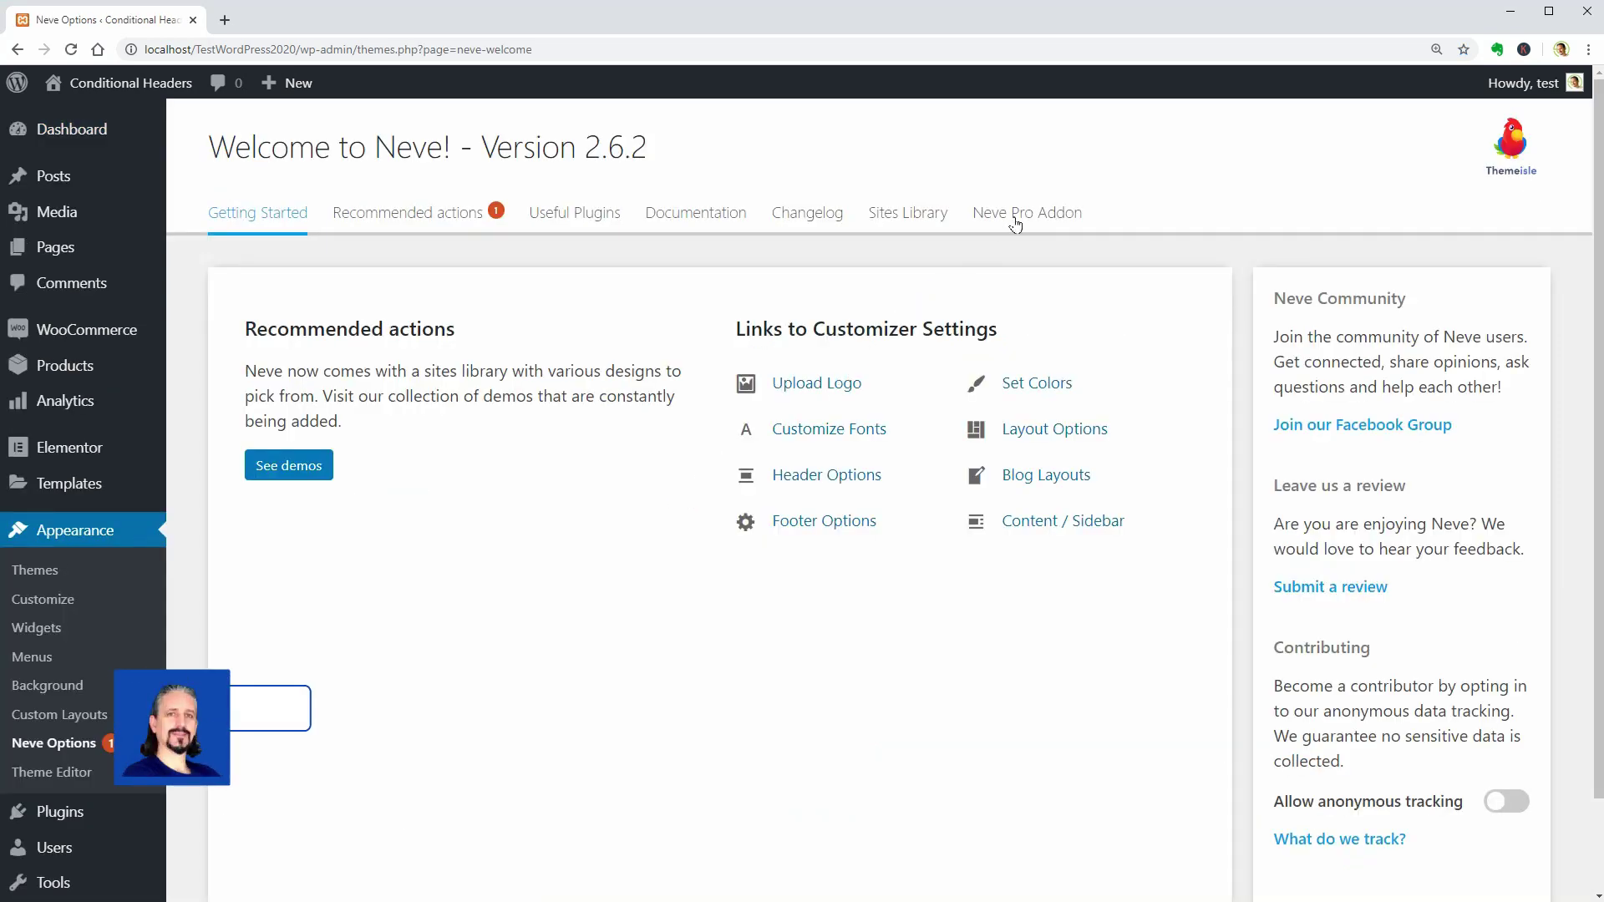
left_click(1015, 219)
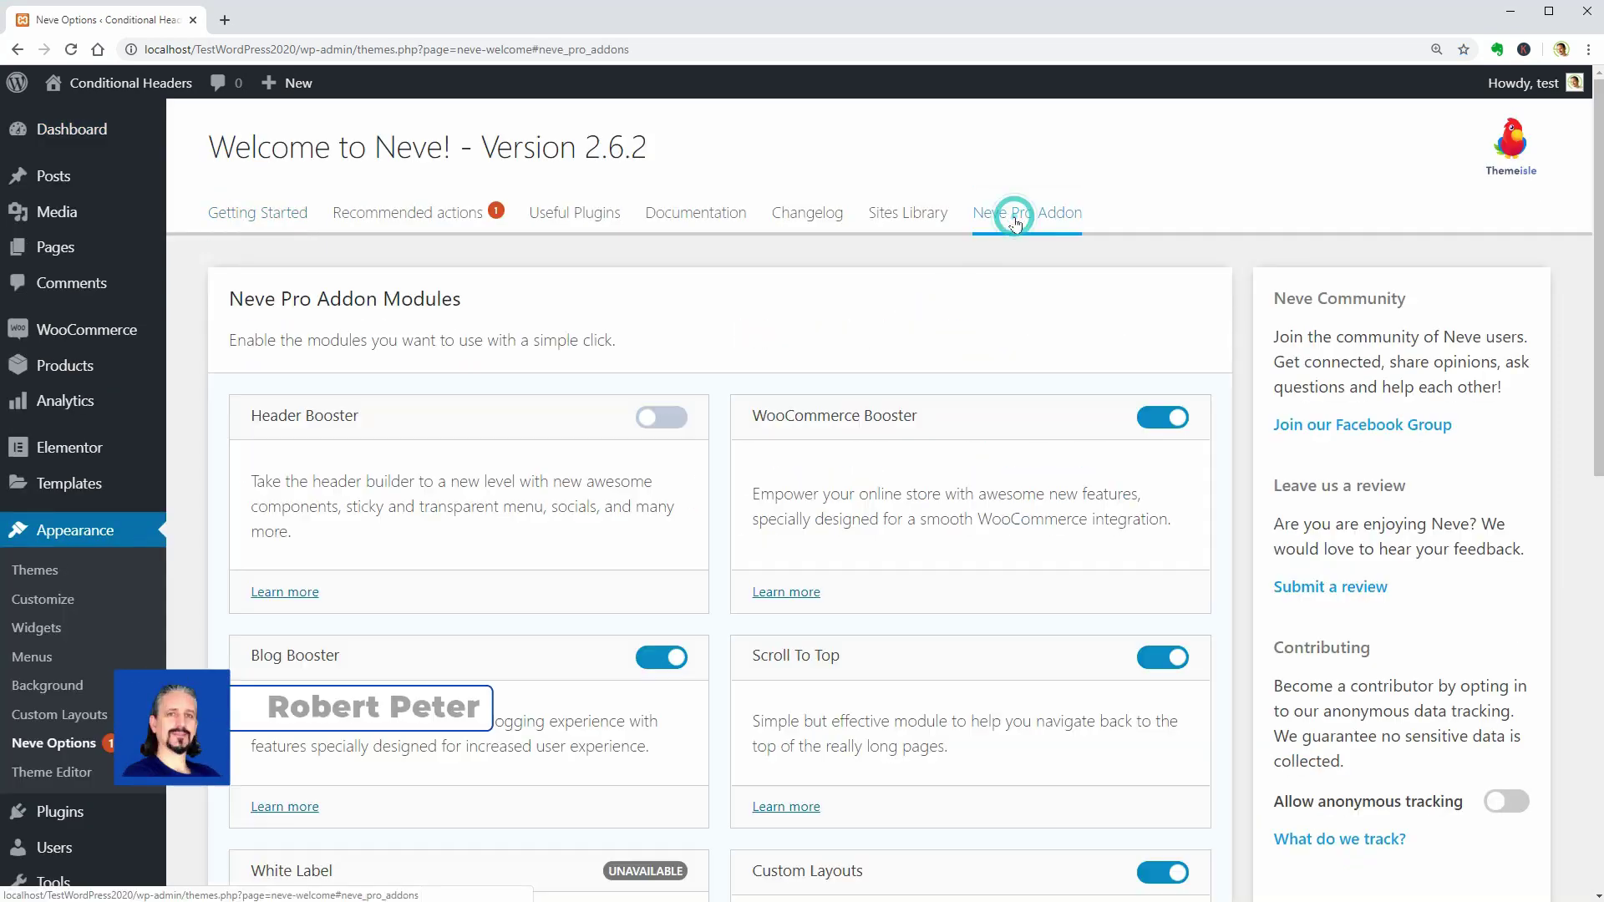
left_click(659, 418)
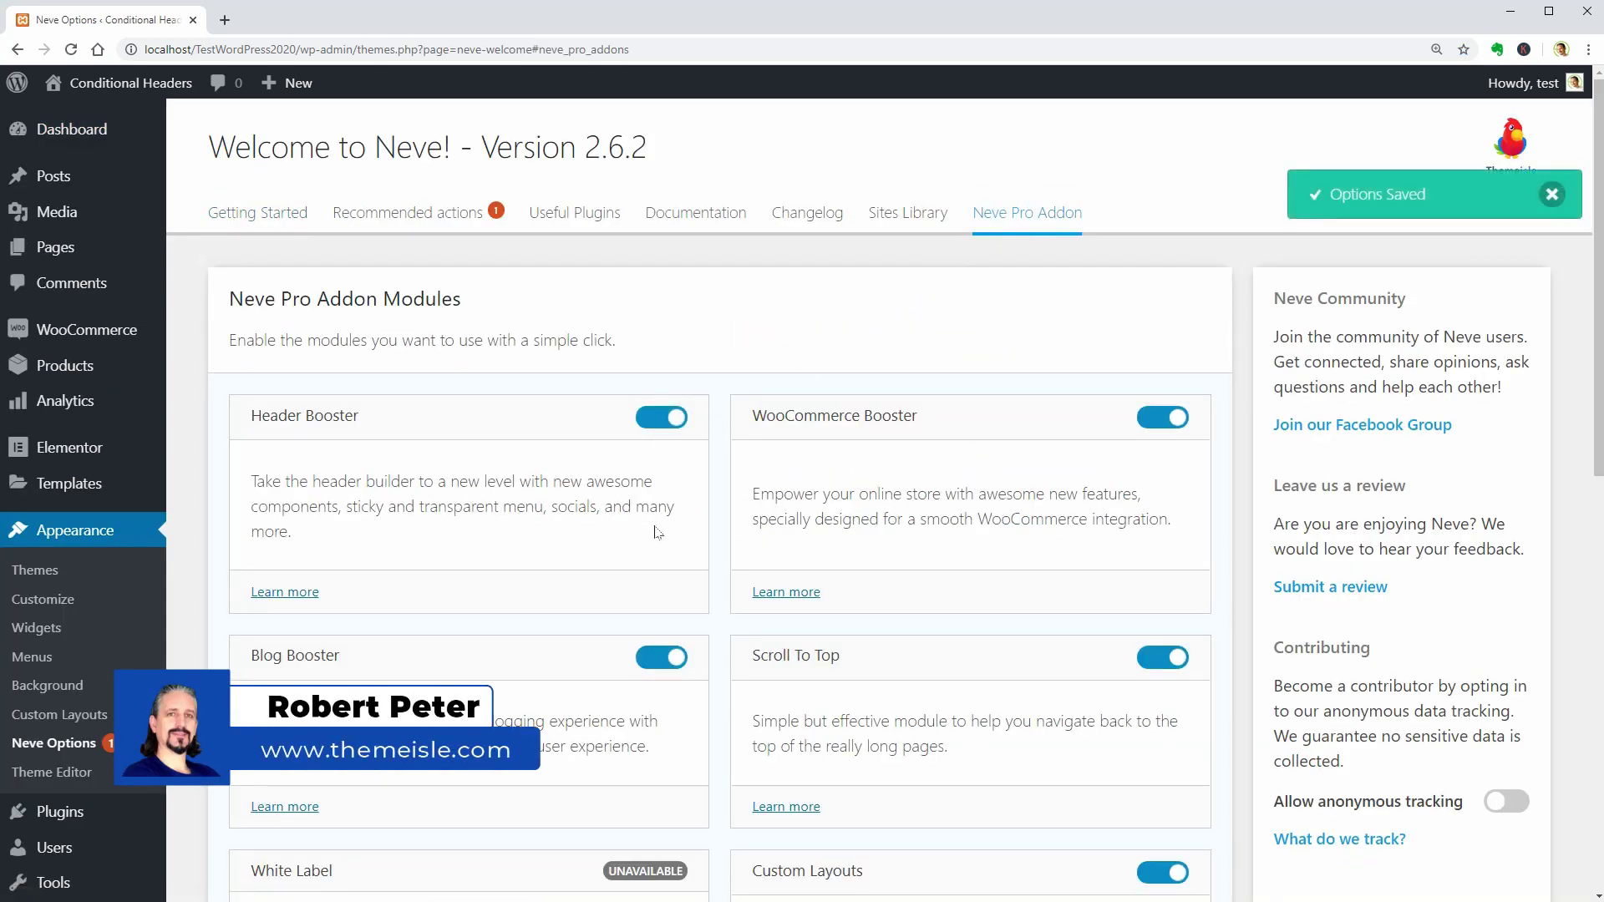
Preview the Shop starter site, checking its shop, blog and home pages.
left_click(919, 215)
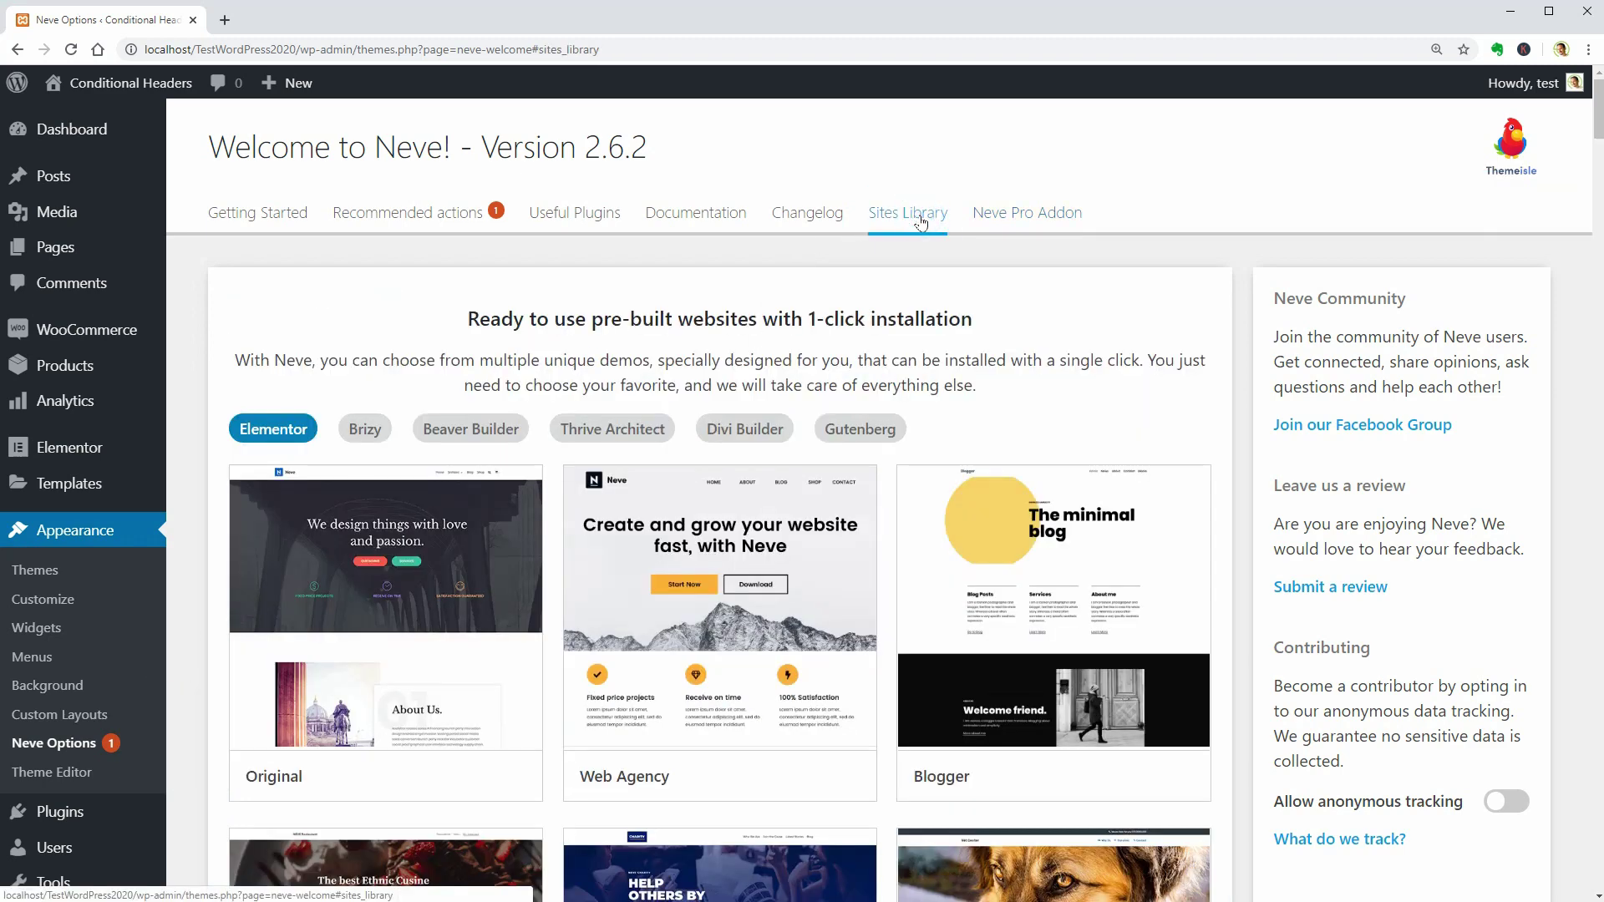
scroll(998, 527, "down", 14)
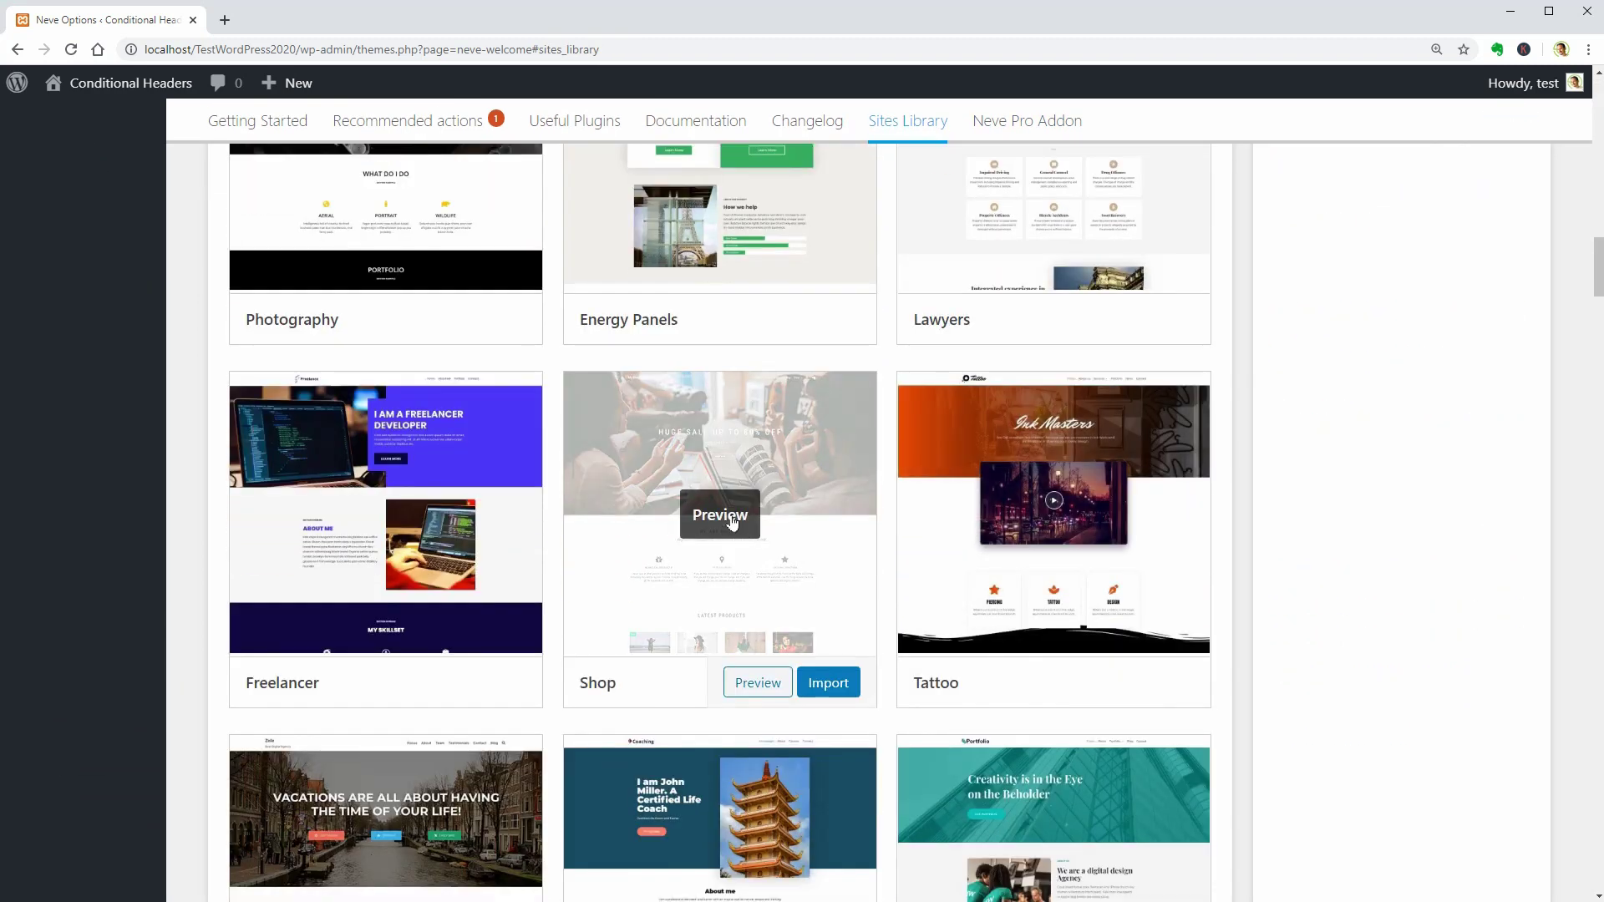
left_click(720, 515)
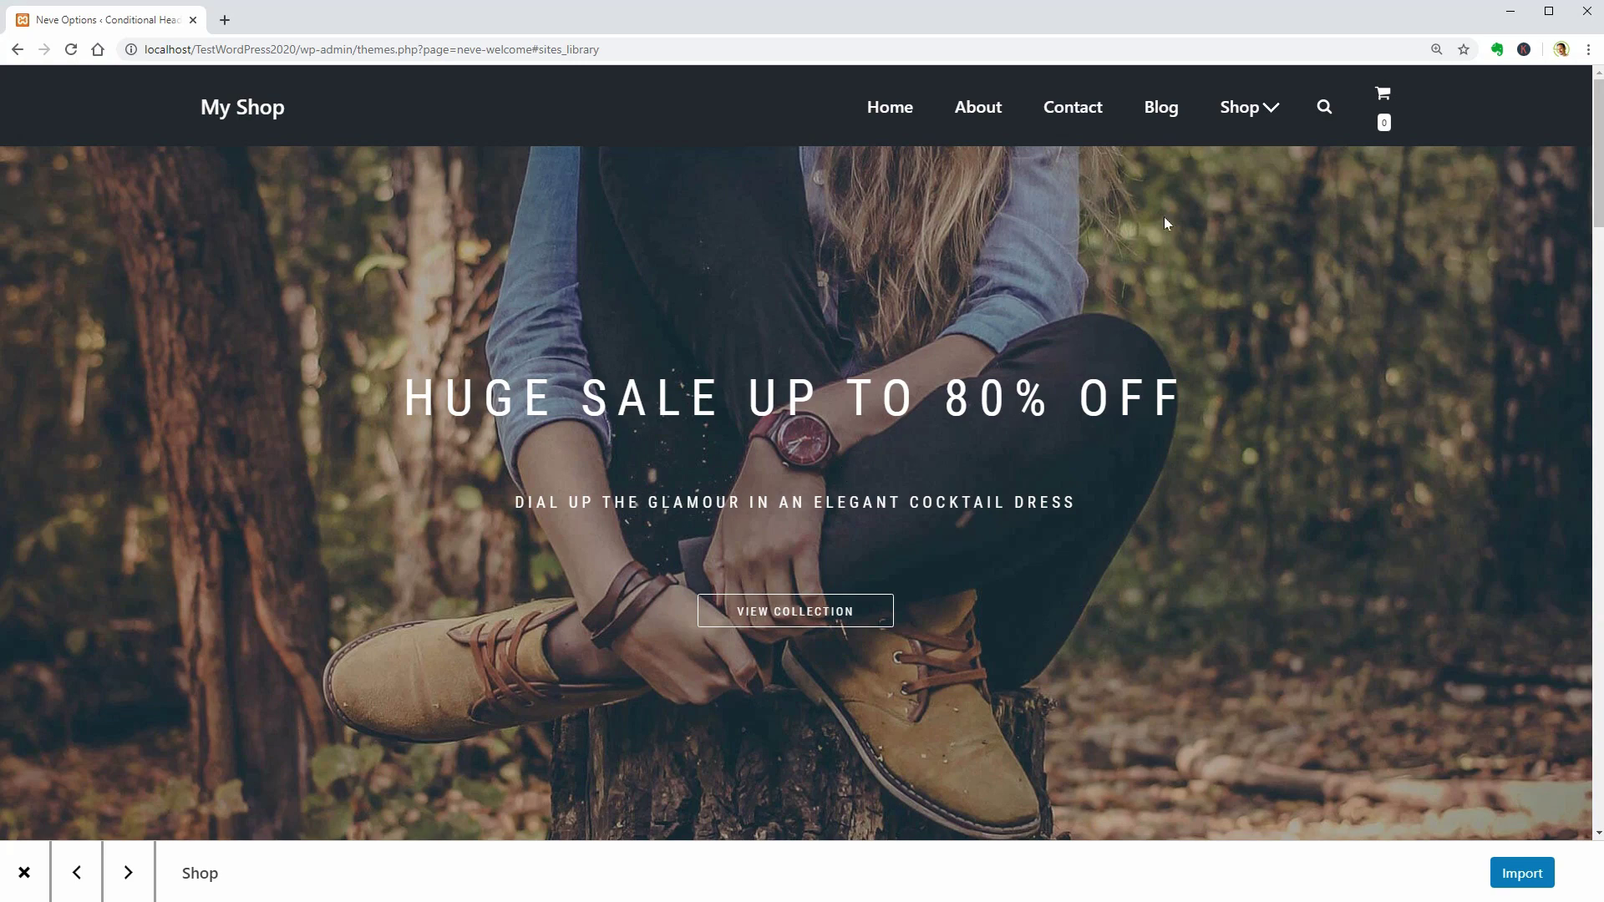
left_click(1243, 115)
left_click(1168, 113)
left_click(894, 113)
left_click(25, 872)
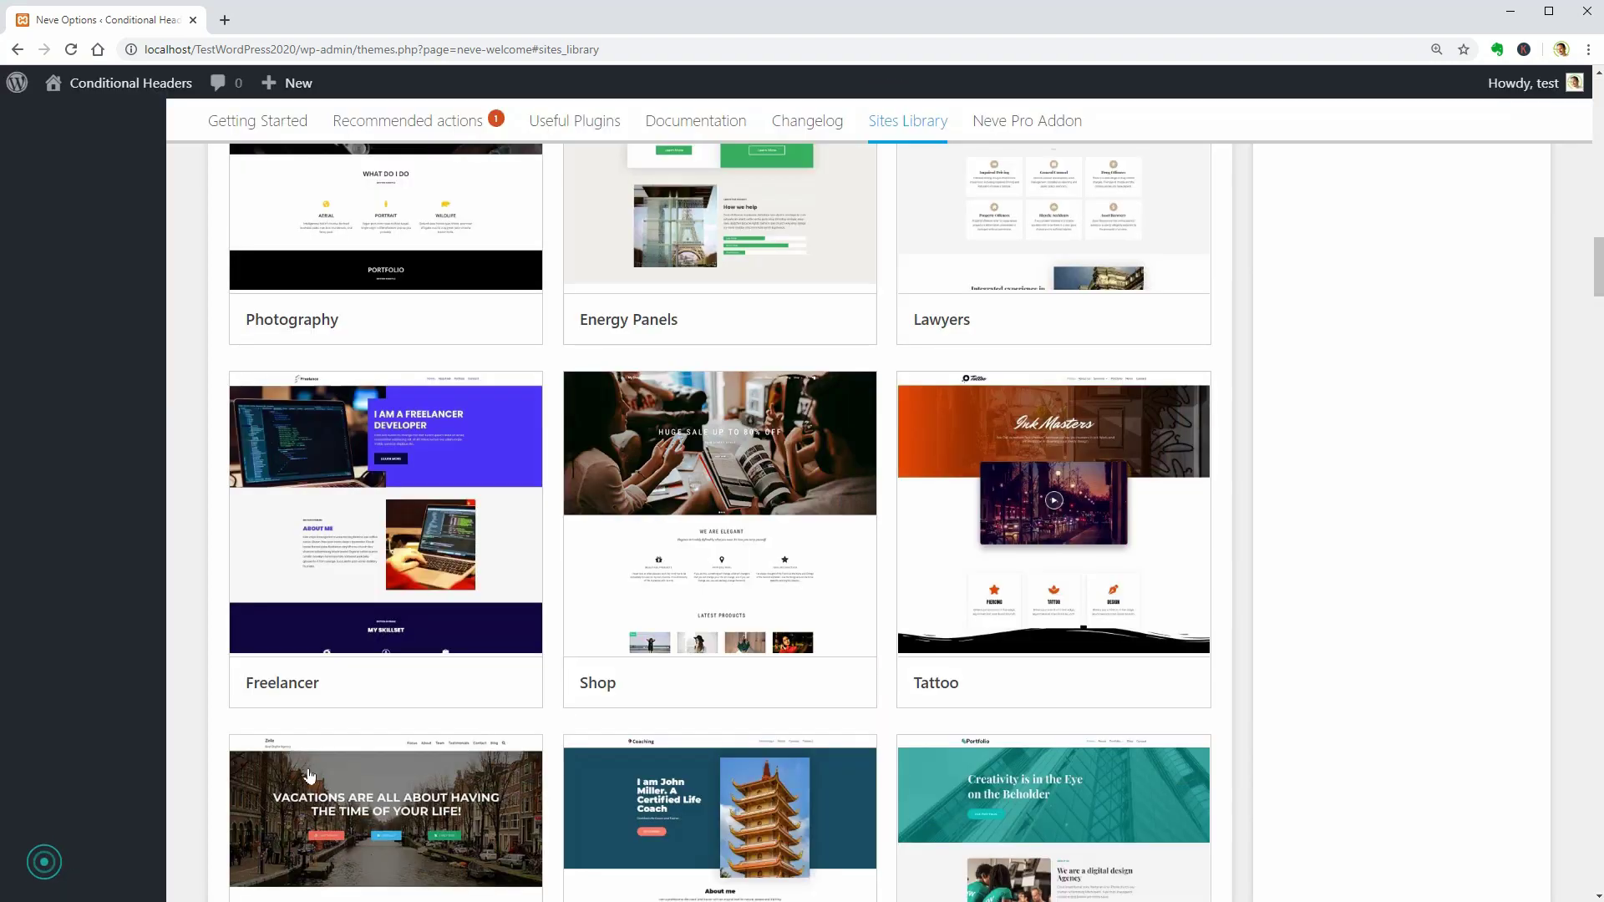
Filter the starter sites by Brizy, then Beaver Builder, then Elementor.
scroll(1270, 564, "down", 3)
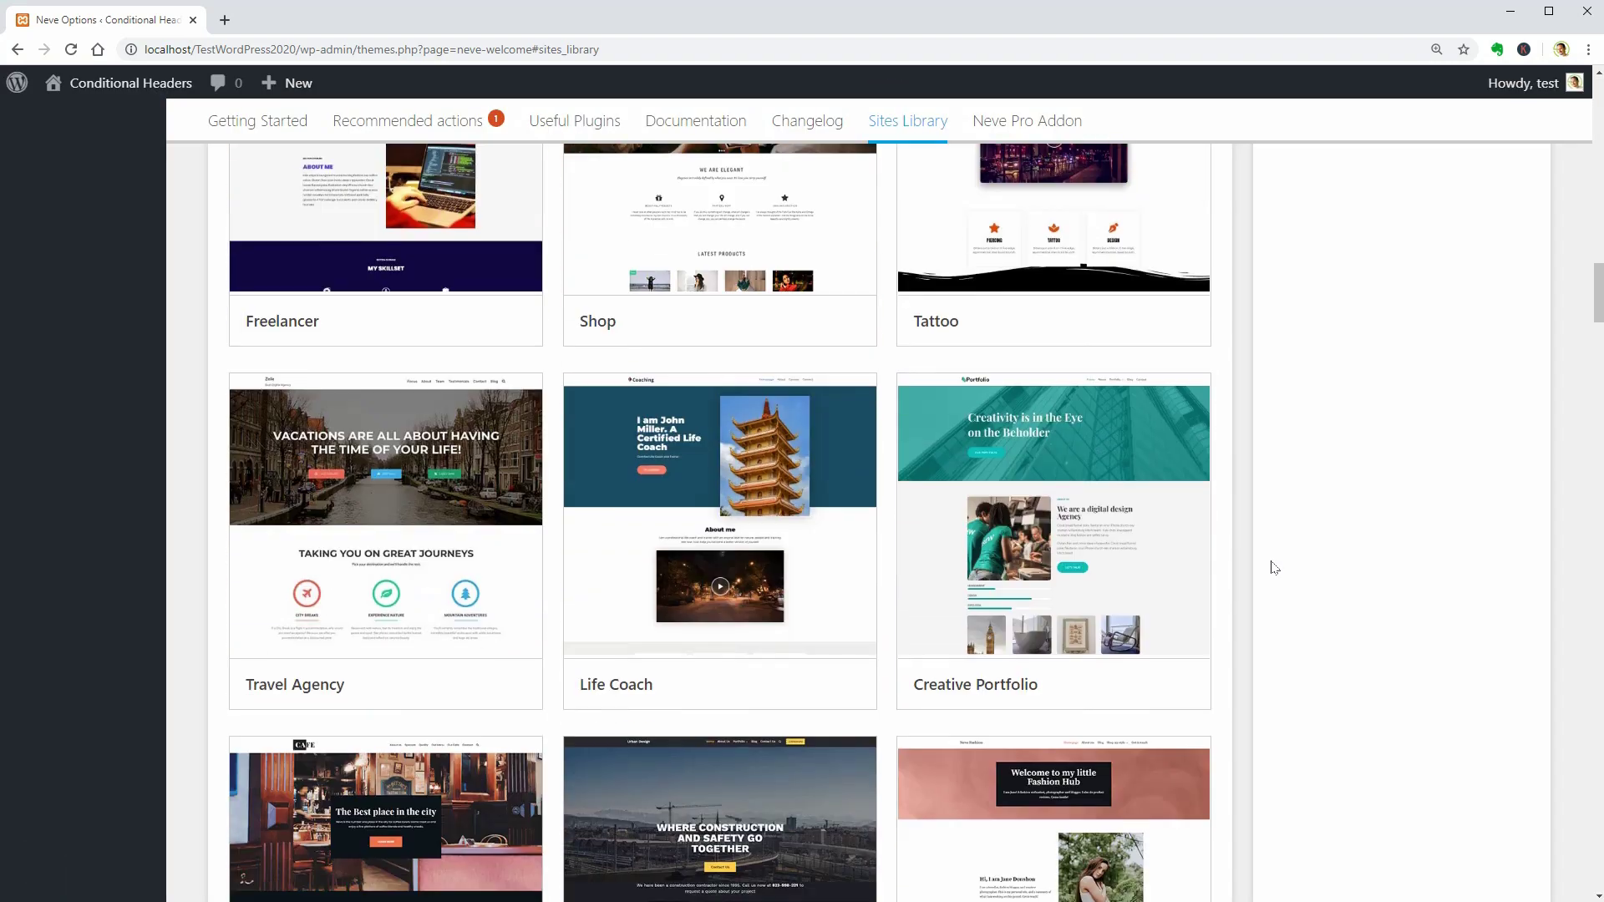
scroll(1270, 564, "down", 1)
scroll(273, 182, "up", 20)
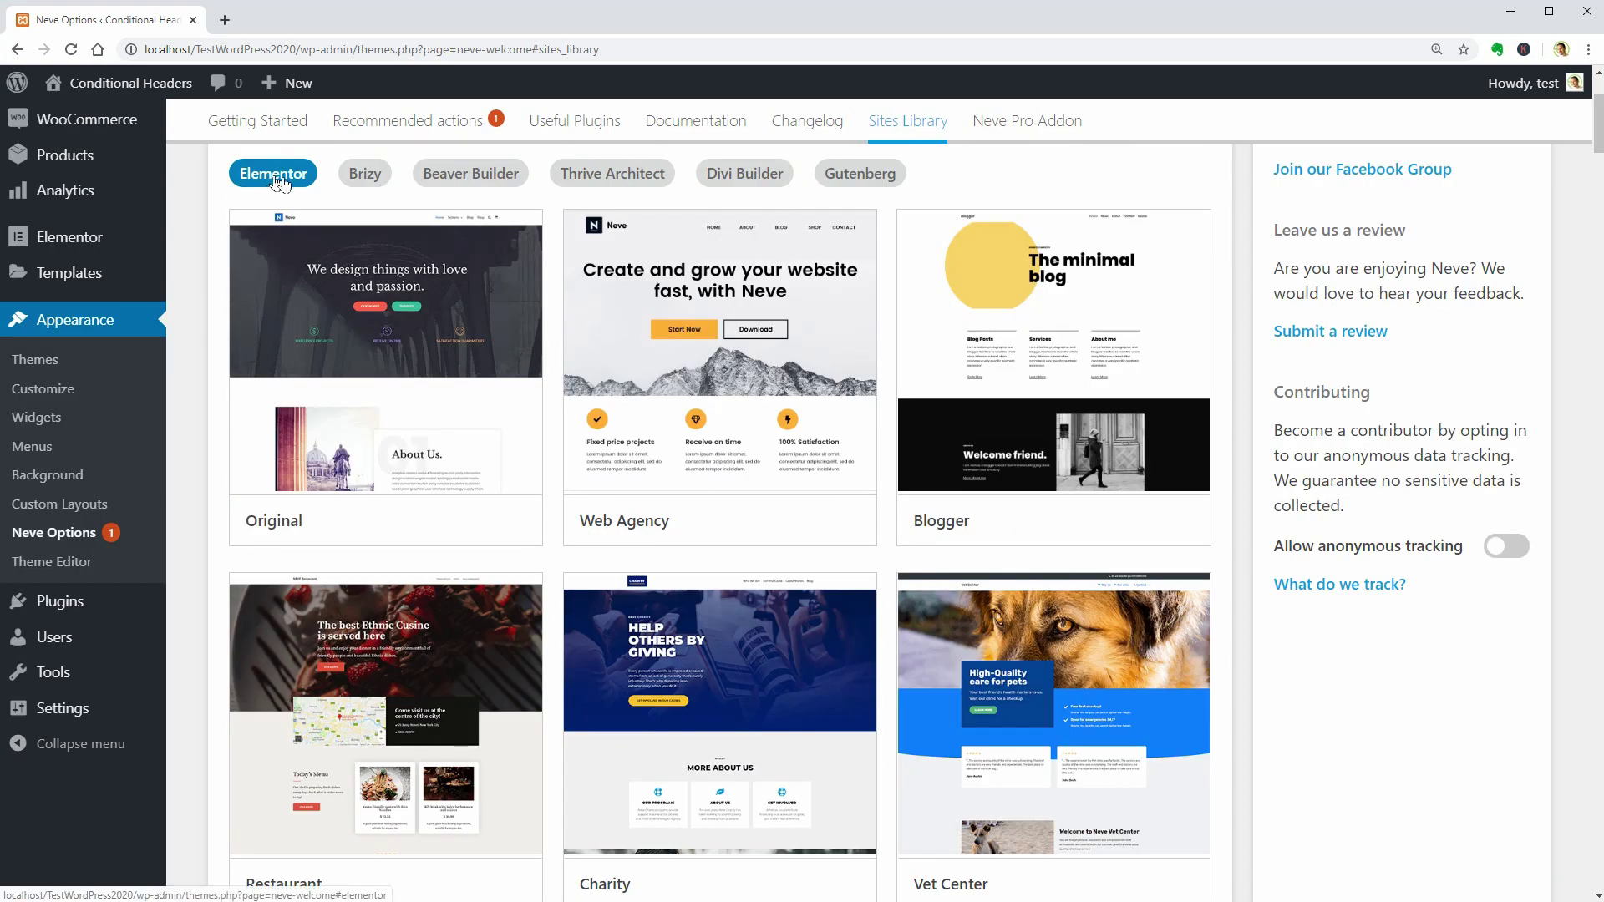
left_click(359, 177)
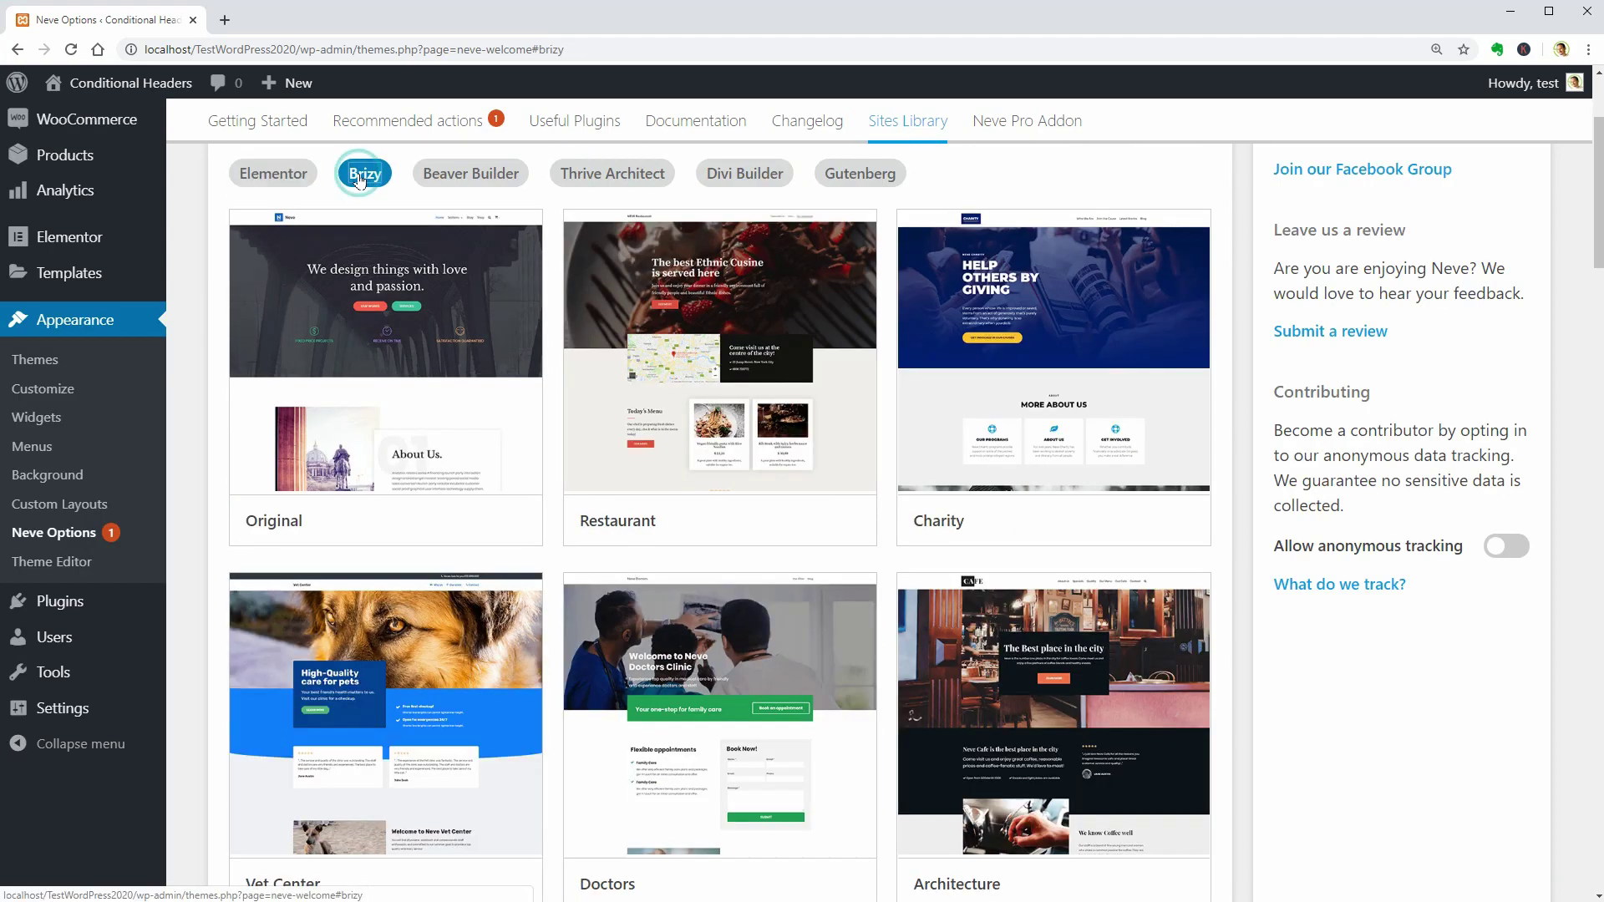
left_click(472, 177)
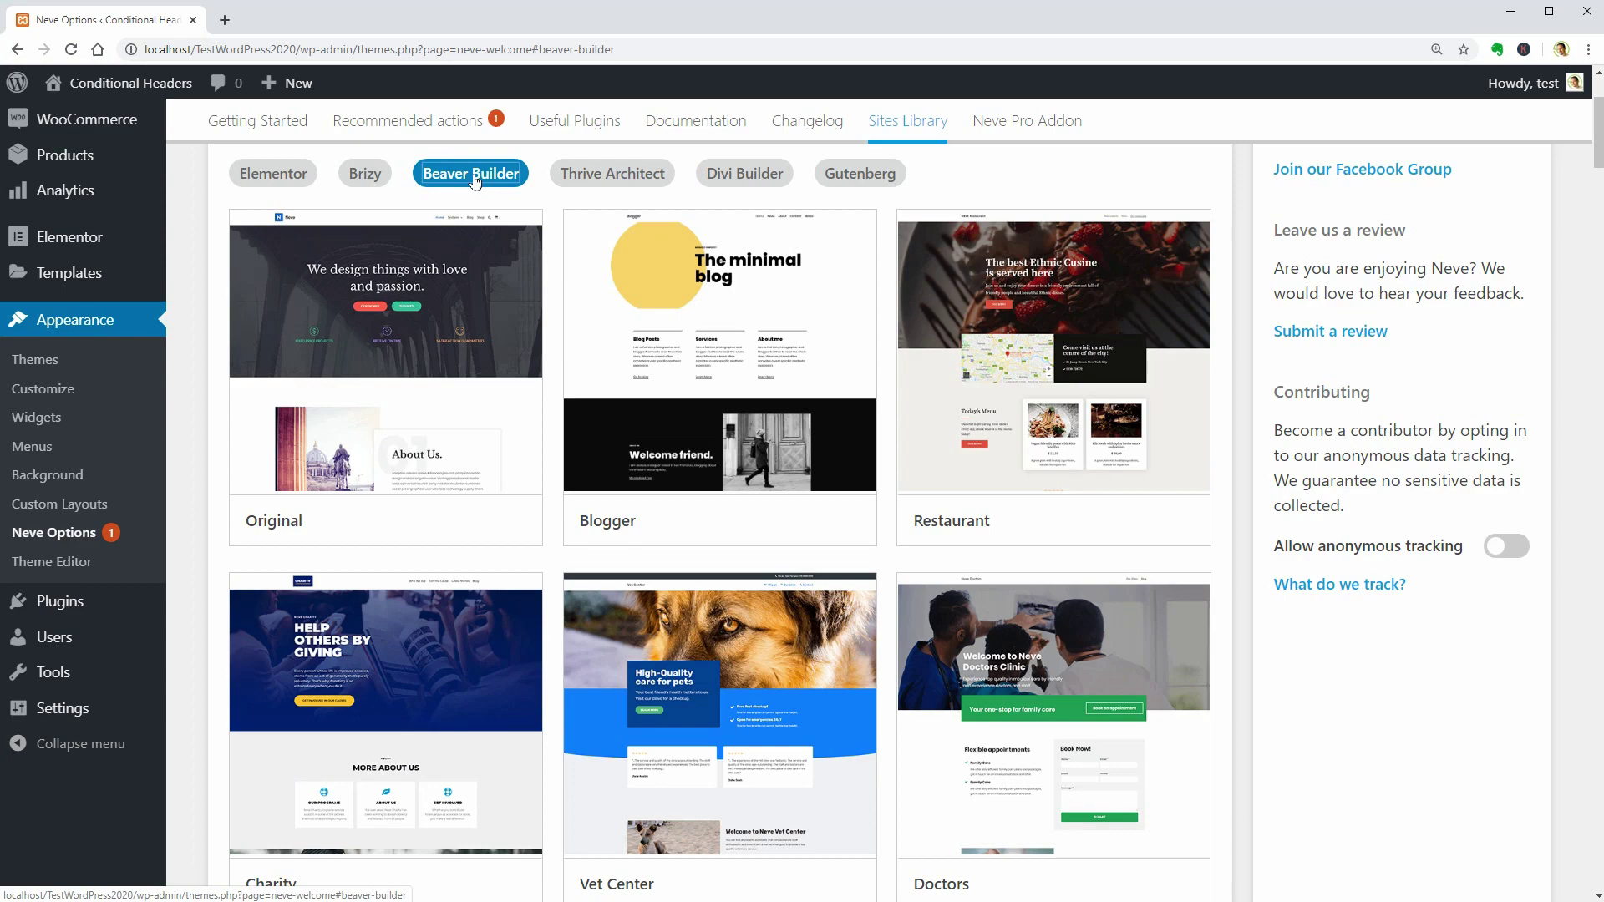
left_click(273, 174)
Import the Shop starter site and confirm the import.
scroll(835, 668, "down", 2)
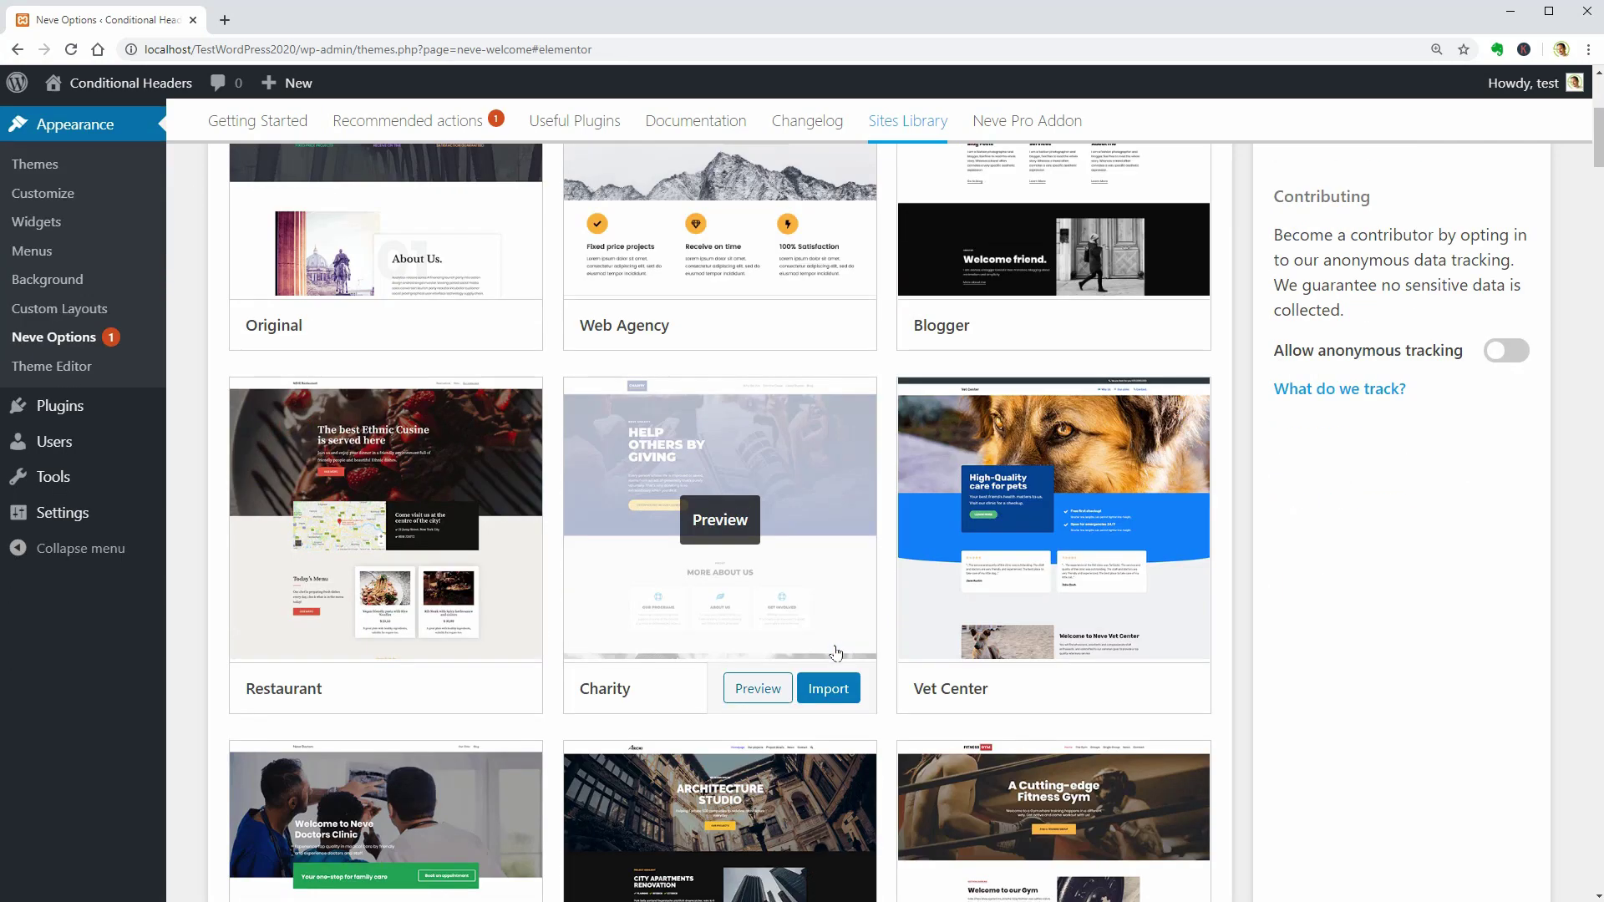
scroll(1002, 501, "down", 10)
left_click(719, 648)
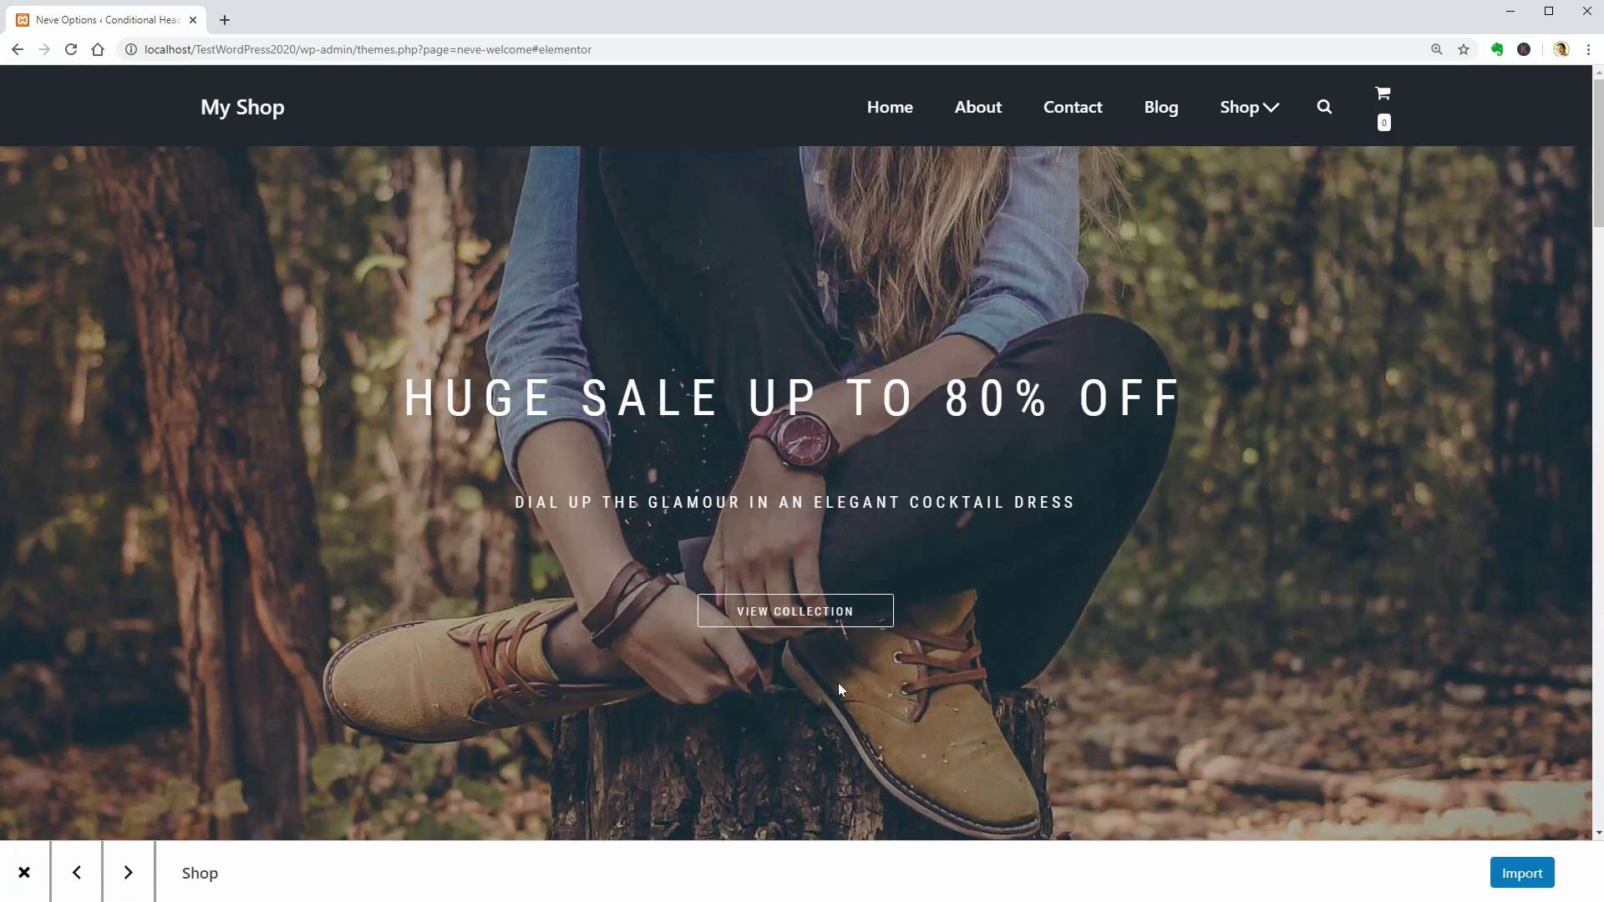
left_click(1521, 873)
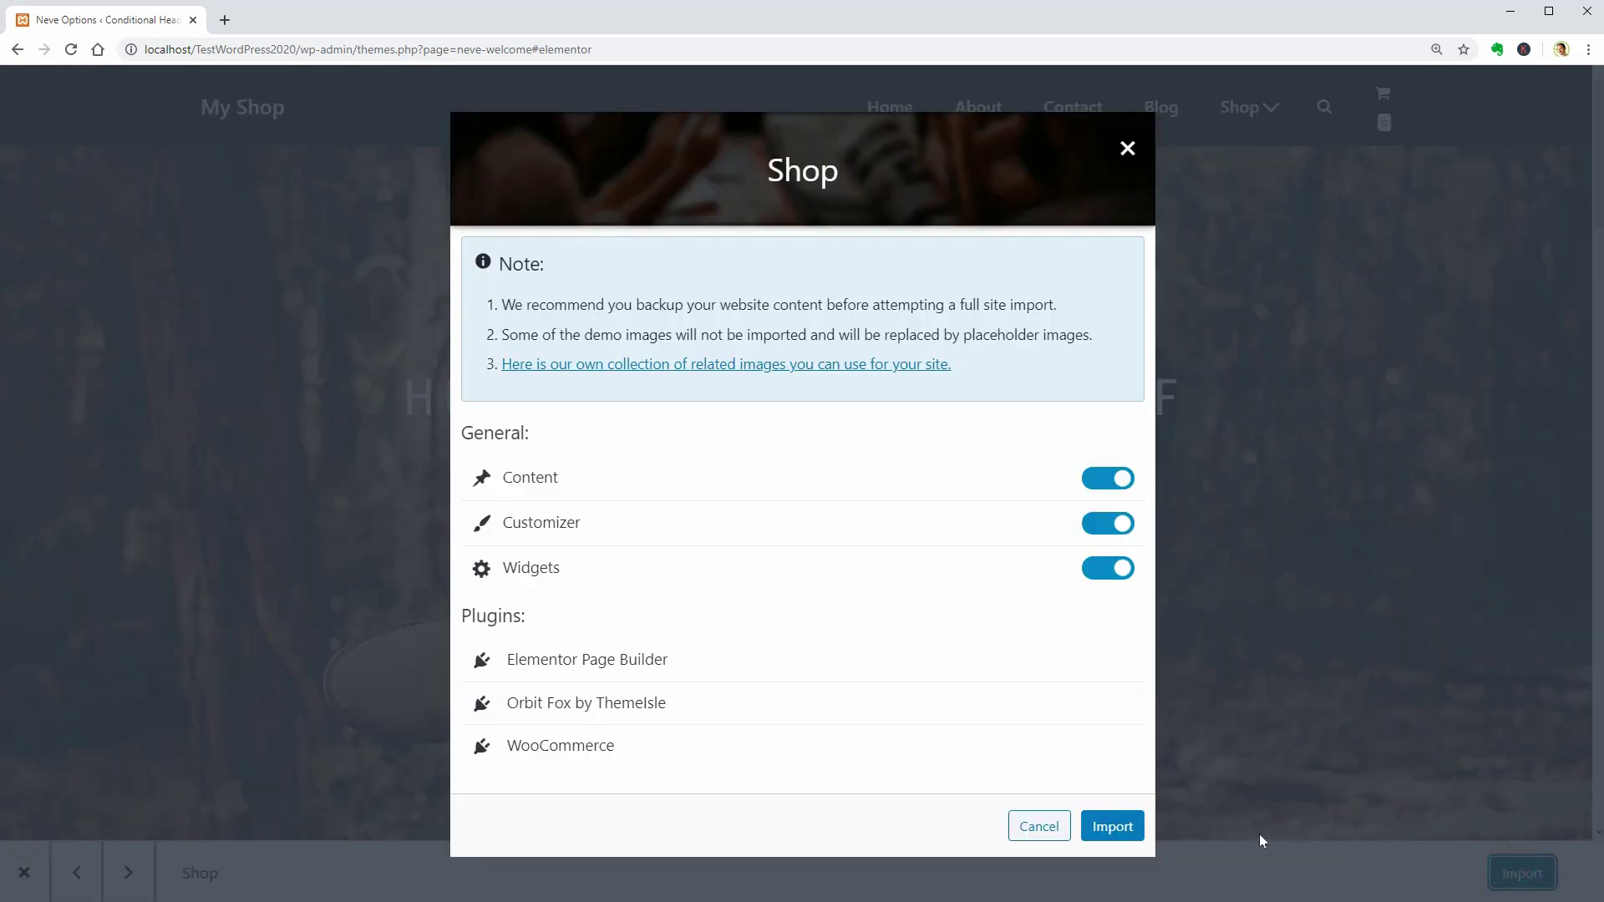
left_click(1108, 827)
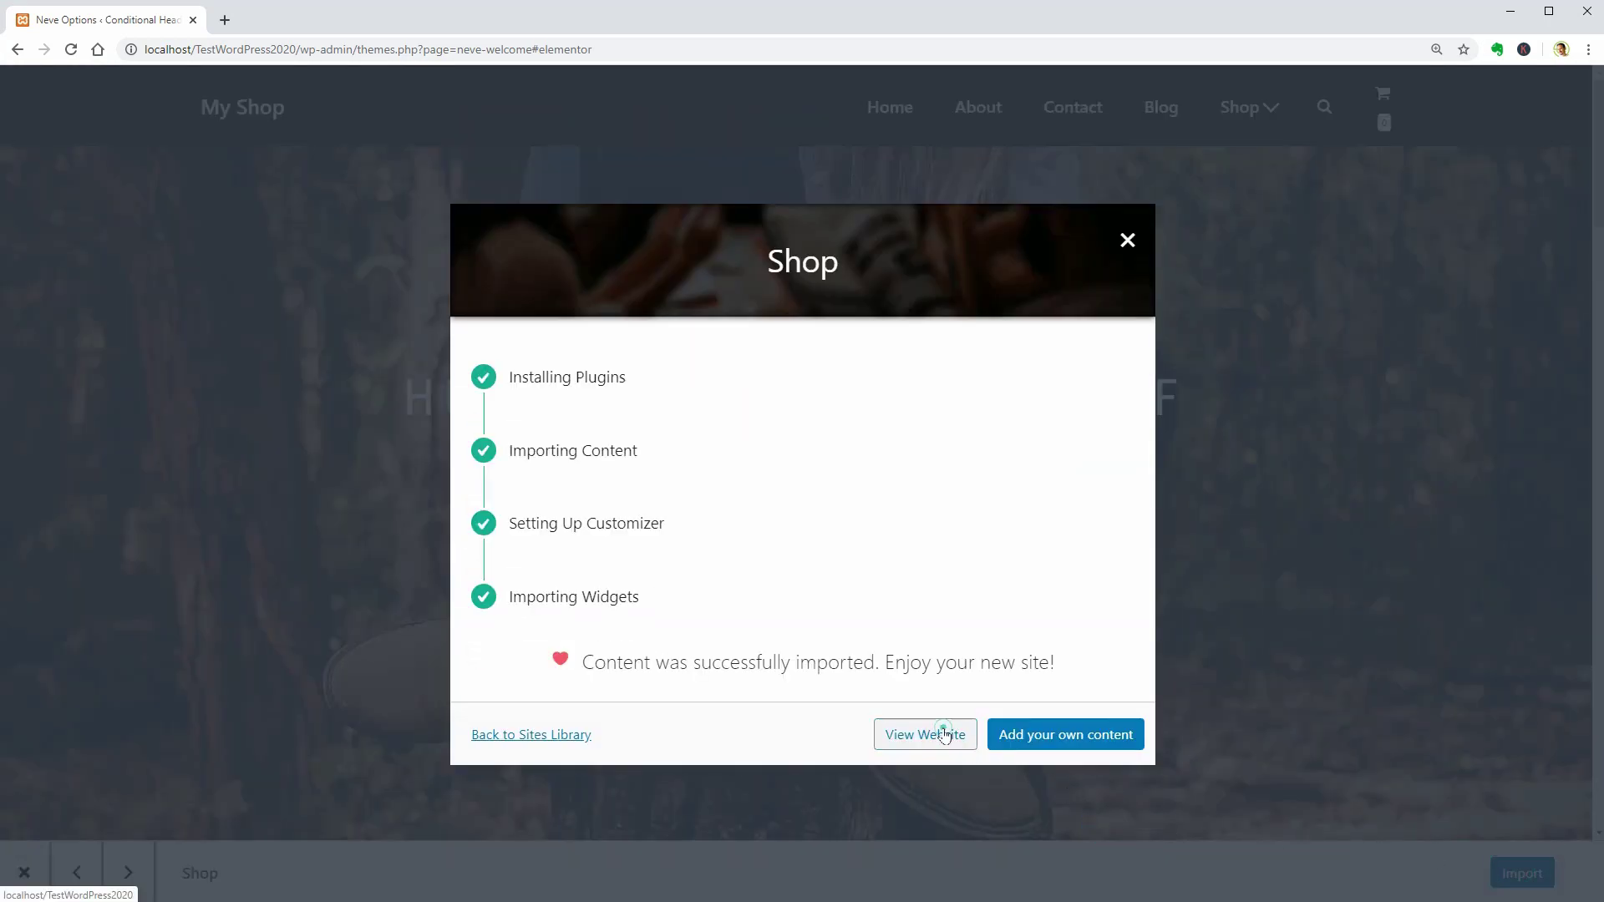
View the imported website and open its Shop and Blog pages in new tabs.
left_click(940, 735)
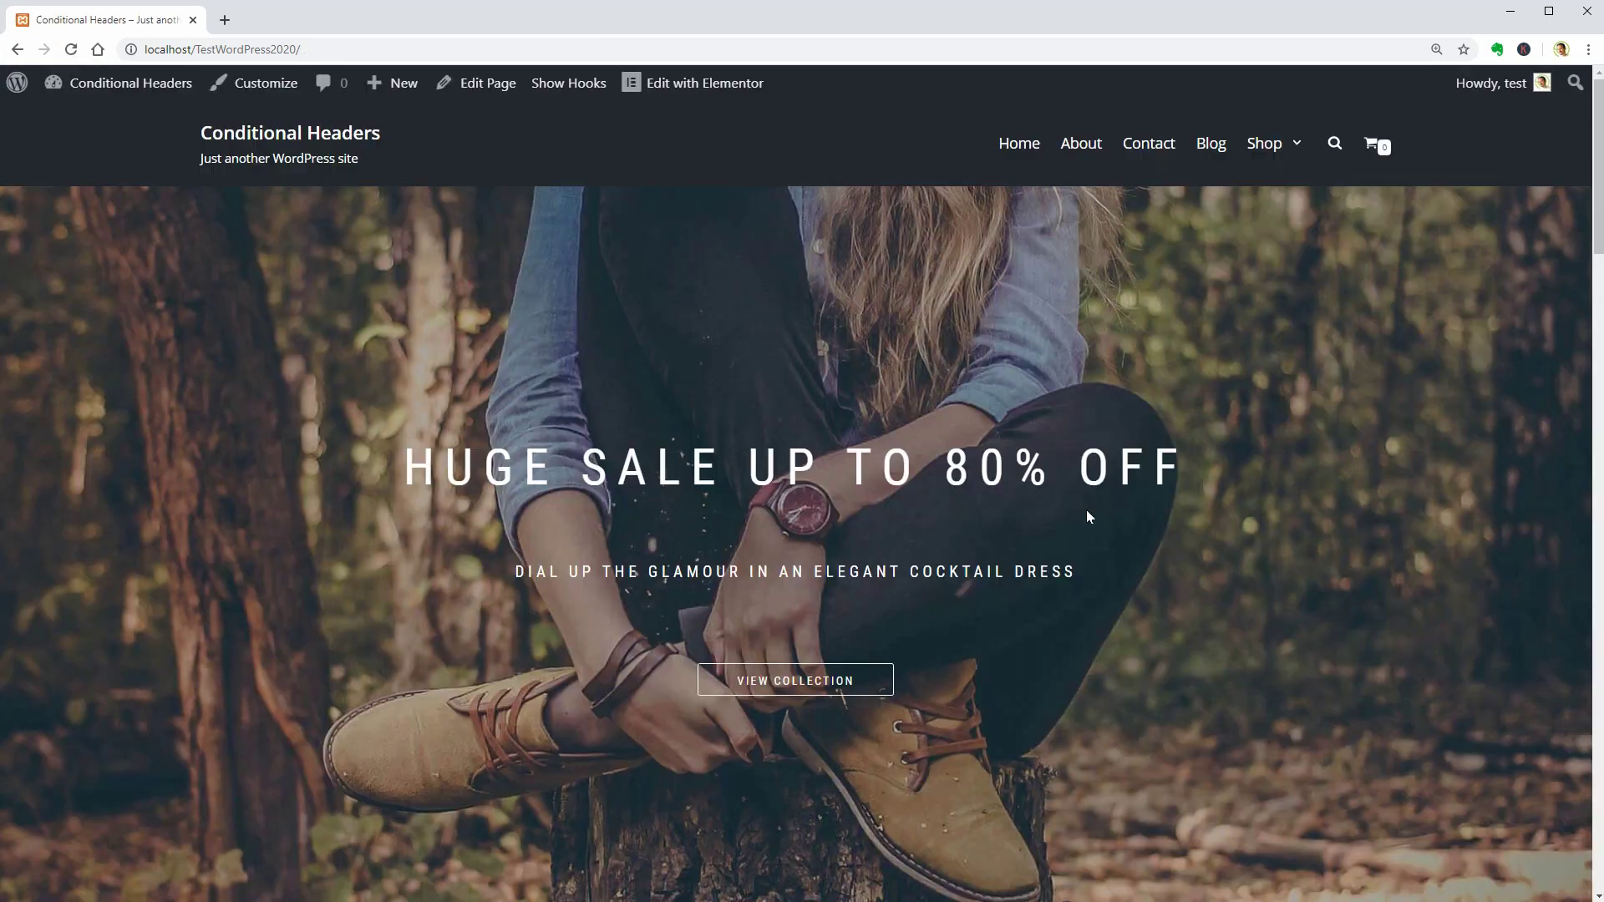
right_click(1262, 147)
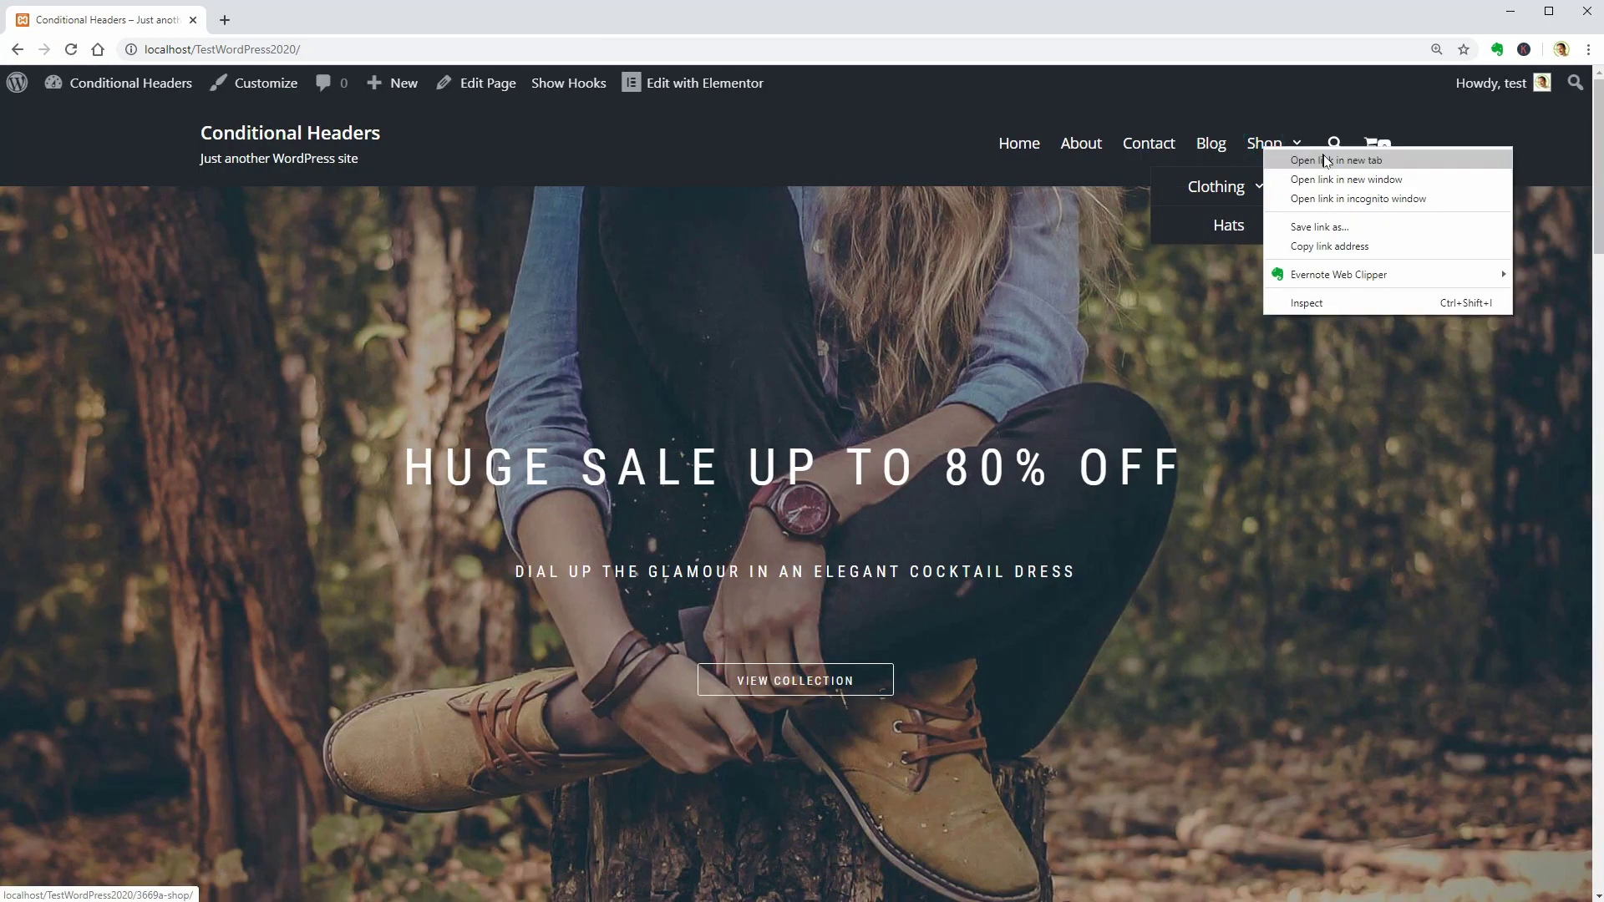
left_click(1329, 160)
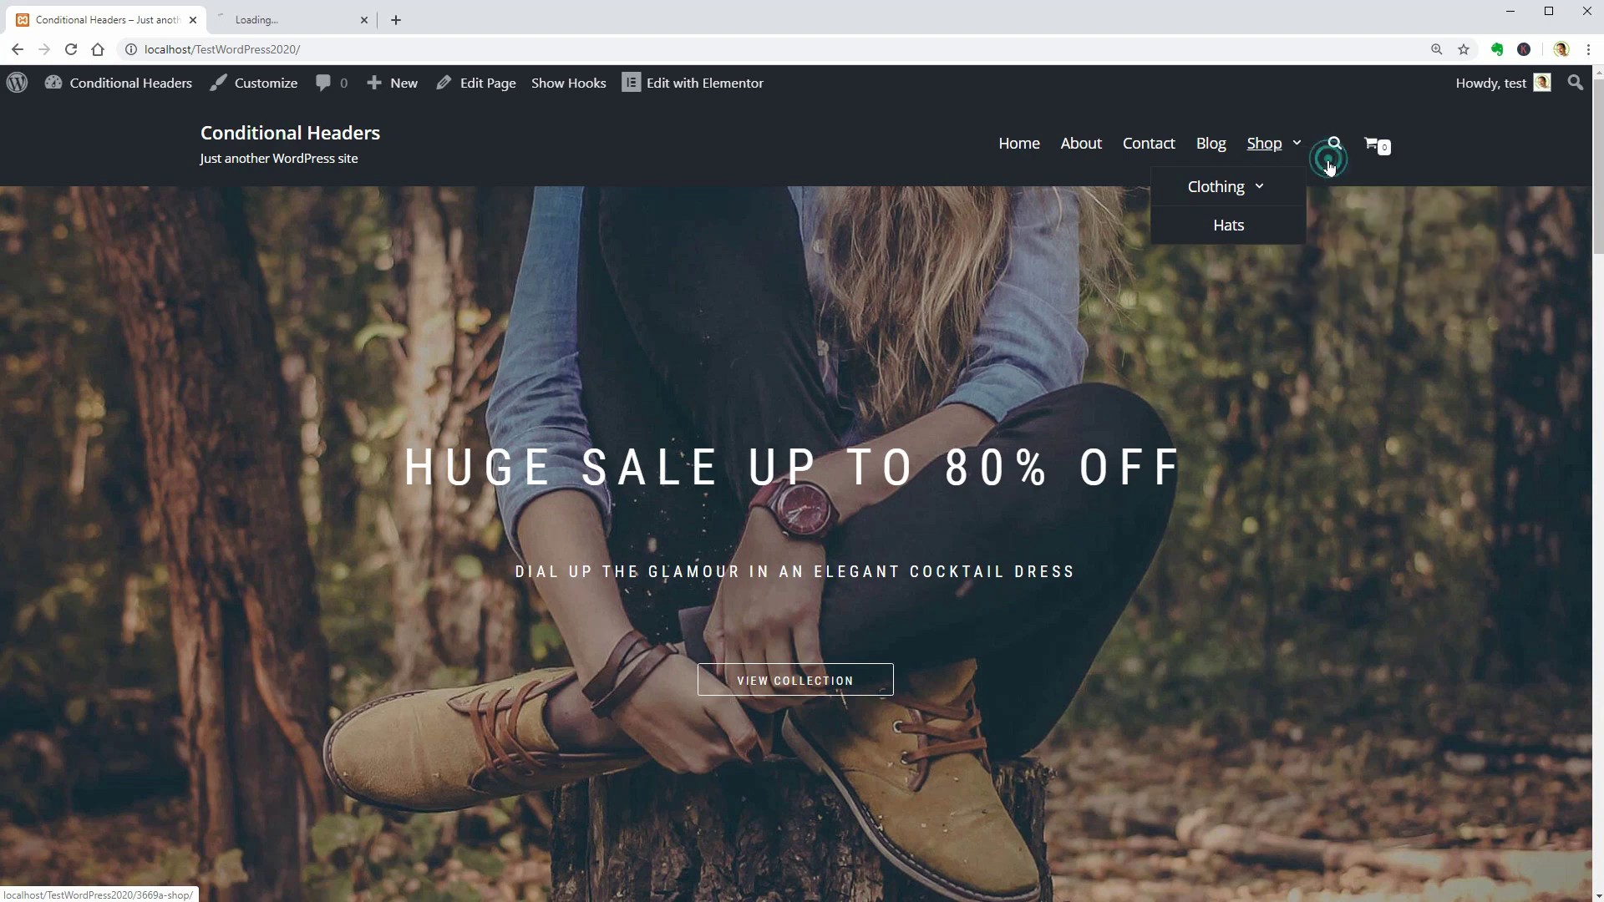
right_click(1213, 151)
left_click(1244, 162)
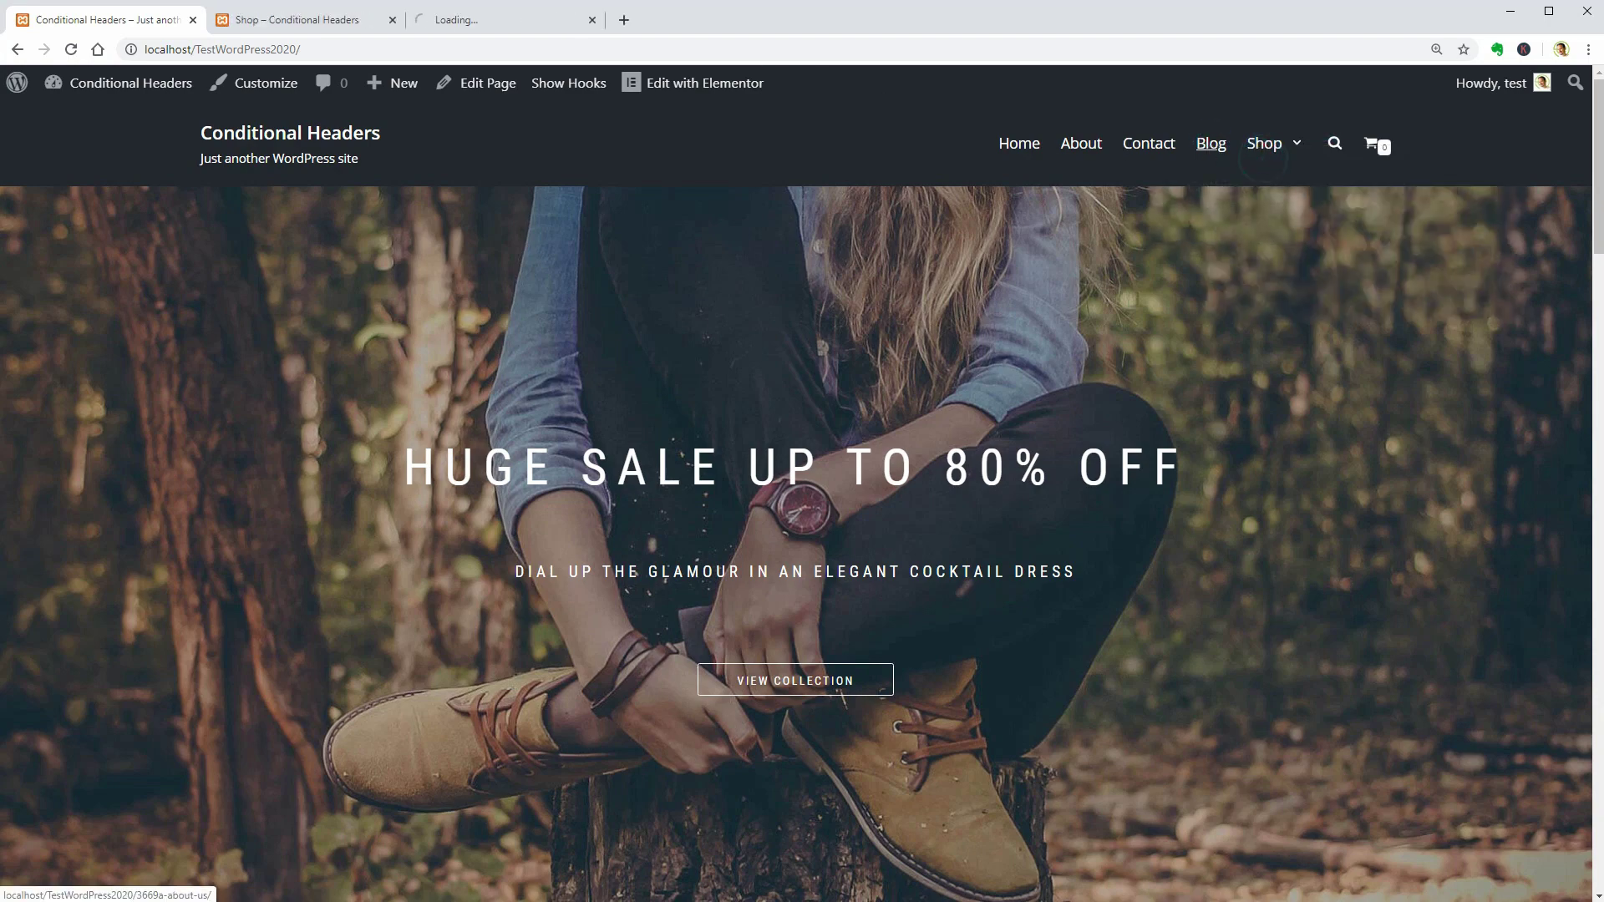
left_click(518, 25)
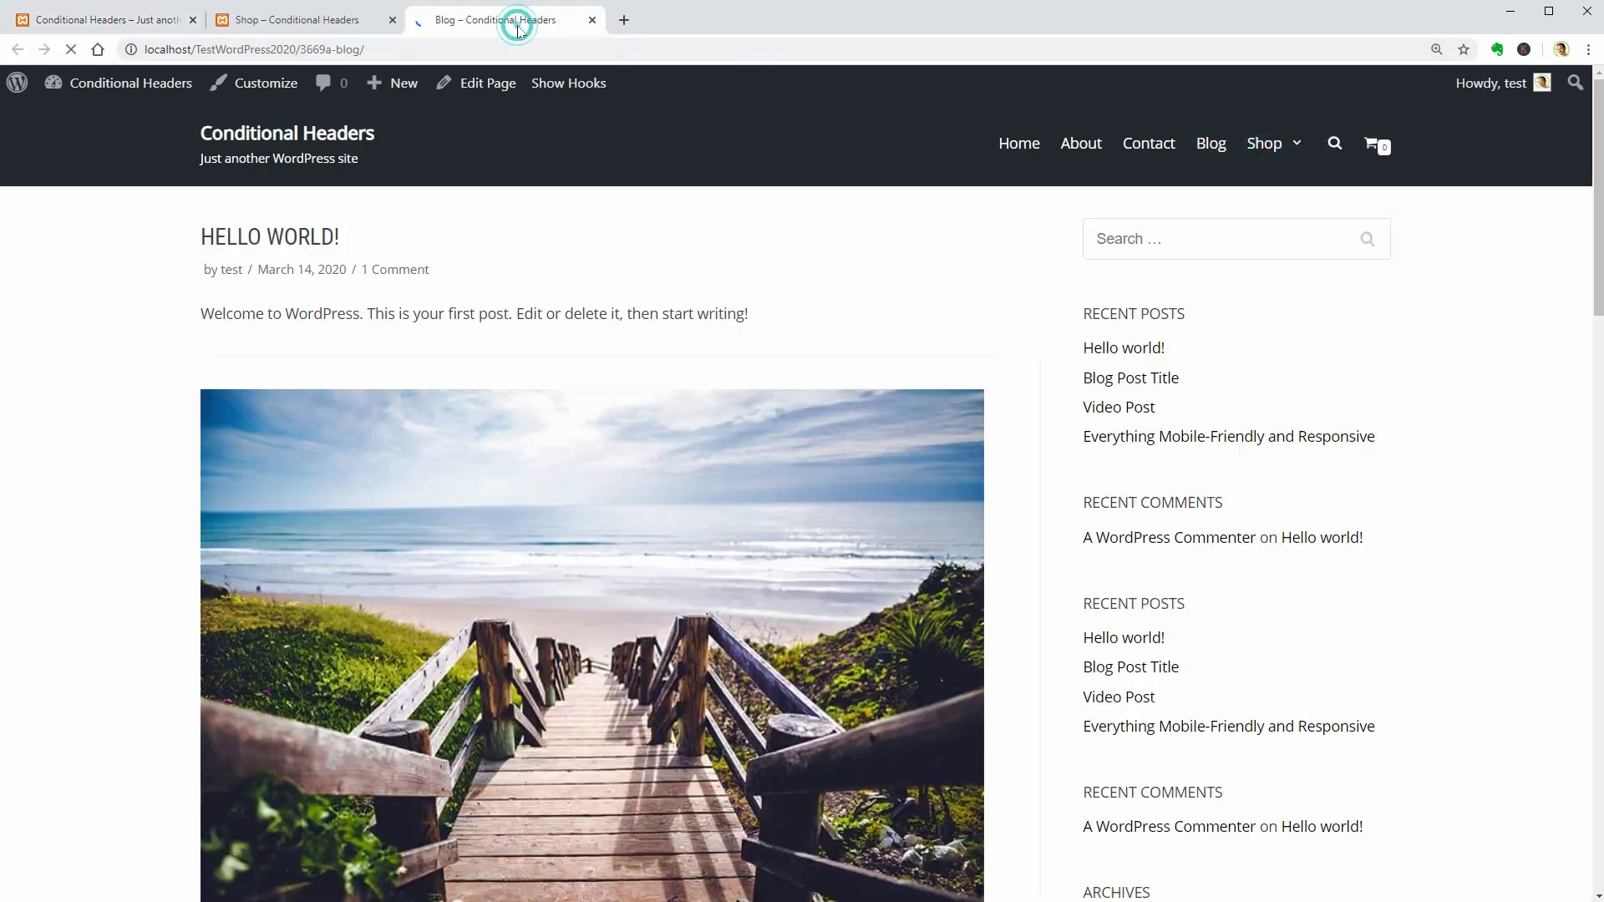
Browse the site's Home, About and Contact pages.
left_click(1017, 145)
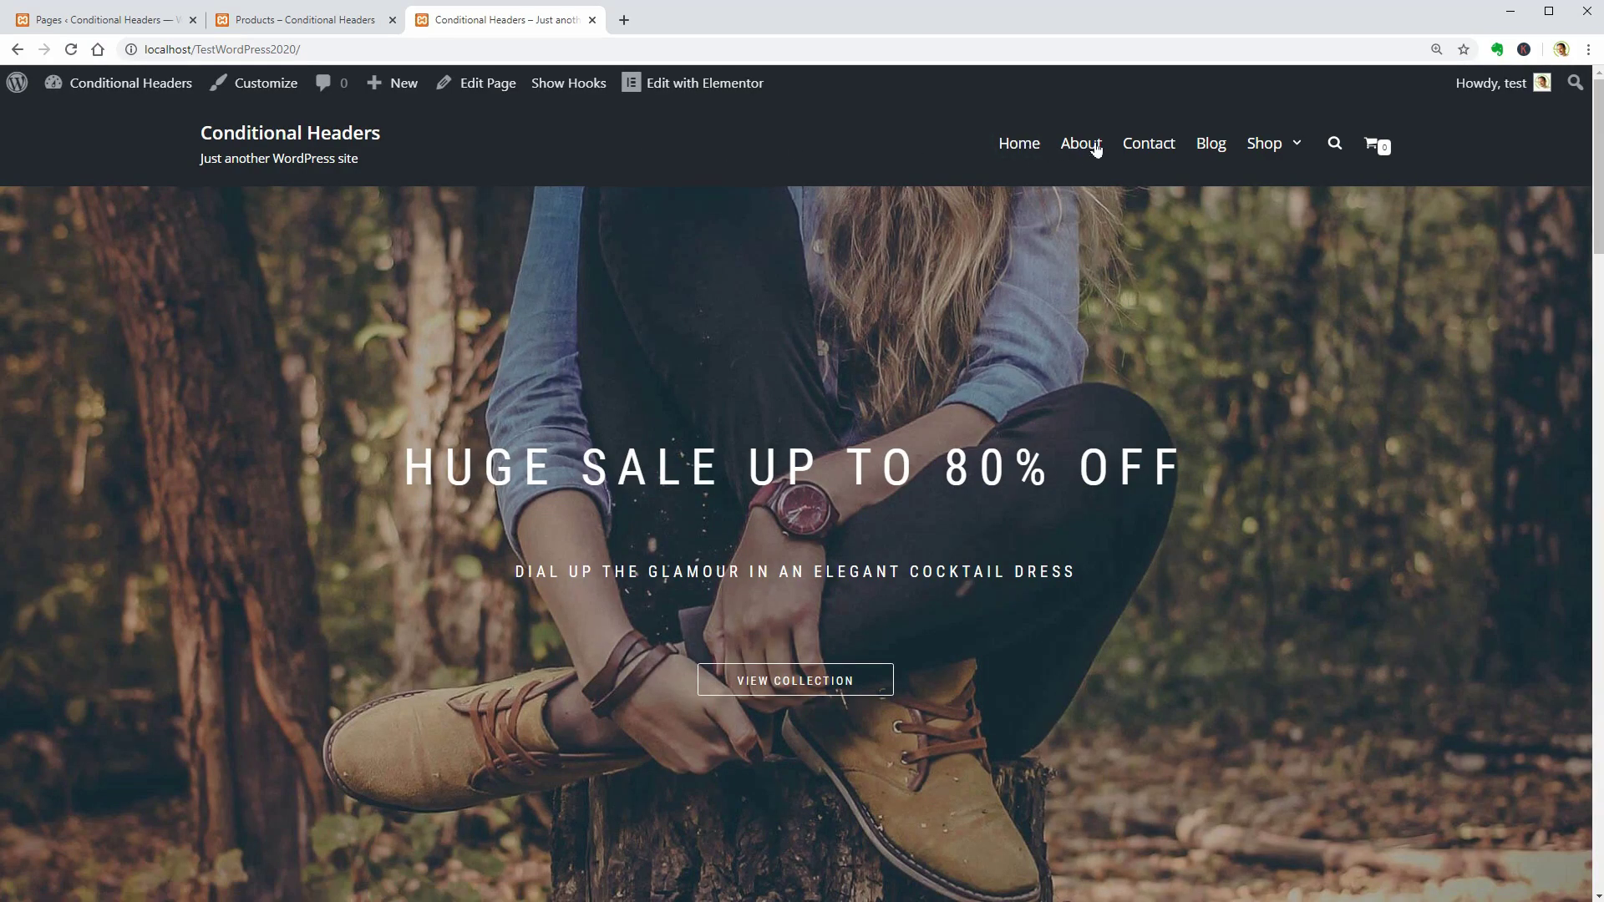
left_click(1097, 149)
left_click(1147, 154)
scroll(1202, 454, "down", 2)
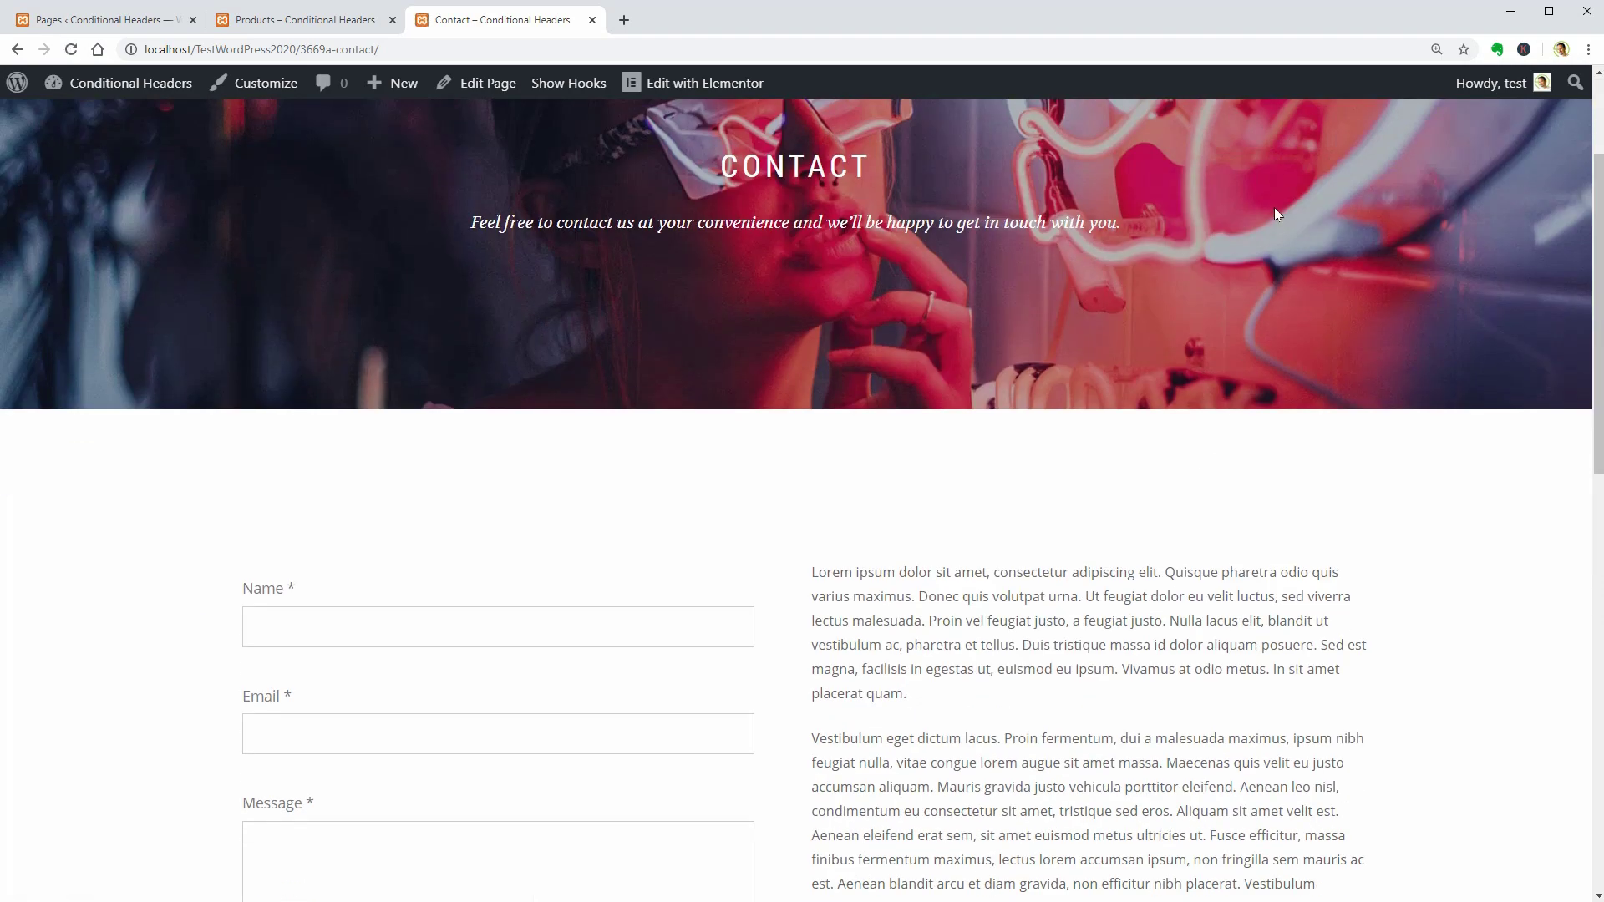
scroll(1275, 214, "up", 2)
mouse_move(1265, 117)
mouse_move(1263, 154)
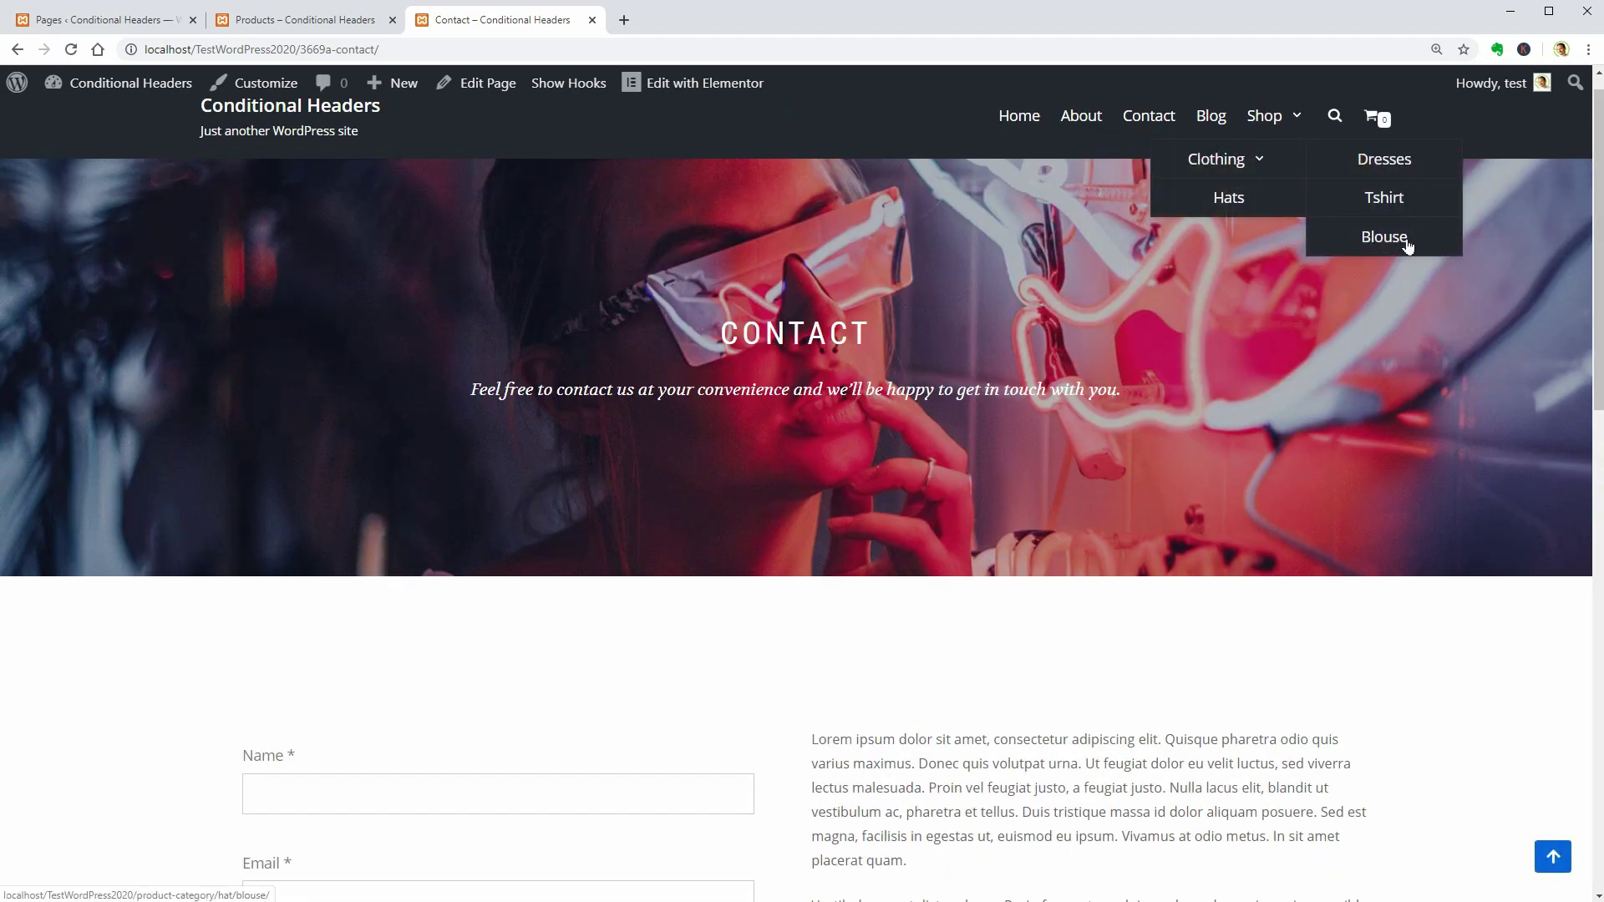
scroll(300, 237, "up", 1)
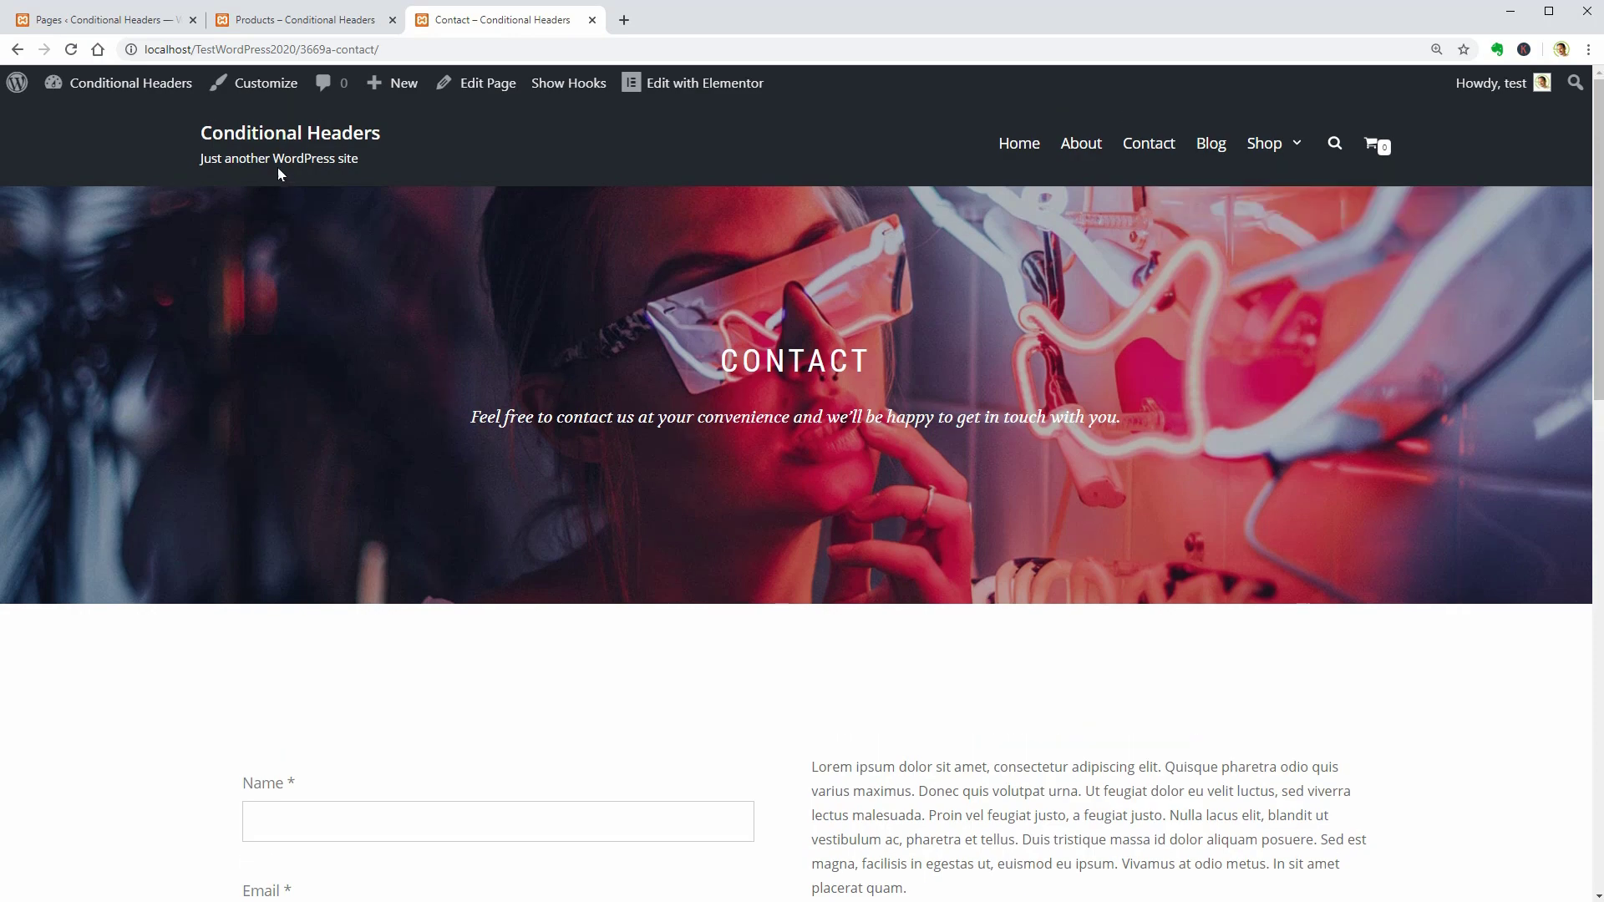
In the Customizer's Global Header Settings, turn off the site-wide header.
left_click(263, 86)
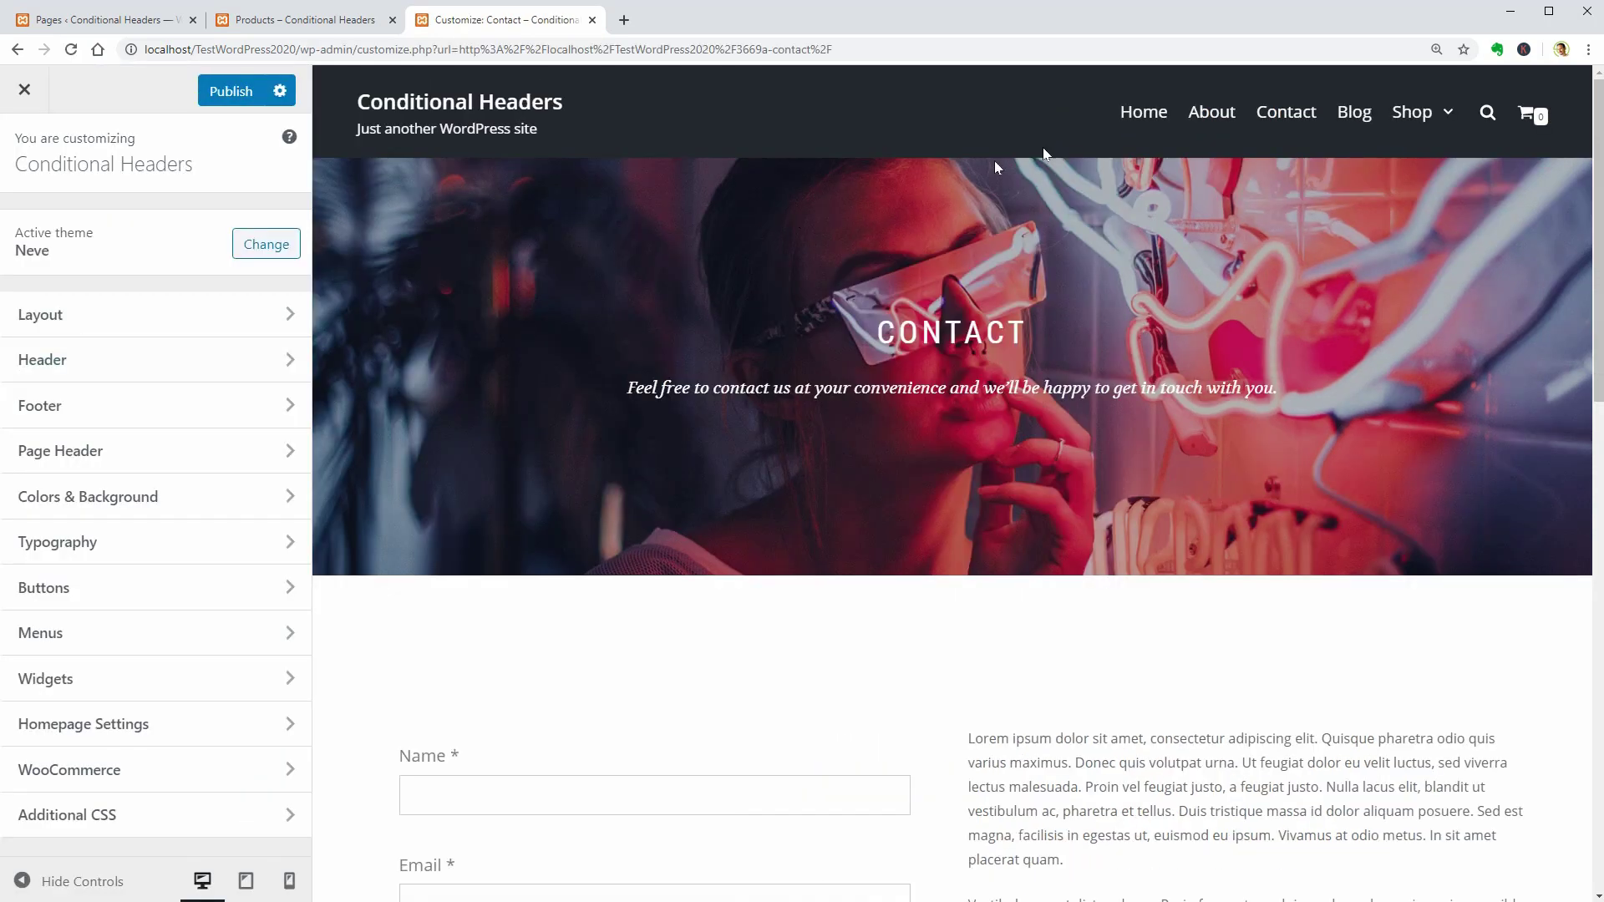
left_click(1151, 111)
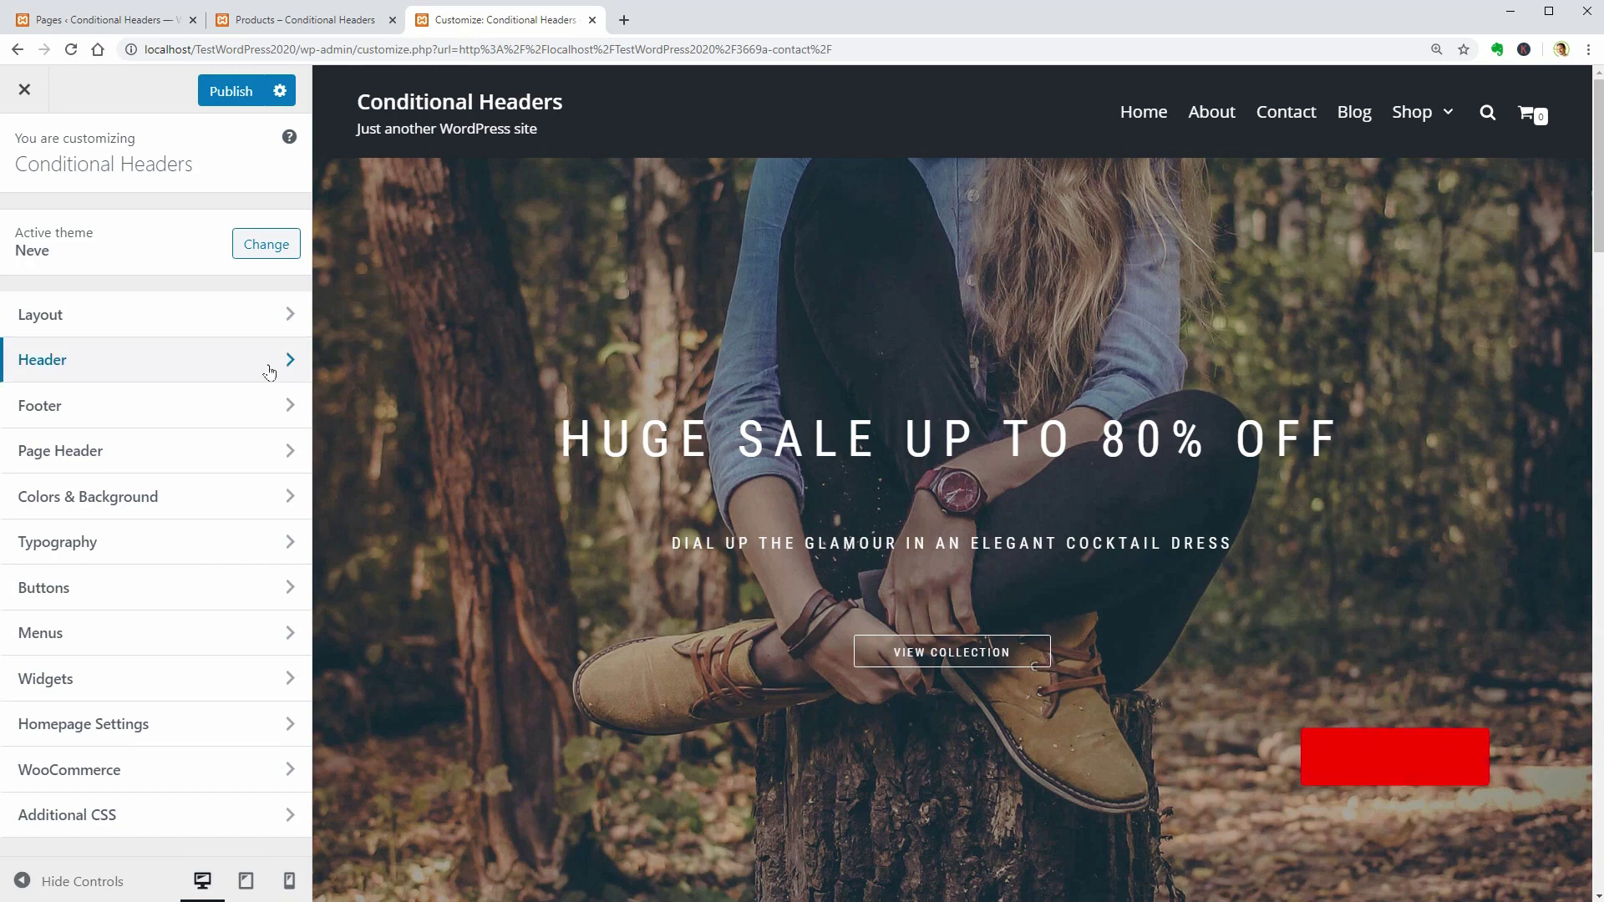
left_click(269, 367)
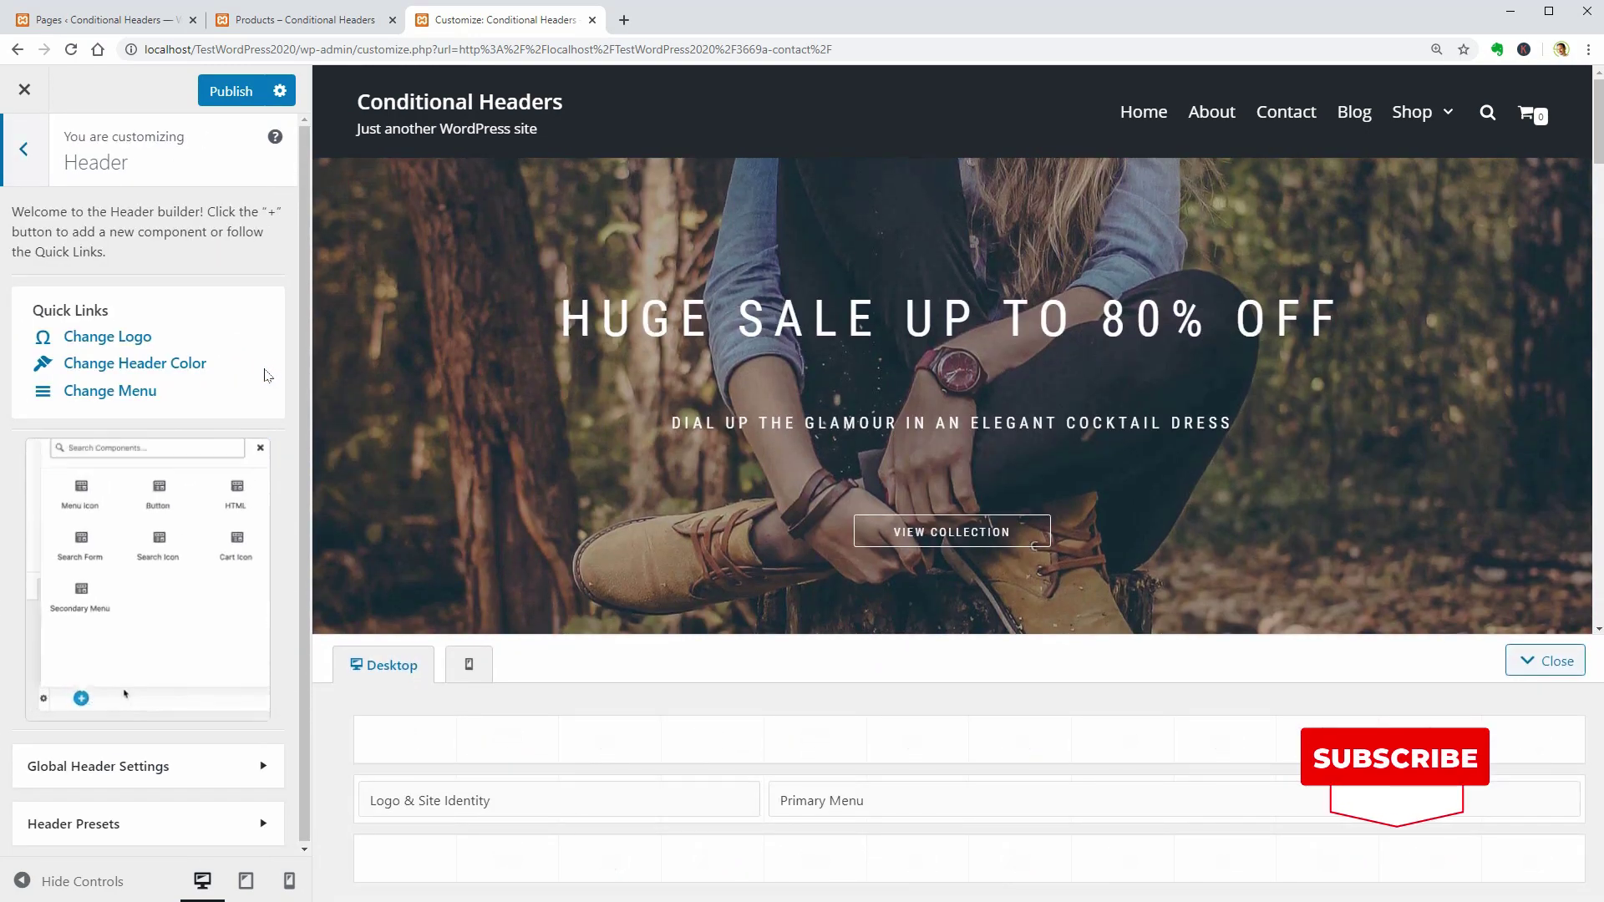
left_click(248, 769)
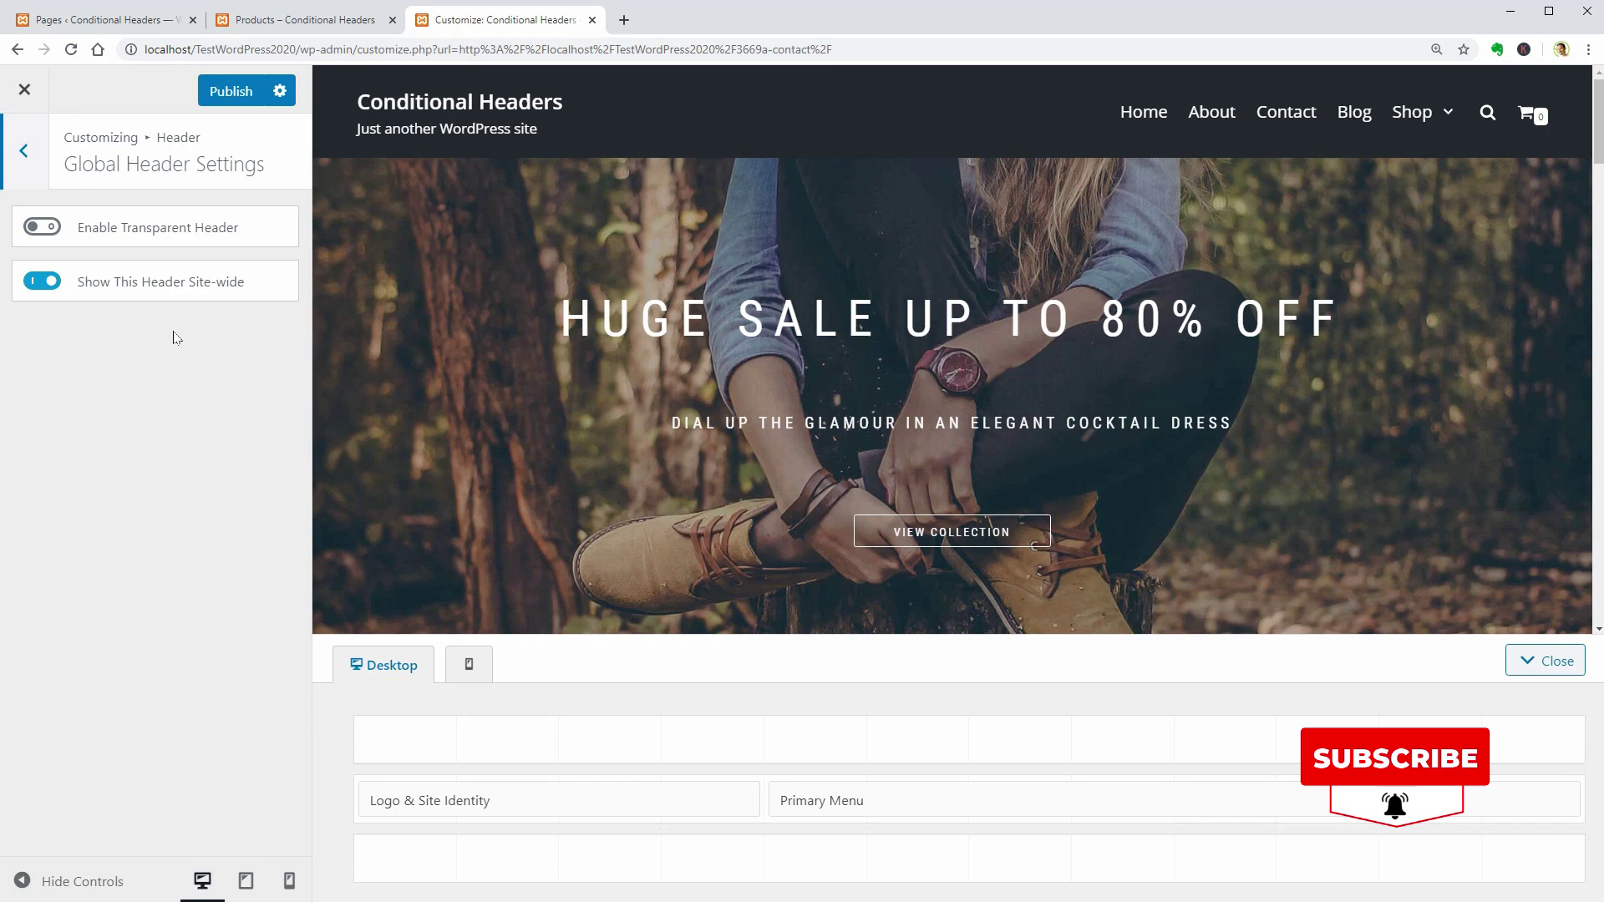
left_click(45, 281)
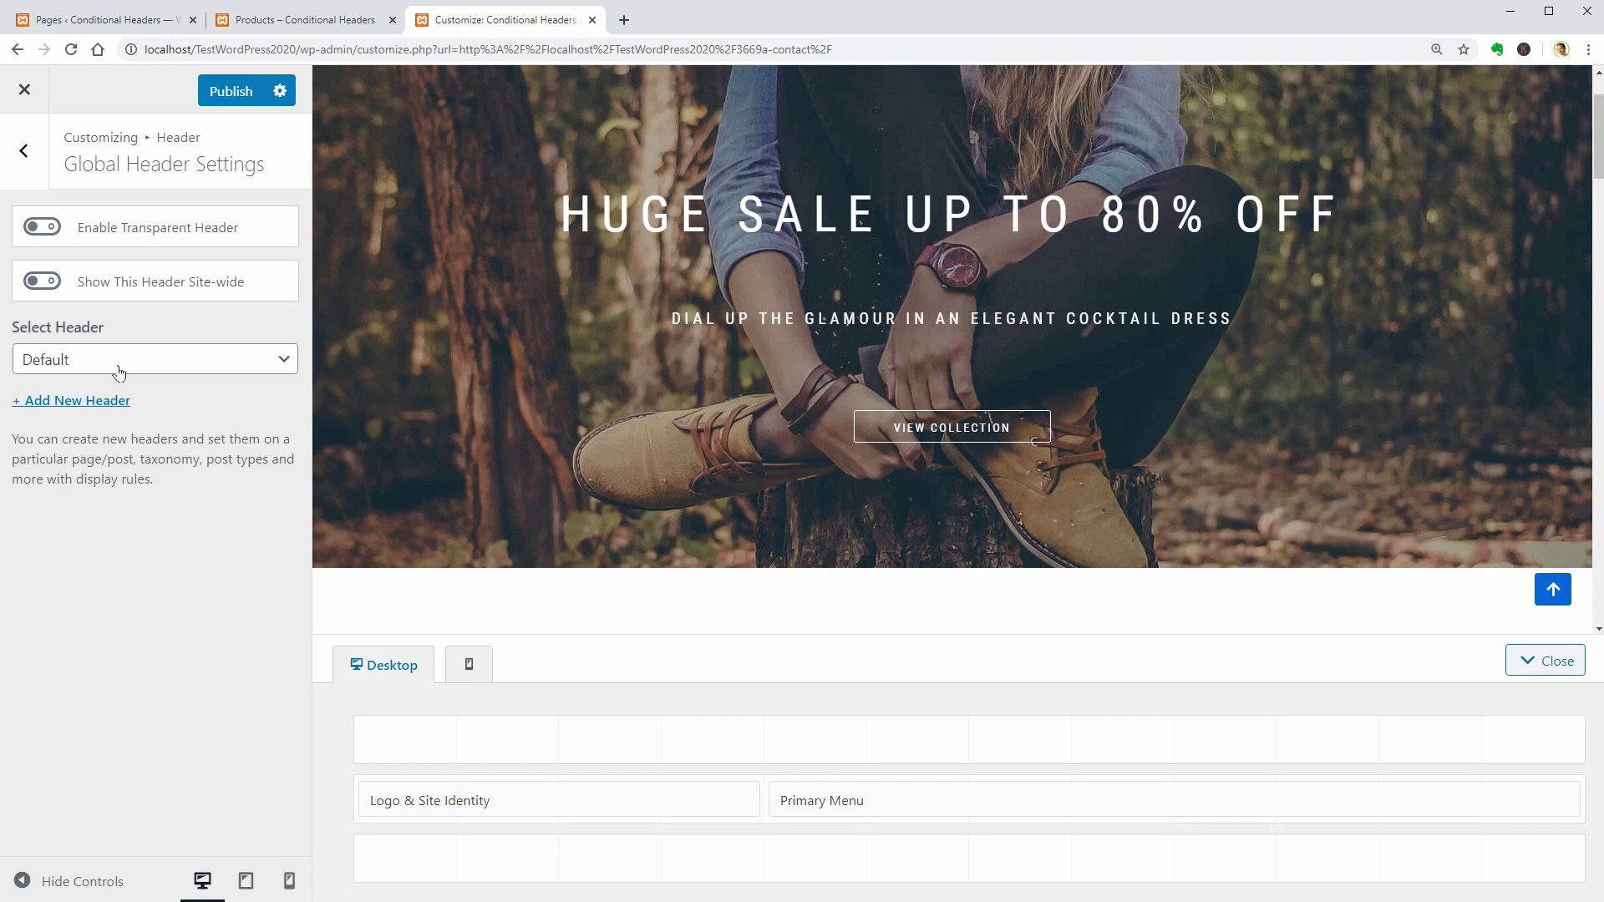
Add a new header named 'Shop'.
left_click(97, 401)
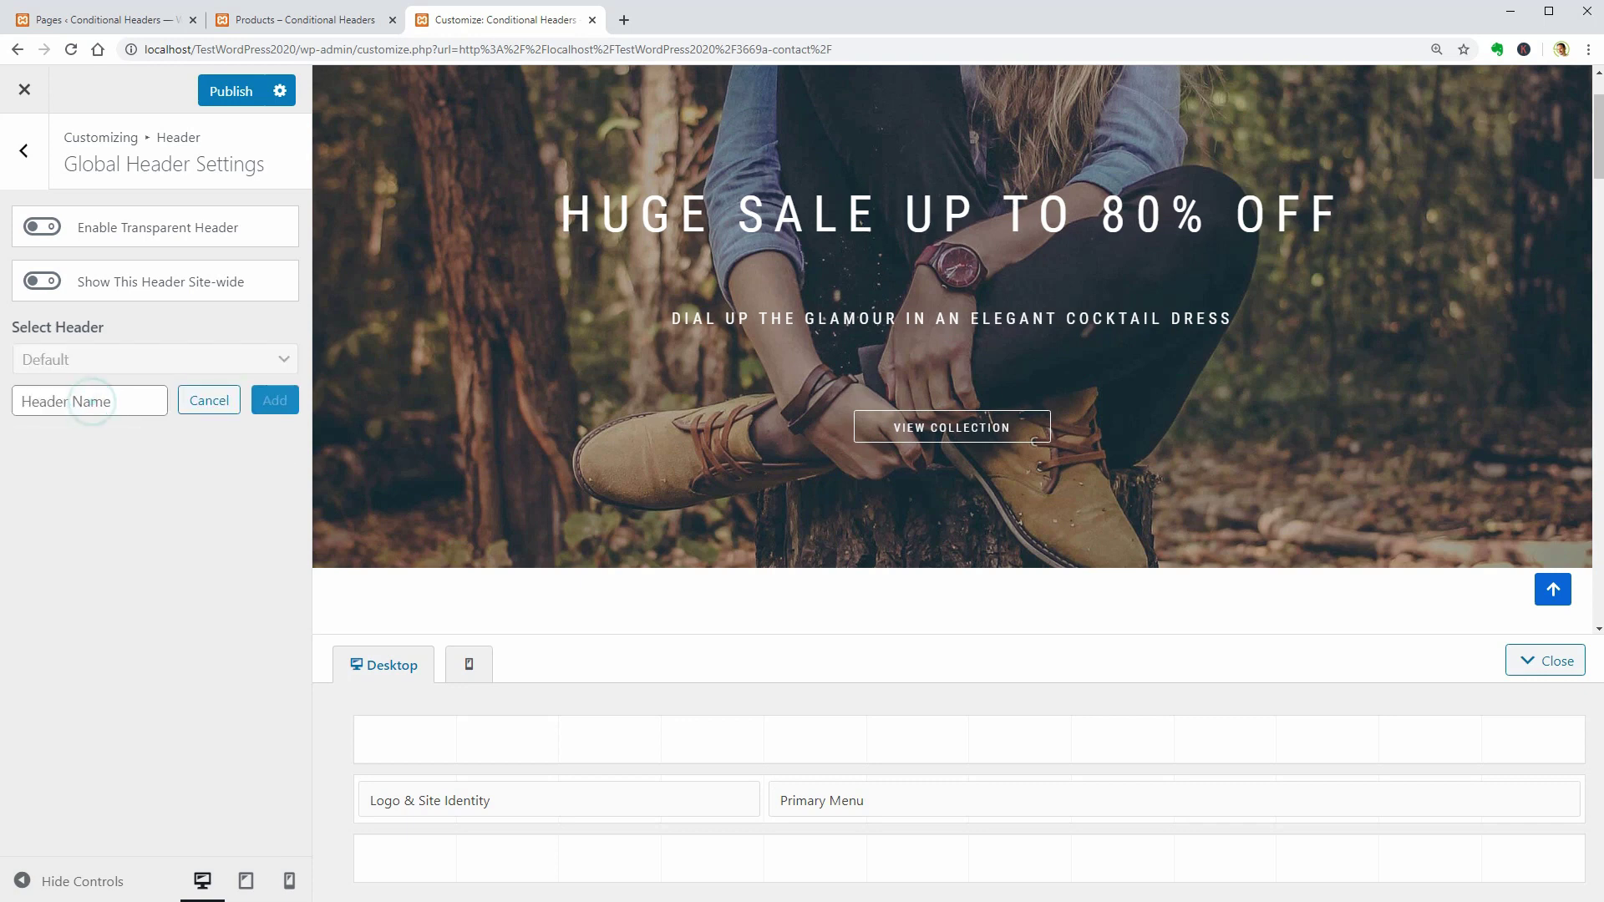
left_click(101, 400)
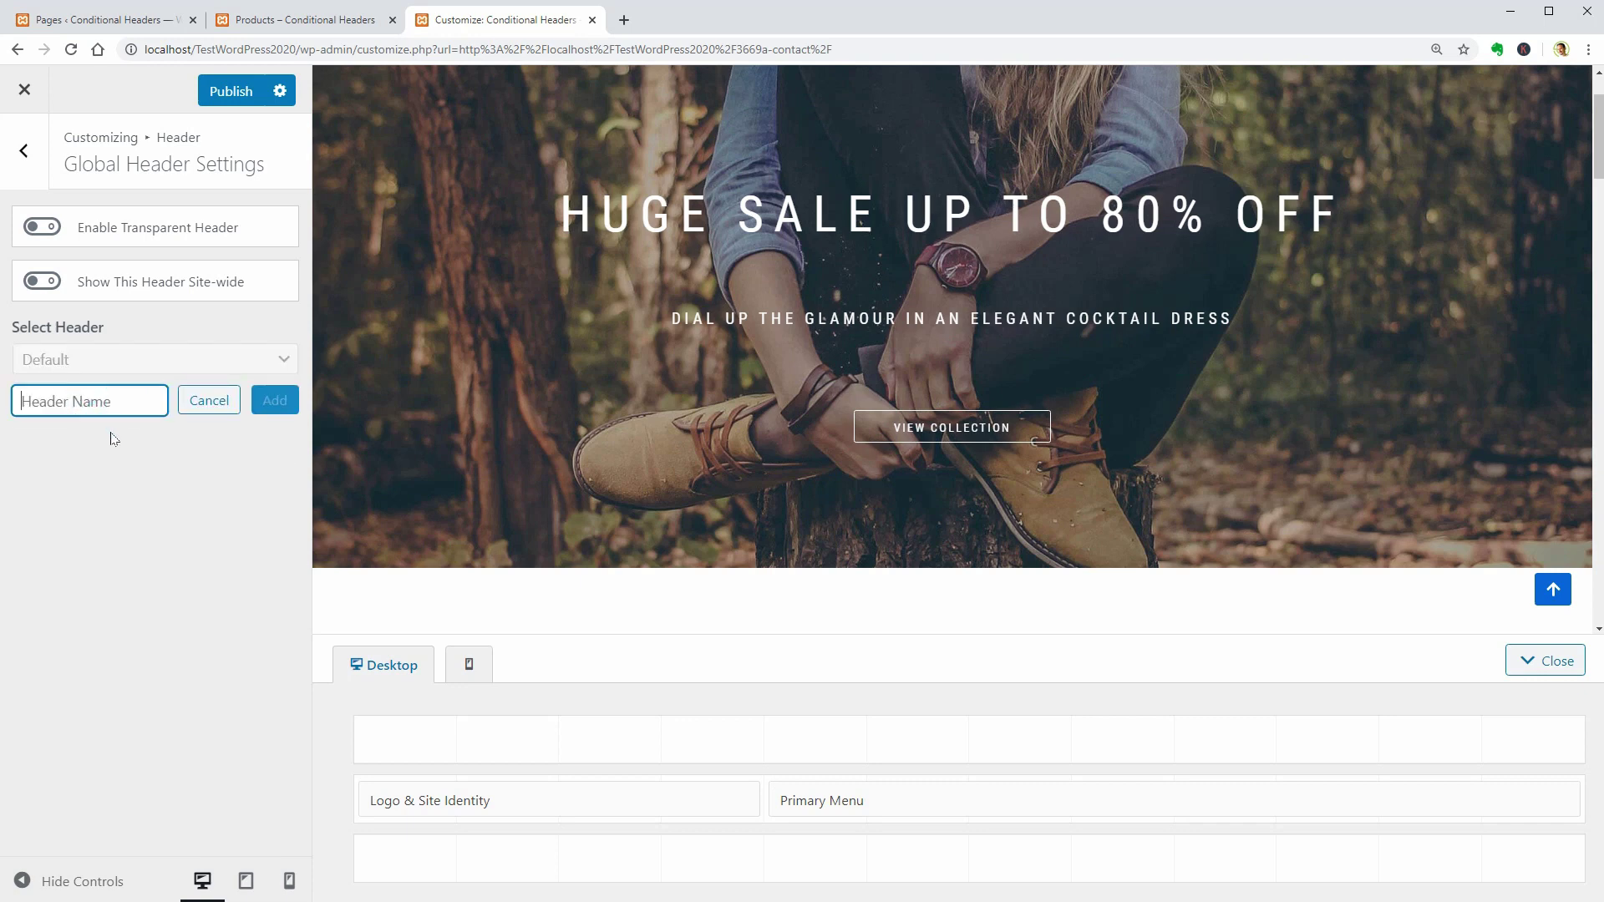
type("Shop")
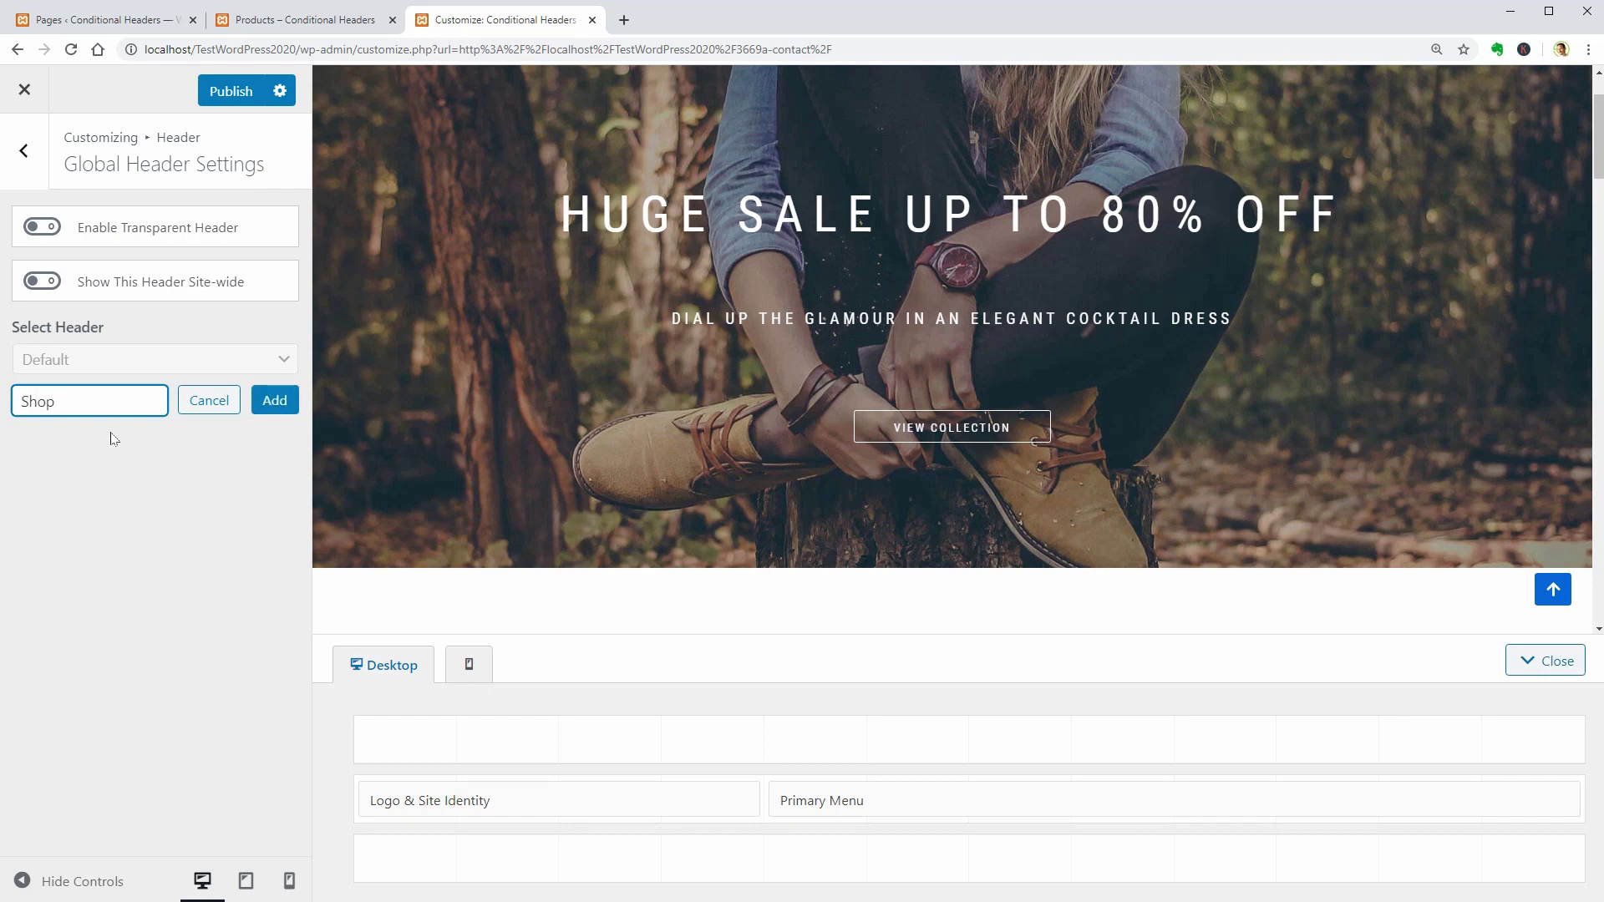
left_click(274, 400)
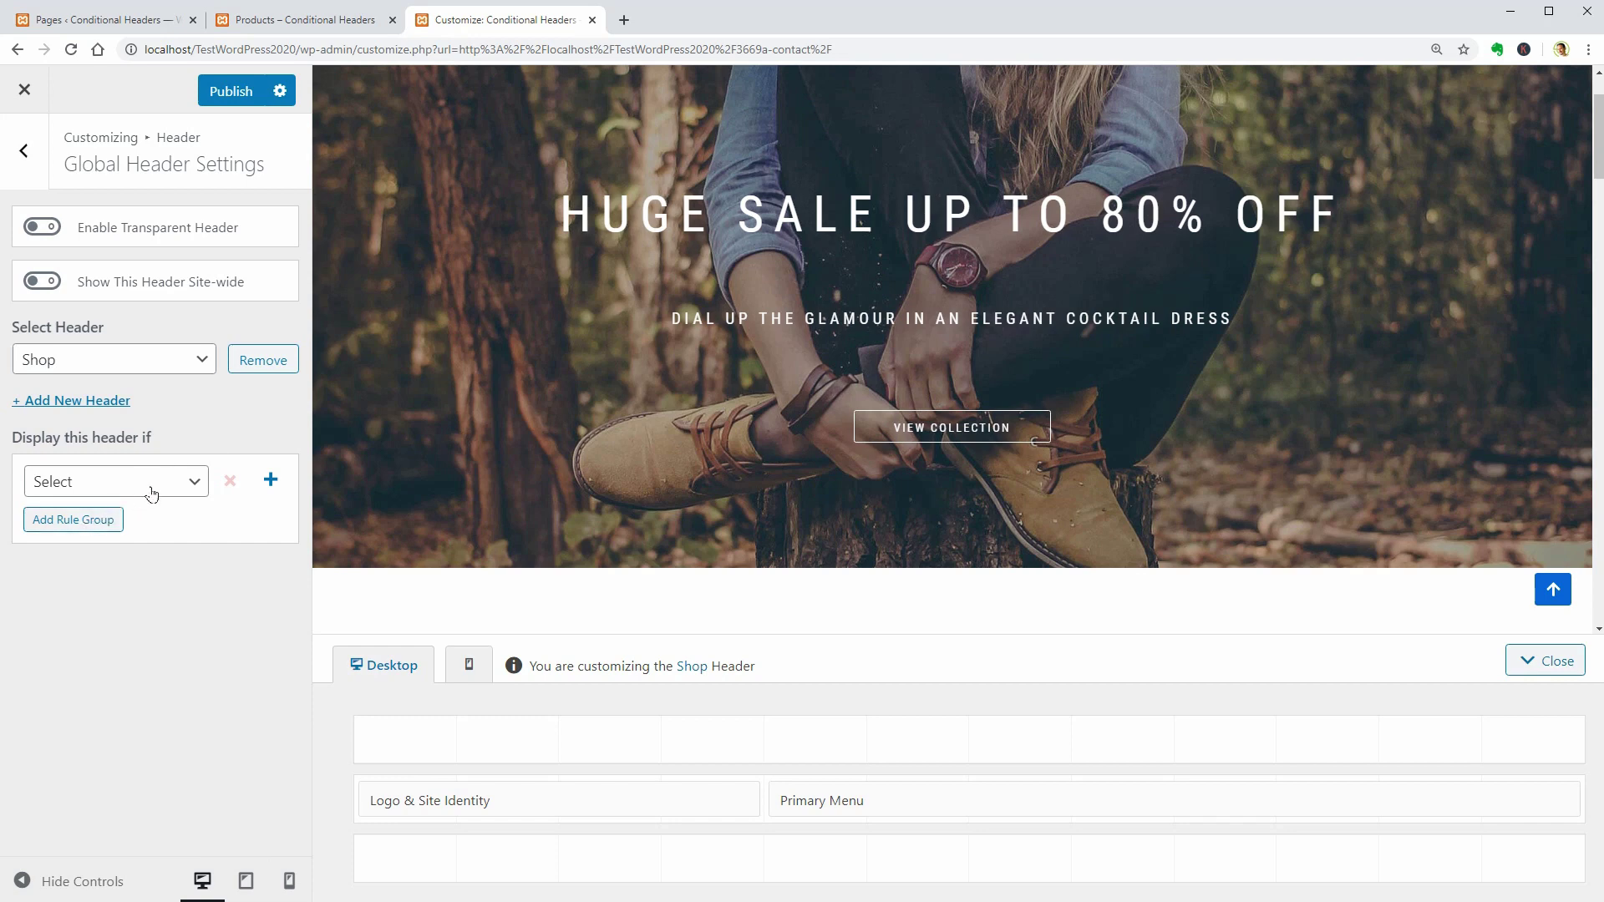
Set the Shop header's display rule to Archive Type is Products.
left_click(152, 493)
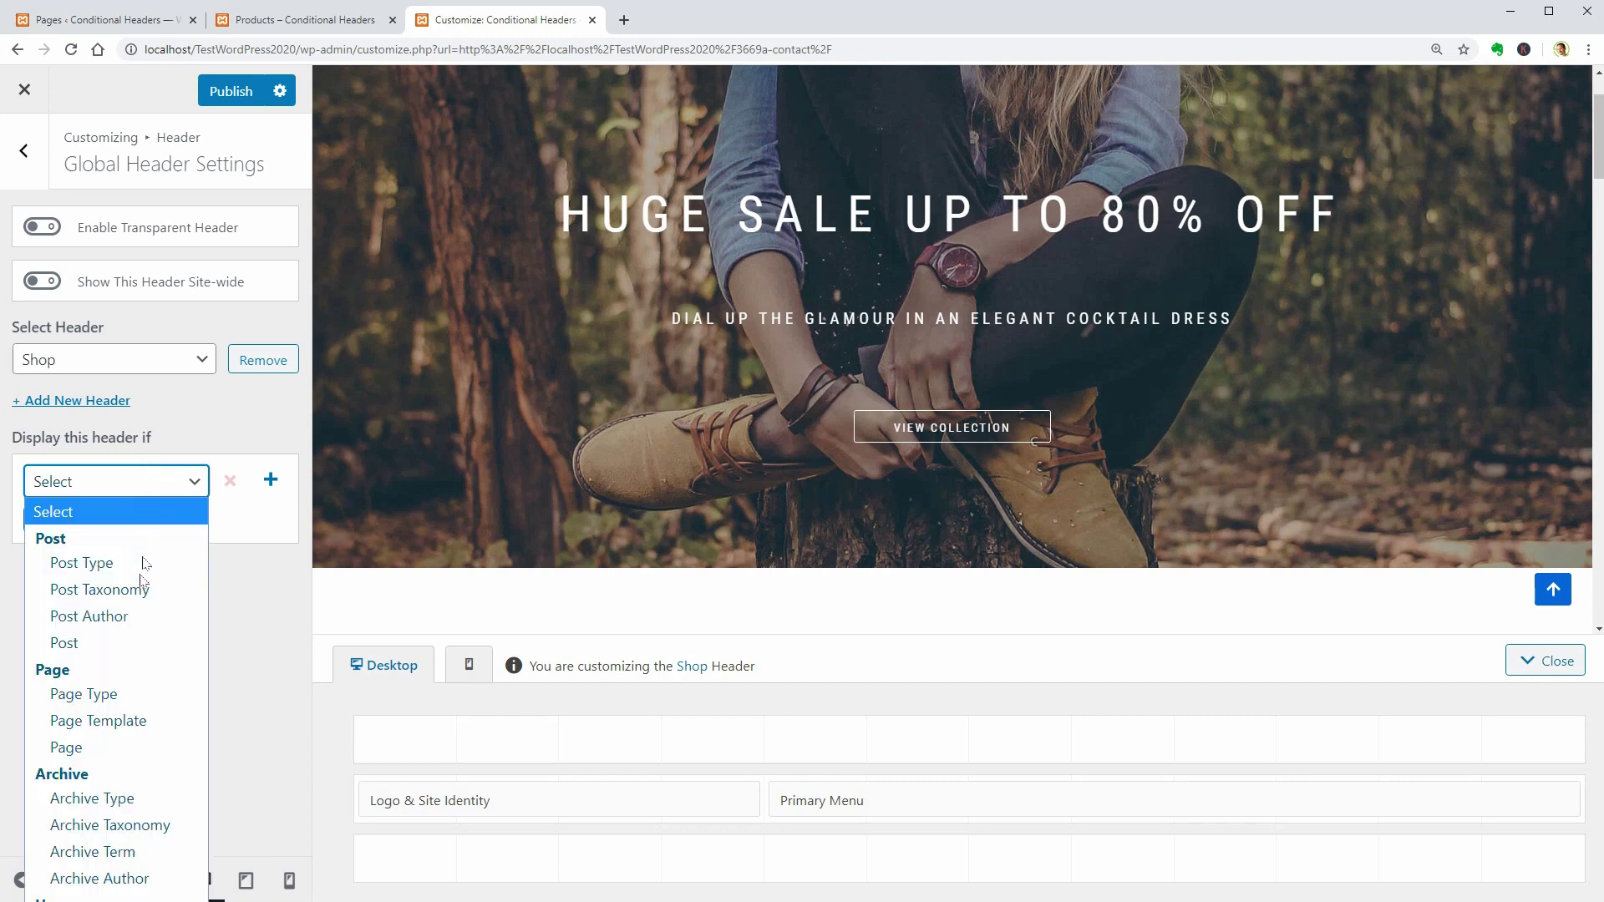
left_click(132, 802)
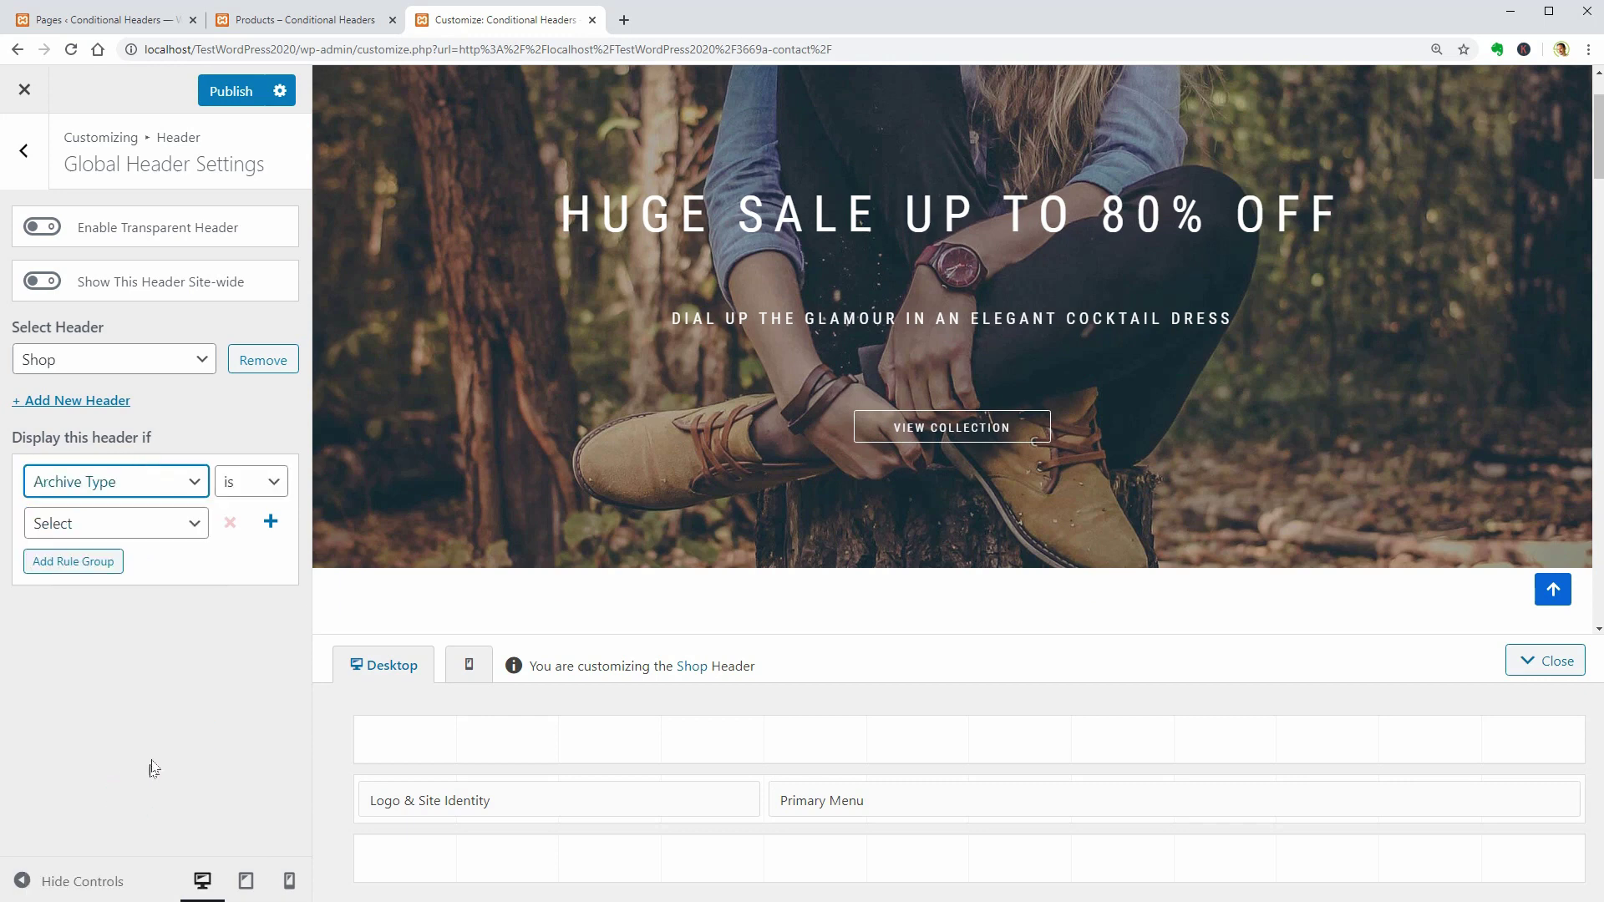
left_click(173, 538)
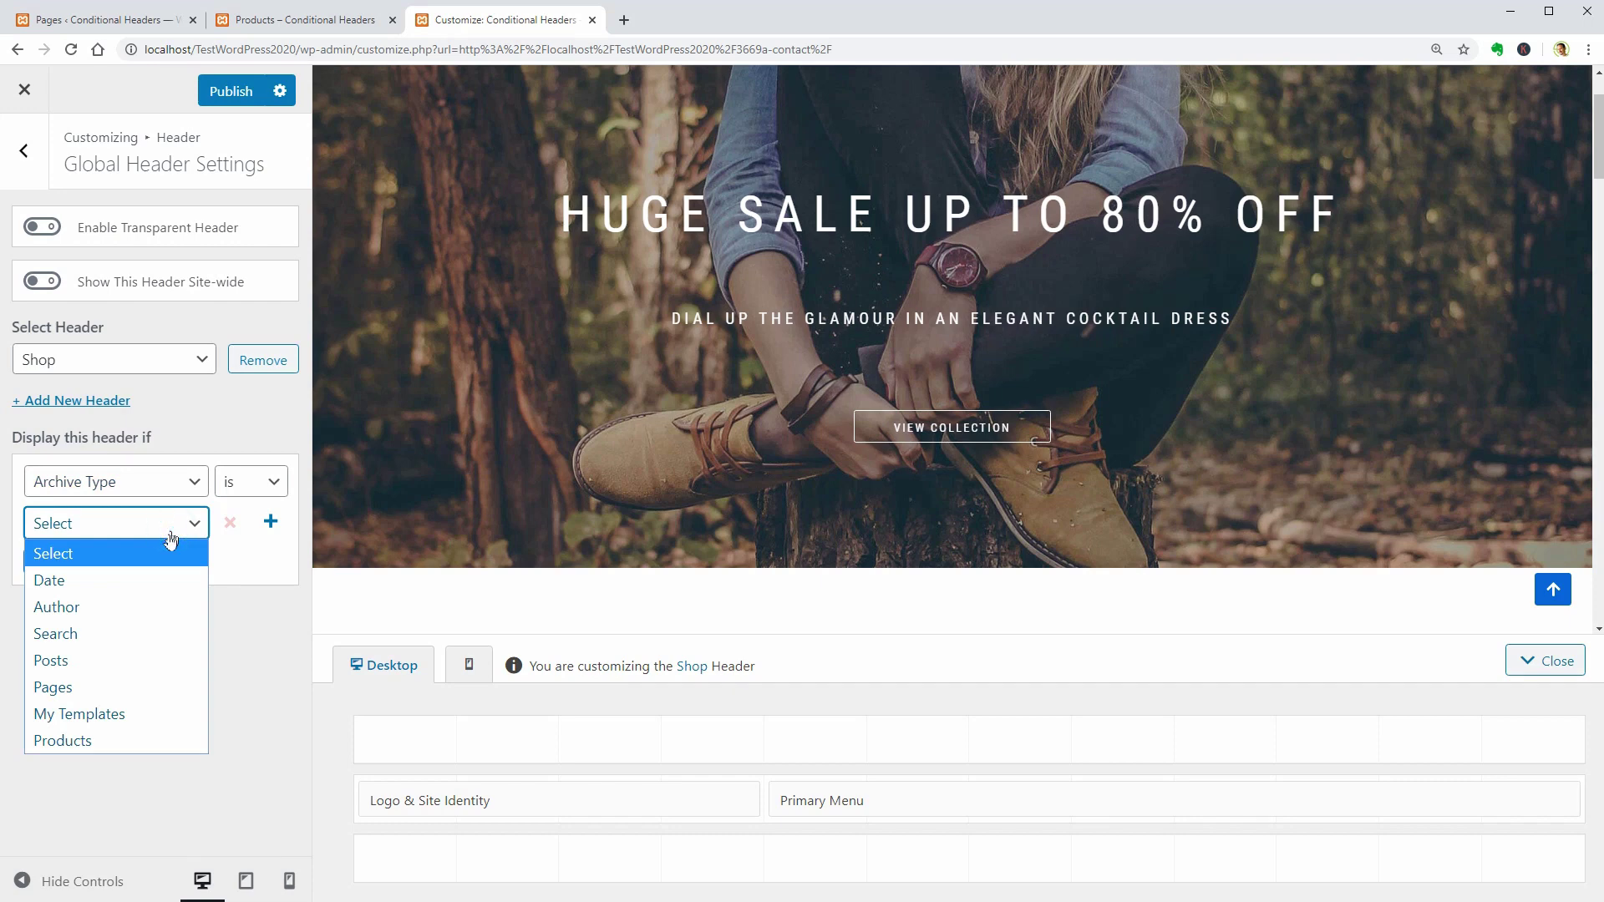
left_click(125, 742)
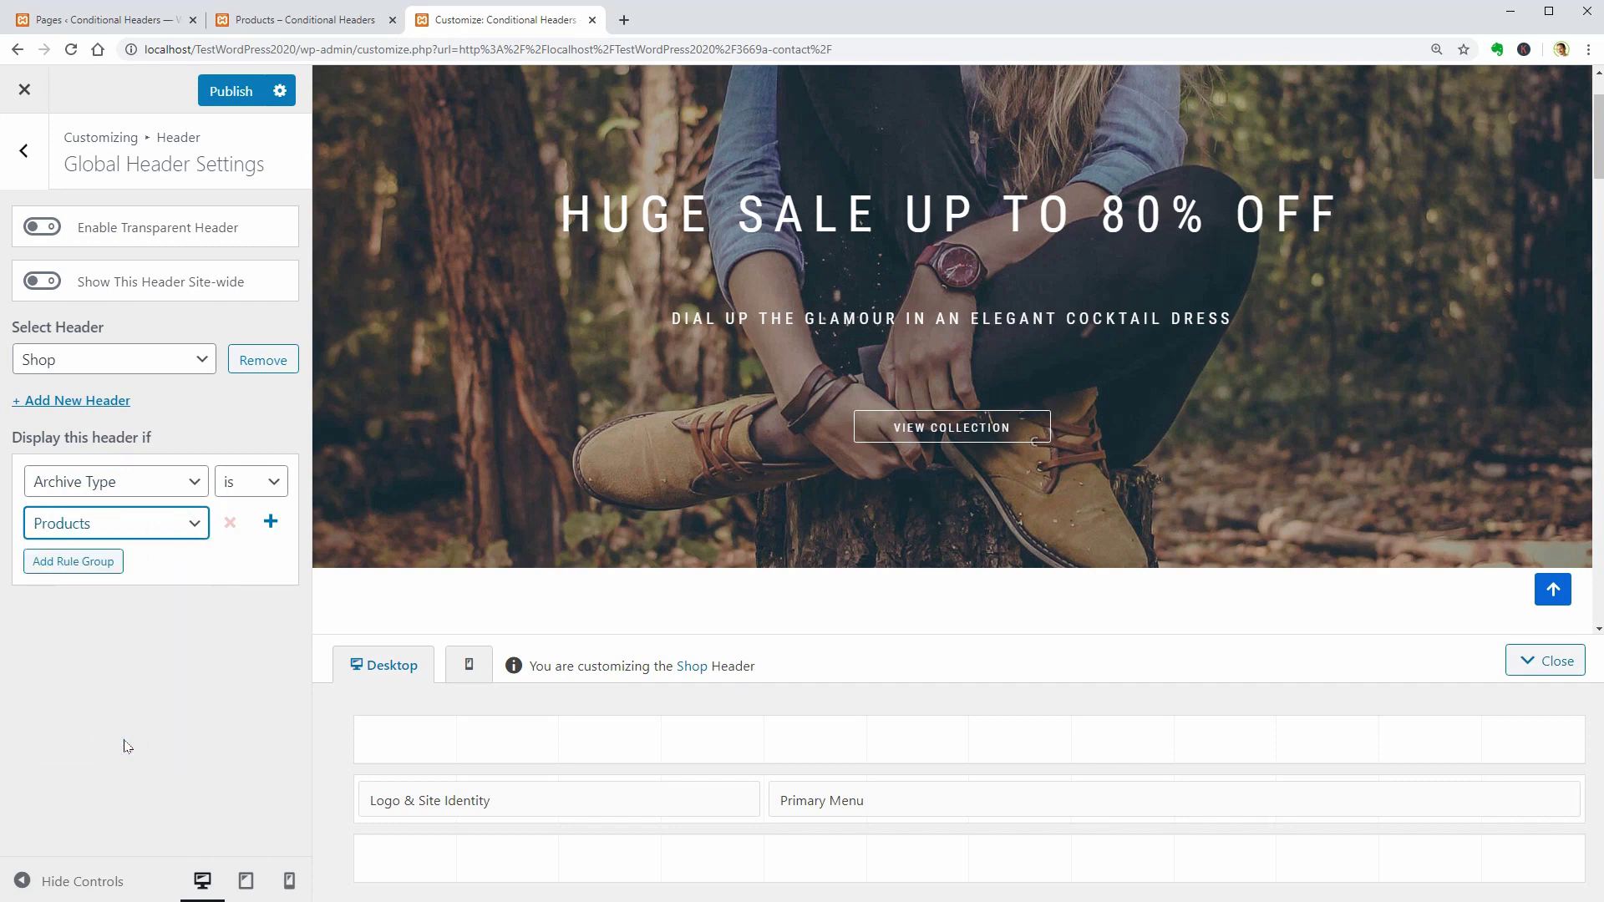
Move the primary menu into the top row and add a wide search form to the main row.
left_click(1097, 796)
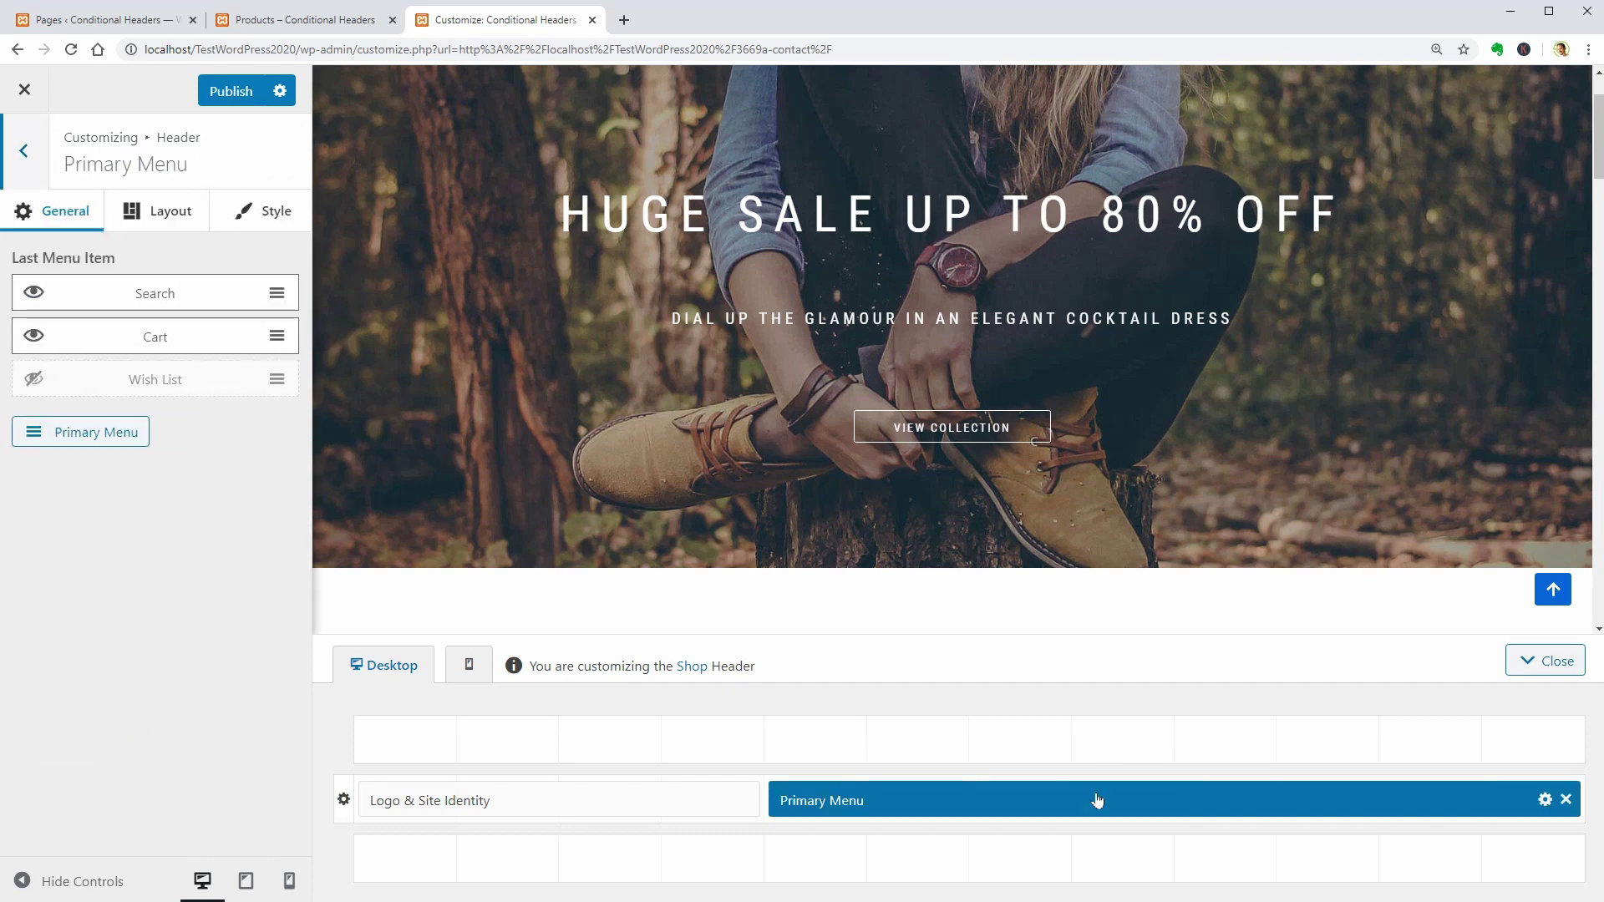
left_click_drag(1097, 800, 1097, 738)
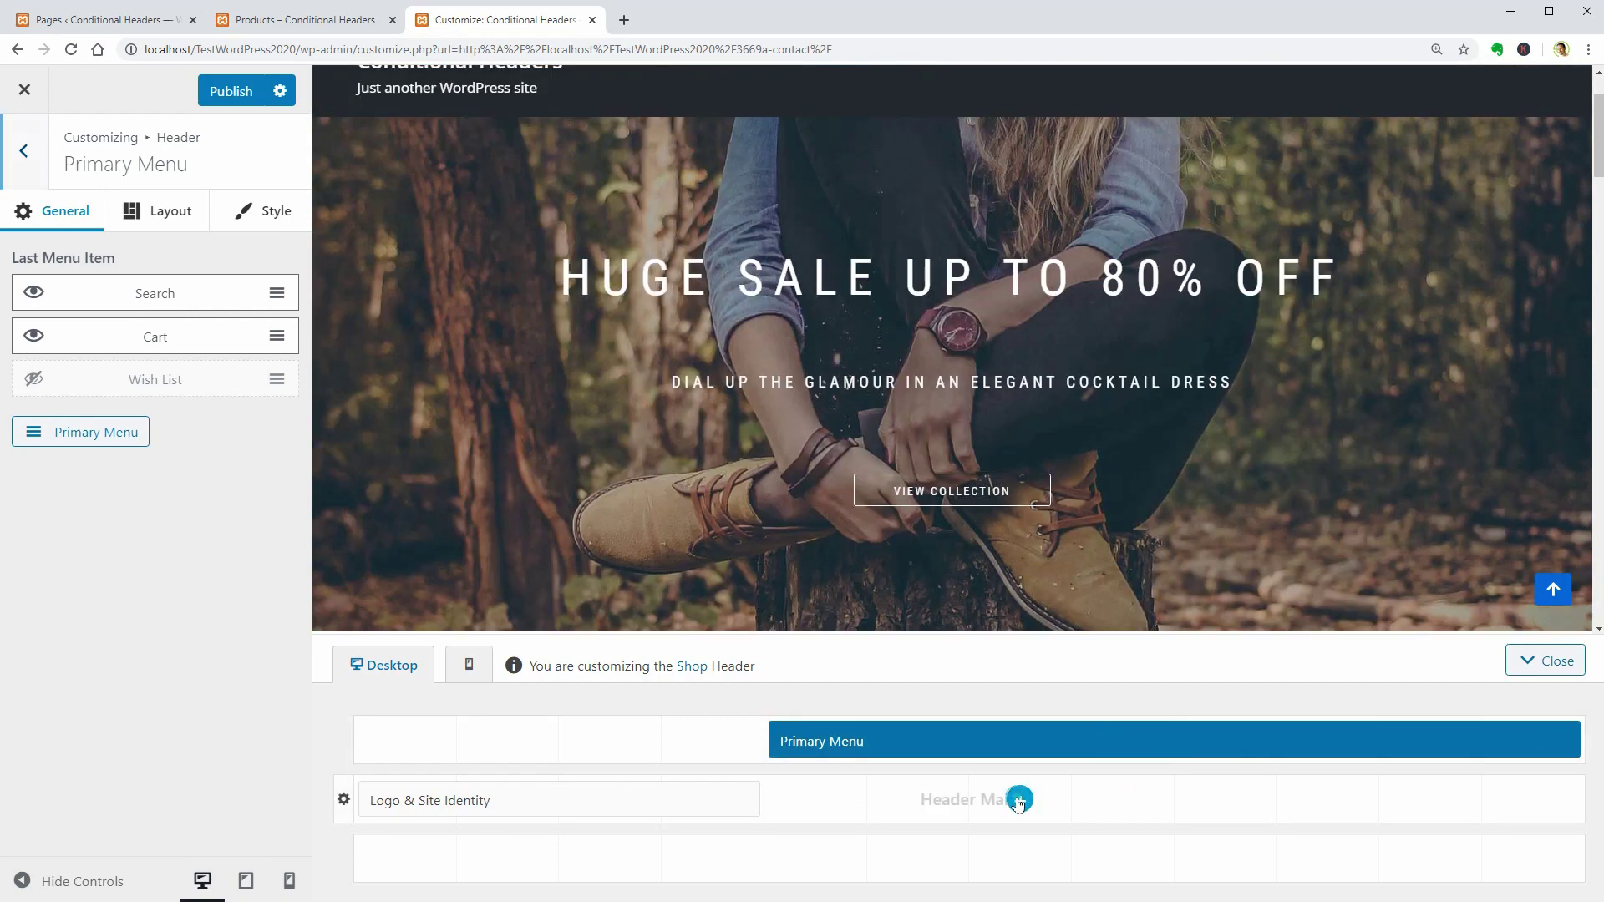
left_click(1018, 800)
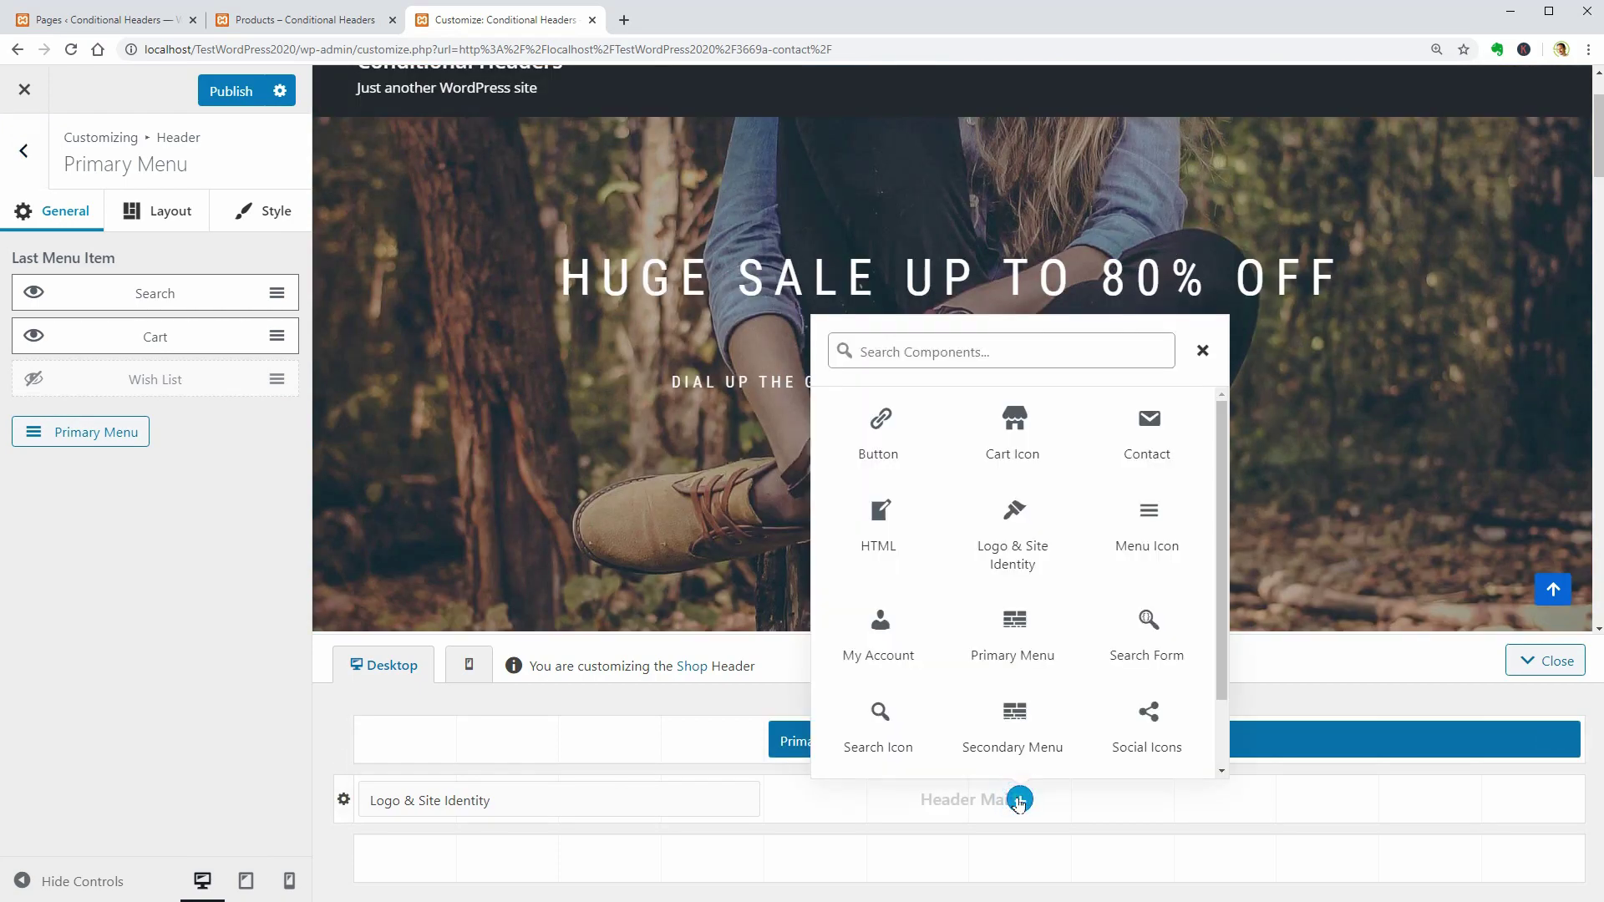
left_click(1141, 622)
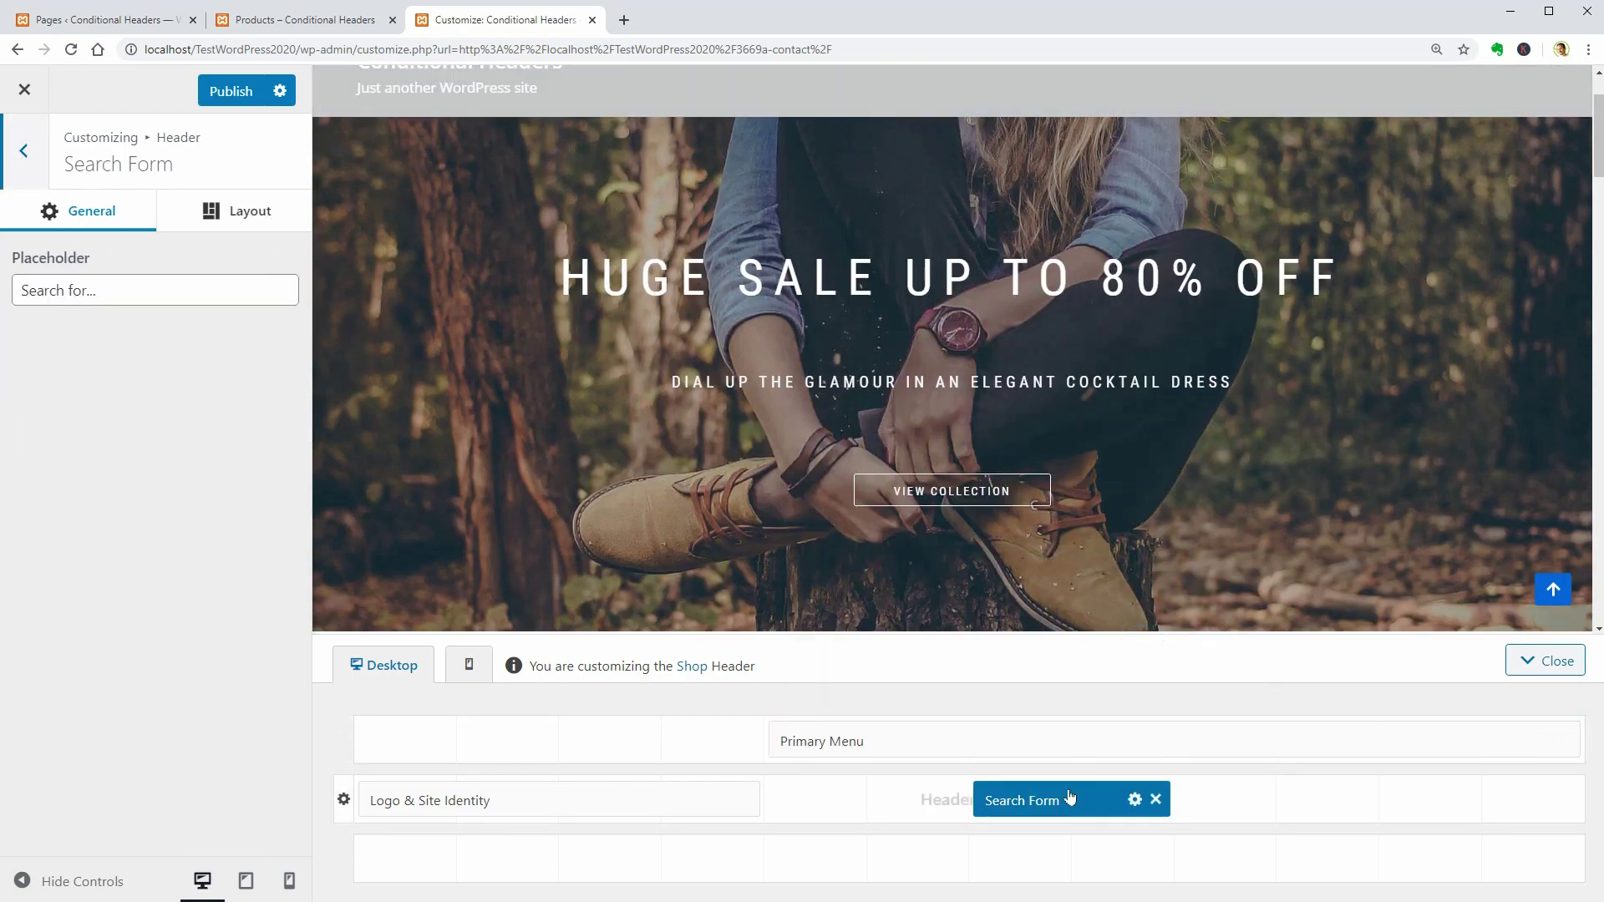
left_click_drag(1070, 797, 1465, 815)
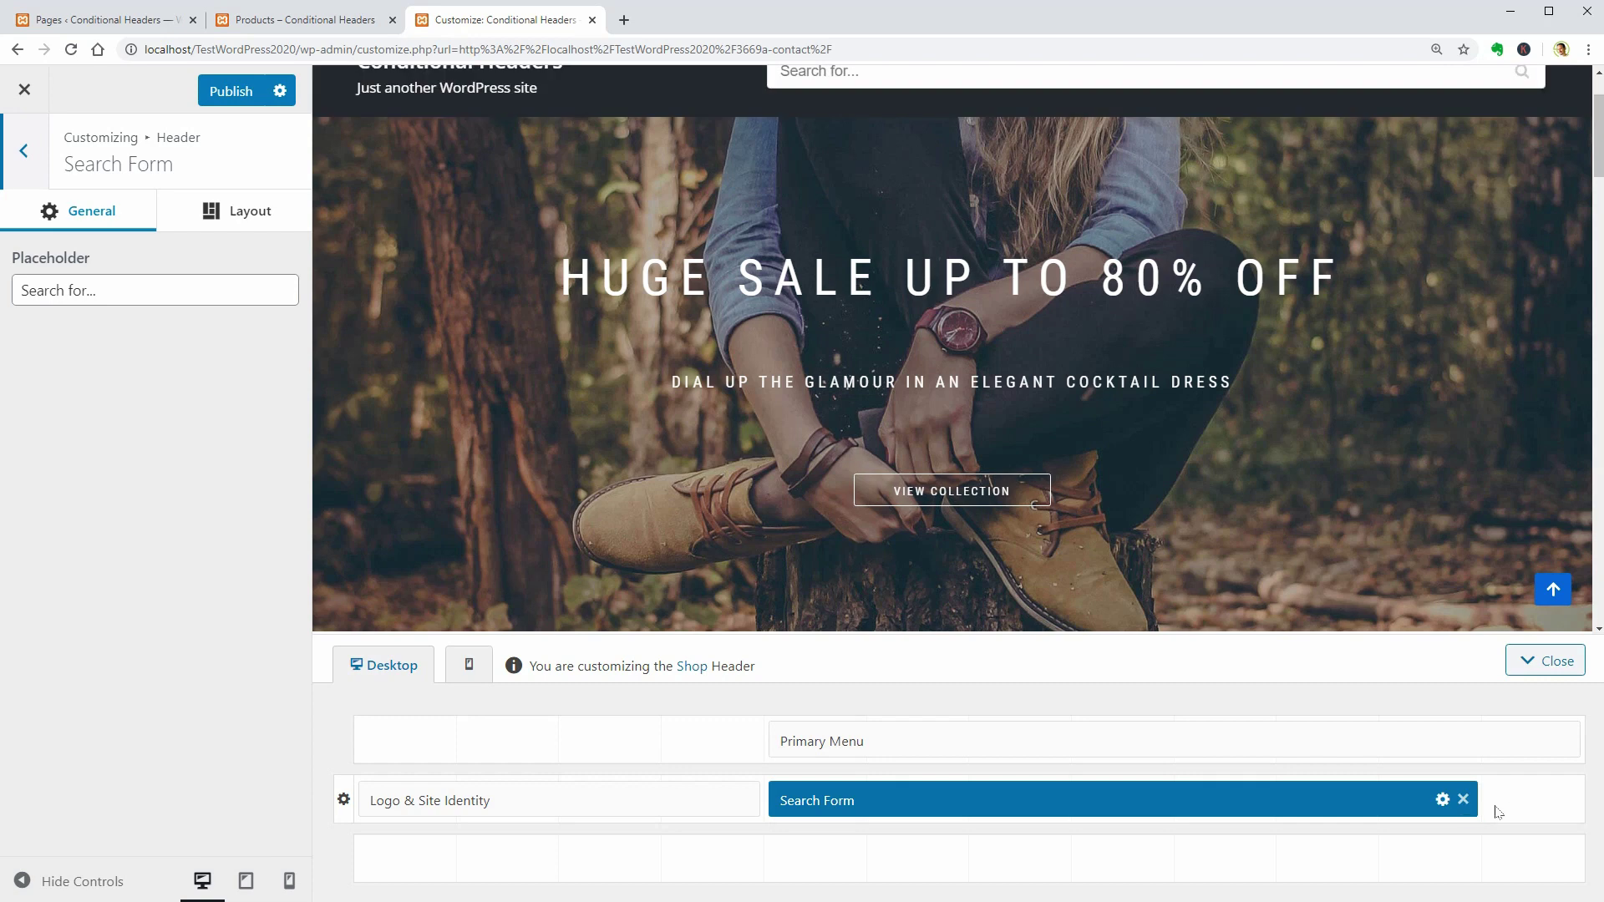
Add a cart icon to the main row and adjust the main row's height.
left_click(1534, 805)
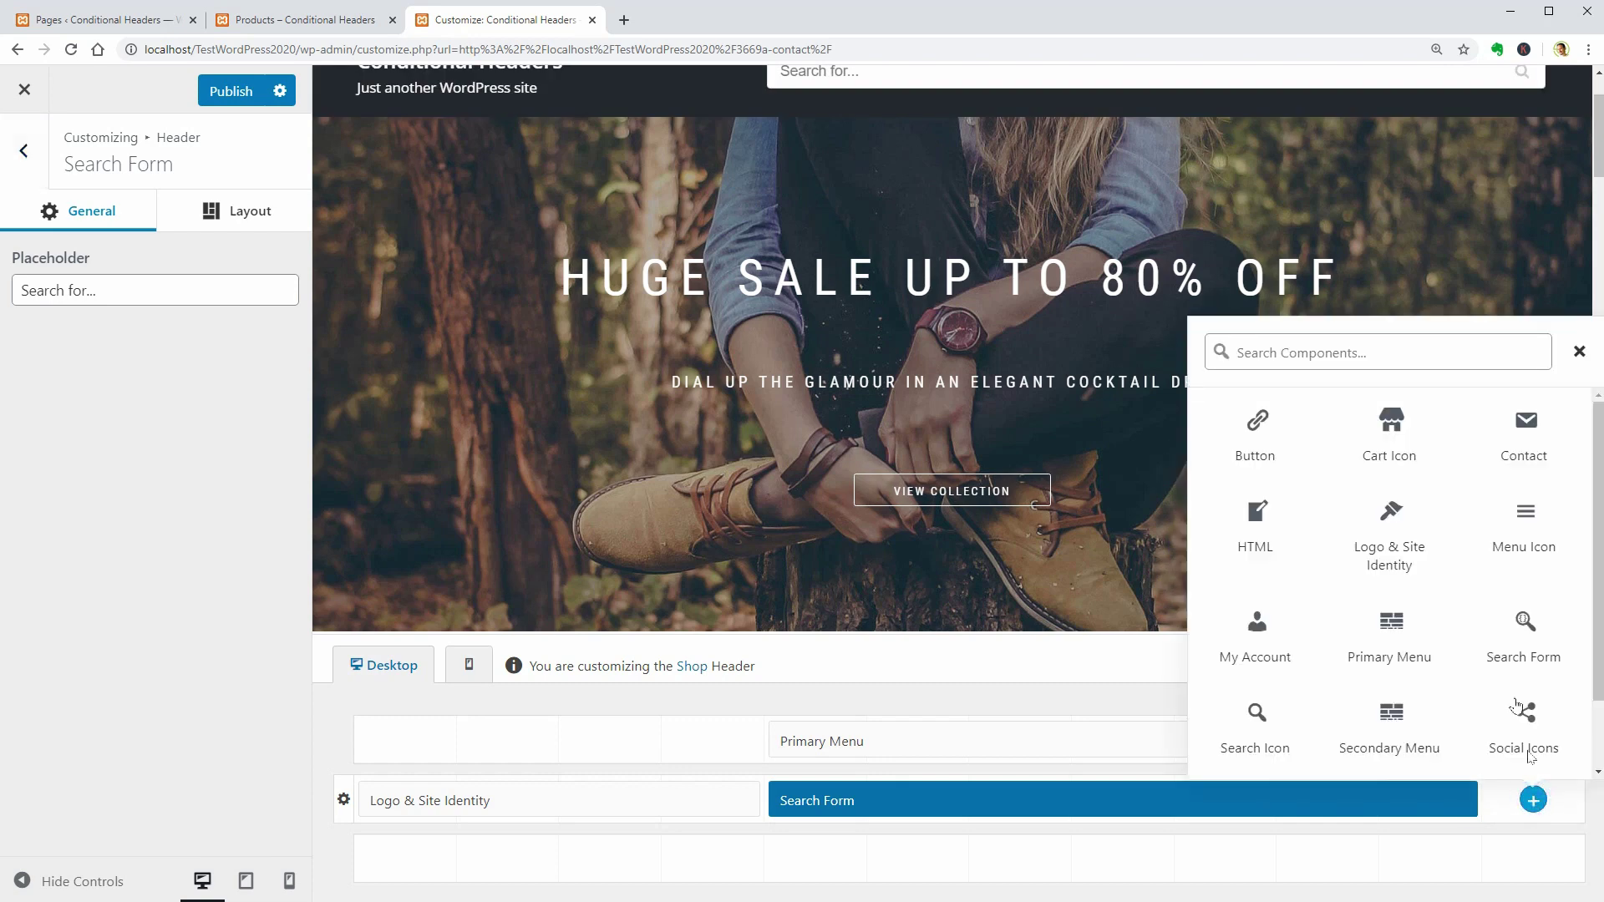
left_click(1400, 459)
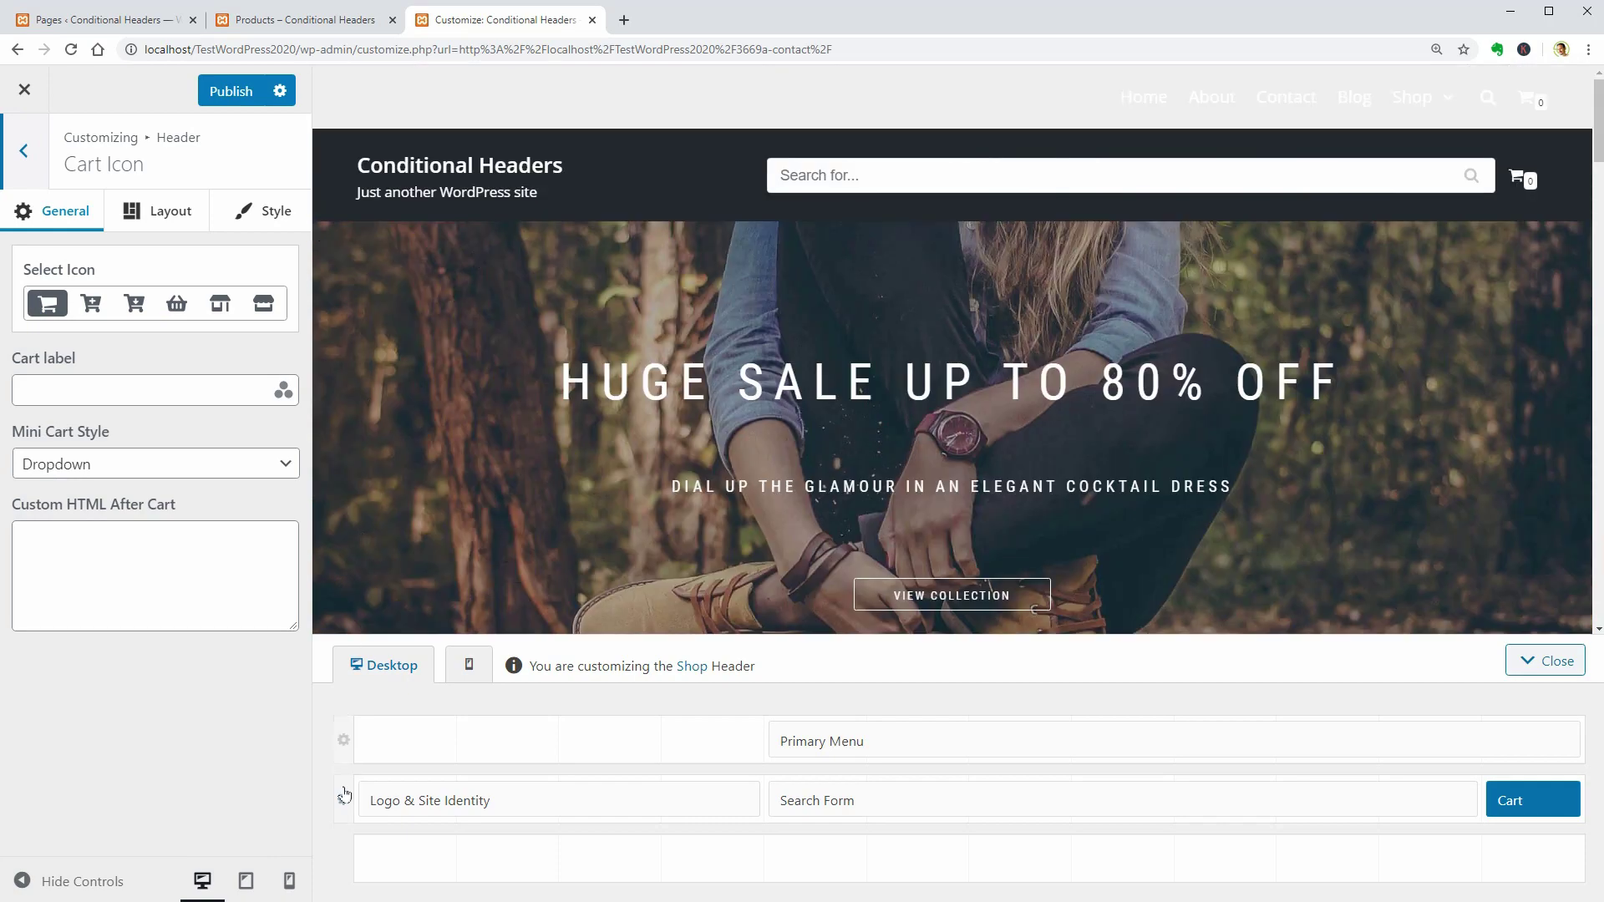
left_click(343, 798)
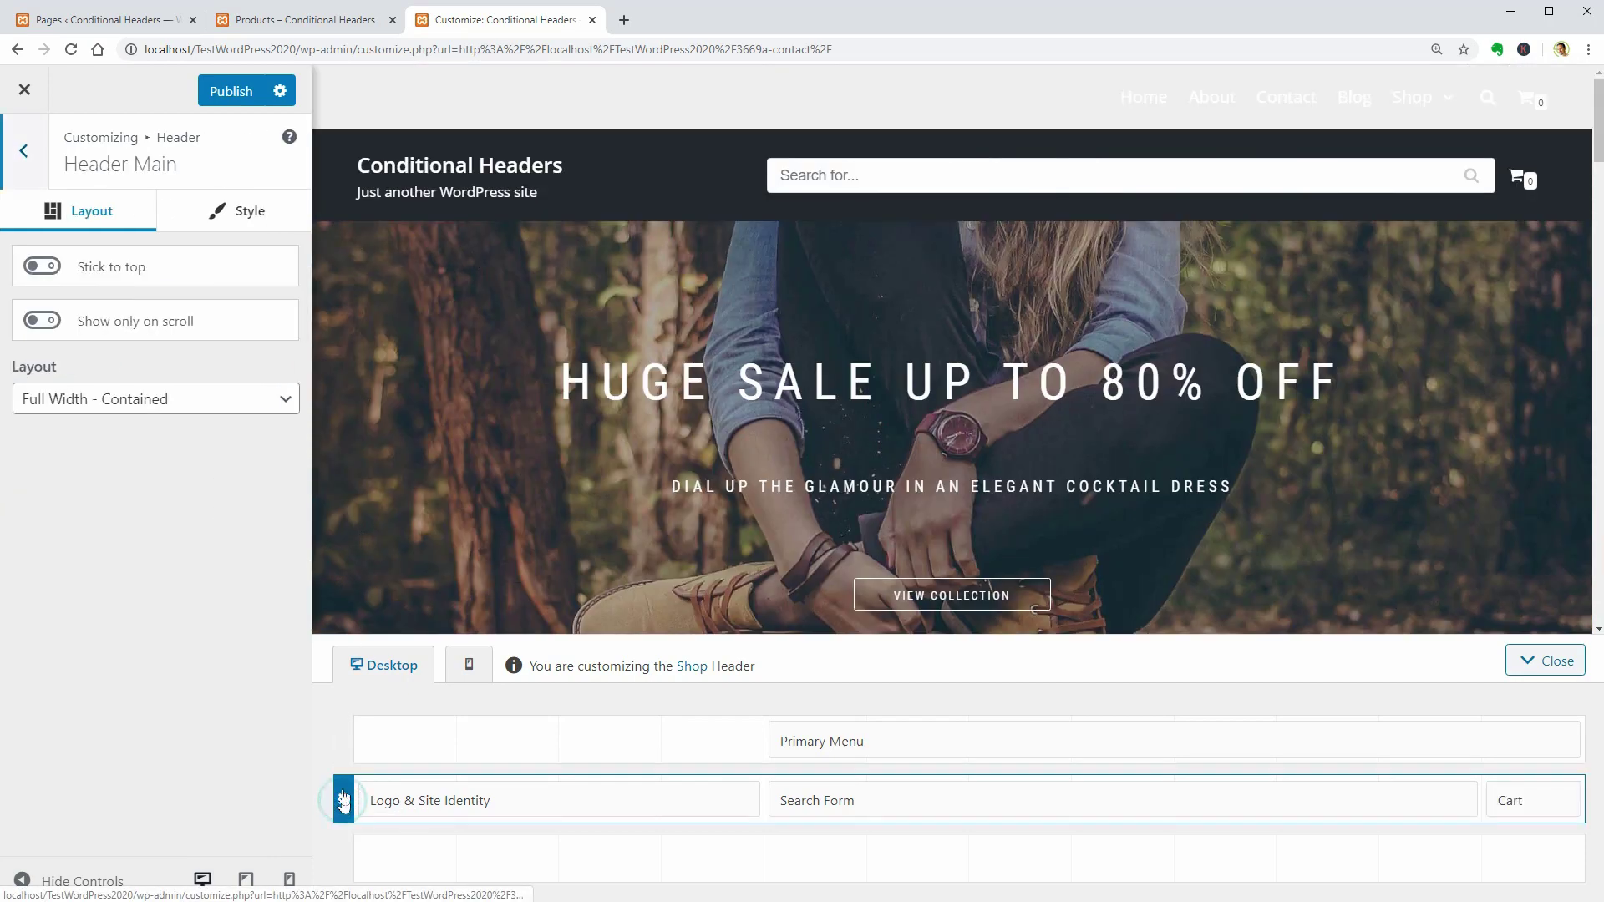
left_click(243, 213)
left_click_drag(34, 302, 39, 301)
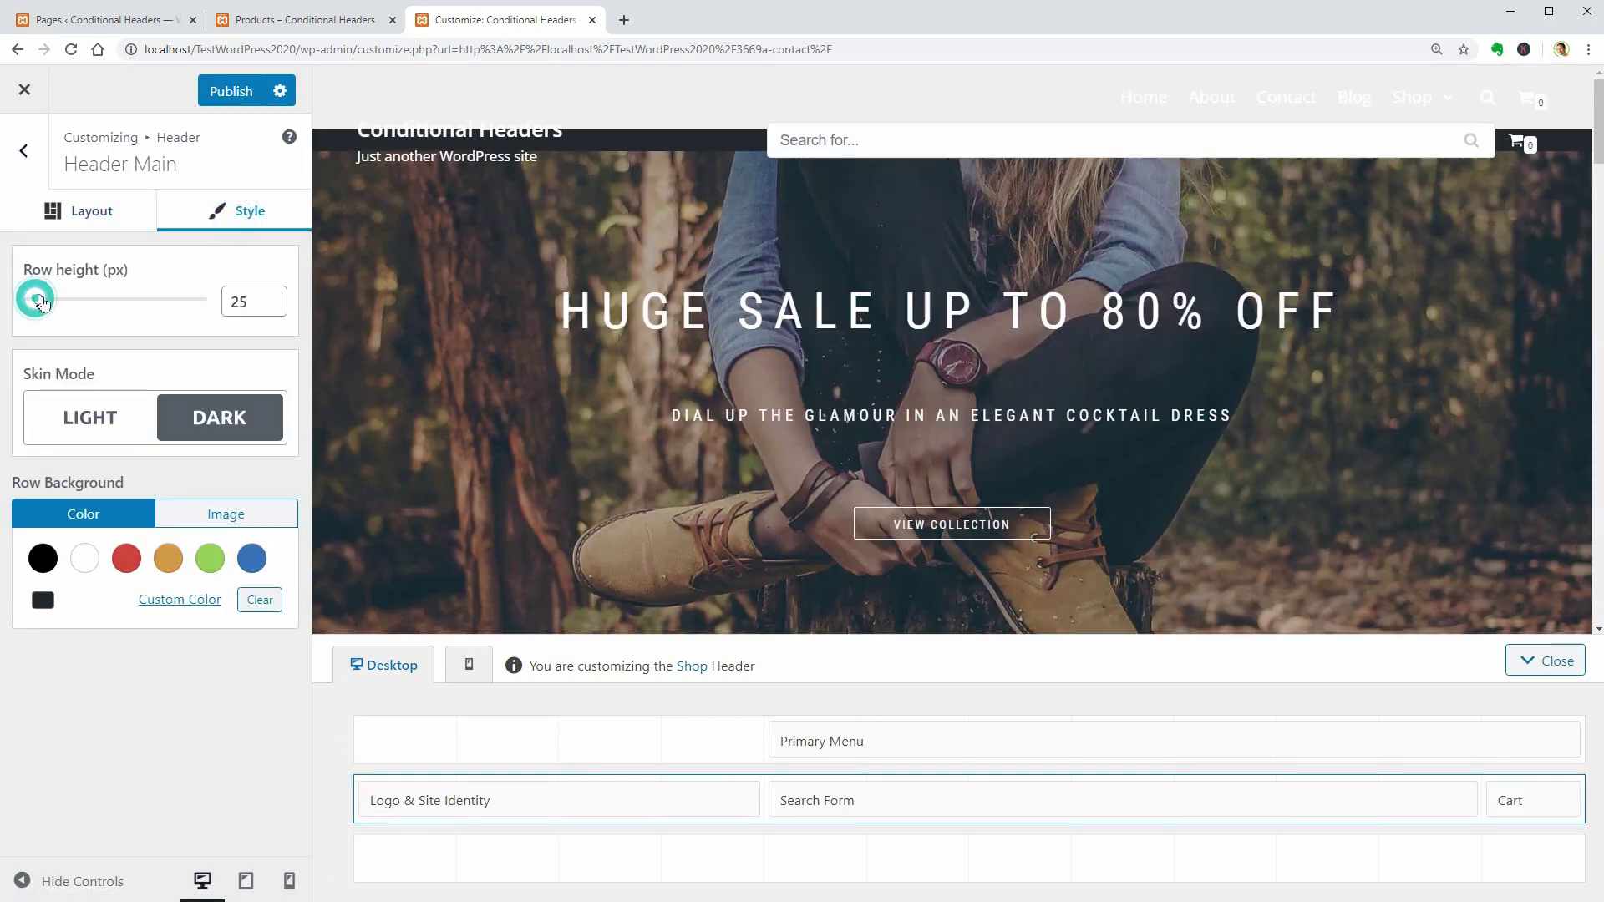
left_click(942, 749)
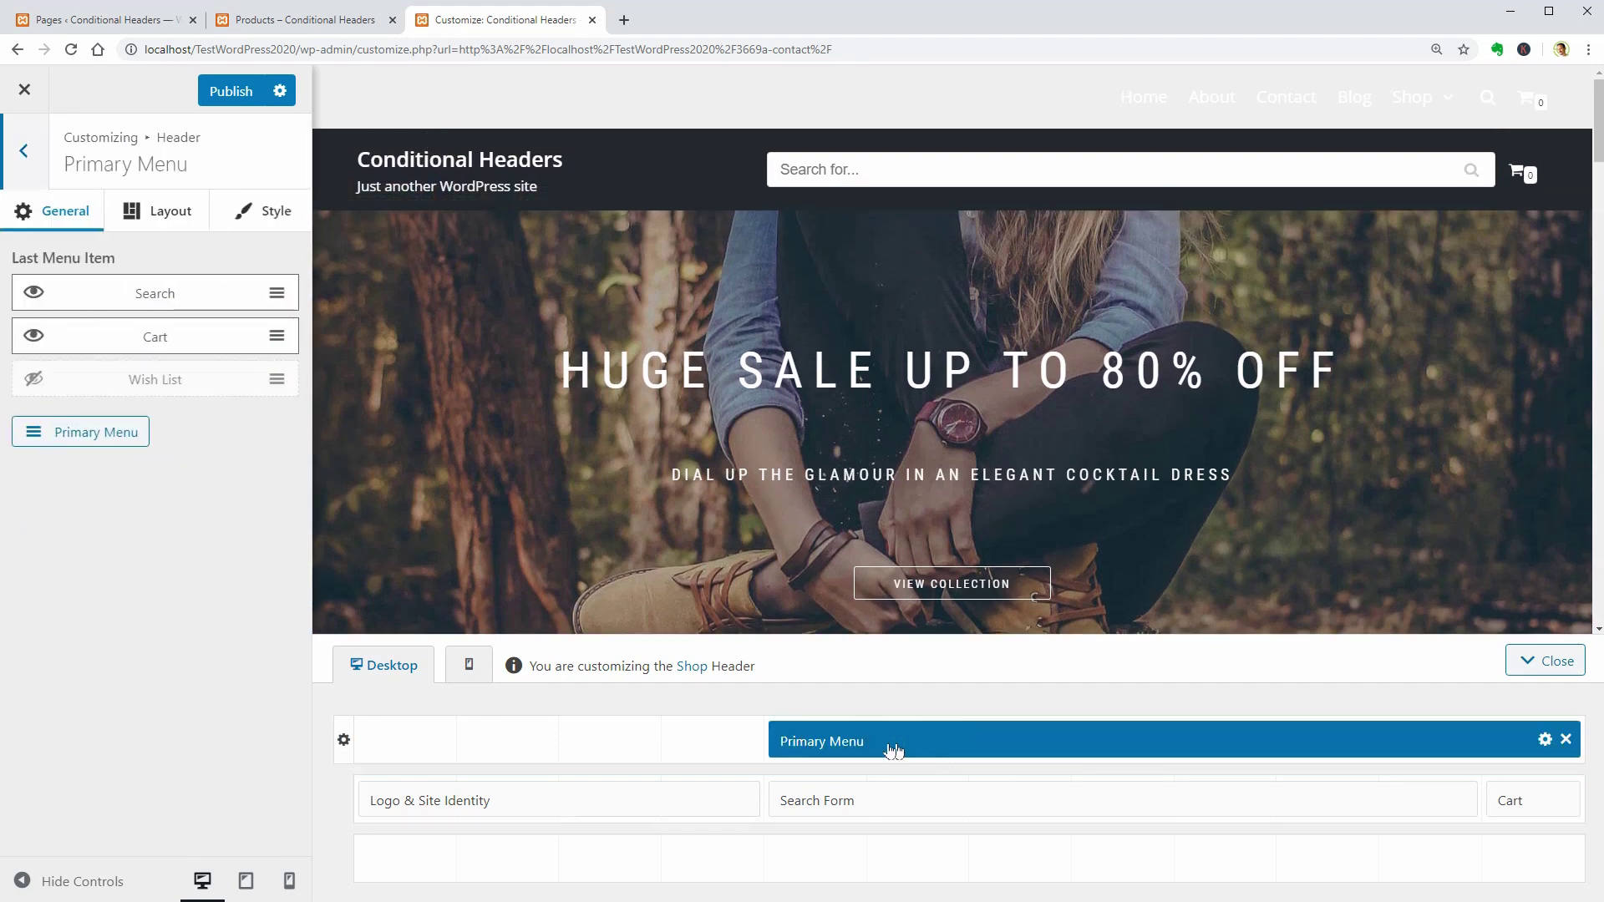
Widen the primary menu across the top row and give the row an orange background.
left_click_drag(608, 750, 359, 743)
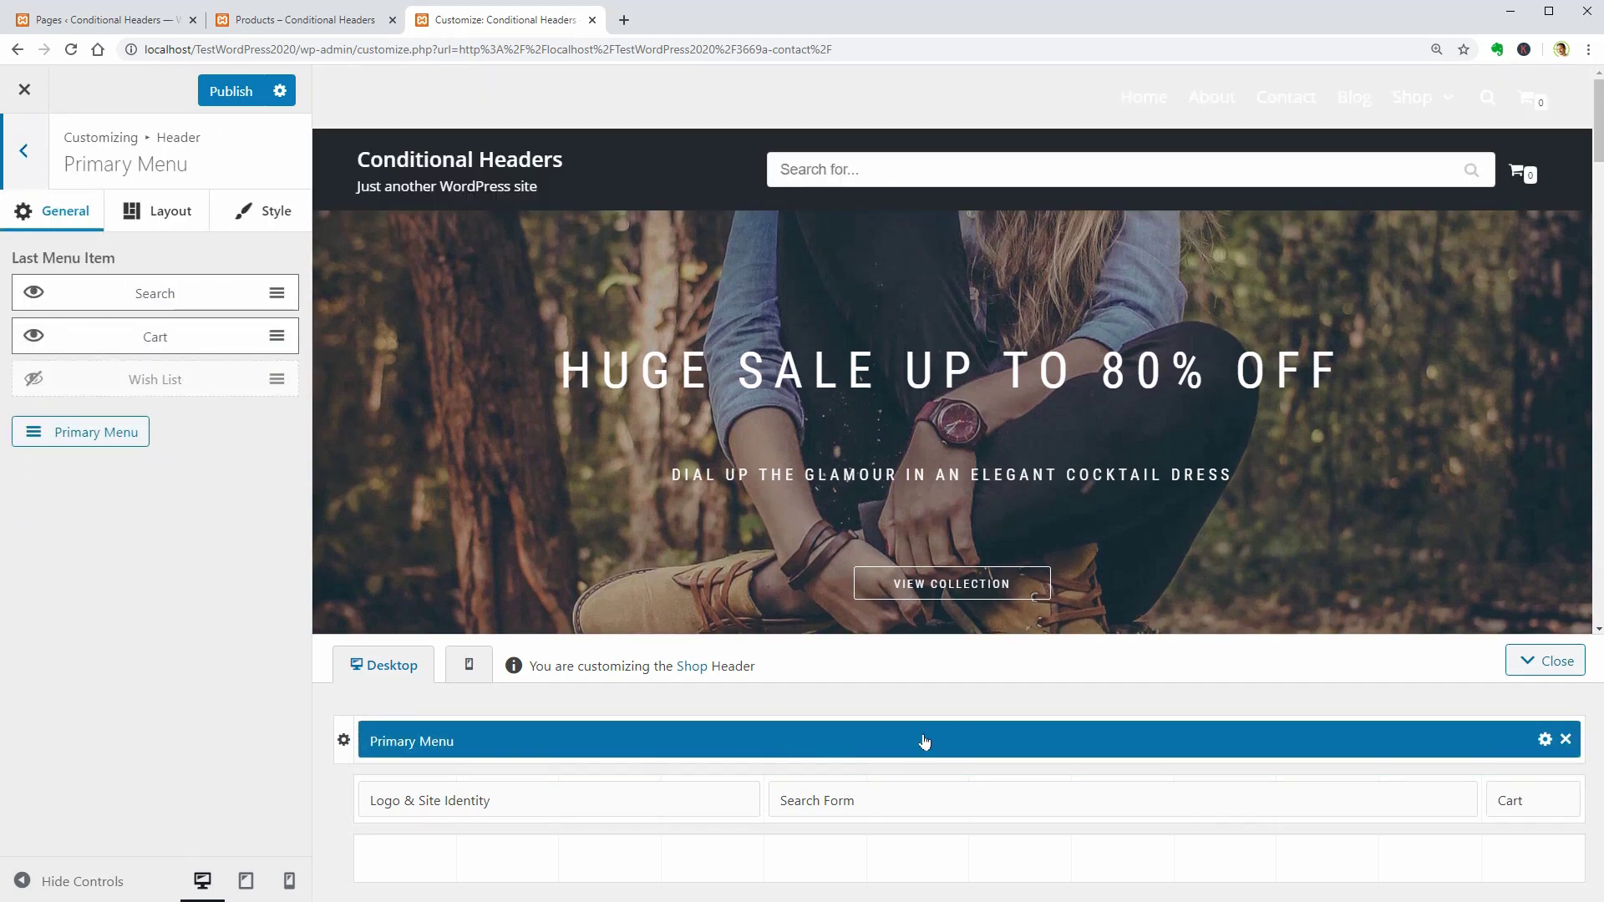
left_click(343, 742)
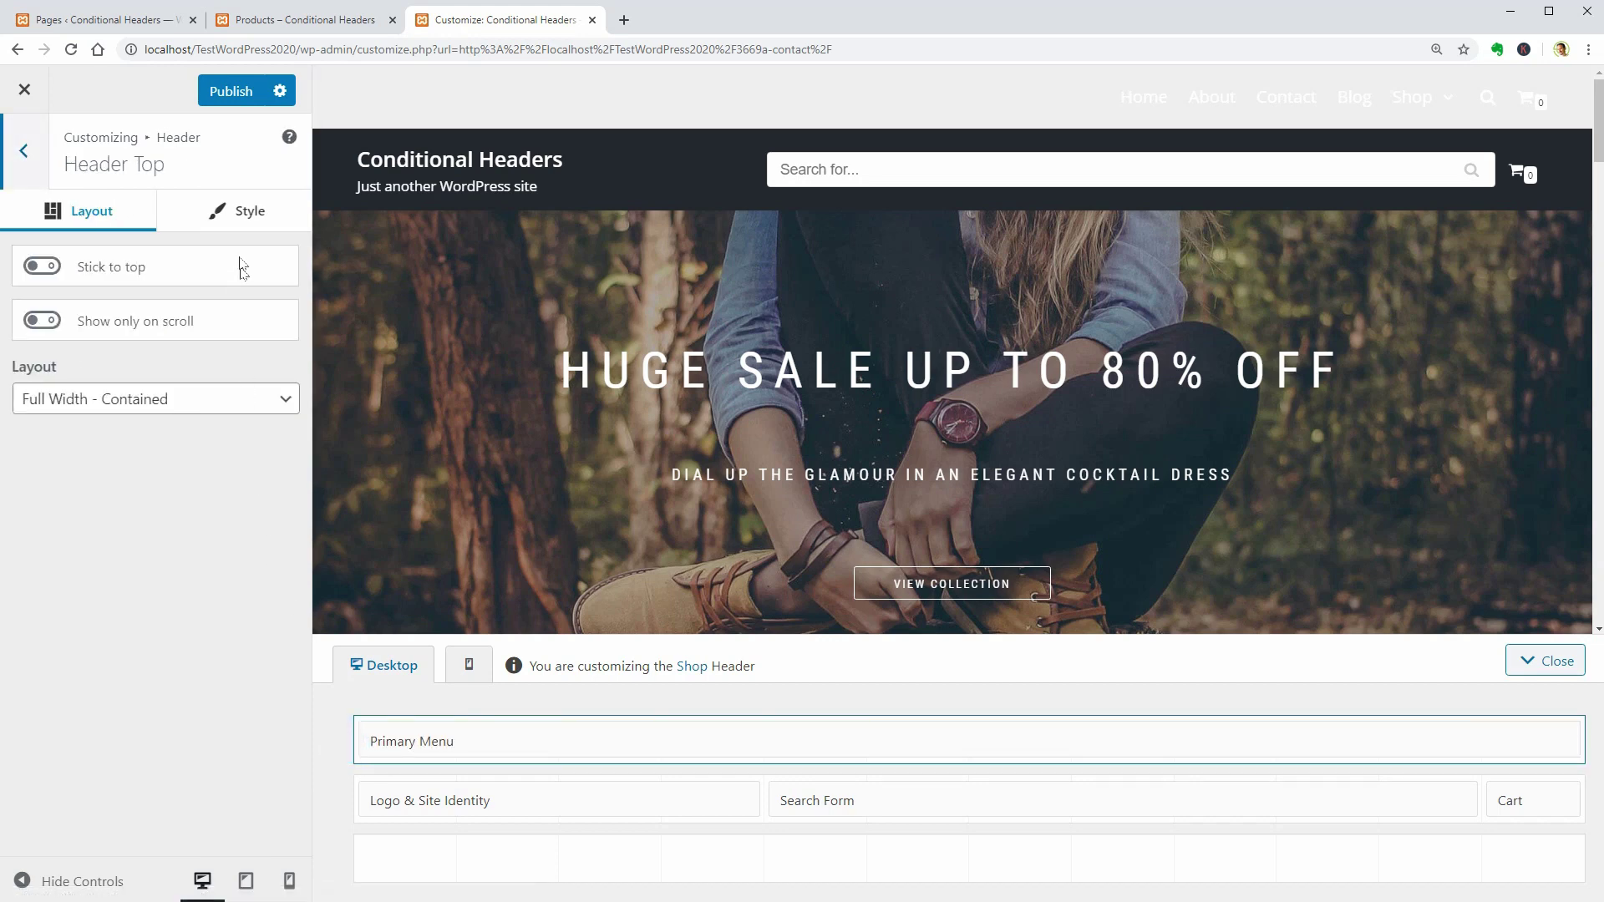
left_click(238, 211)
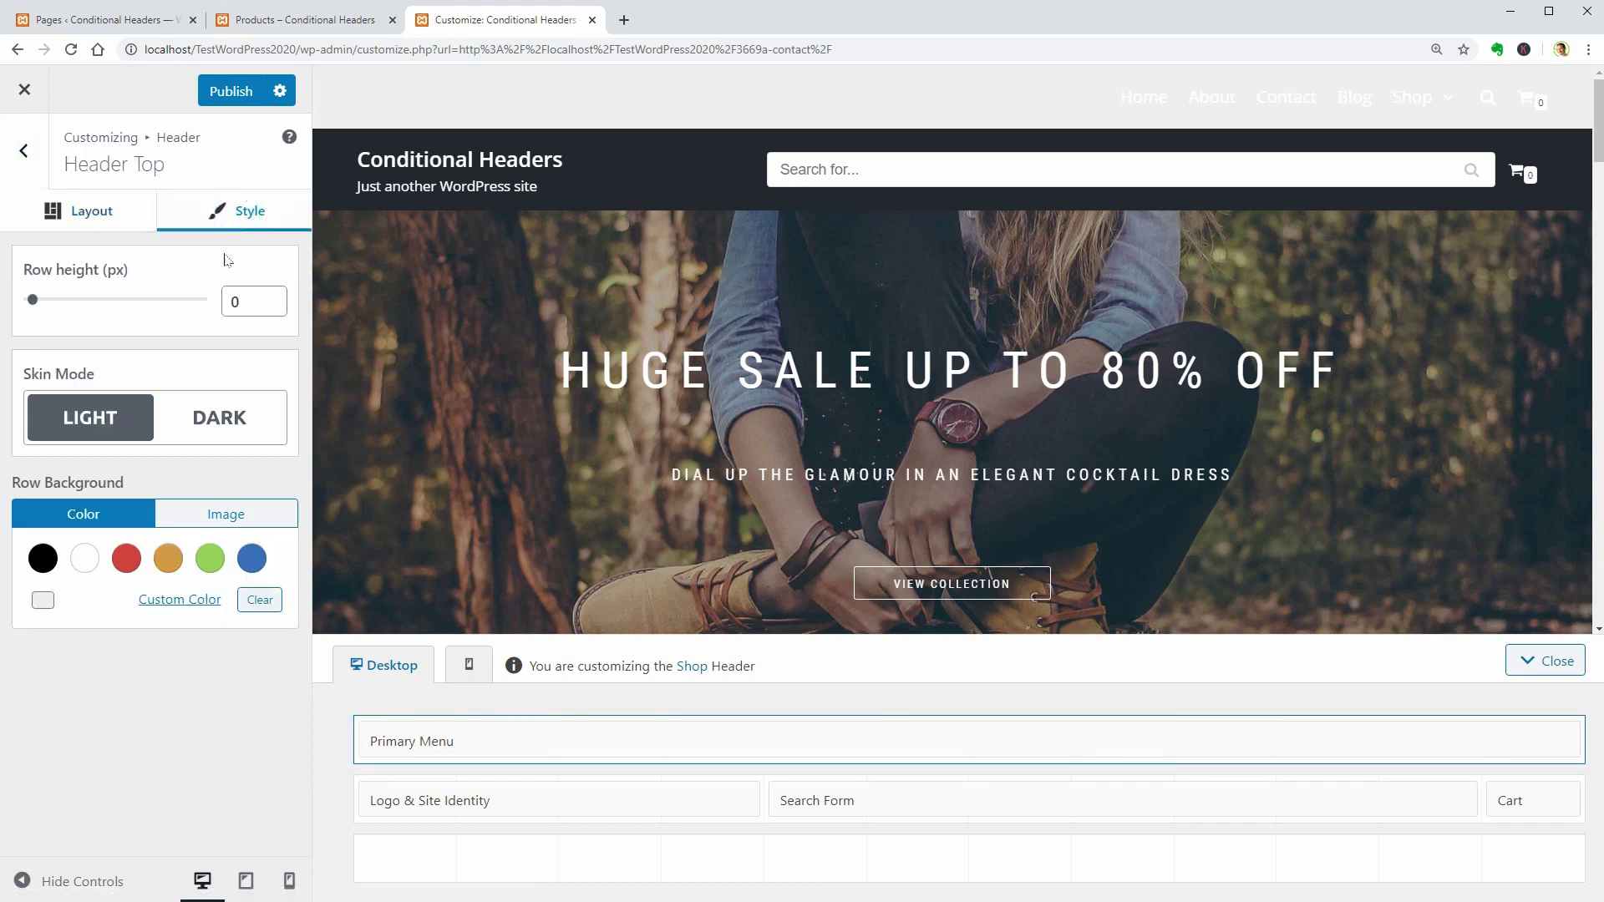
left_click(168, 558)
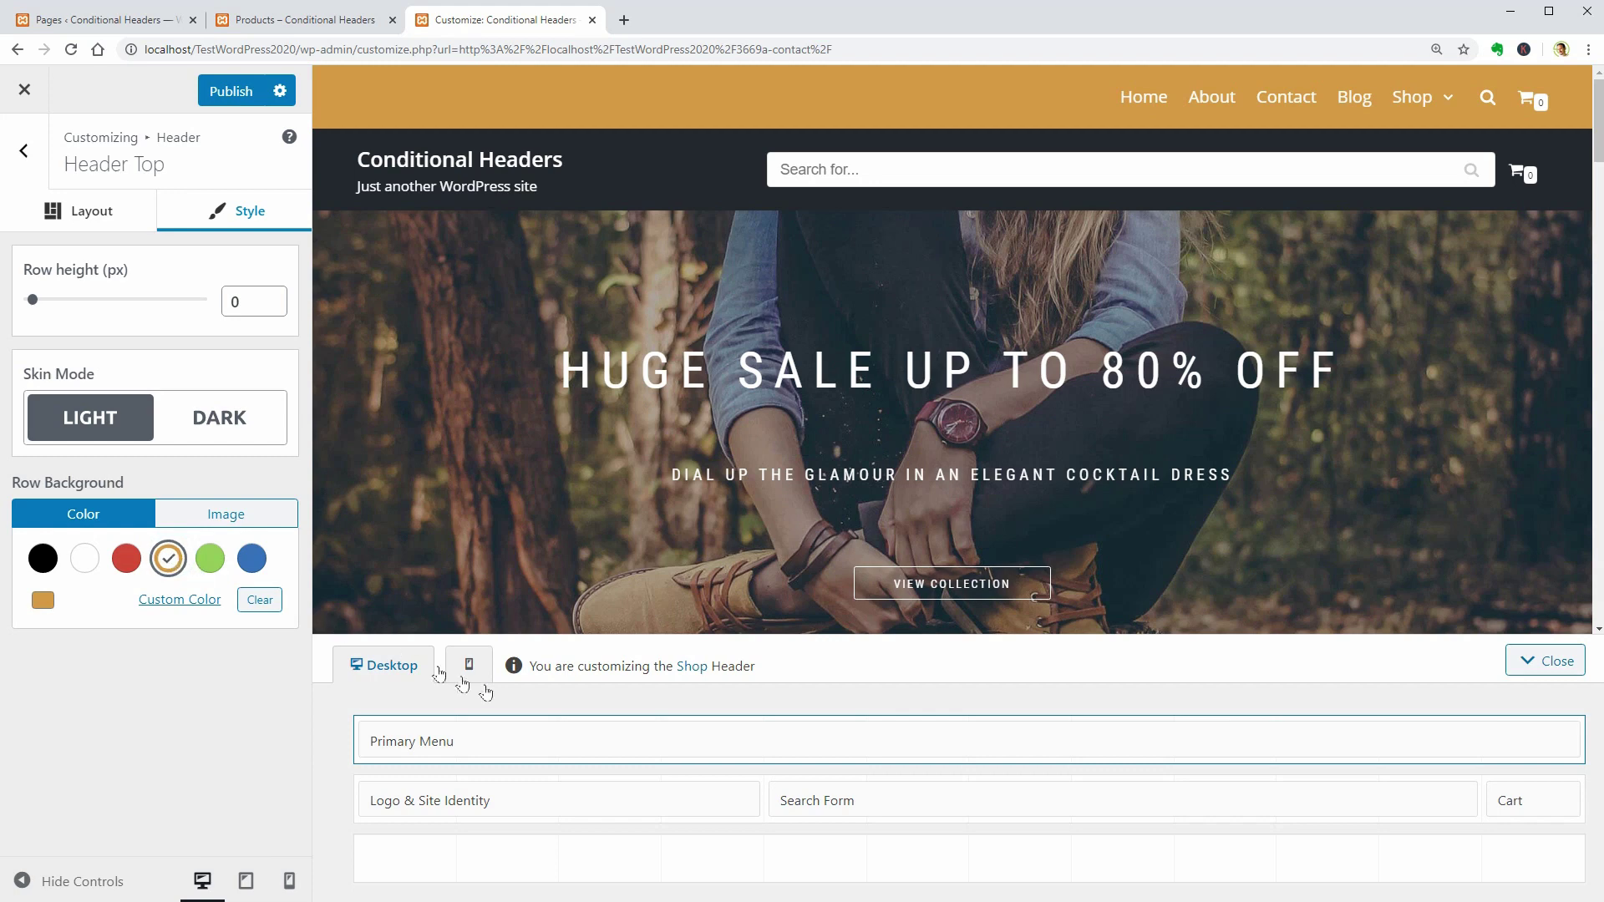
Set the primary menu items colour to black.
left_click(597, 737)
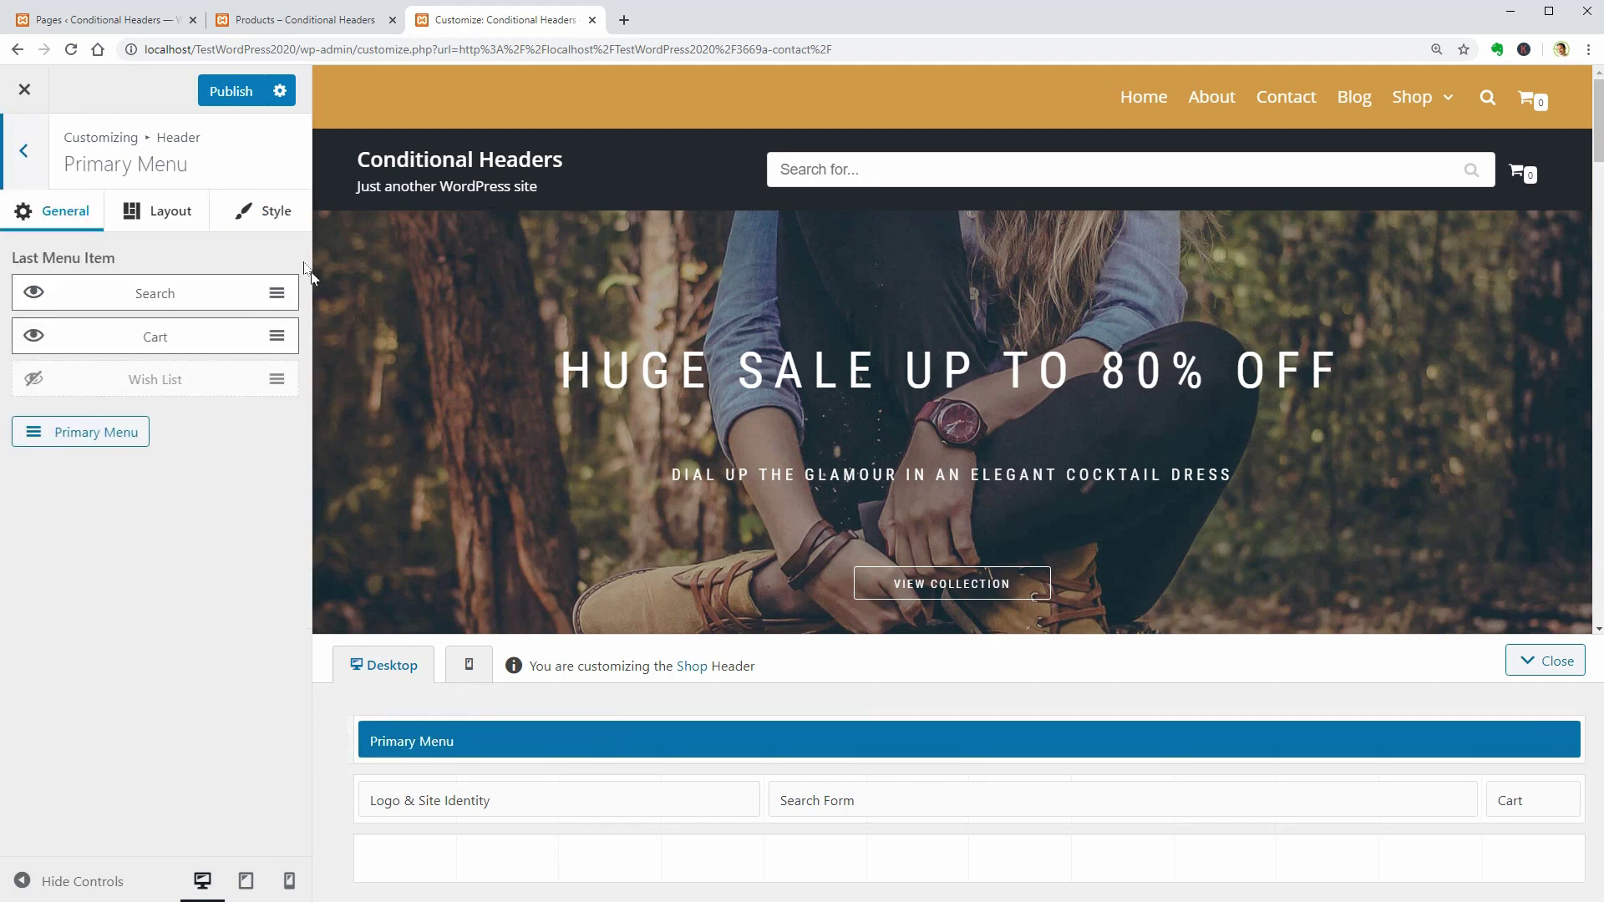
left_click(277, 217)
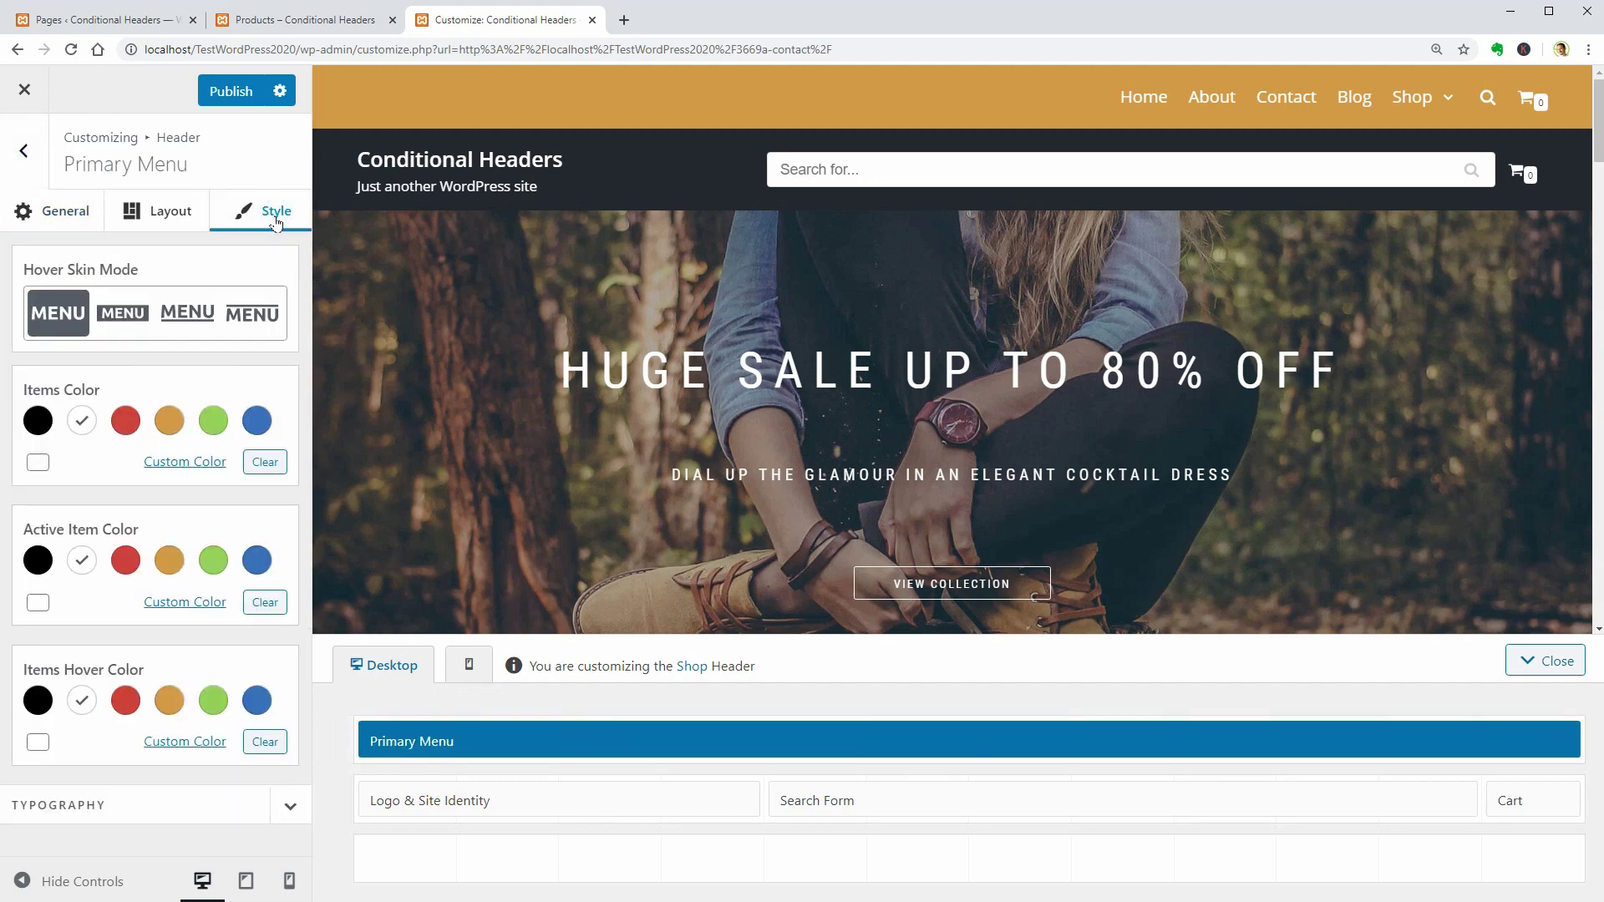
left_click(37, 420)
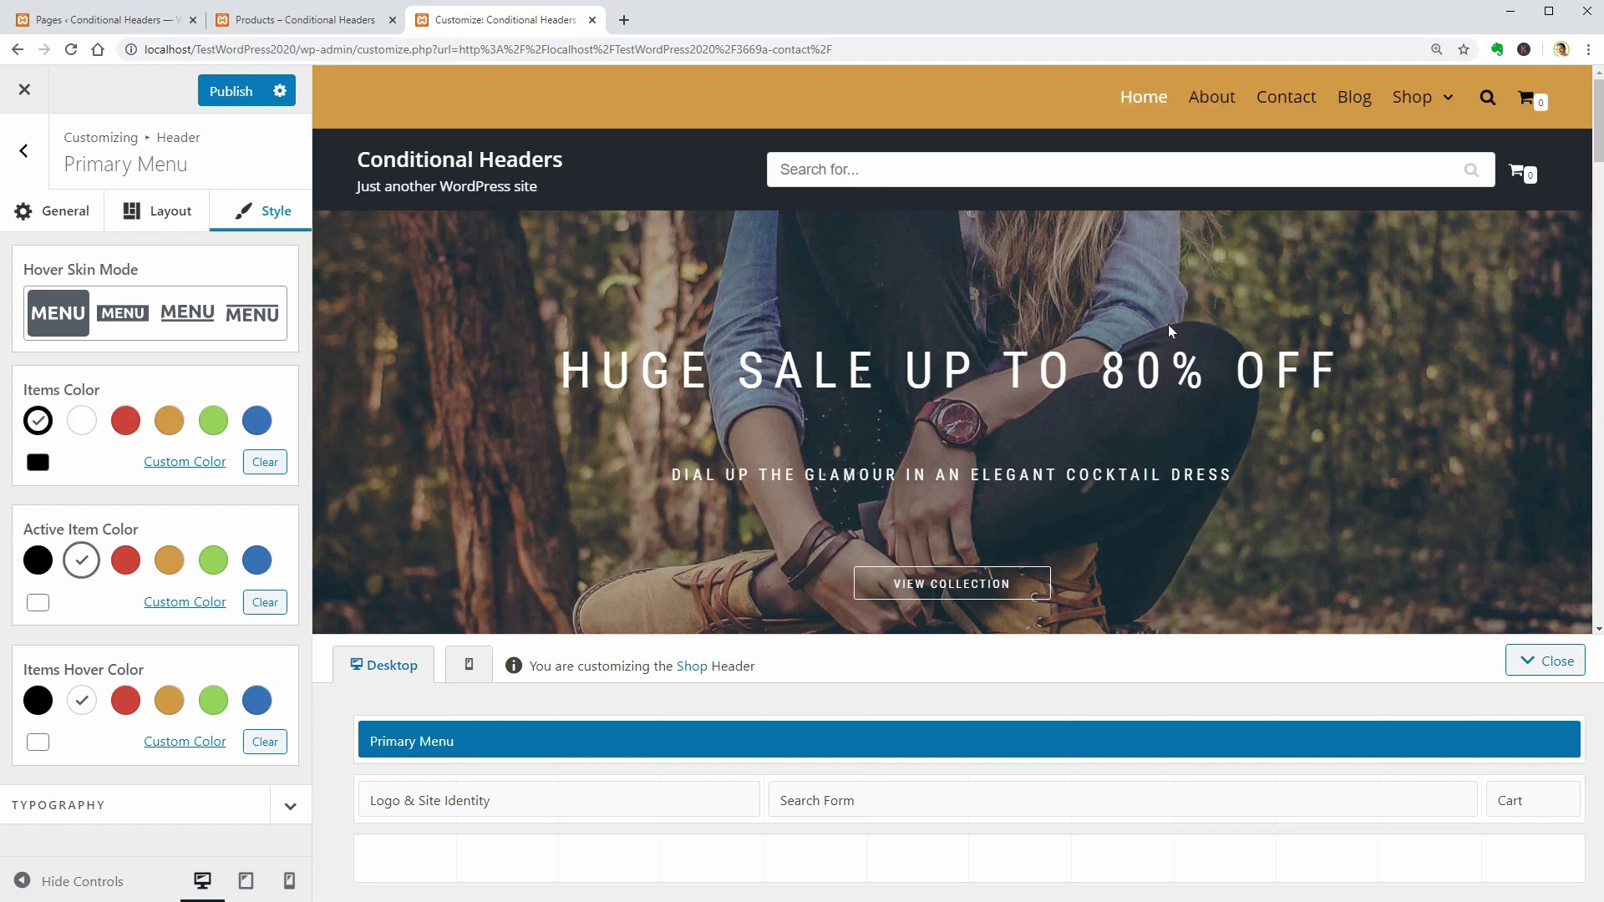
left_click(344, 740)
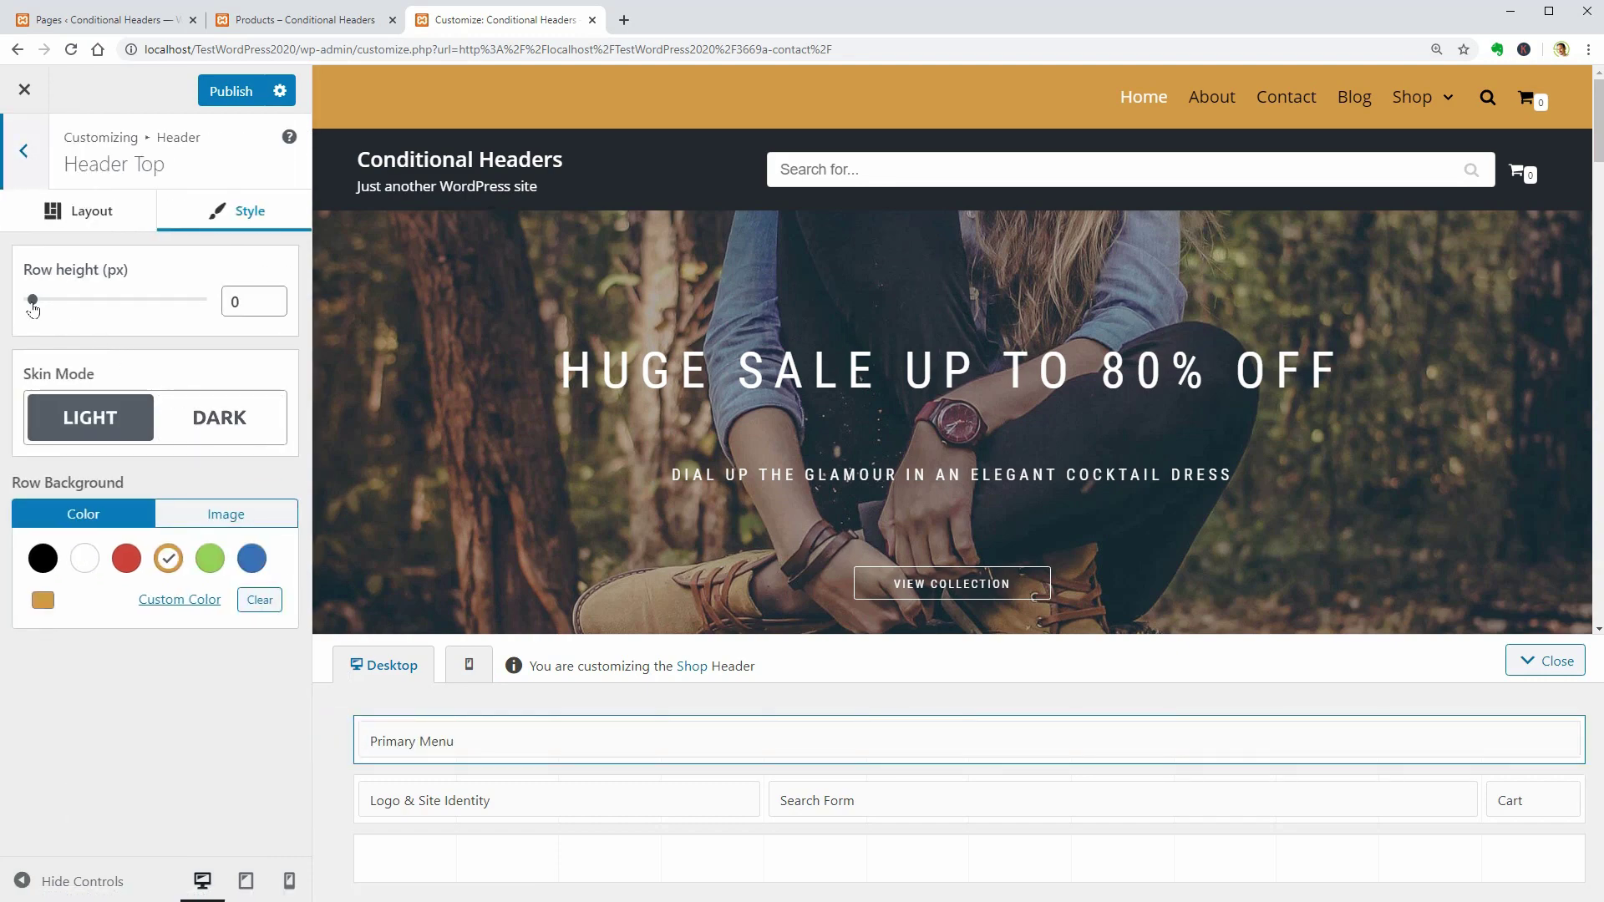
Make the top row taller and hide Search and Cart from the primary menu's last items.
left_click_drag(33, 309, 43, 305)
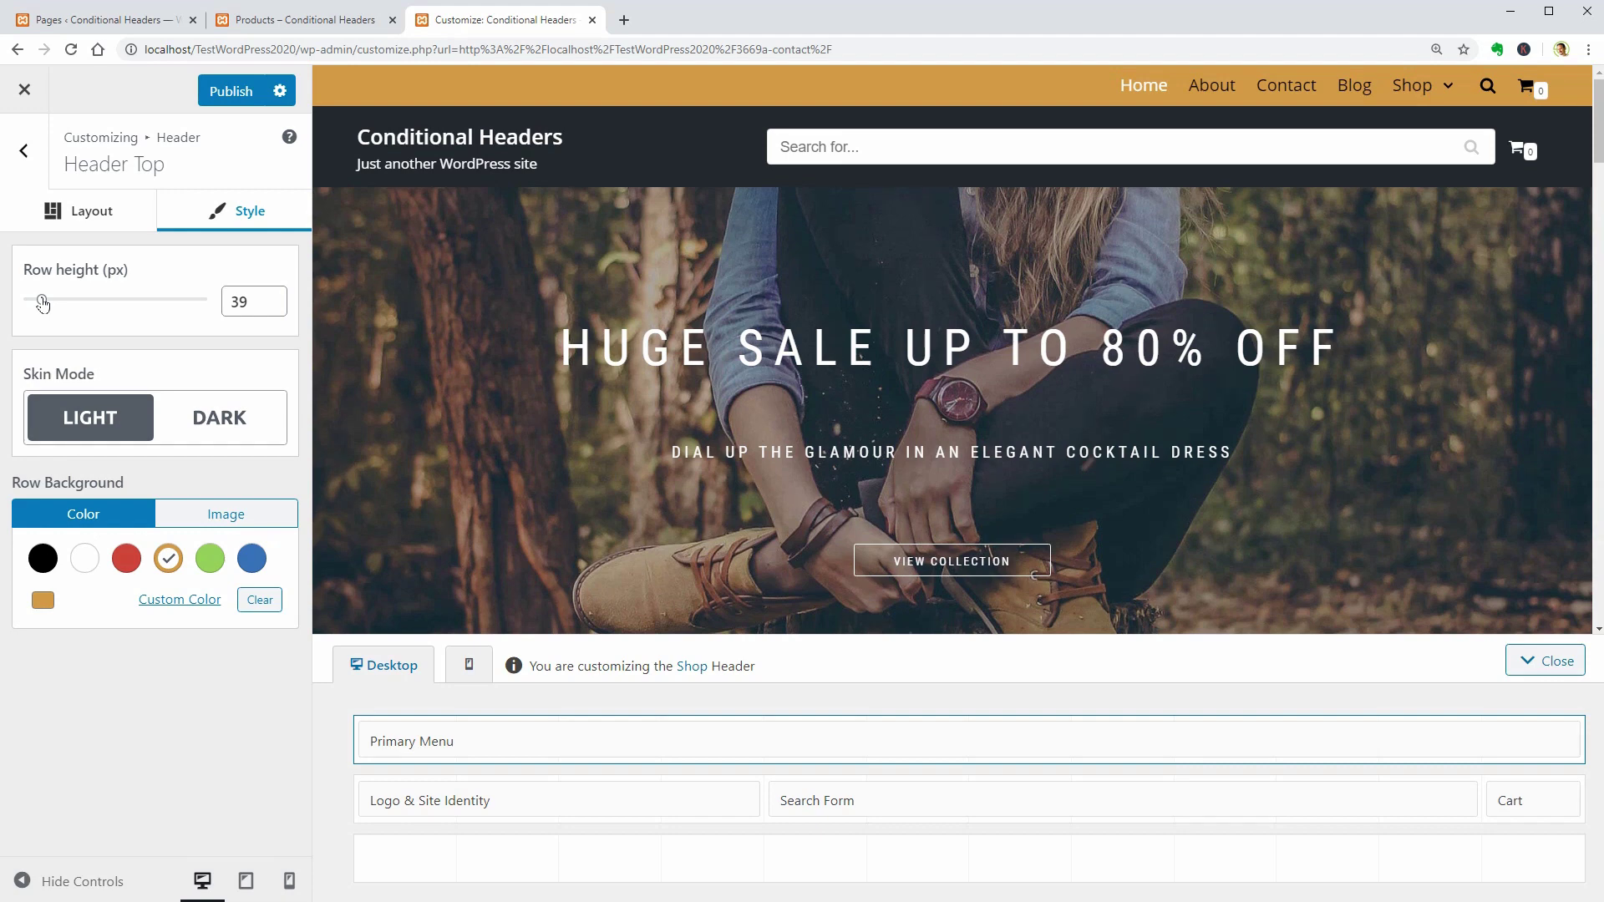
left_click(610, 738)
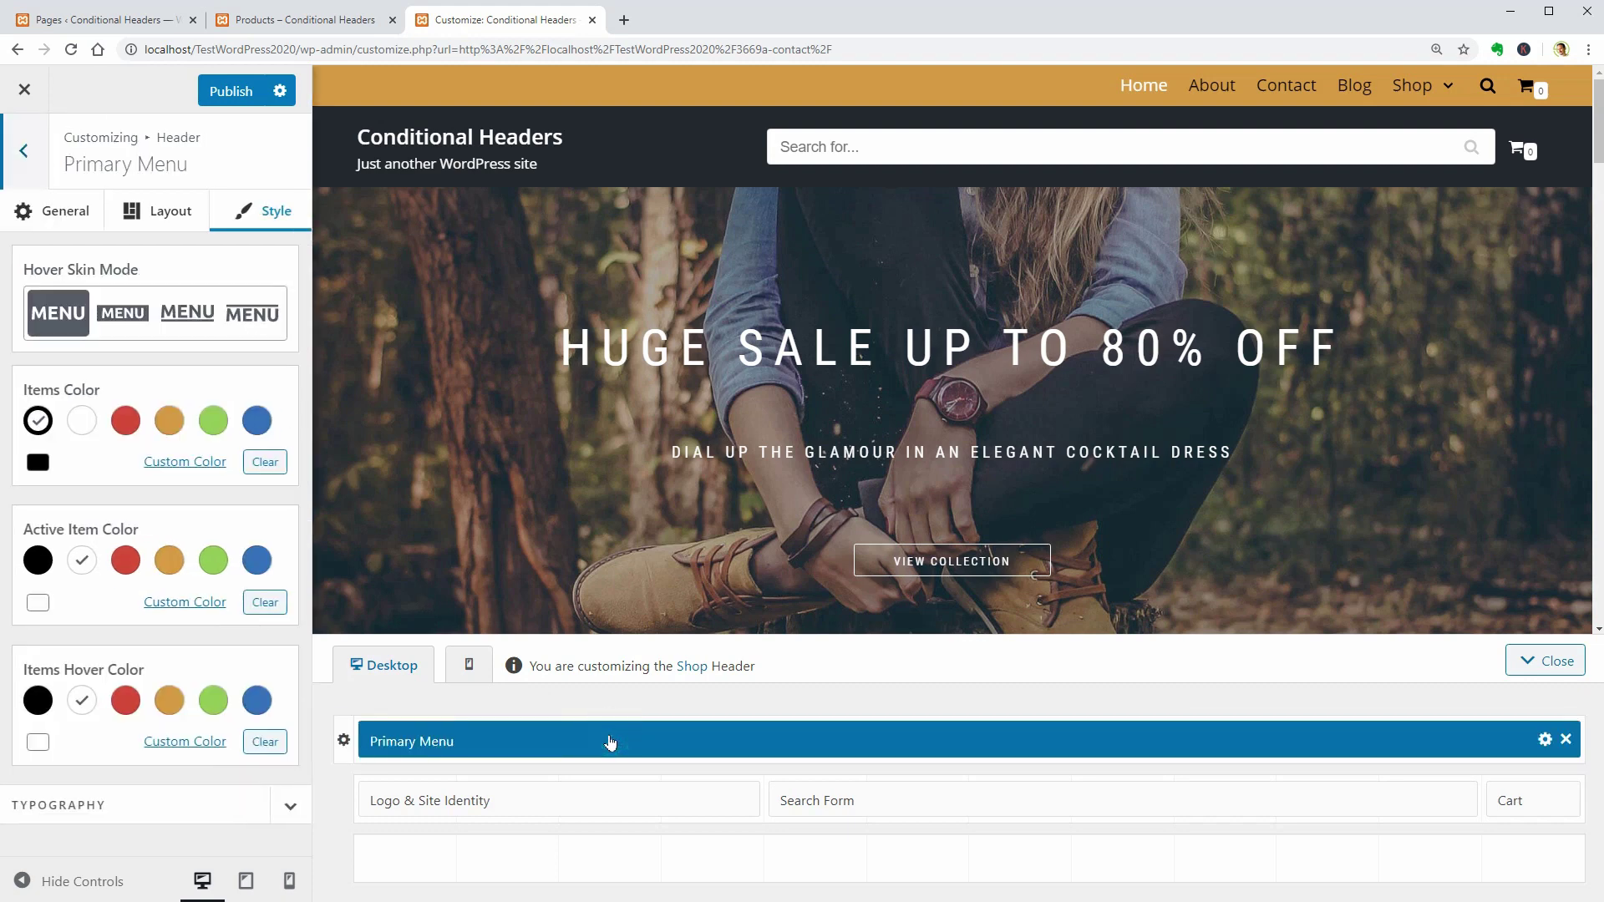
left_click(59, 210)
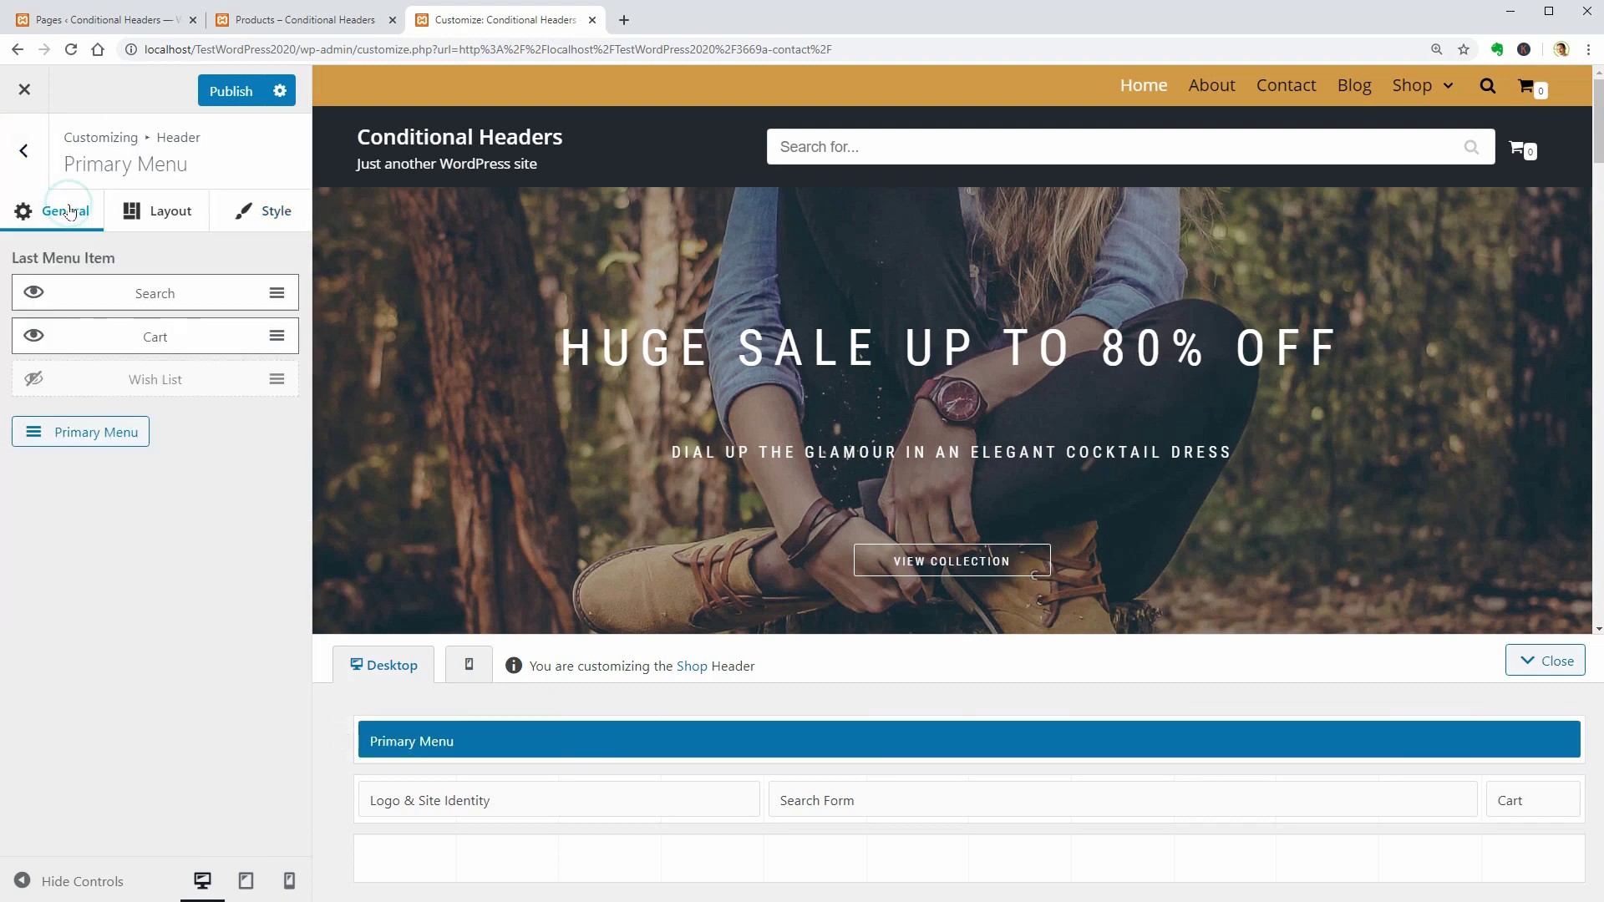
left_click(35, 291)
left_click(33, 334)
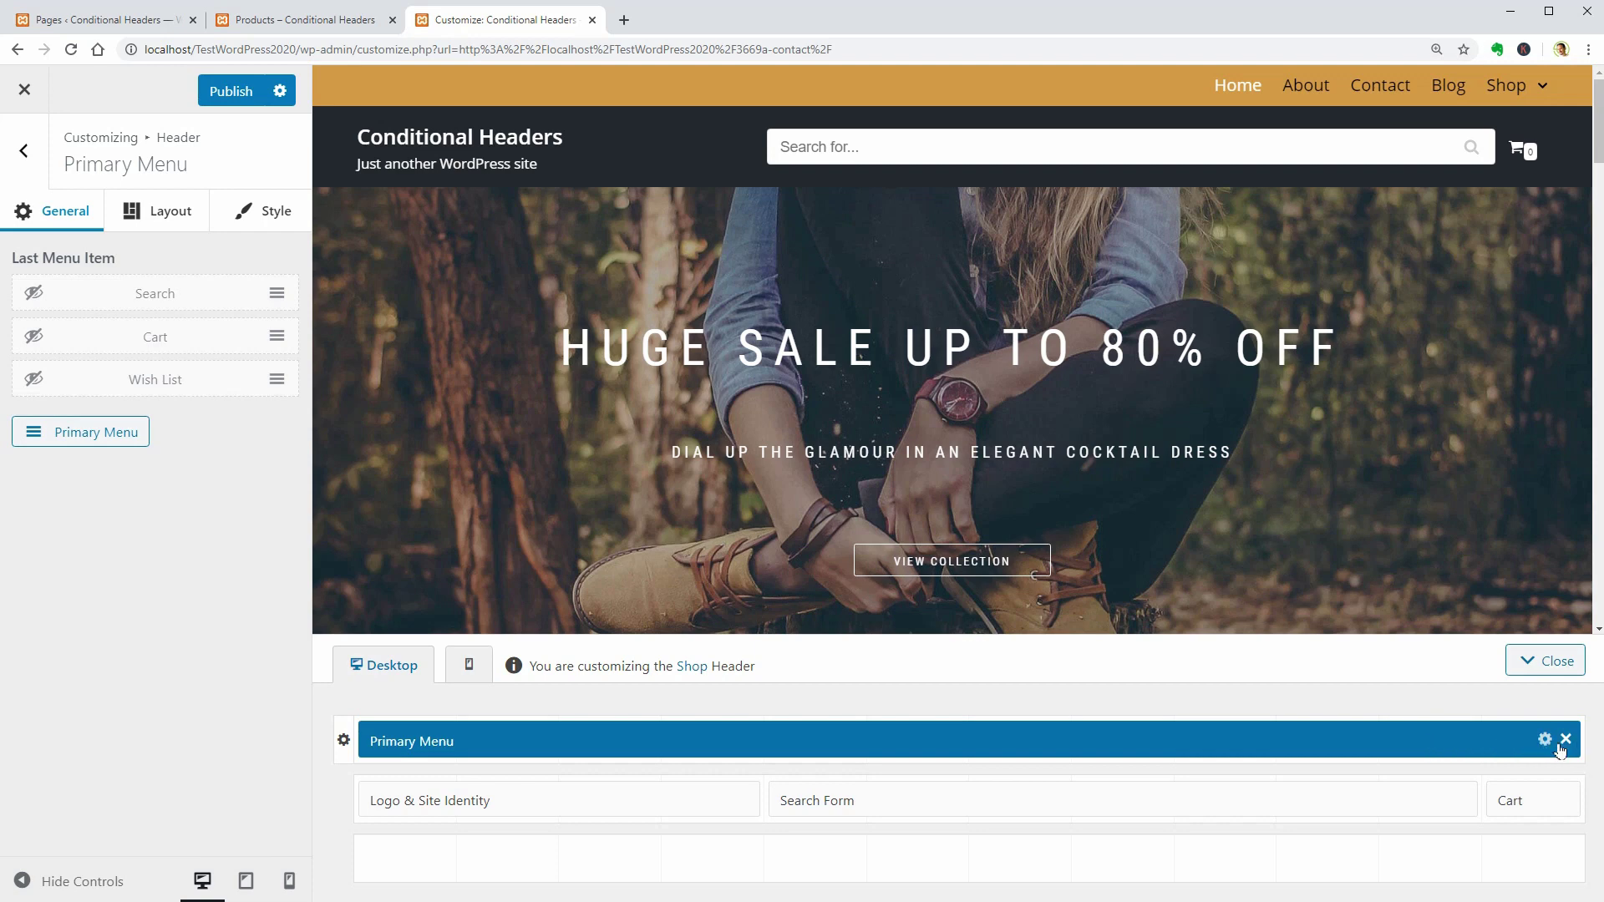
Shrink the primary menu and add a Wish List component beside it in the top row.
left_click_drag(1578, 739, 1473, 740)
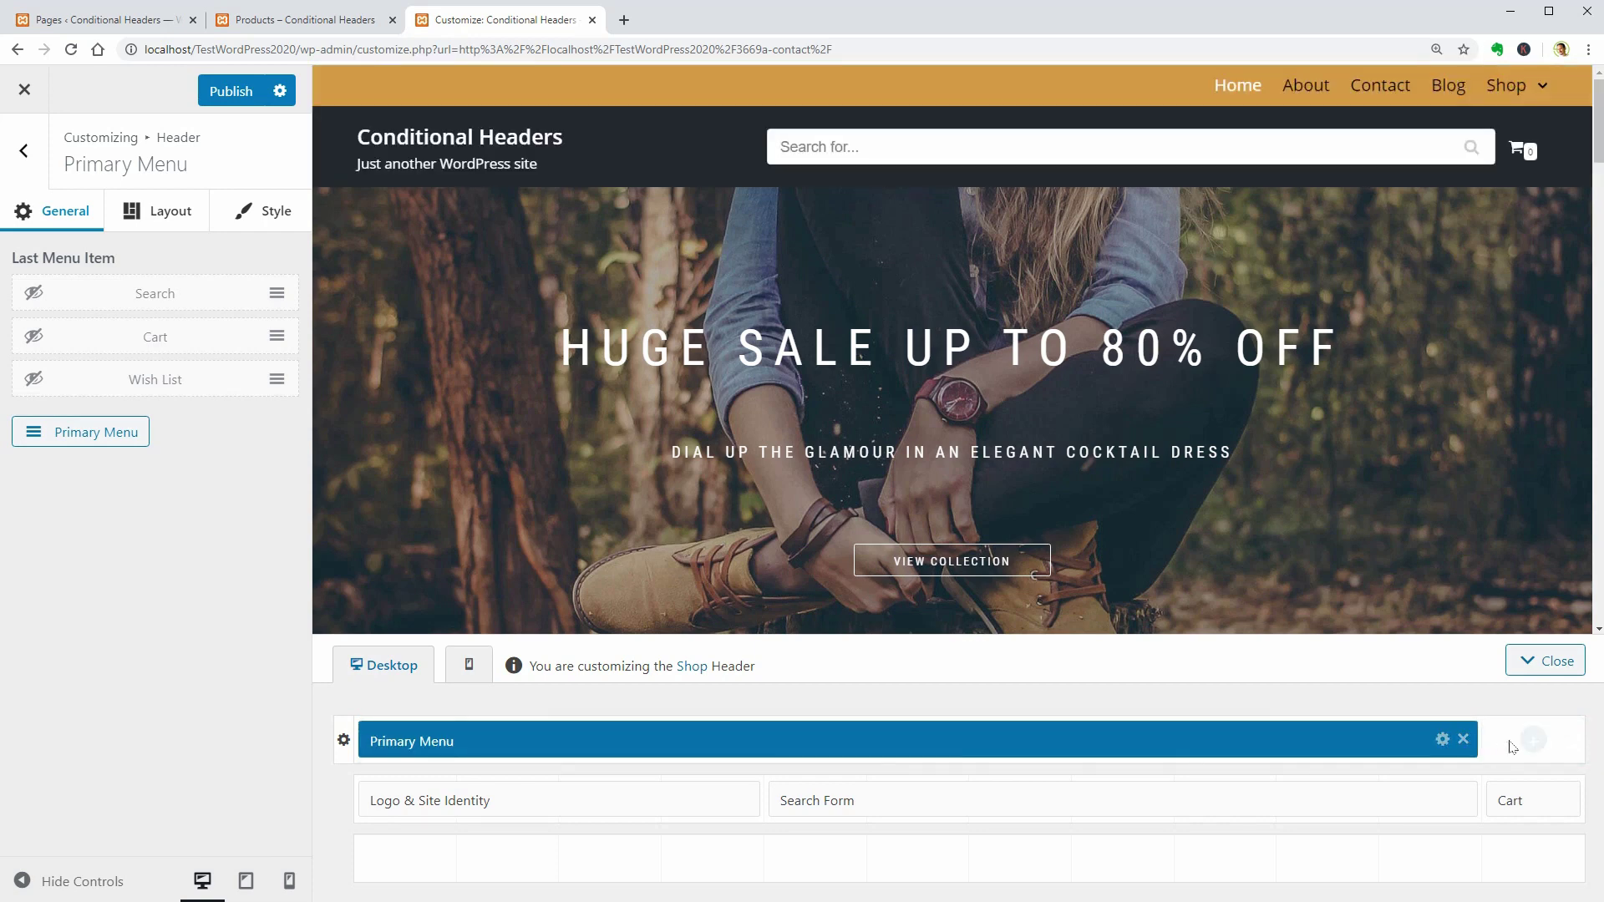
left_click(1533, 742)
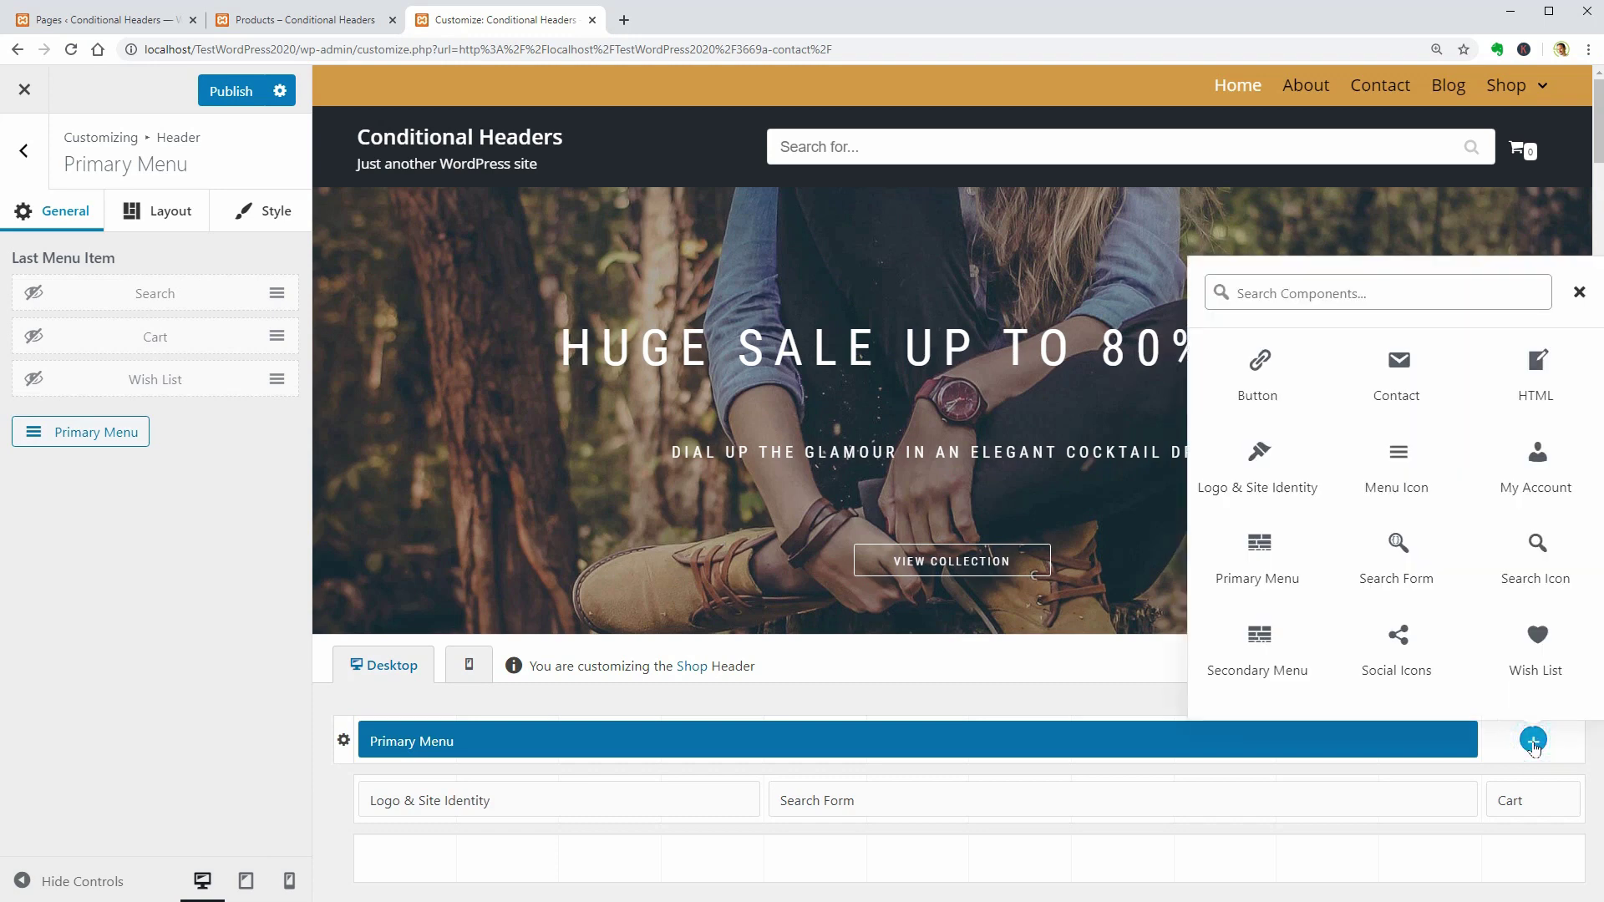
left_click(1532, 662)
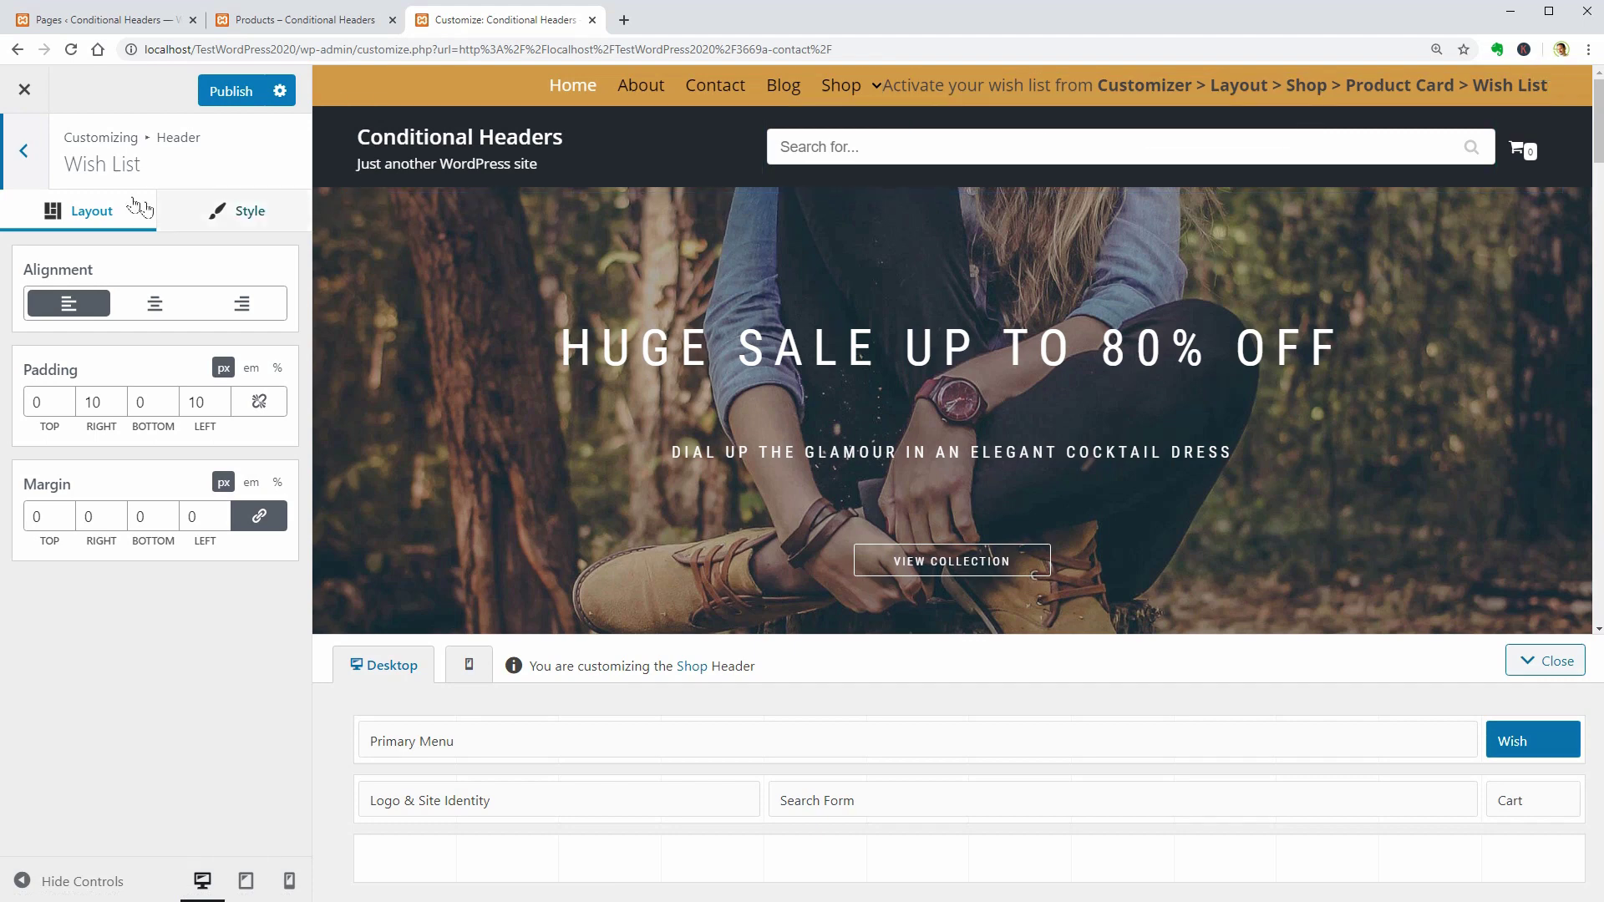
left_click(23, 150)
left_click(22, 145)
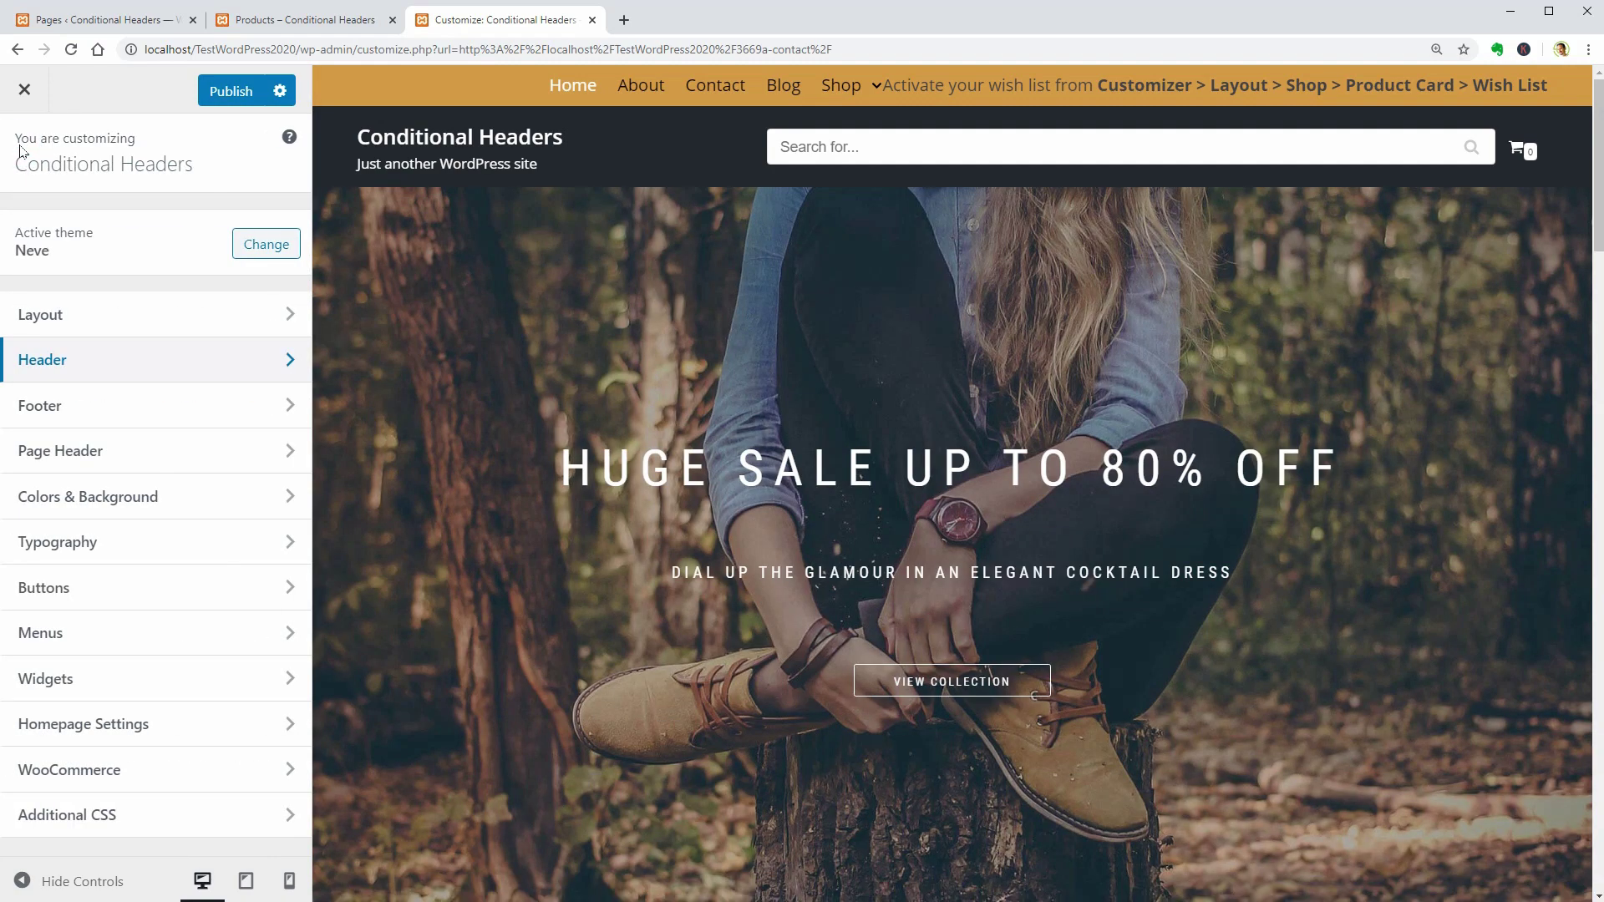
Turn on wish-list hearts on product images in WooCommerce Product Catalog's Product Card options.
left_click(279, 768)
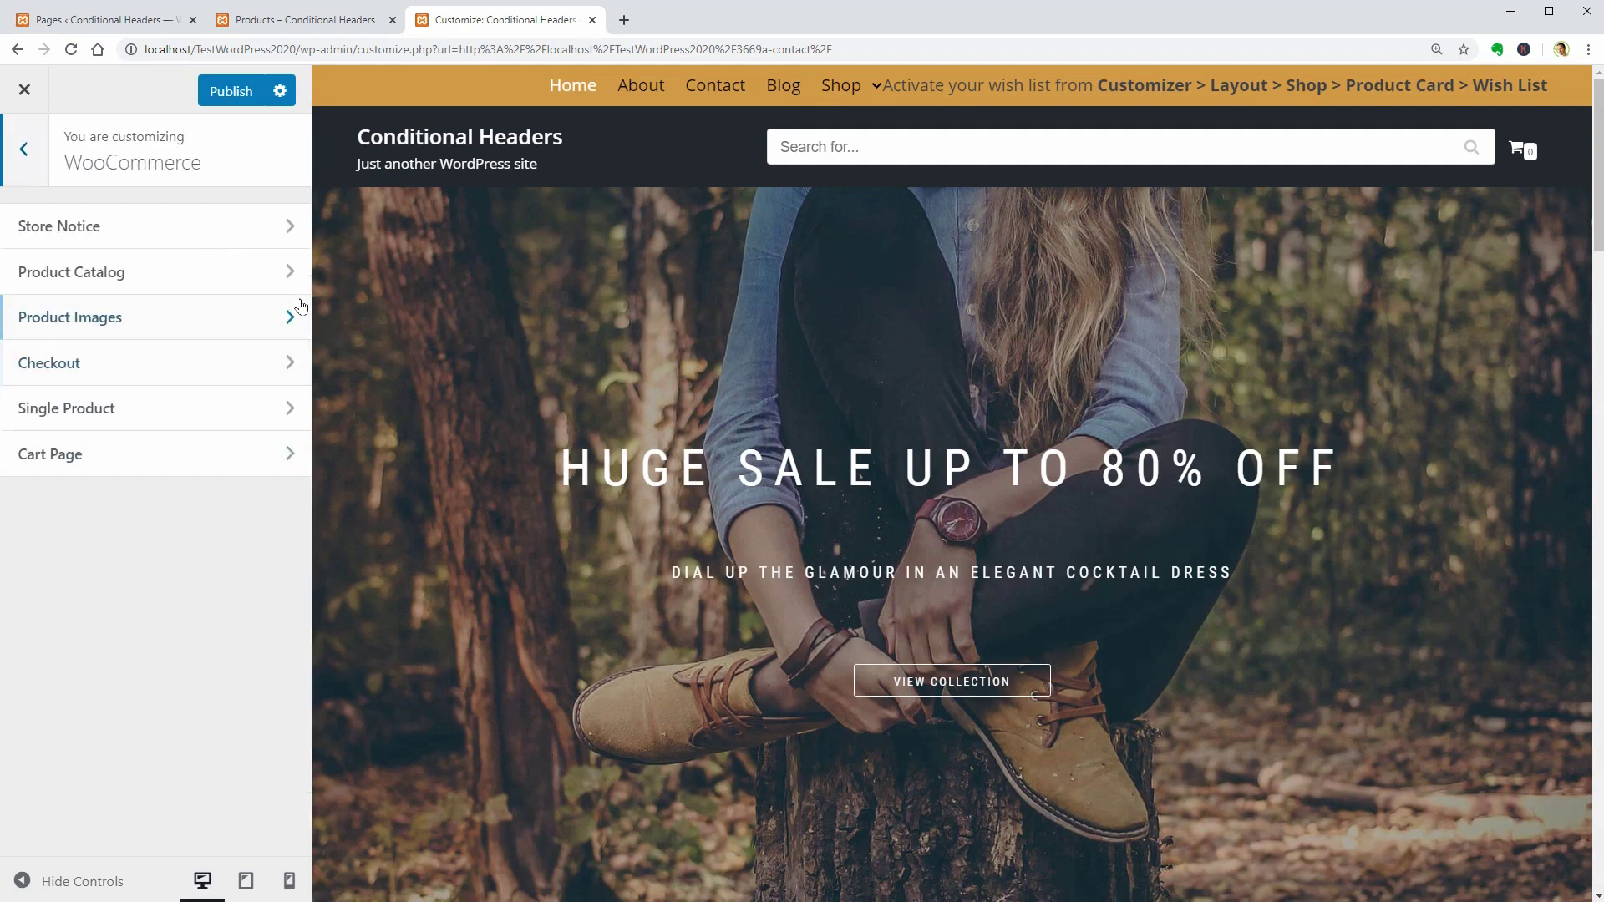
left_click(287, 269)
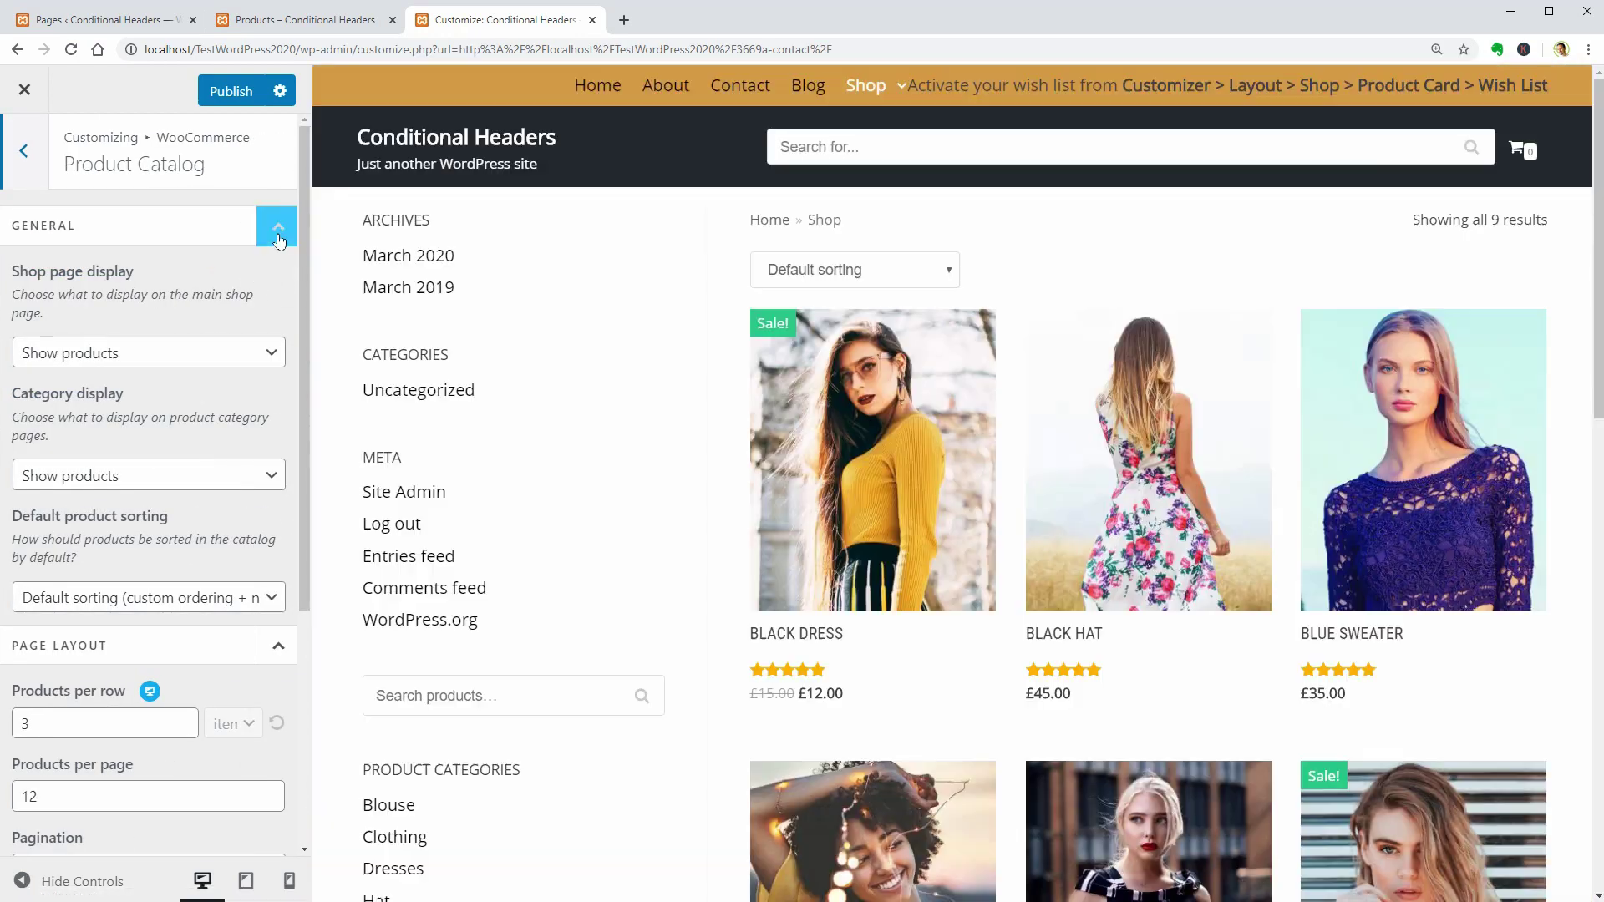
left_click(278, 239)
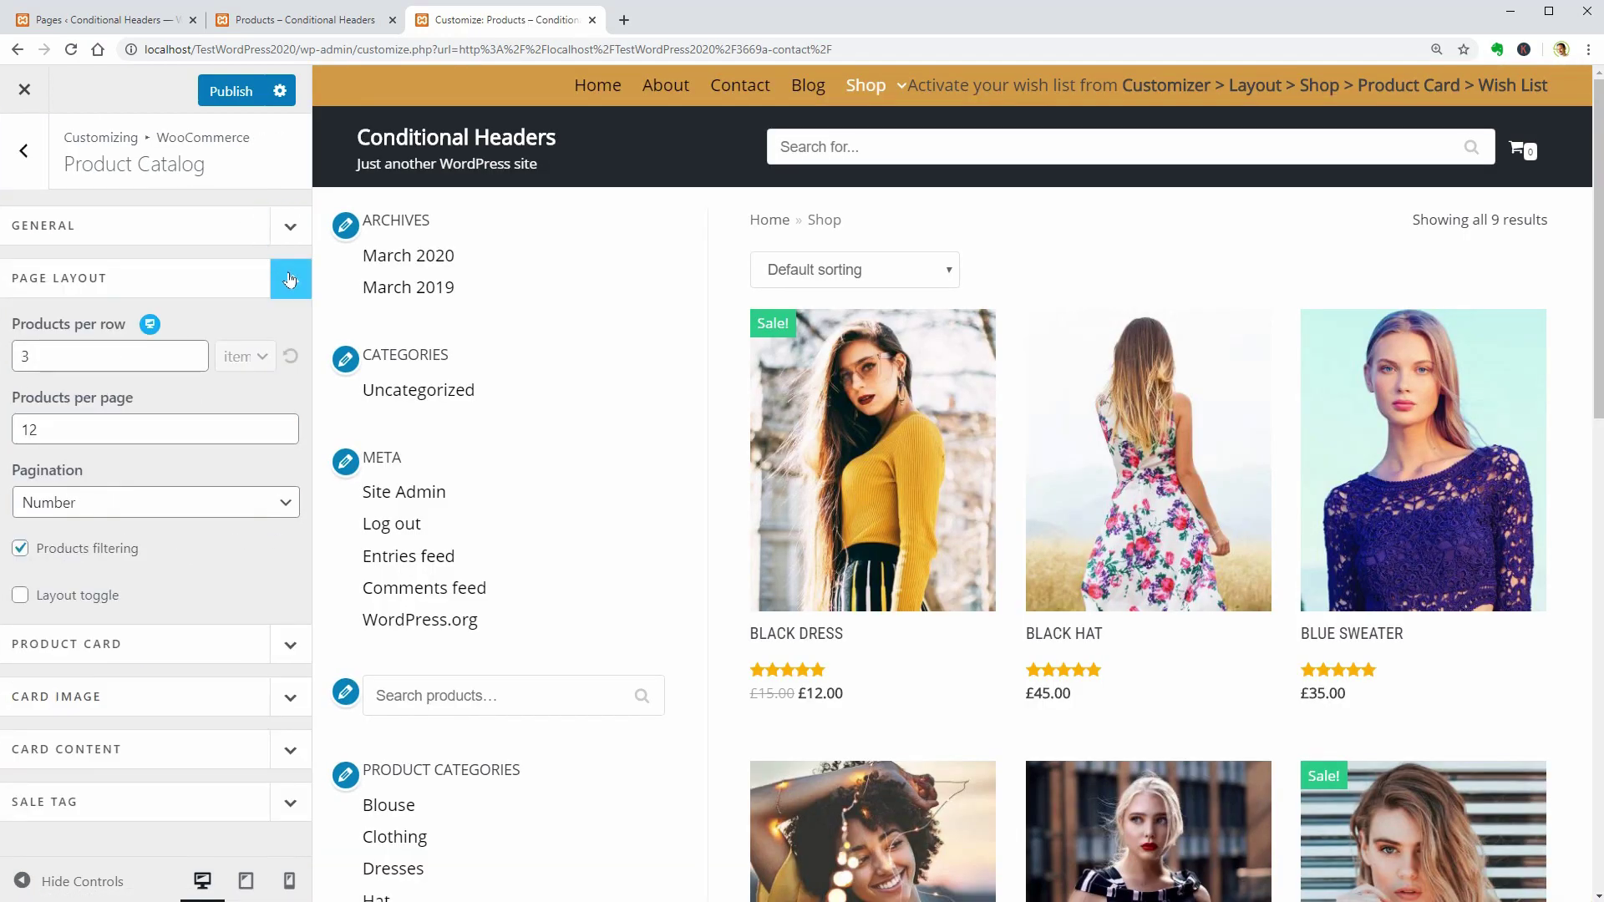
left_click(289, 278)
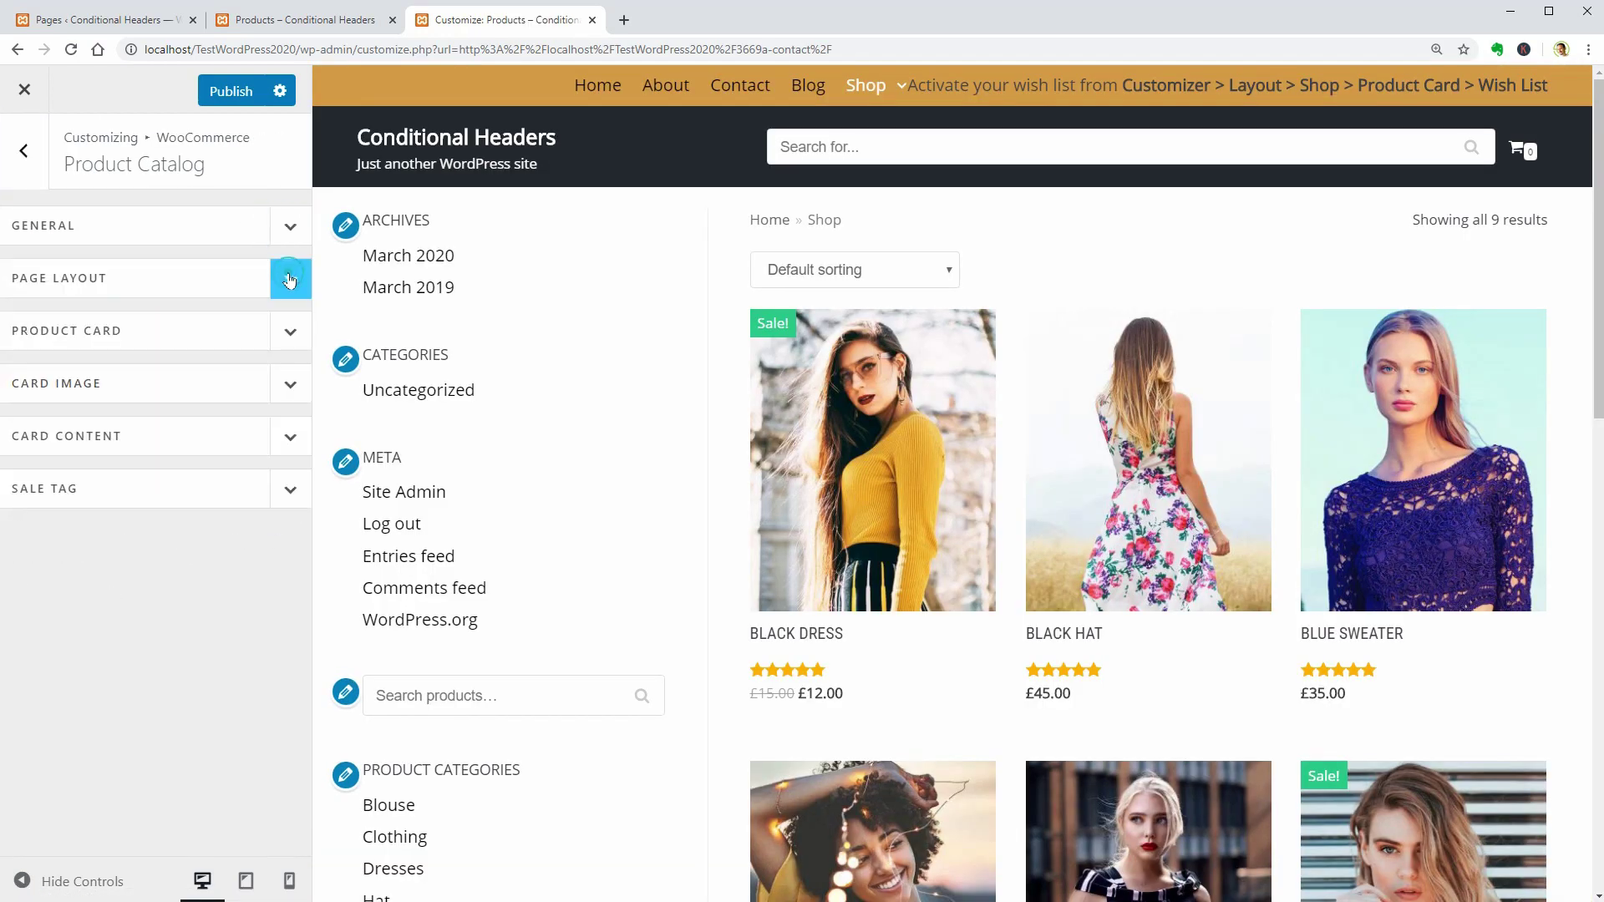
left_click(290, 334)
scroll(152, 628, "down", 2)
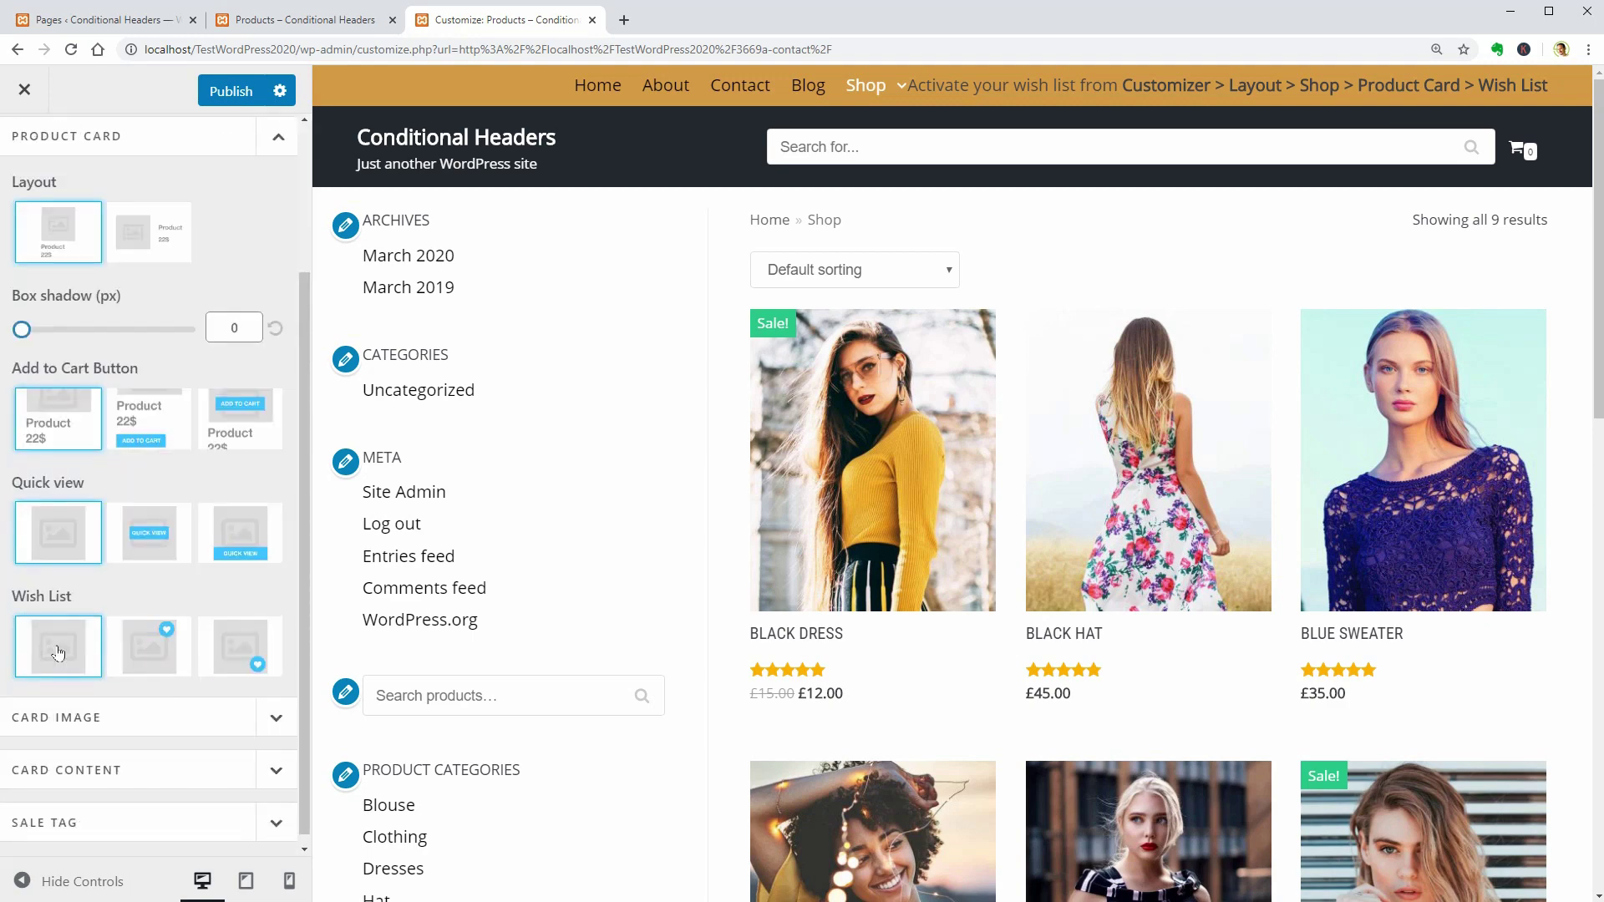
left_click(147, 656)
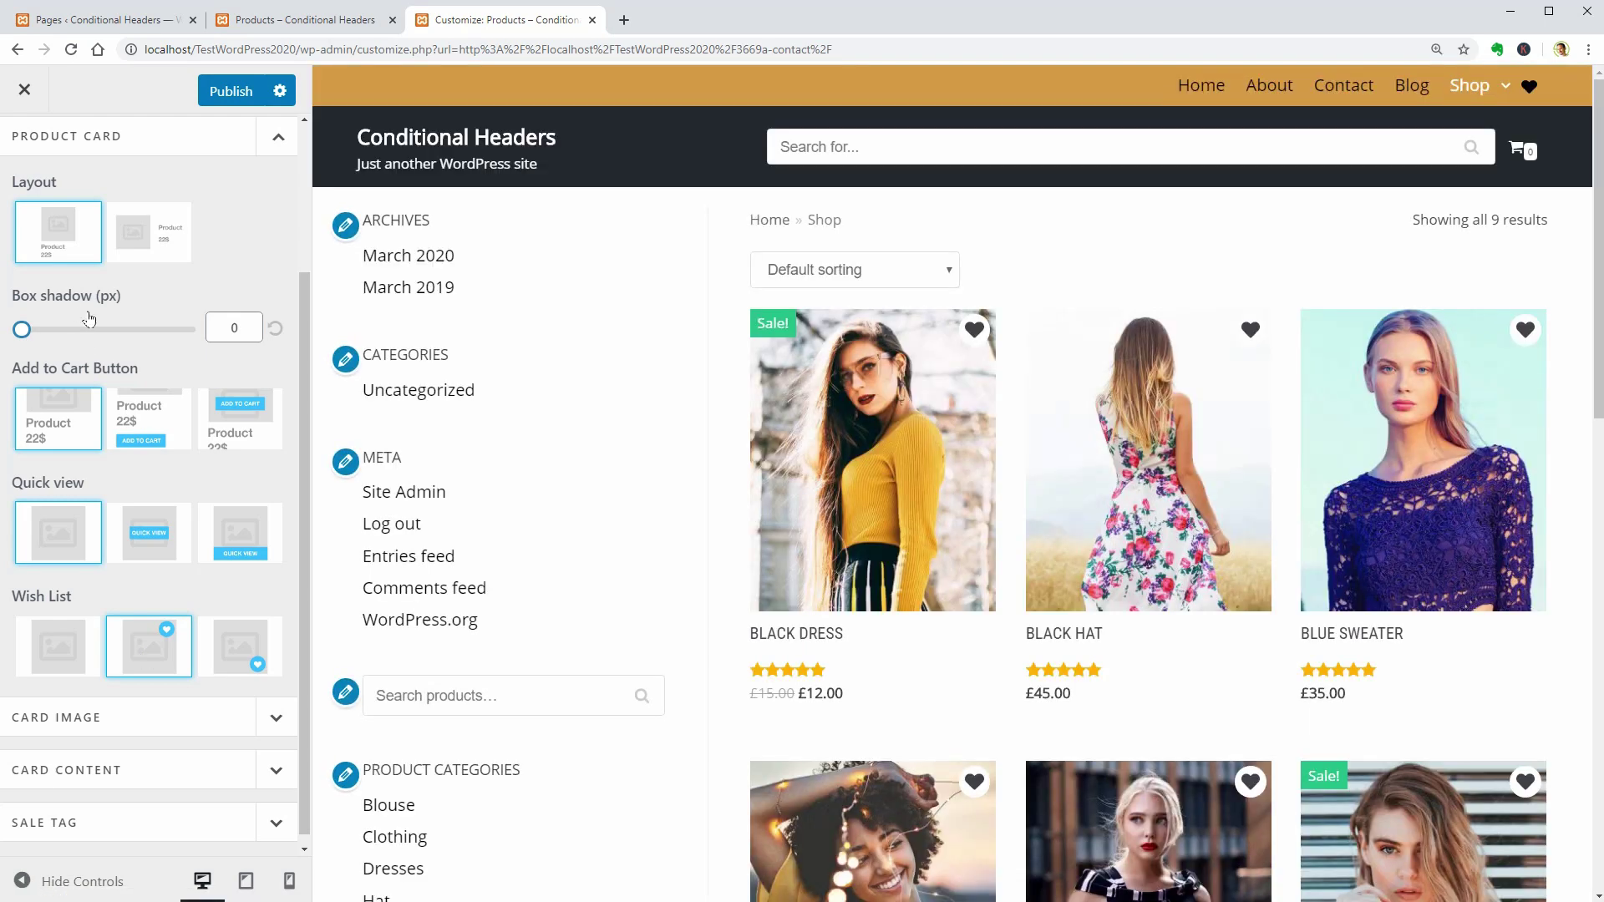
scroll(50, 301, "up", 3)
left_click(25, 143)
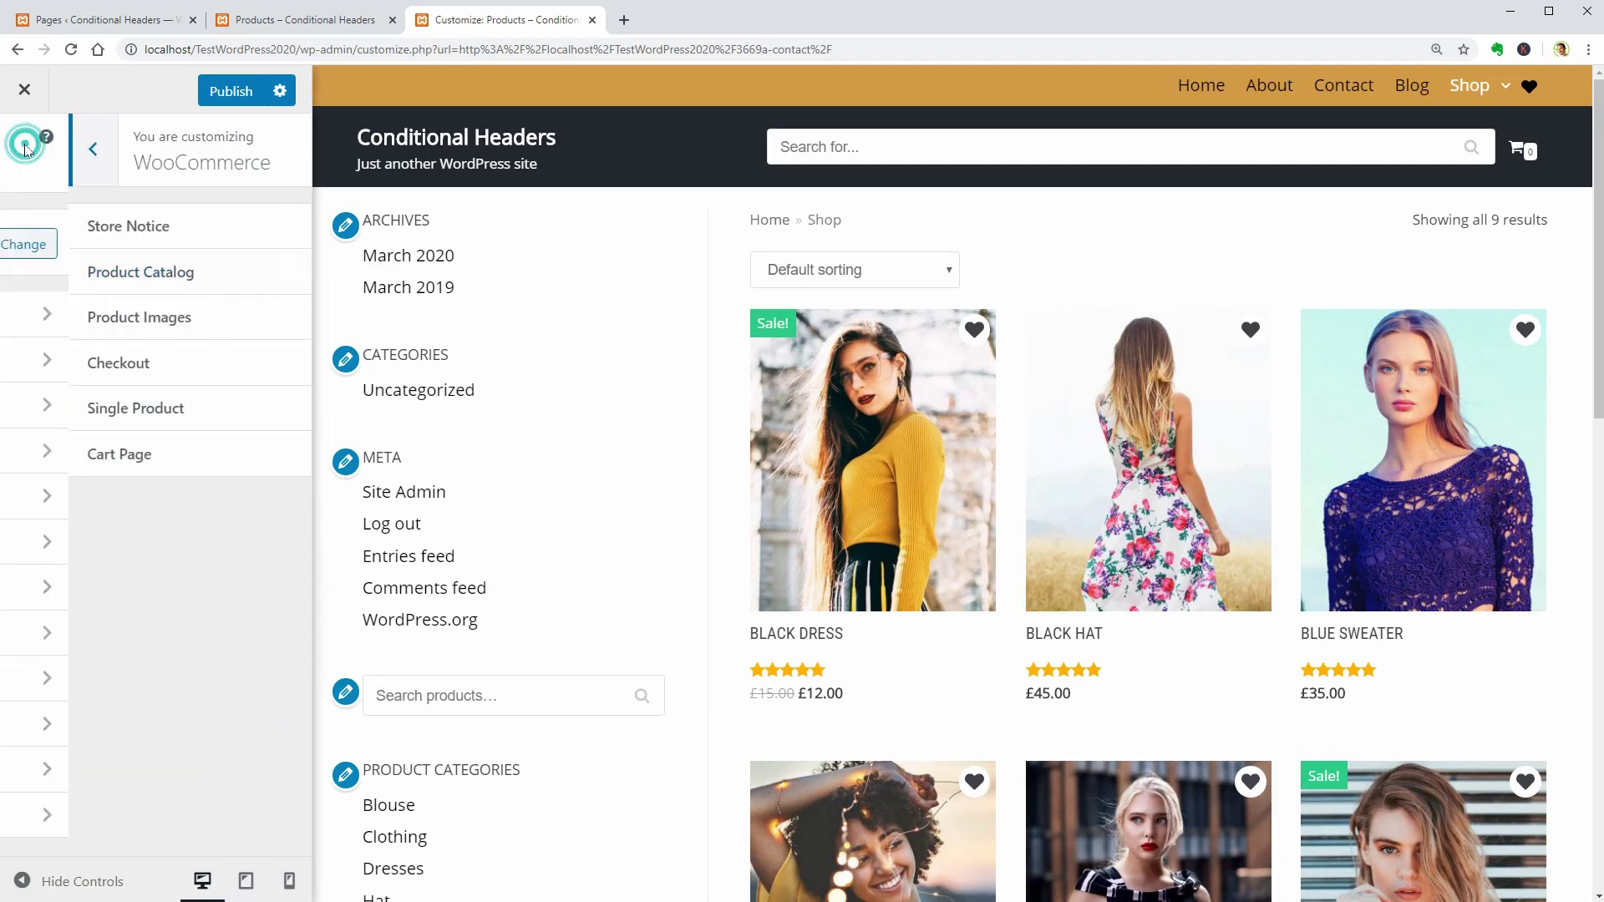
left_click(25, 146)
Set the header wish-list icon to size 21 and colour it red.
left_click(257, 360)
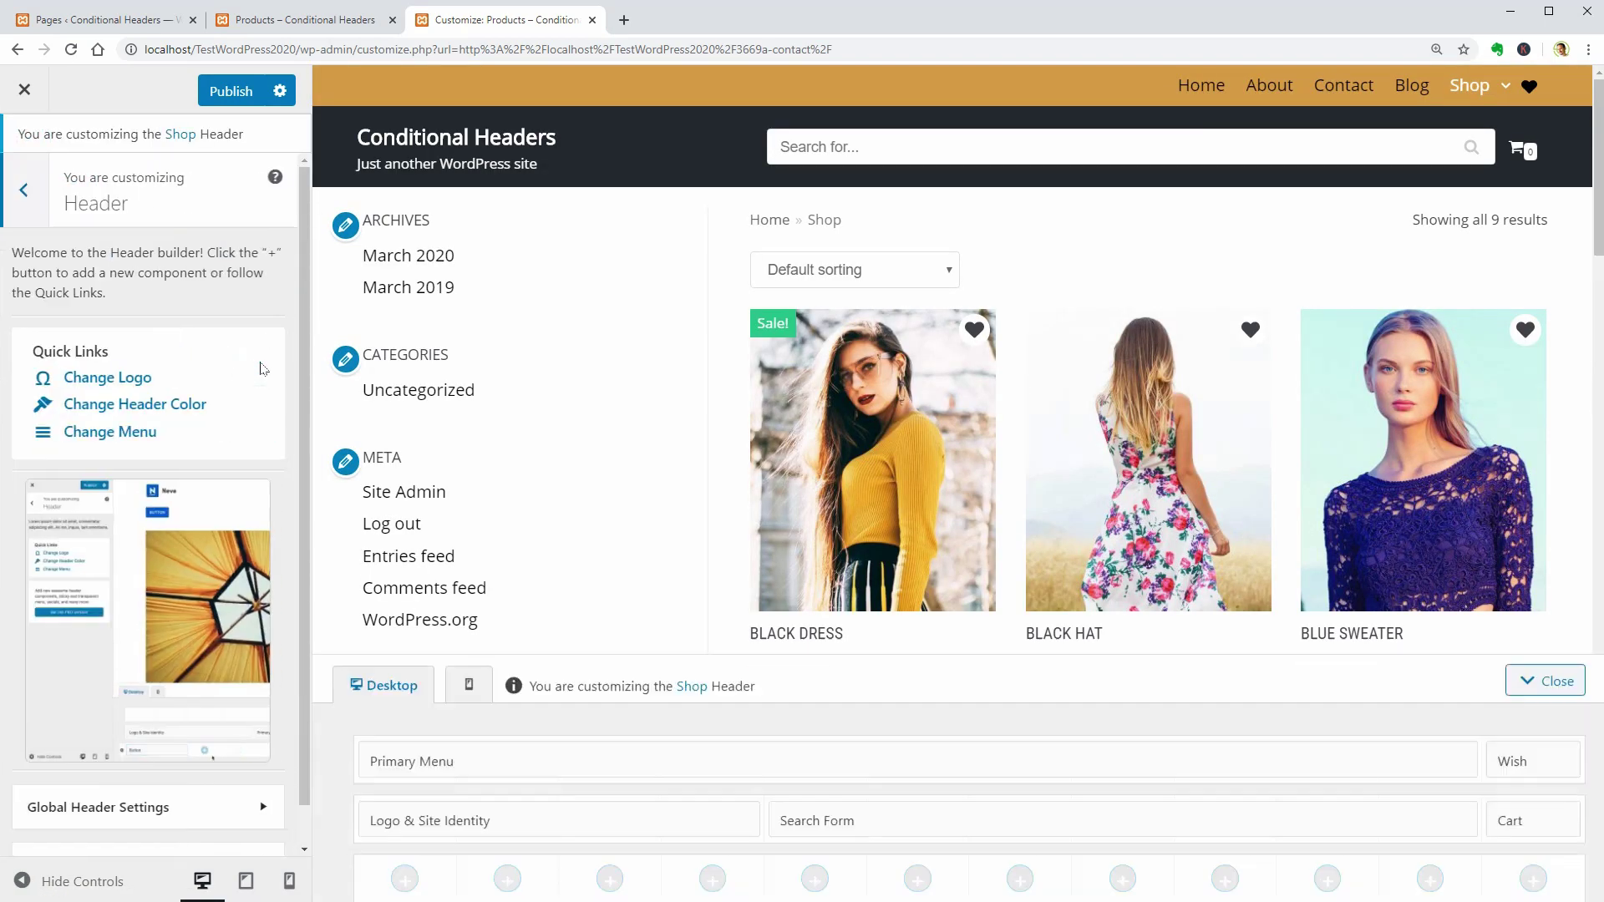
mouse_move(1544, 741)
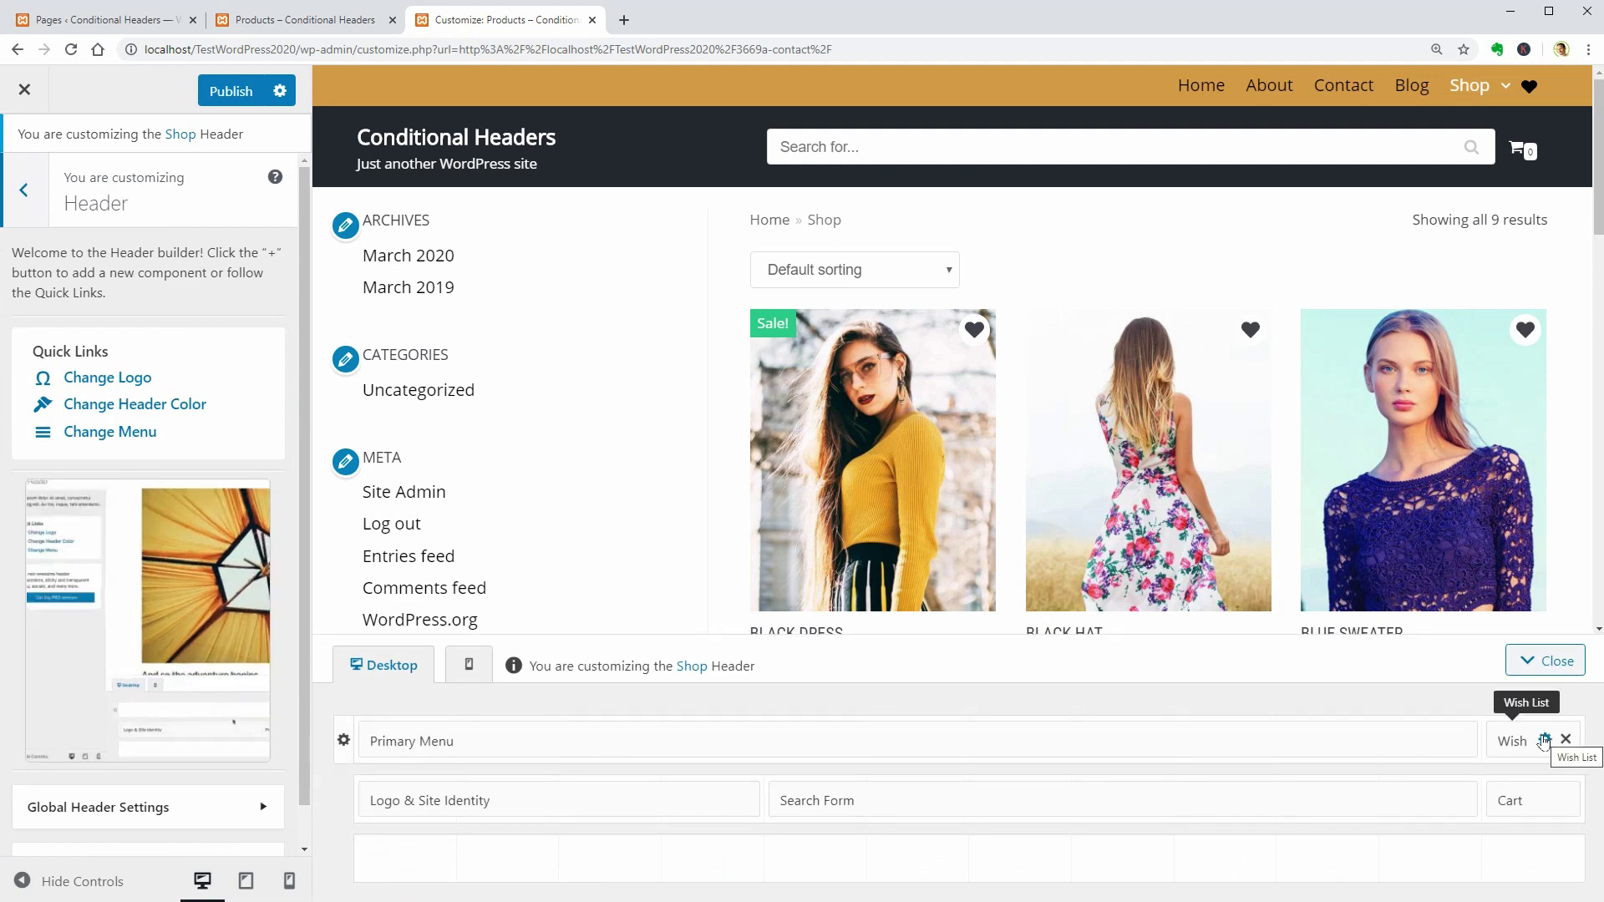
left_click(1543, 740)
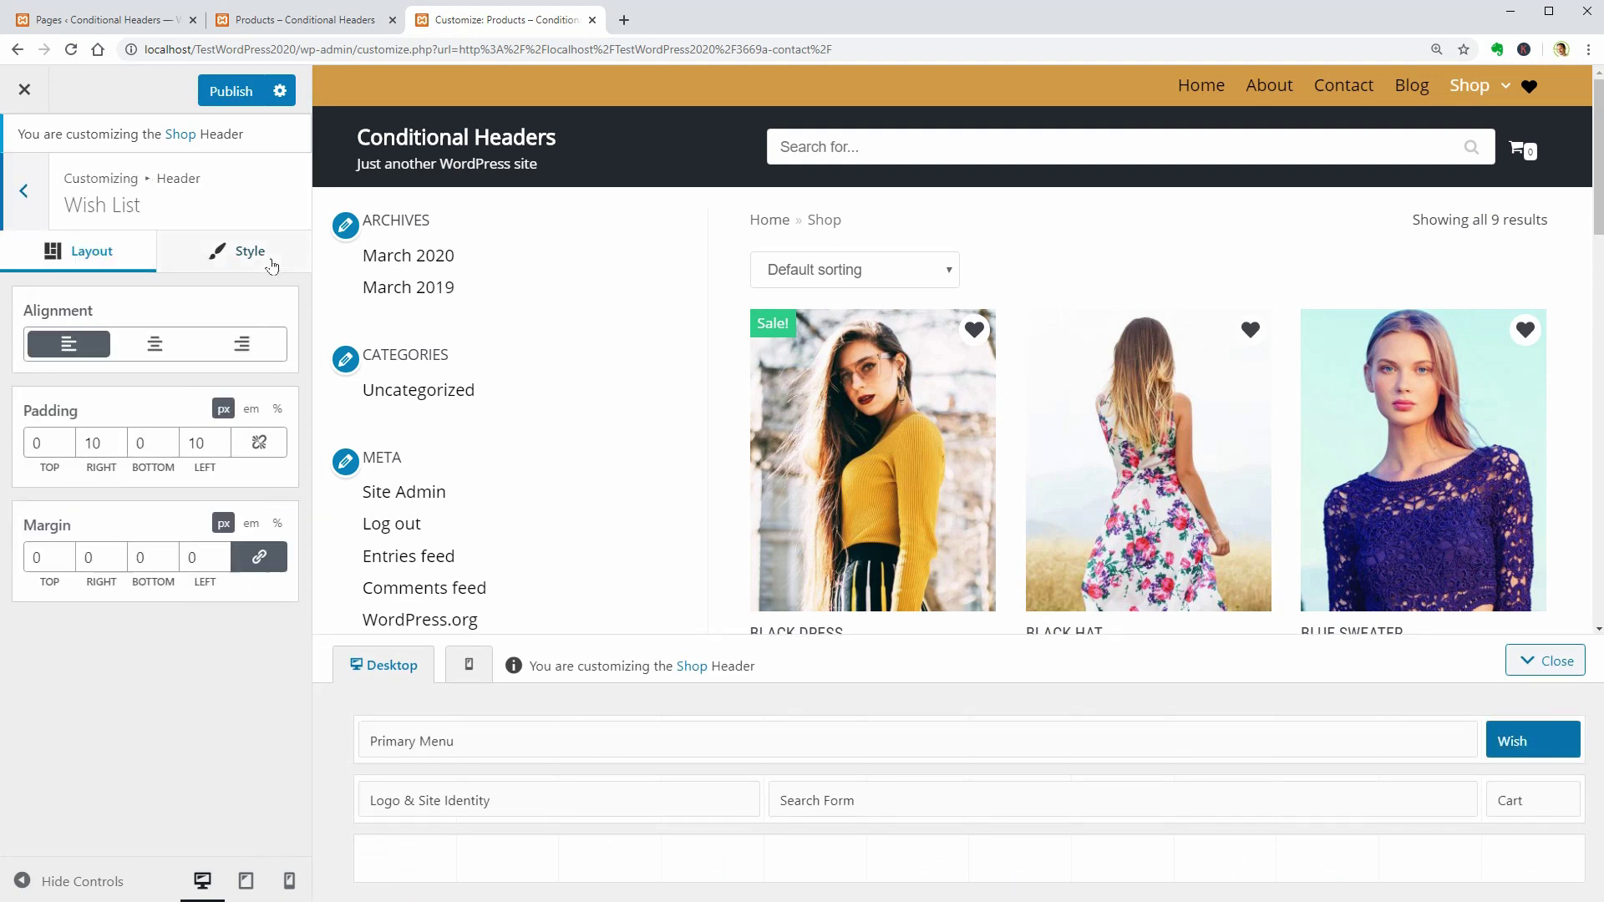
left_click(267, 262)
left_click(215, 447)
left_click_drag(57, 340, 67, 340)
left_click(125, 445)
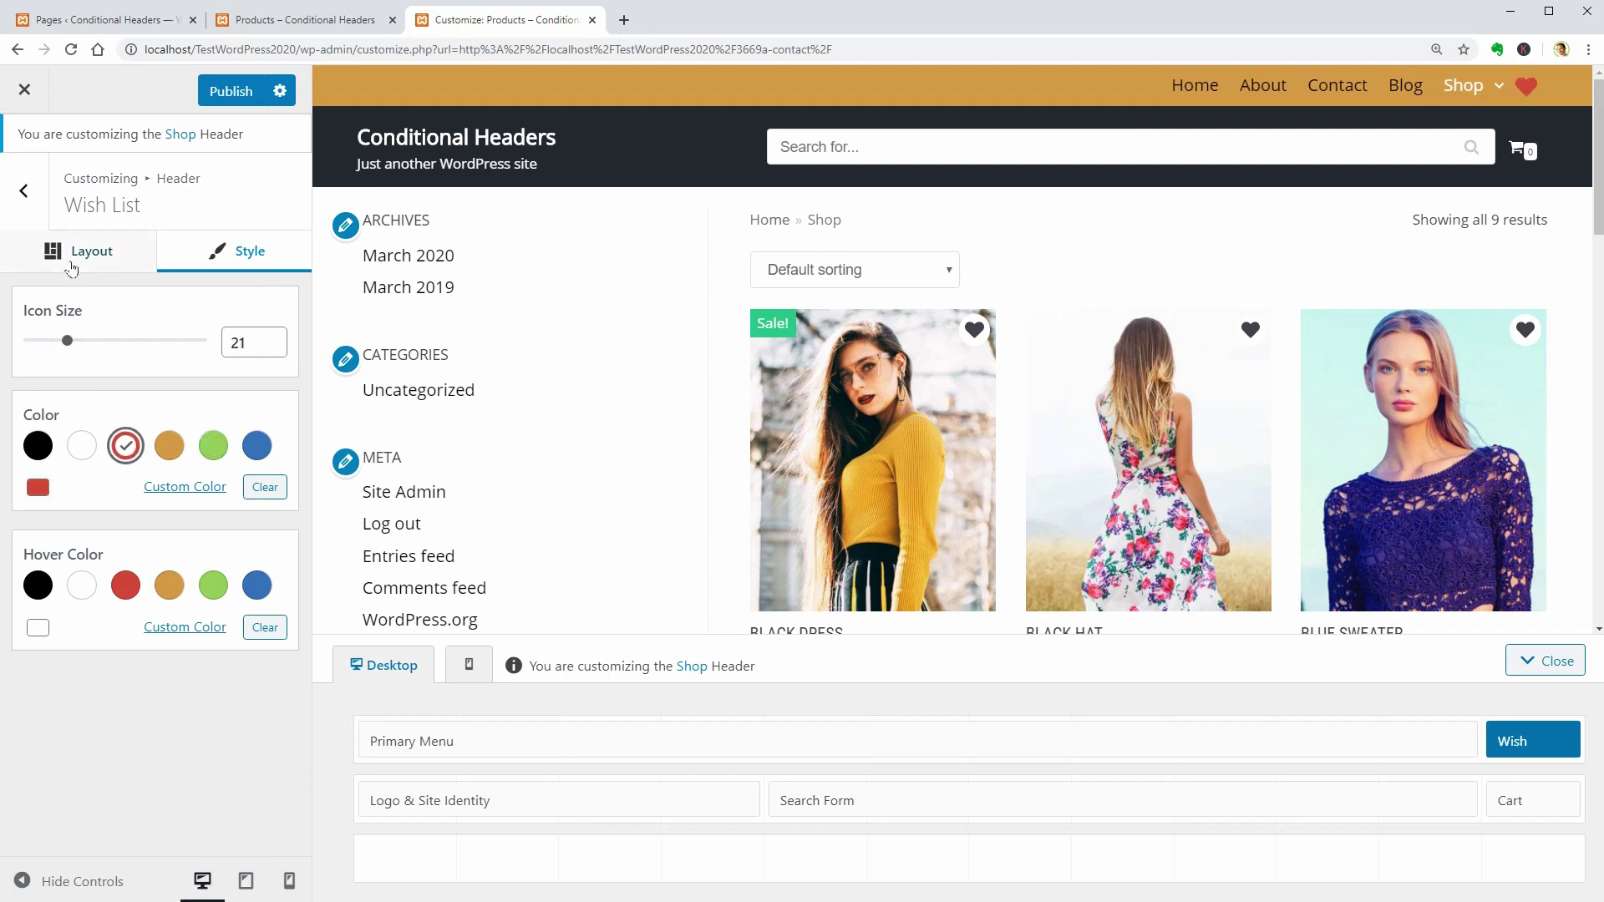
Centre-align the wish-list icon in its slot.
left_click(72, 265)
left_click(150, 344)
left_click(250, 346)
left_click(171, 352)
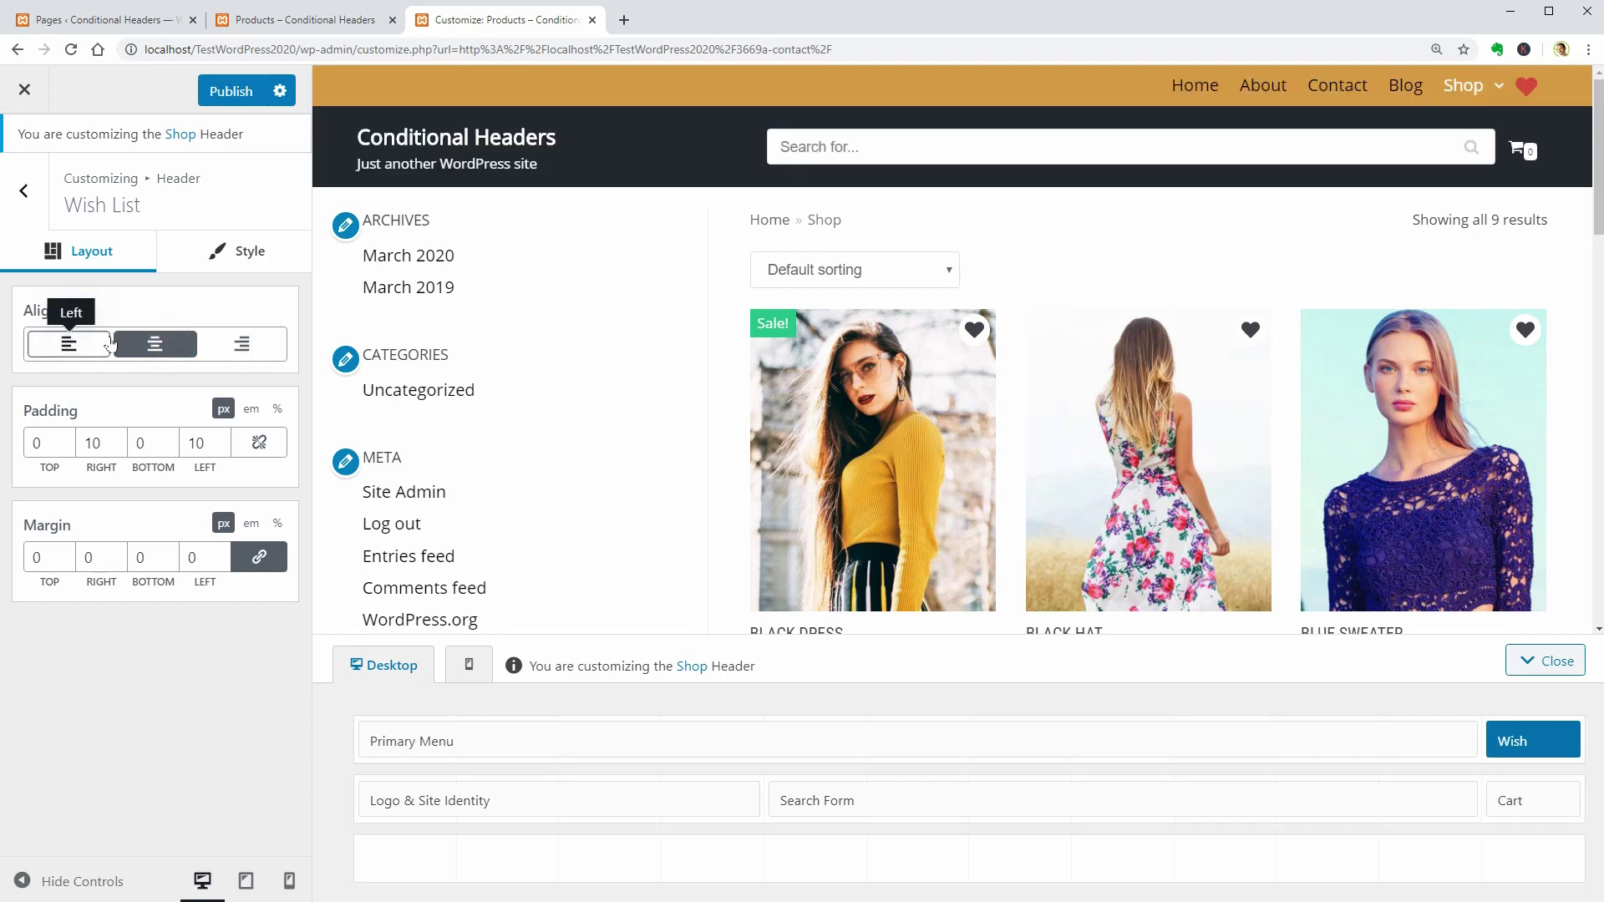
left_click(22, 191)
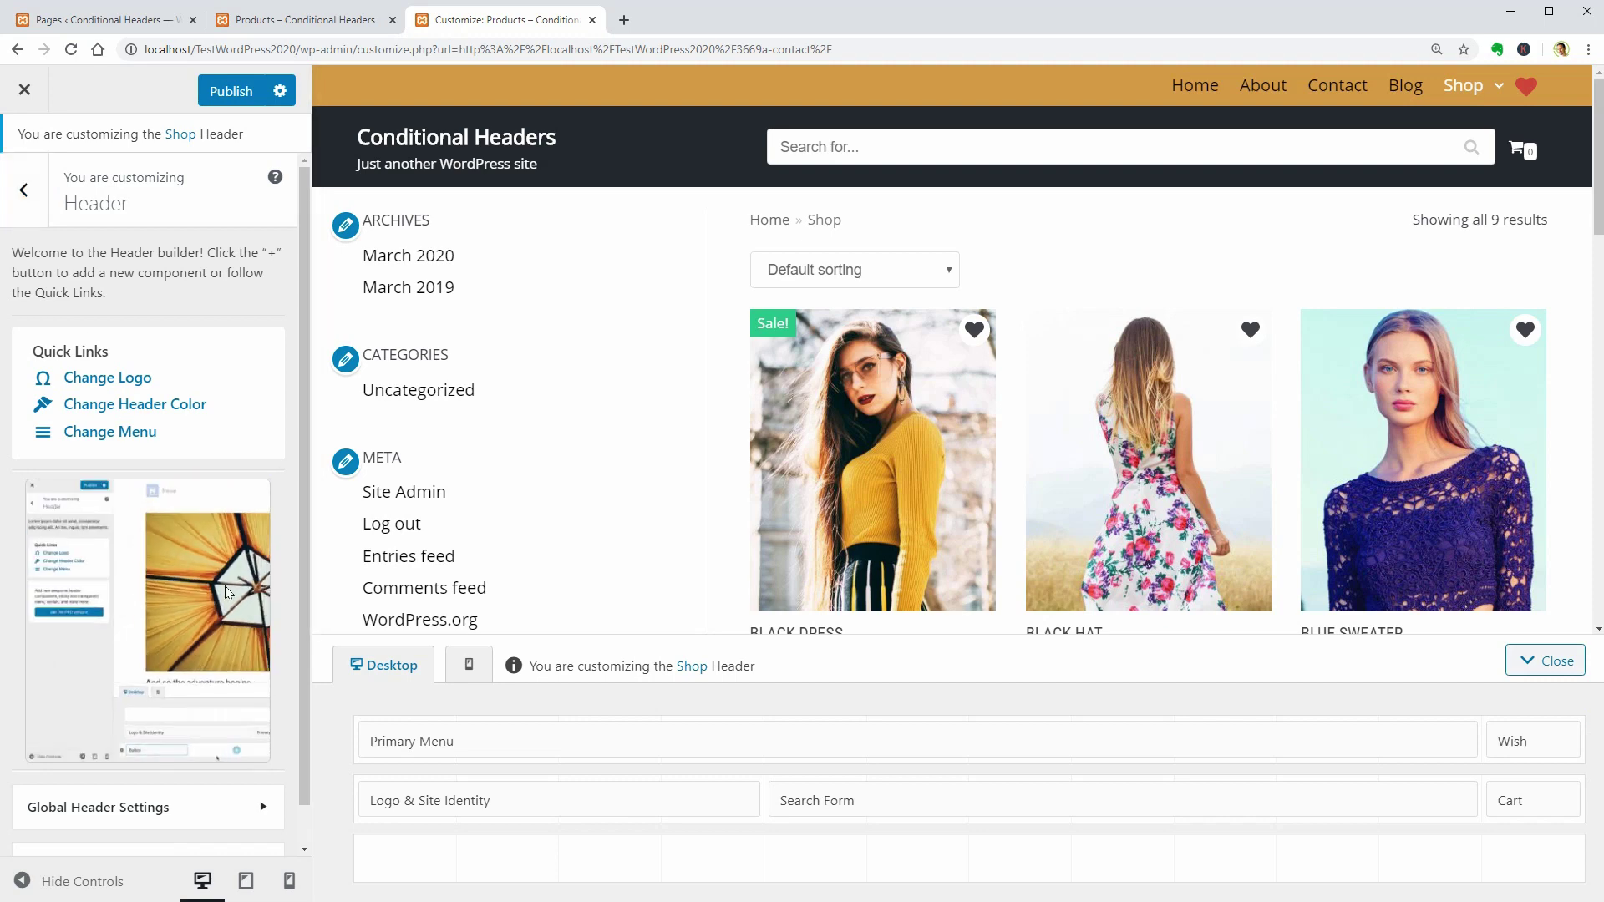
Publish the header changes, then make the Shop header's main row sticky, shown only on scroll.
left_click(233, 91)
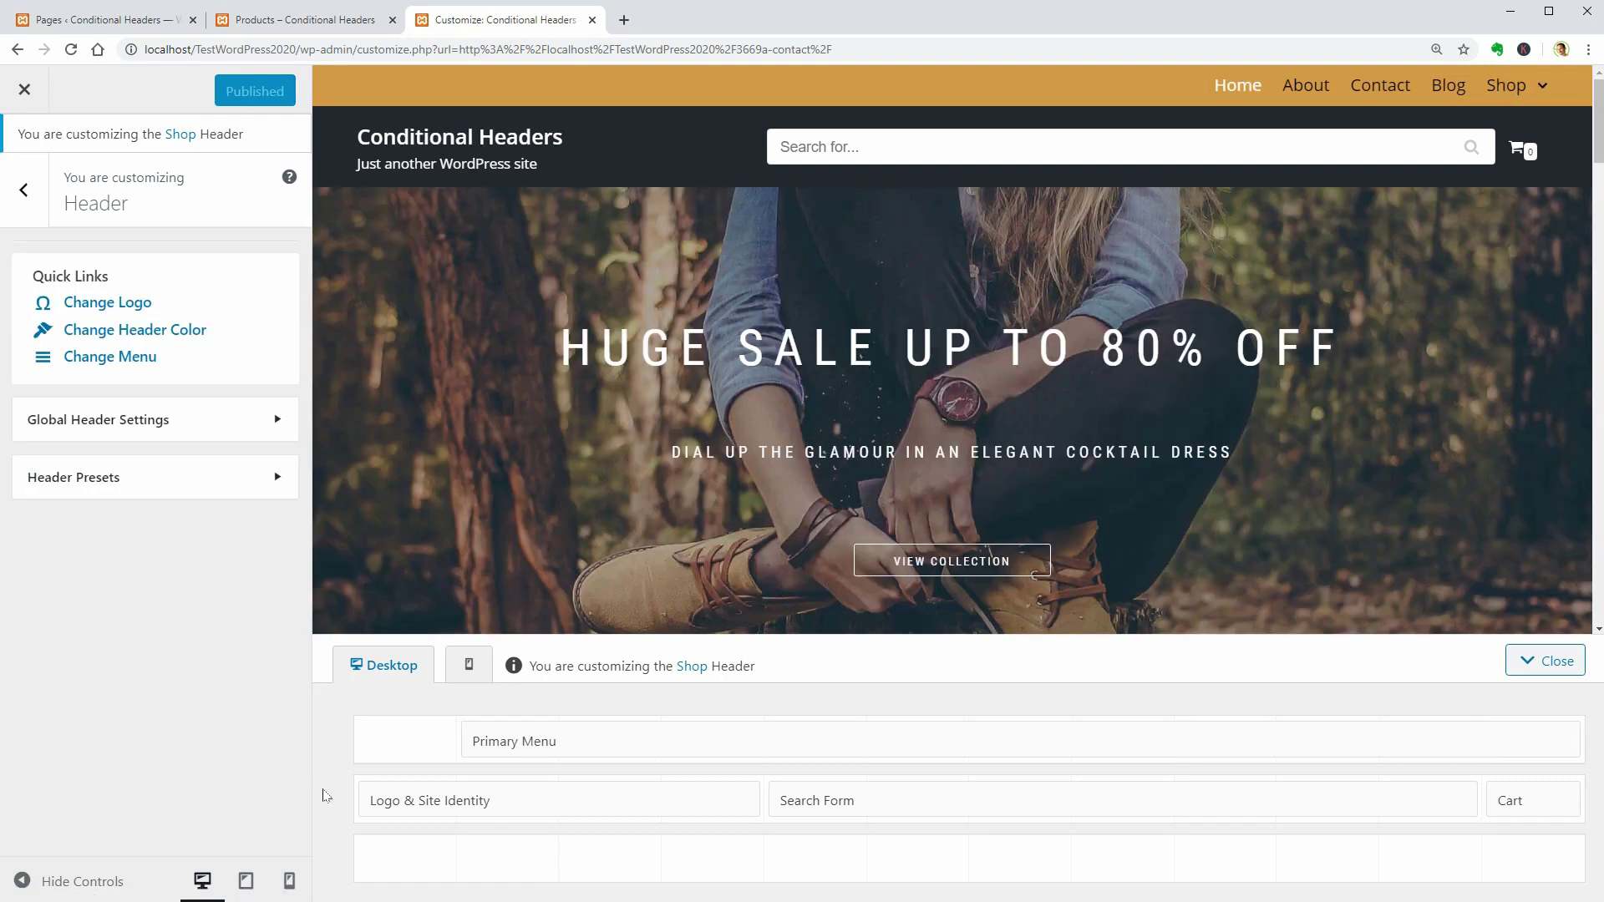
left_click(342, 801)
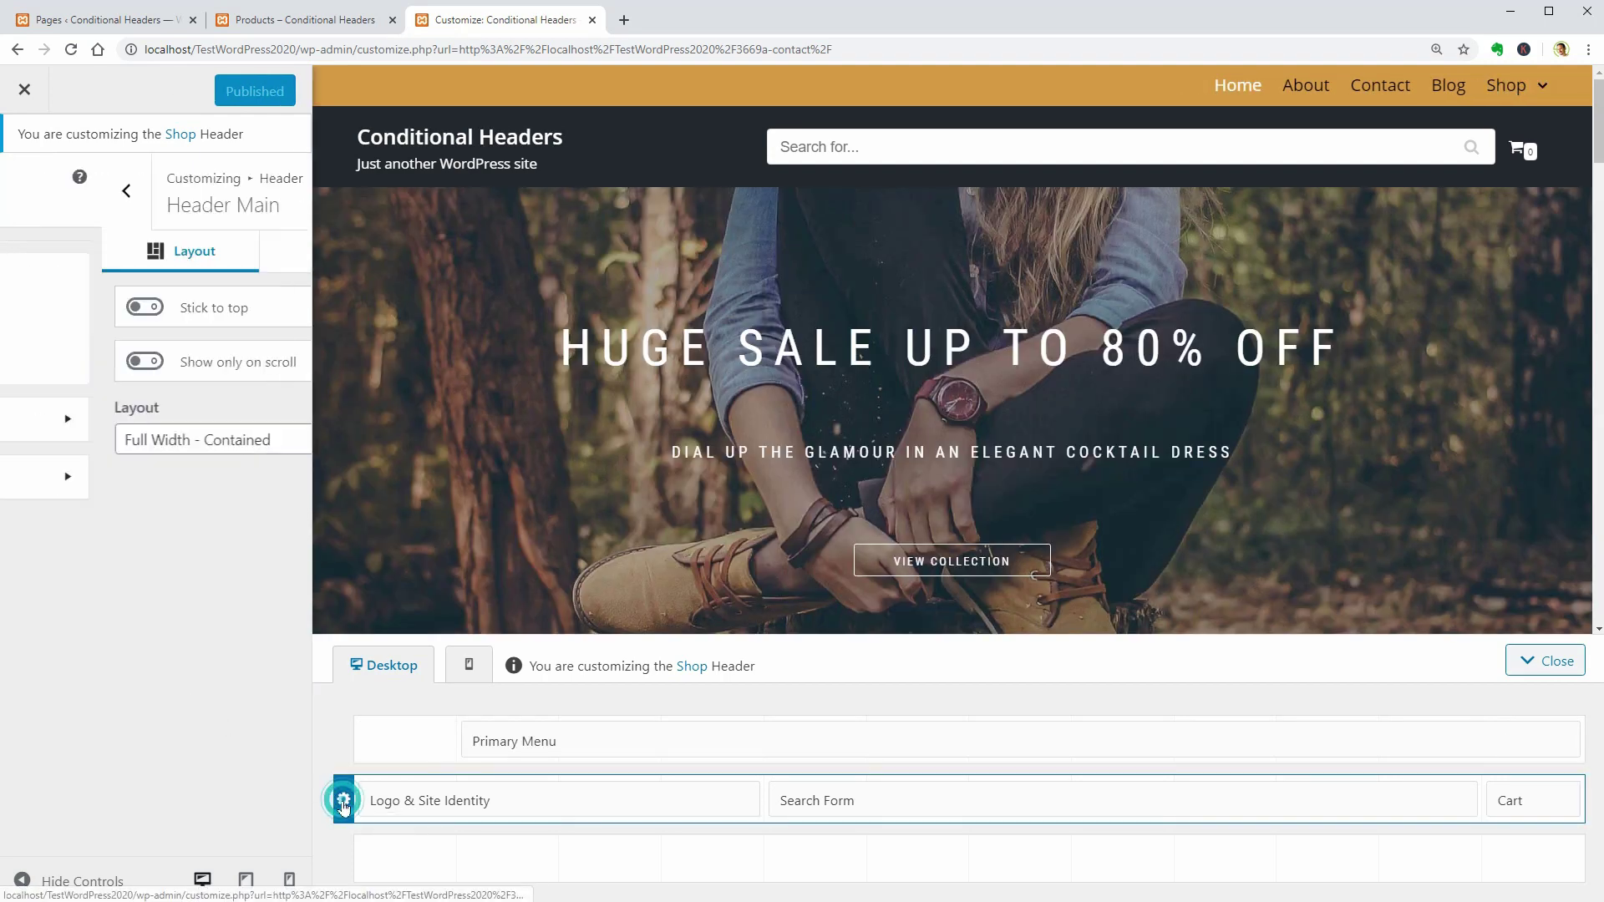
left_click(44, 307)
scroll(539, 251, "down", 4)
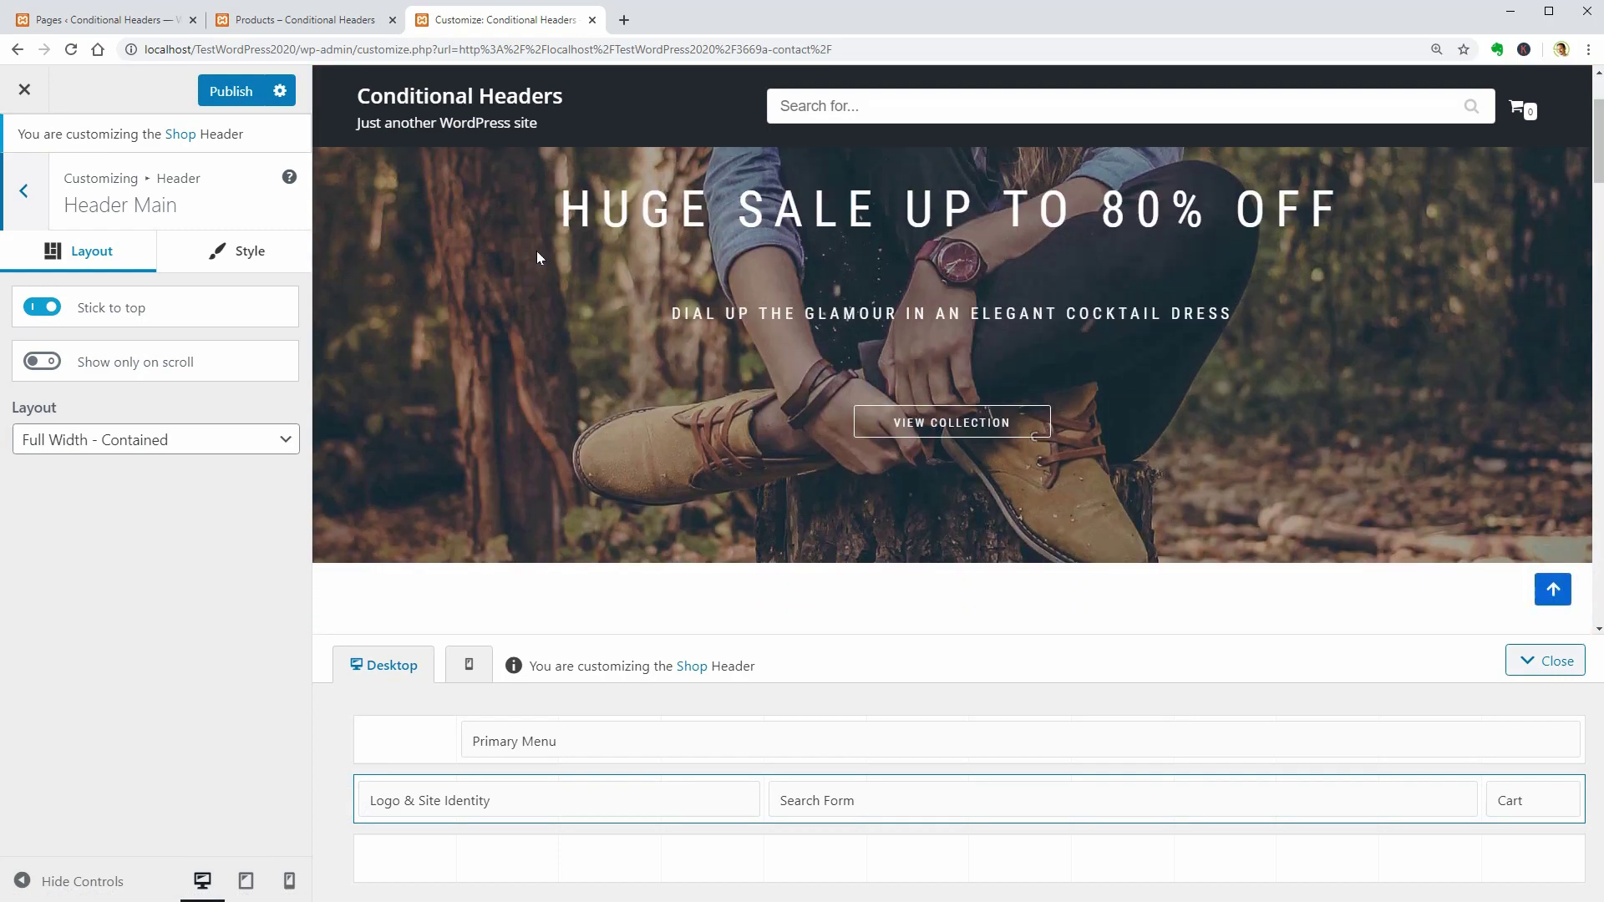
scroll(535, 254, "up", 4)
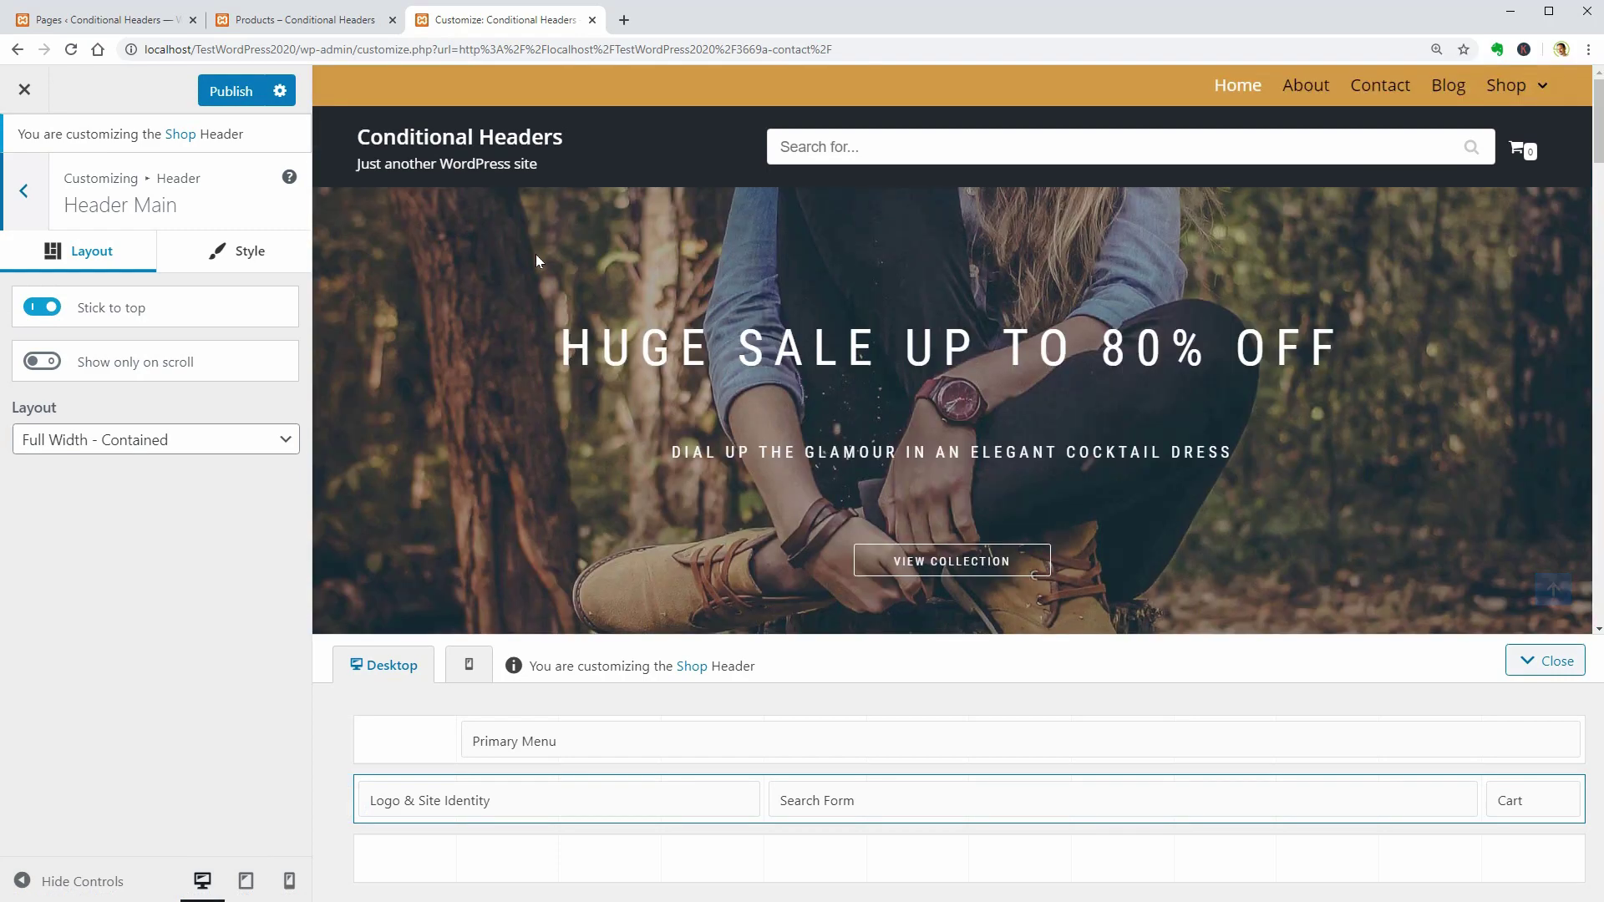
left_click(46, 361)
Test the sticky main row in the preview, then switch Stick to top off.
scroll(461, 357, "down", 1)
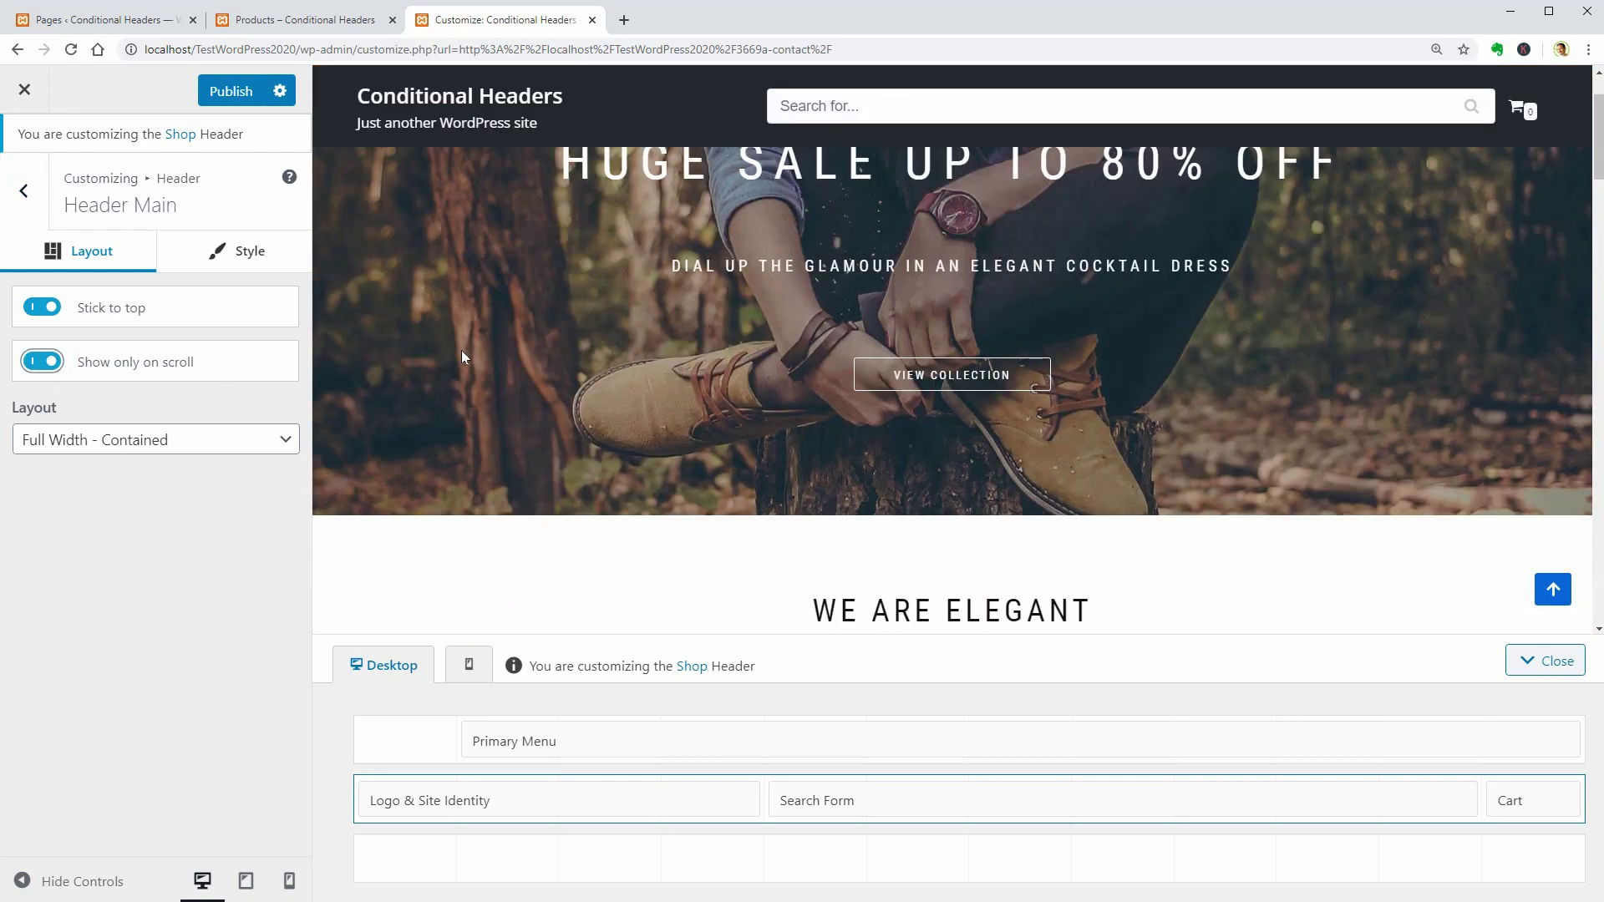
scroll(466, 354, "down", 2)
scroll(466, 354, "up", 3)
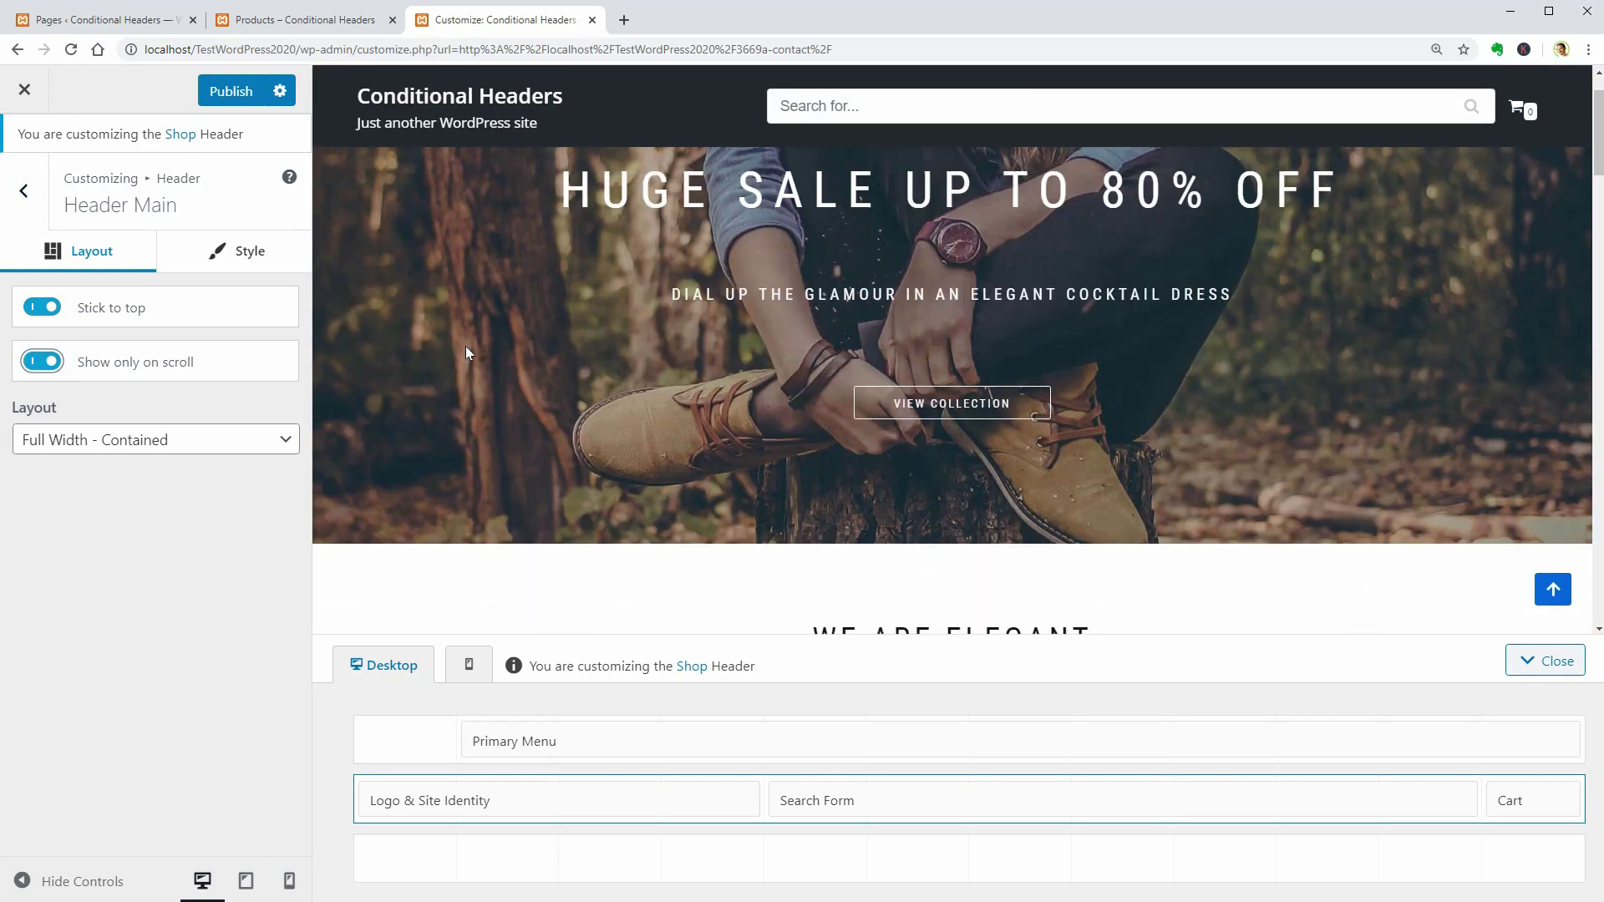
scroll(480, 349, "down", 2)
scroll(912, 289, "down", 2)
scroll(913, 289, "up", 3)
scroll(912, 289, "down", 3)
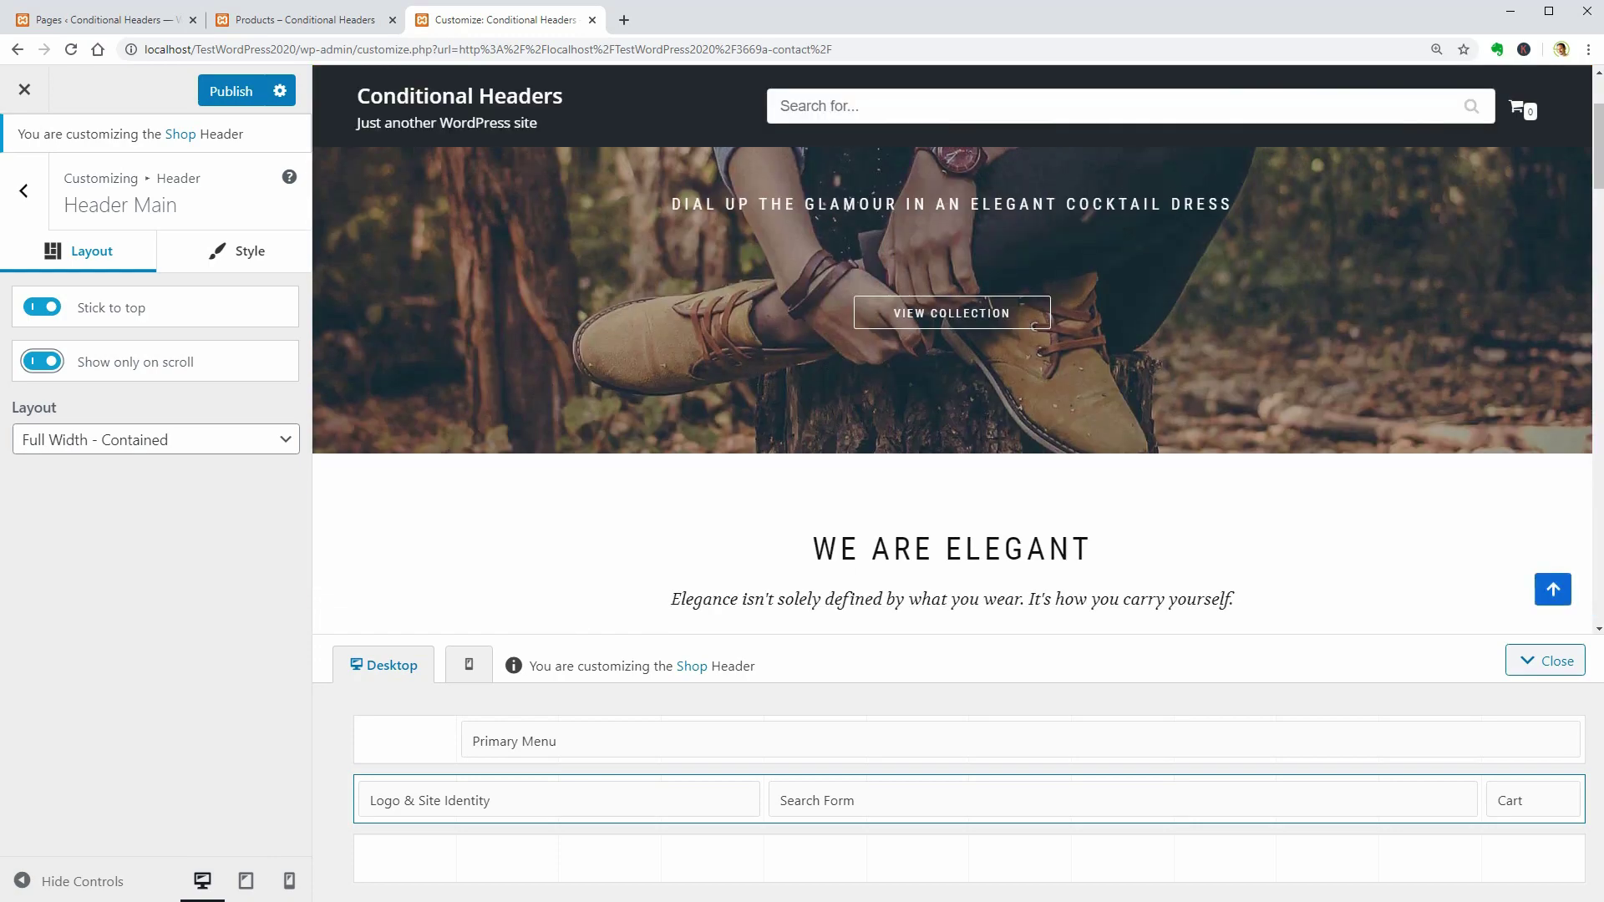
scroll(912, 289, "up", 3)
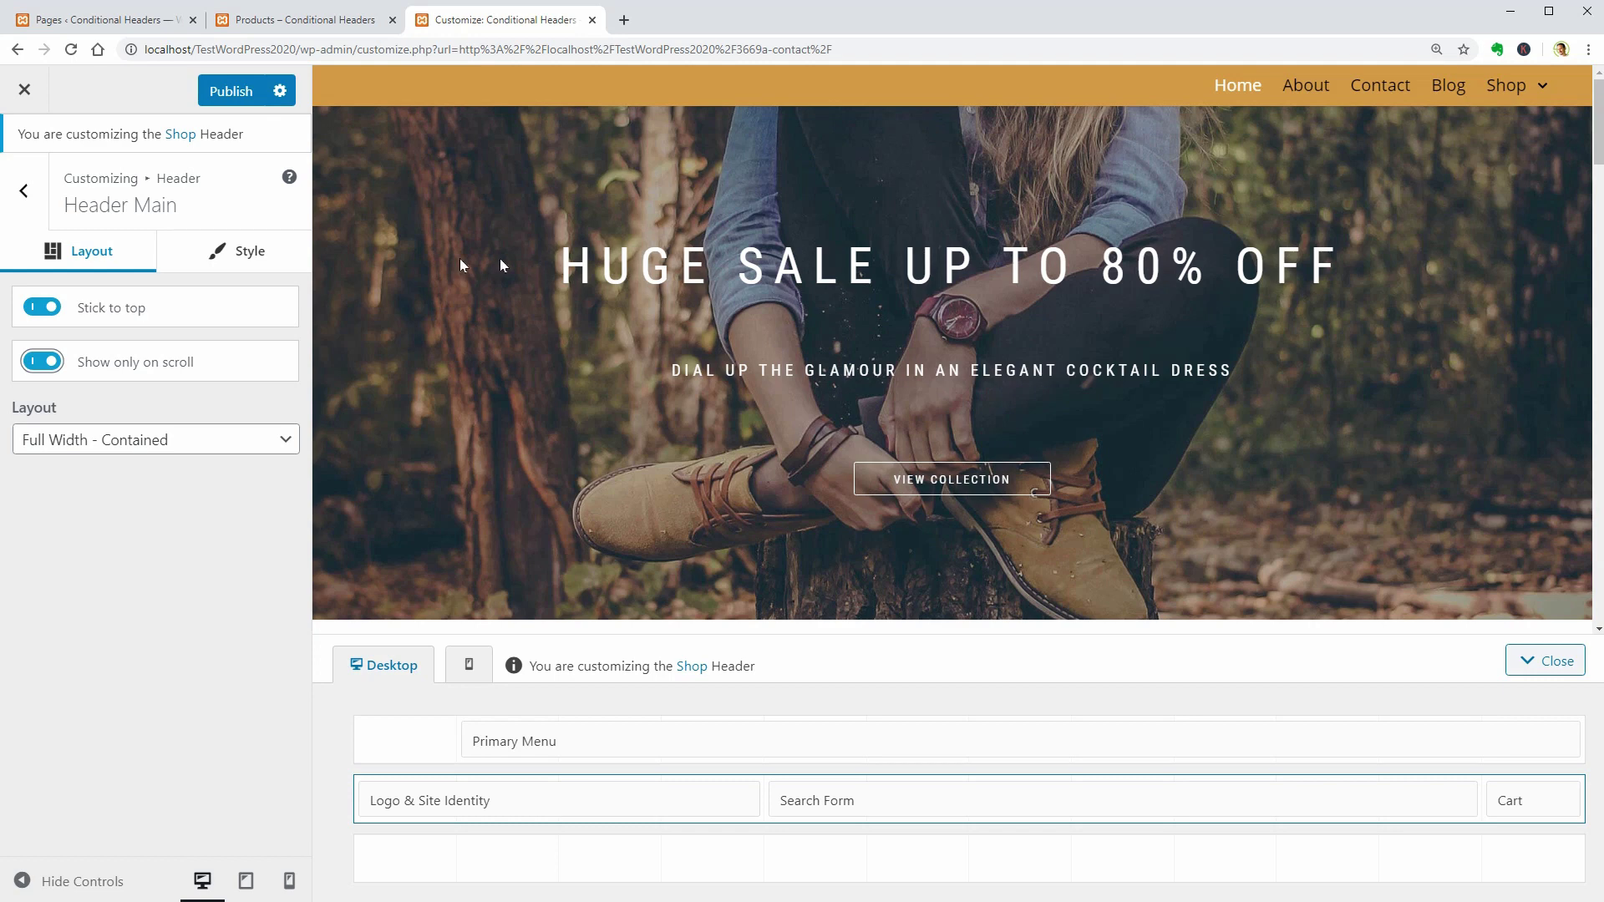
left_click(55, 308)
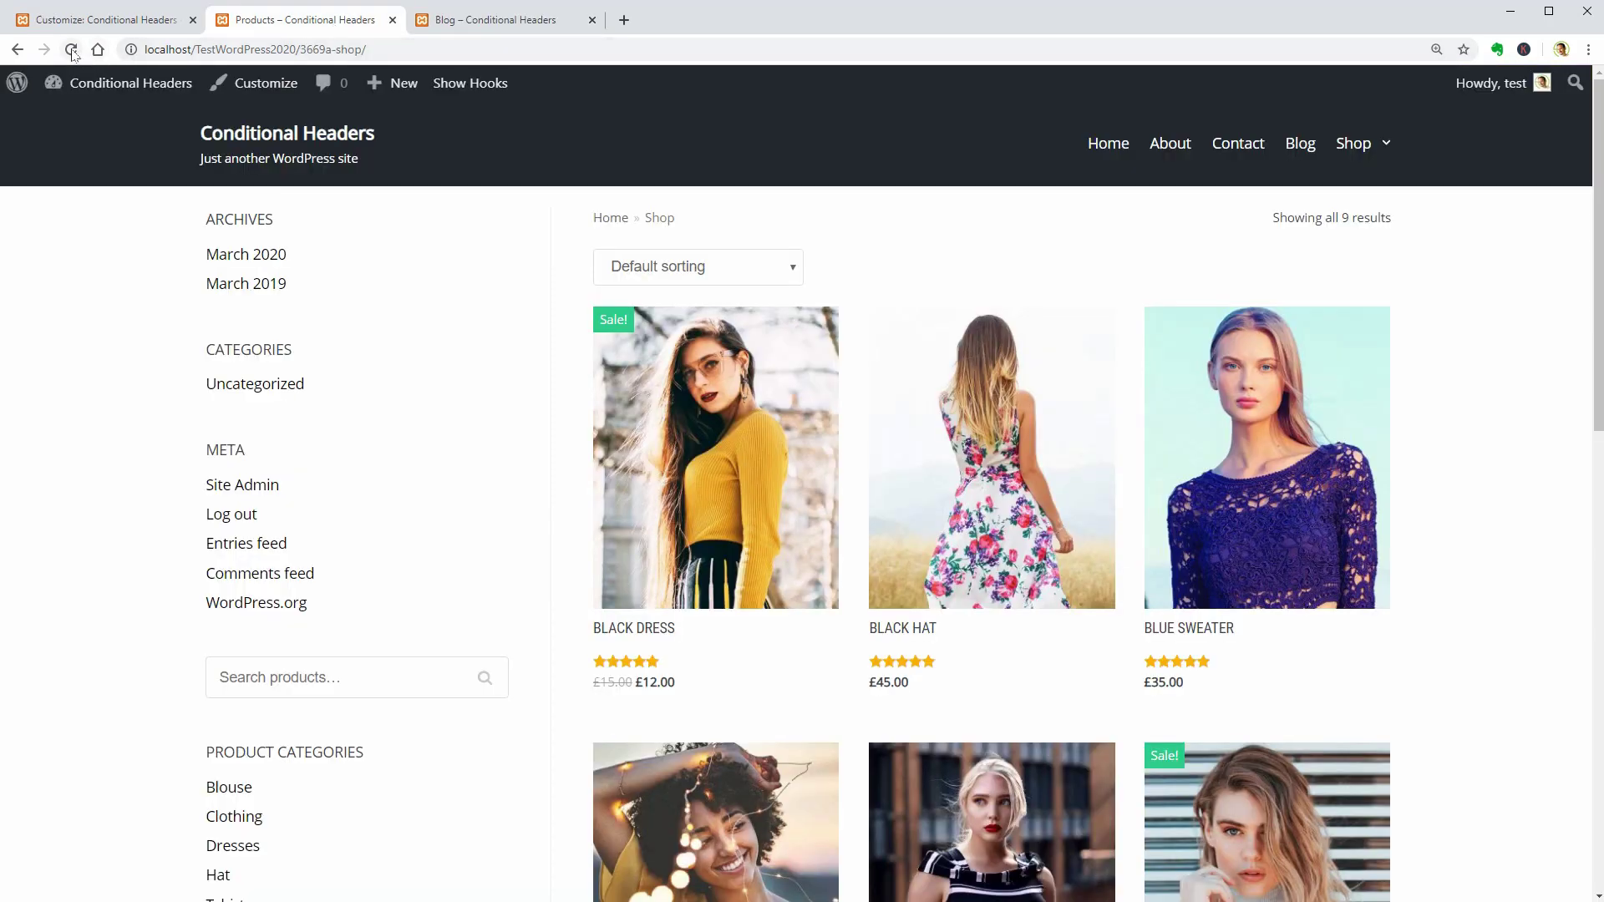
Reload the products page, check the Home, About, Contact and Shop headers, then view the Blog tab.
left_click(71, 48)
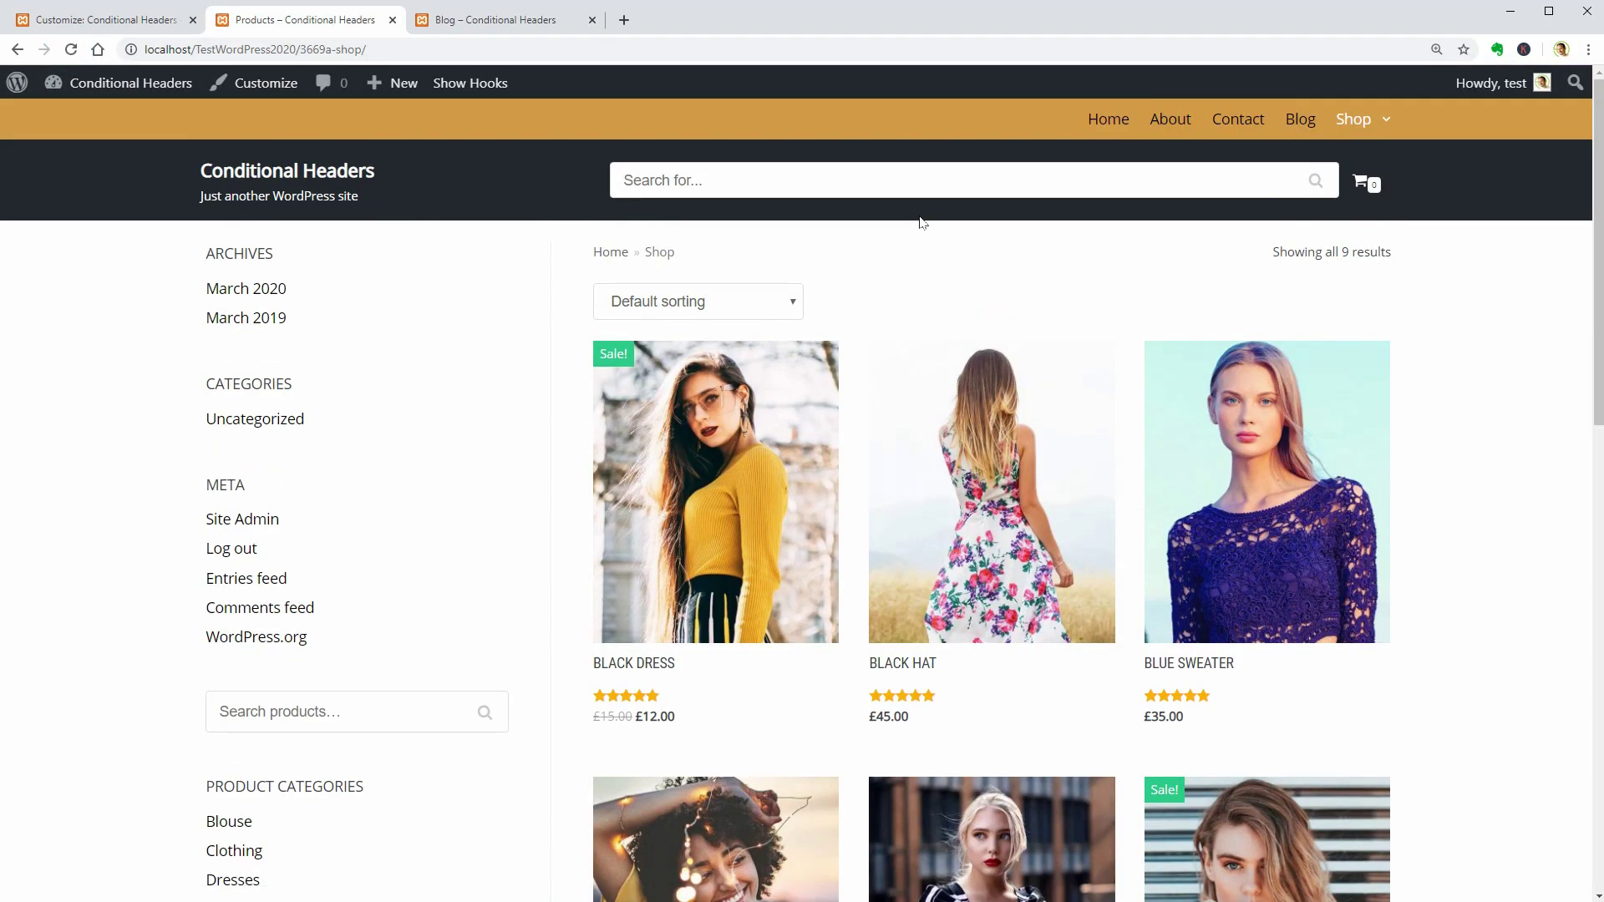
left_click(1109, 126)
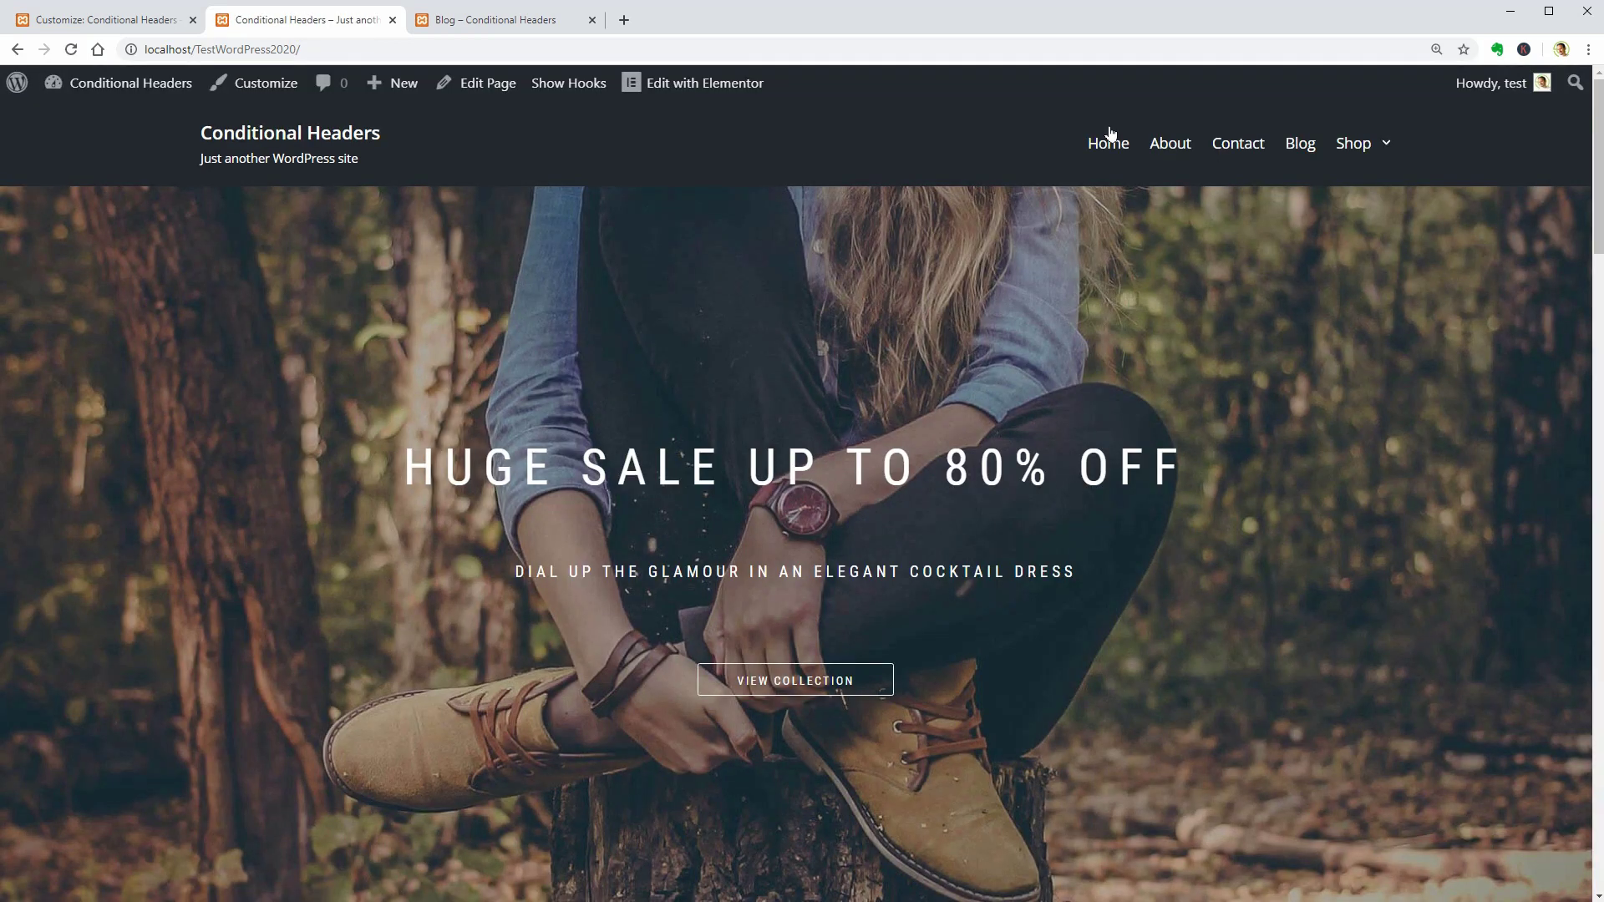
left_click(1165, 146)
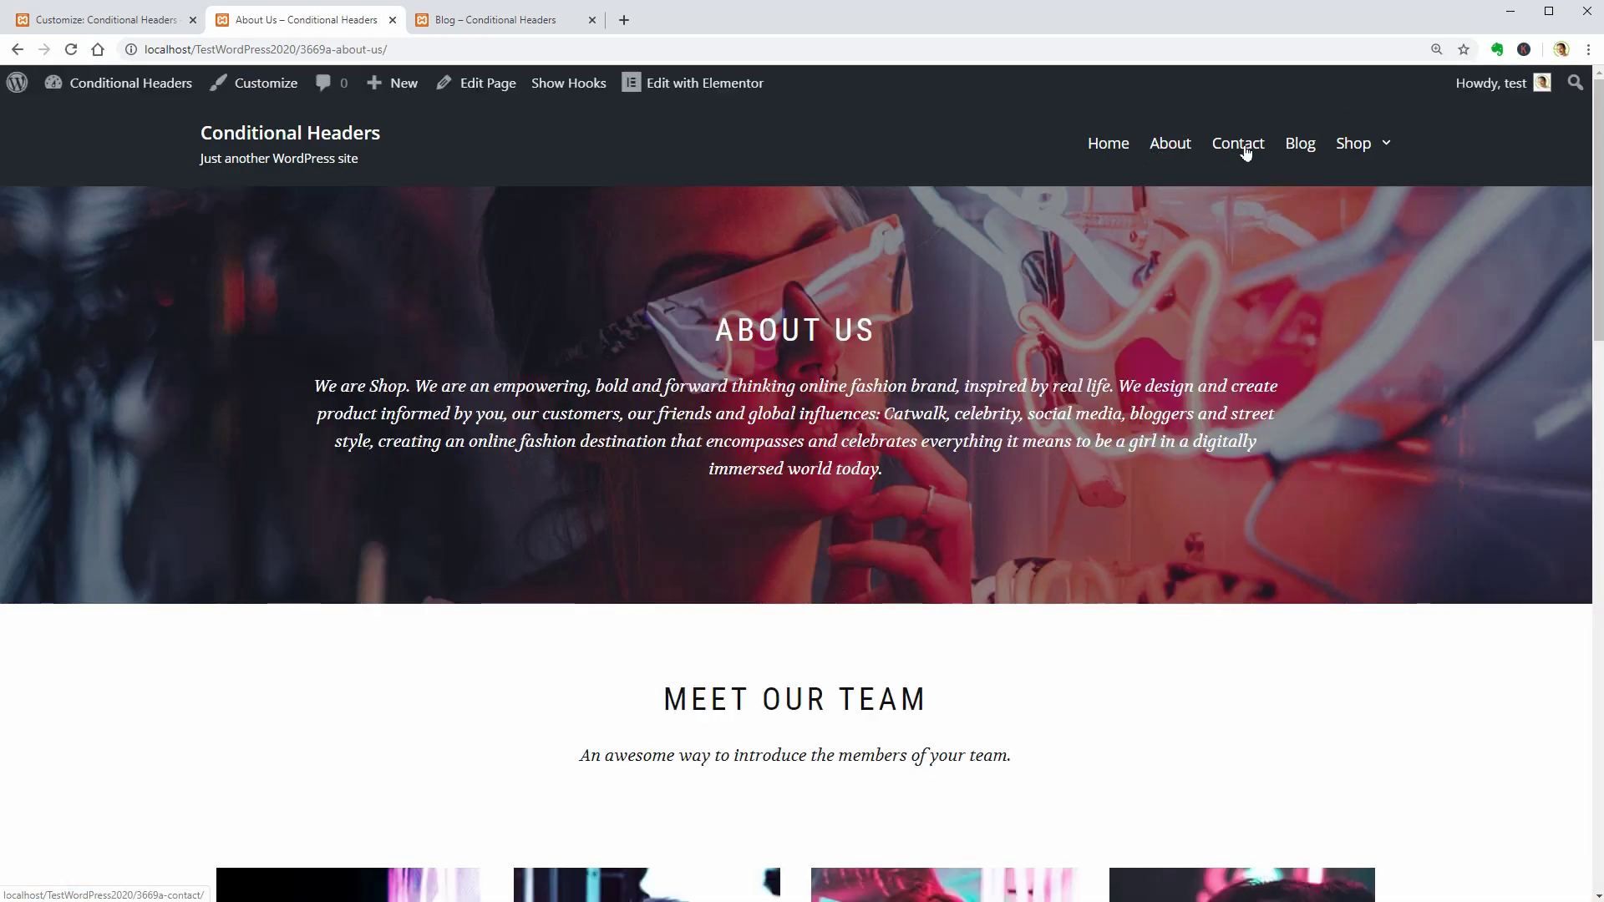
left_click(1244, 148)
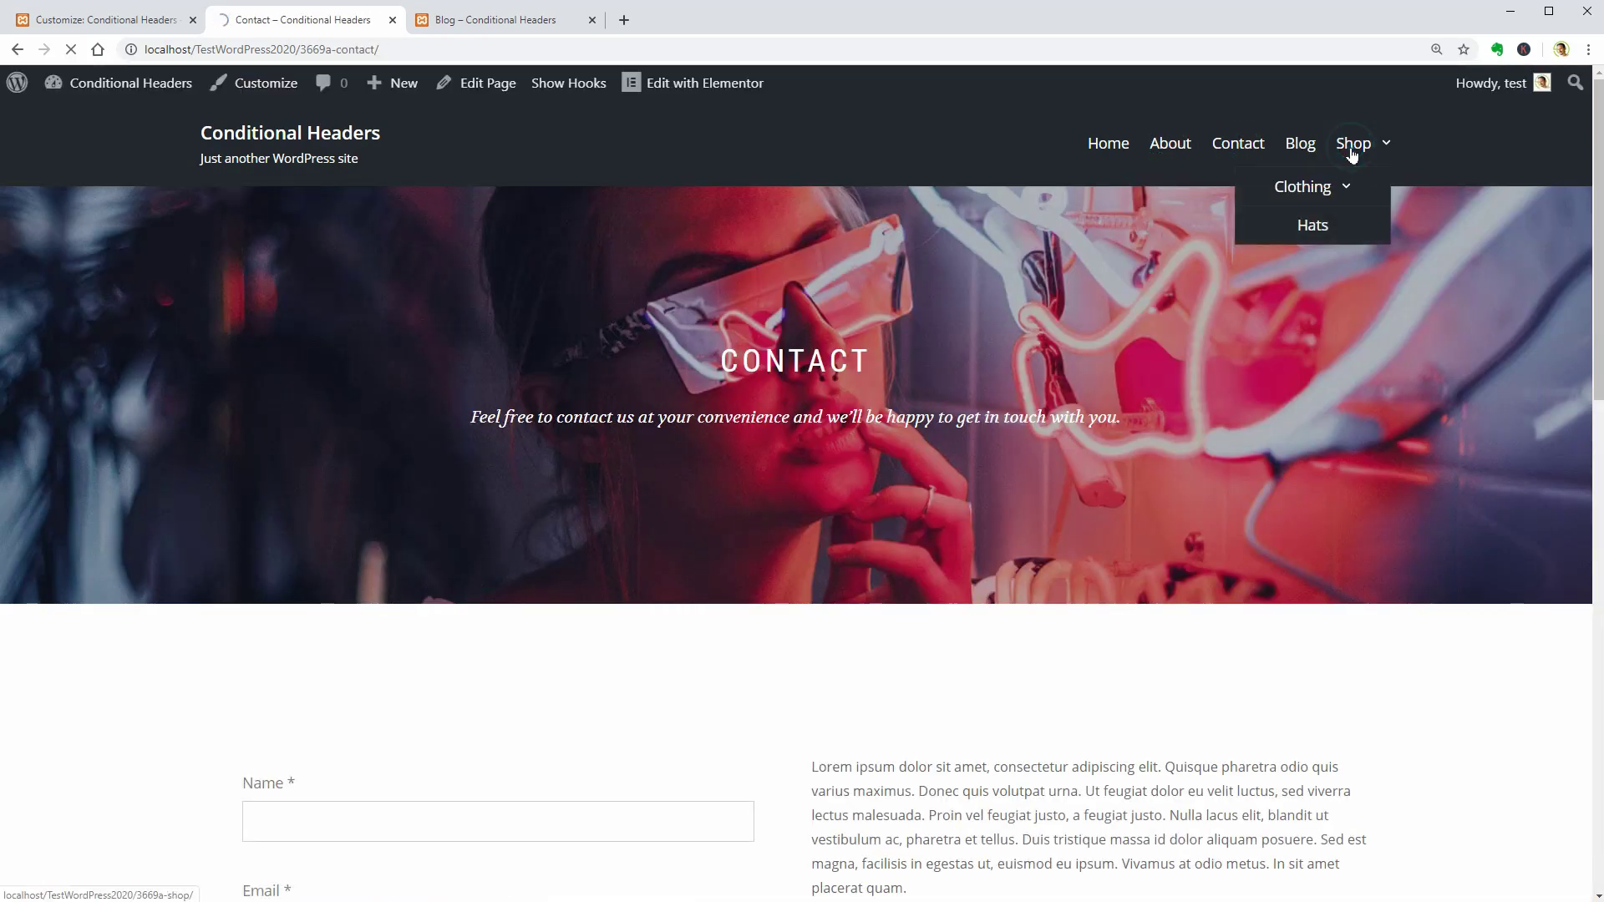
left_click(1353, 154)
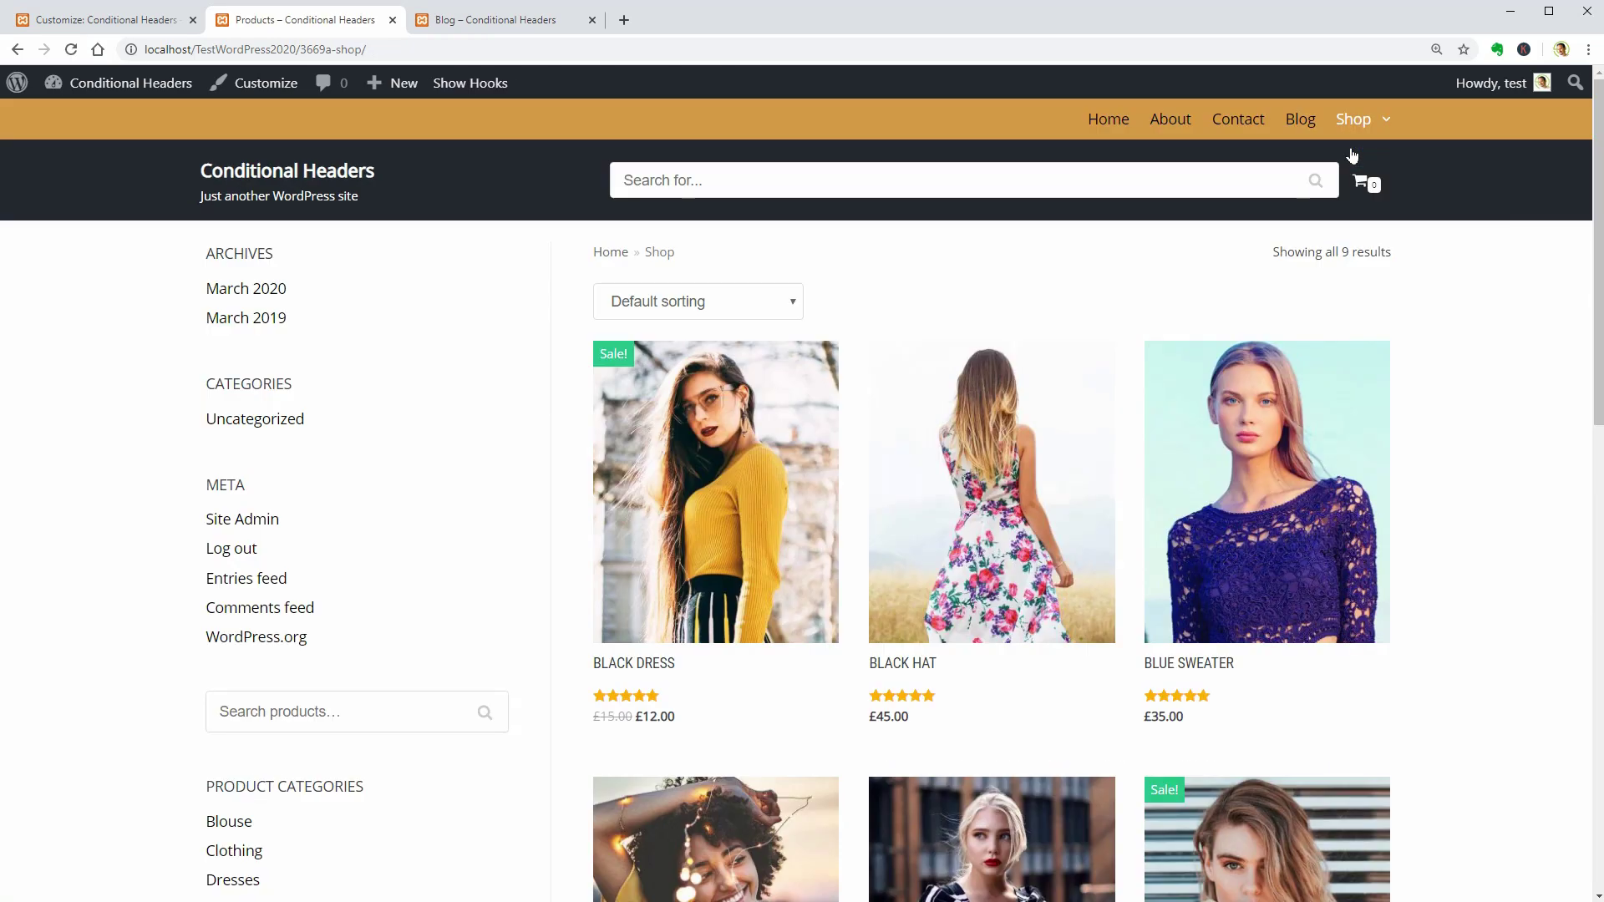
left_click(516, 25)
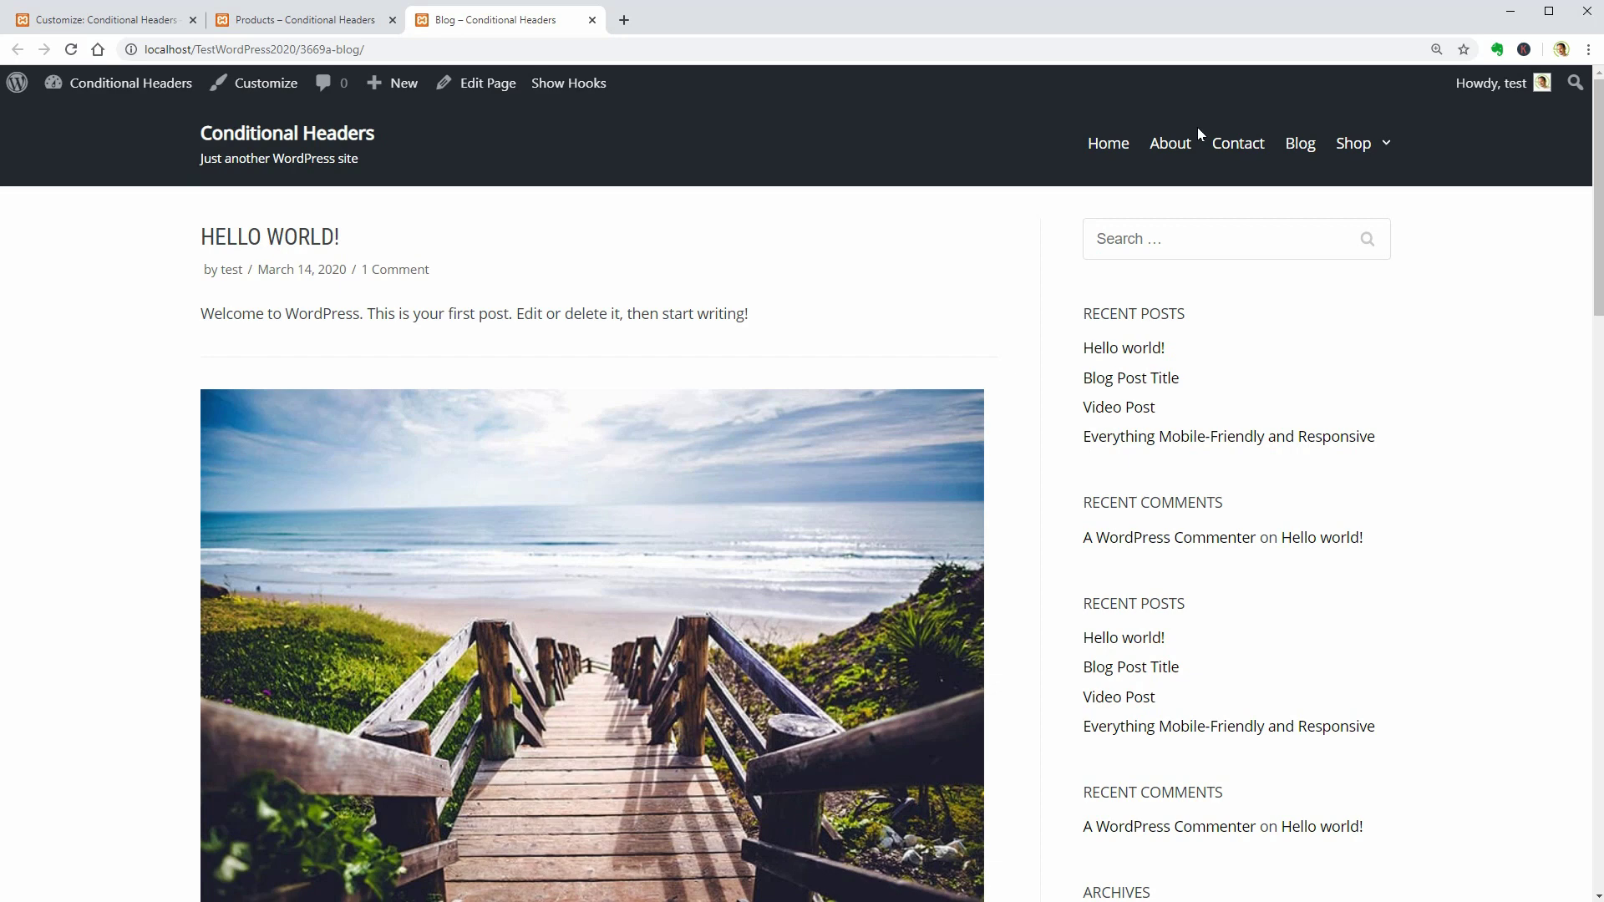
In the Customizer, start a new header and enter the name 'Blog'.
left_click(150, 20)
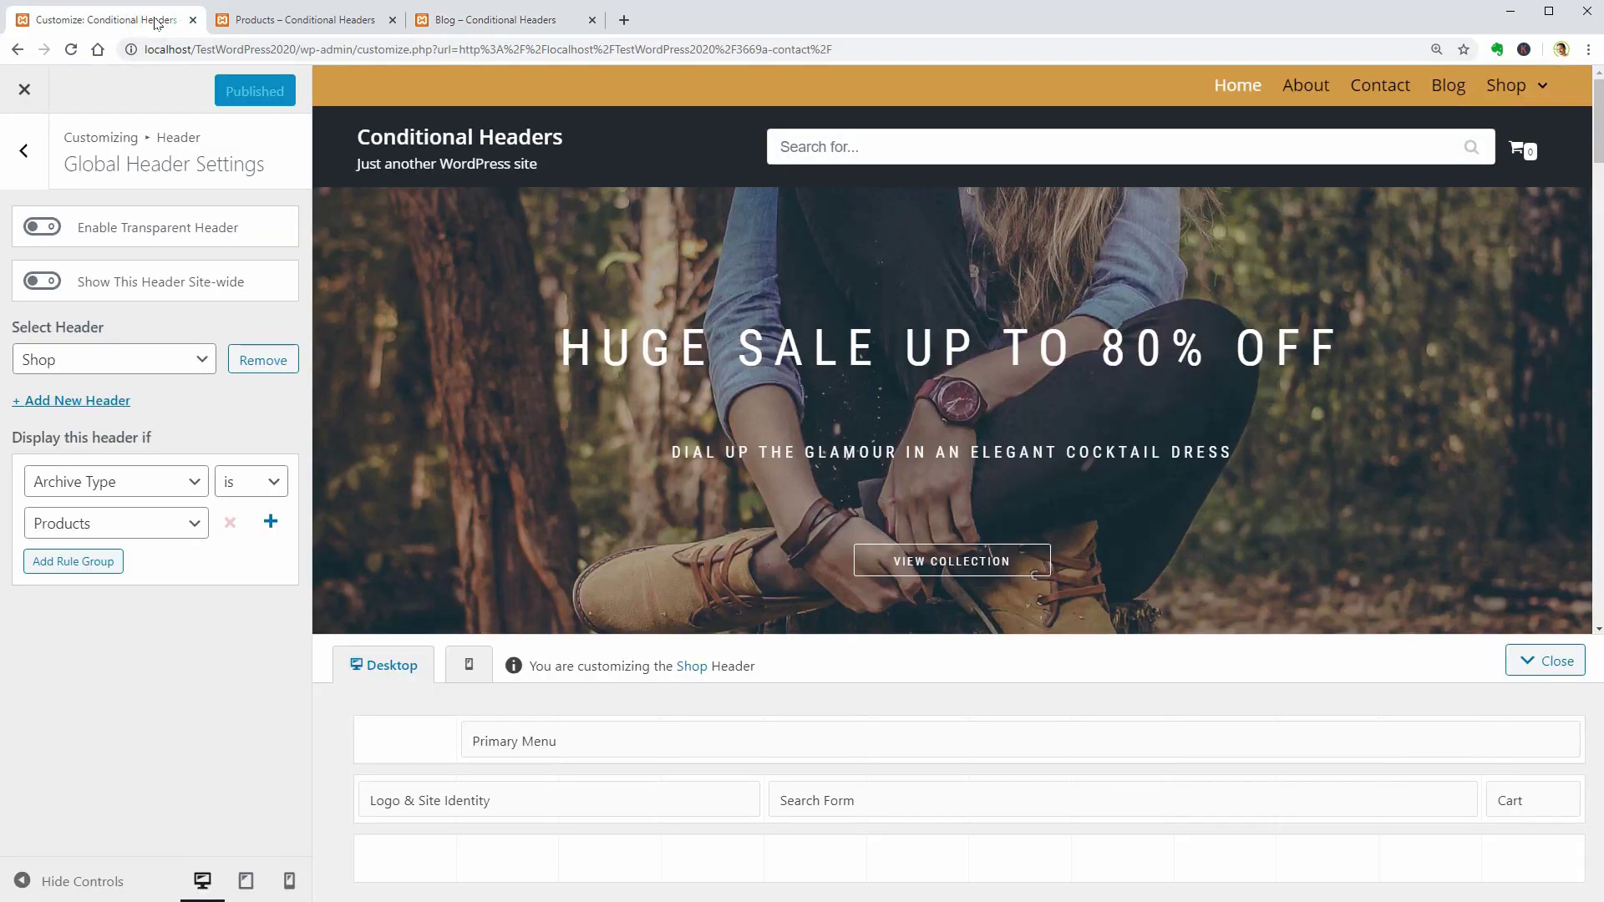
left_click(92, 400)
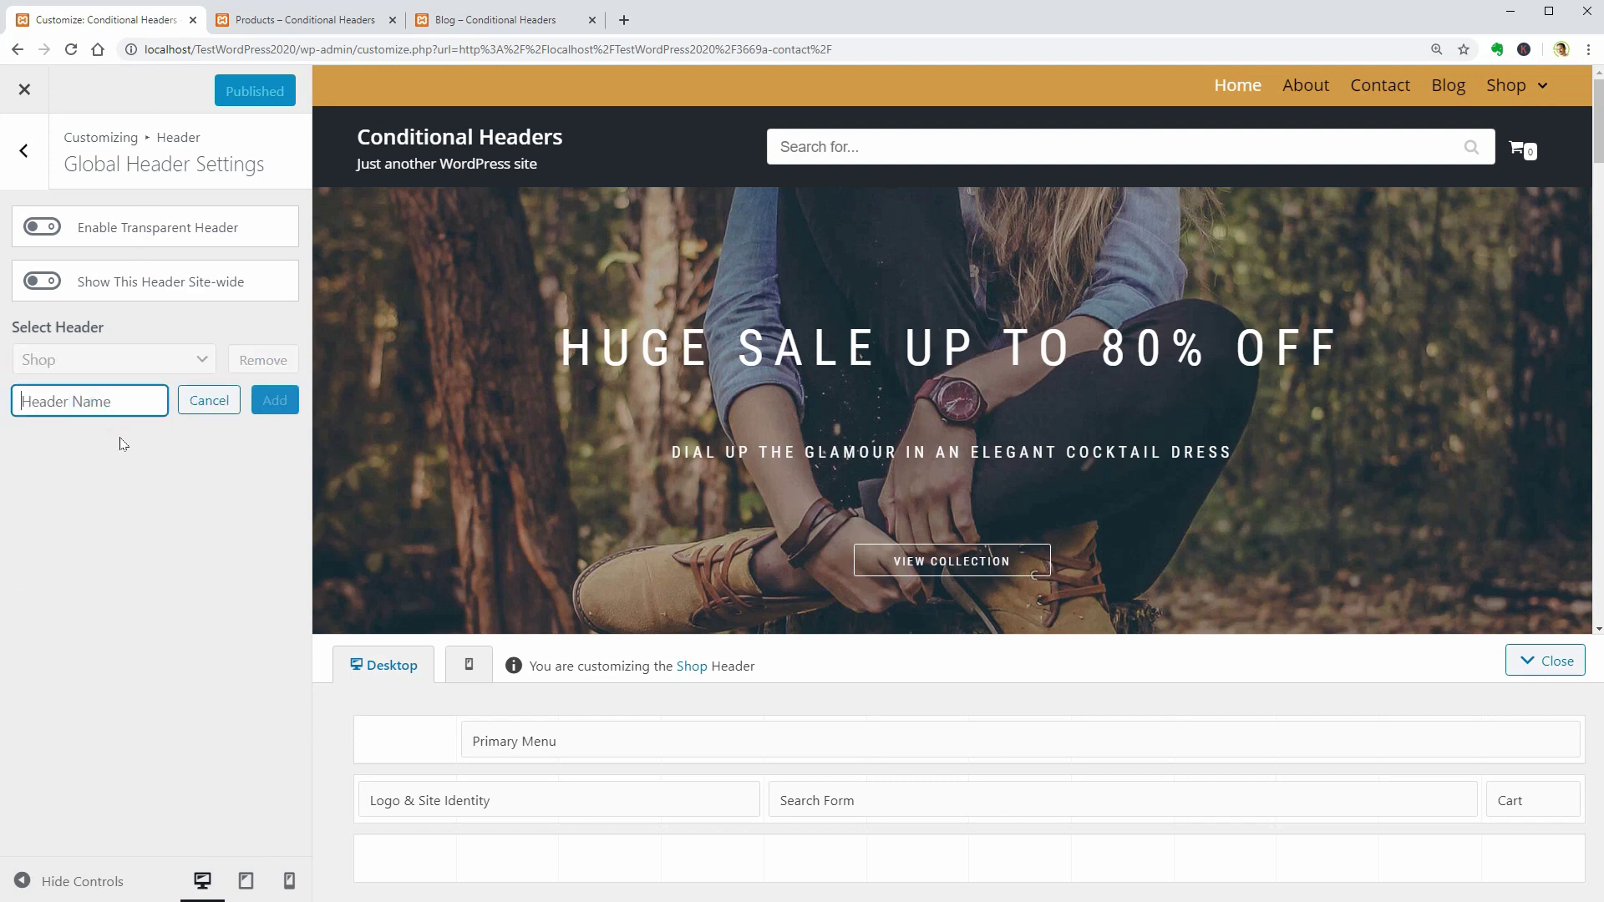
type("Blog")
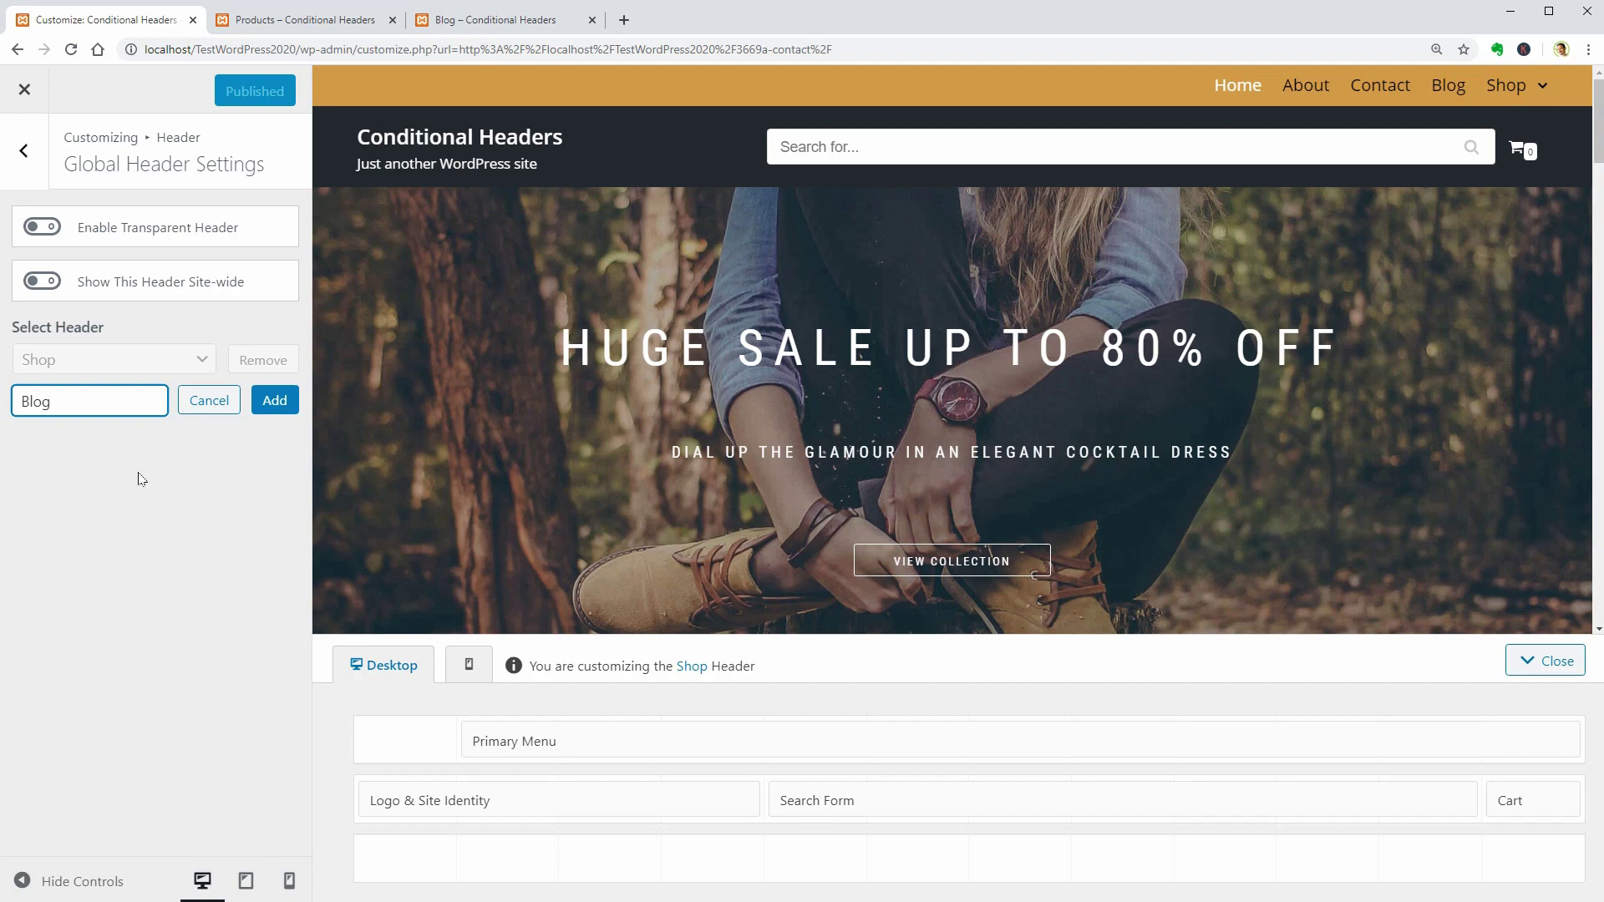
Add the Blog header, display it when Archive Type is Posts, and delete the logo from Header Main.
left_click(275, 400)
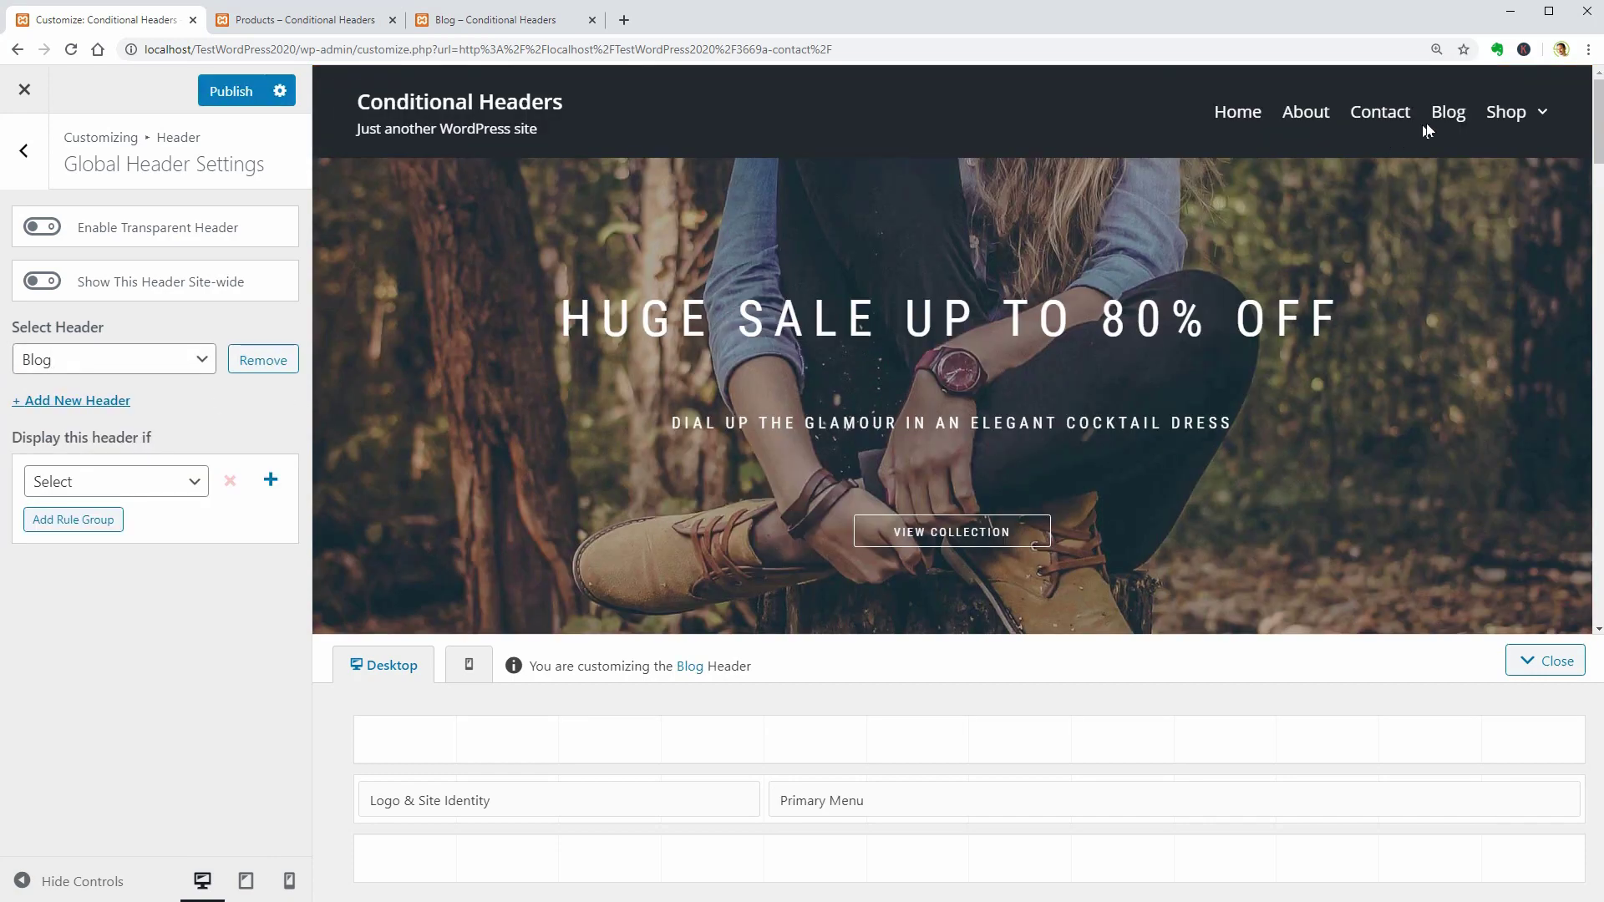
left_click(1443, 117)
left_click(178, 481)
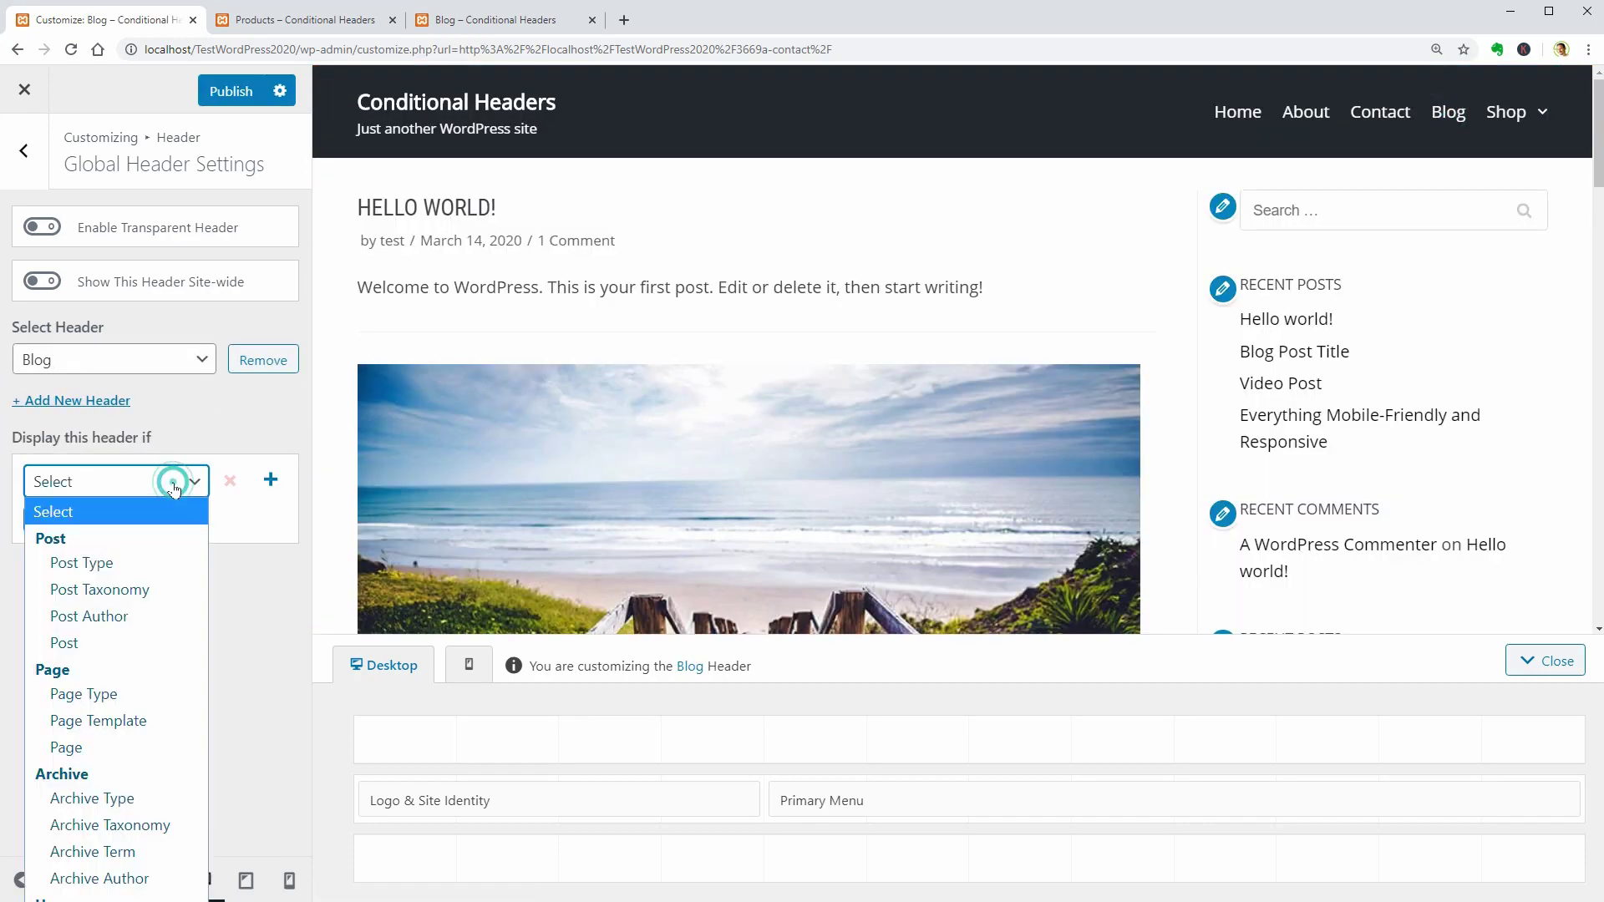
left_click(132, 796)
left_click(102, 527)
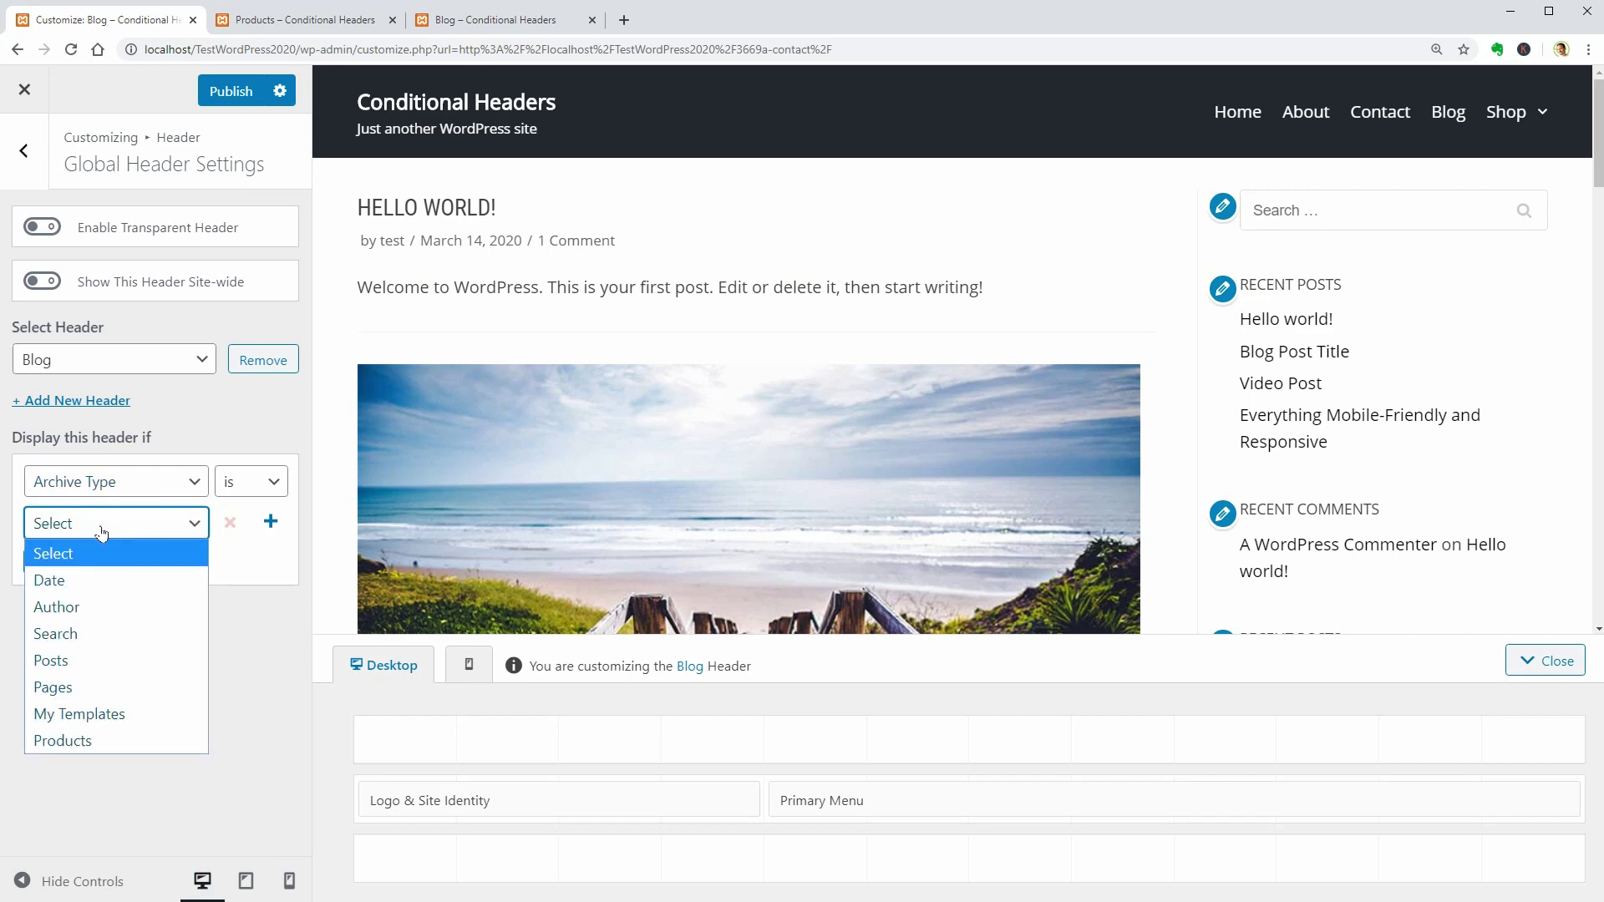
left_click(102, 662)
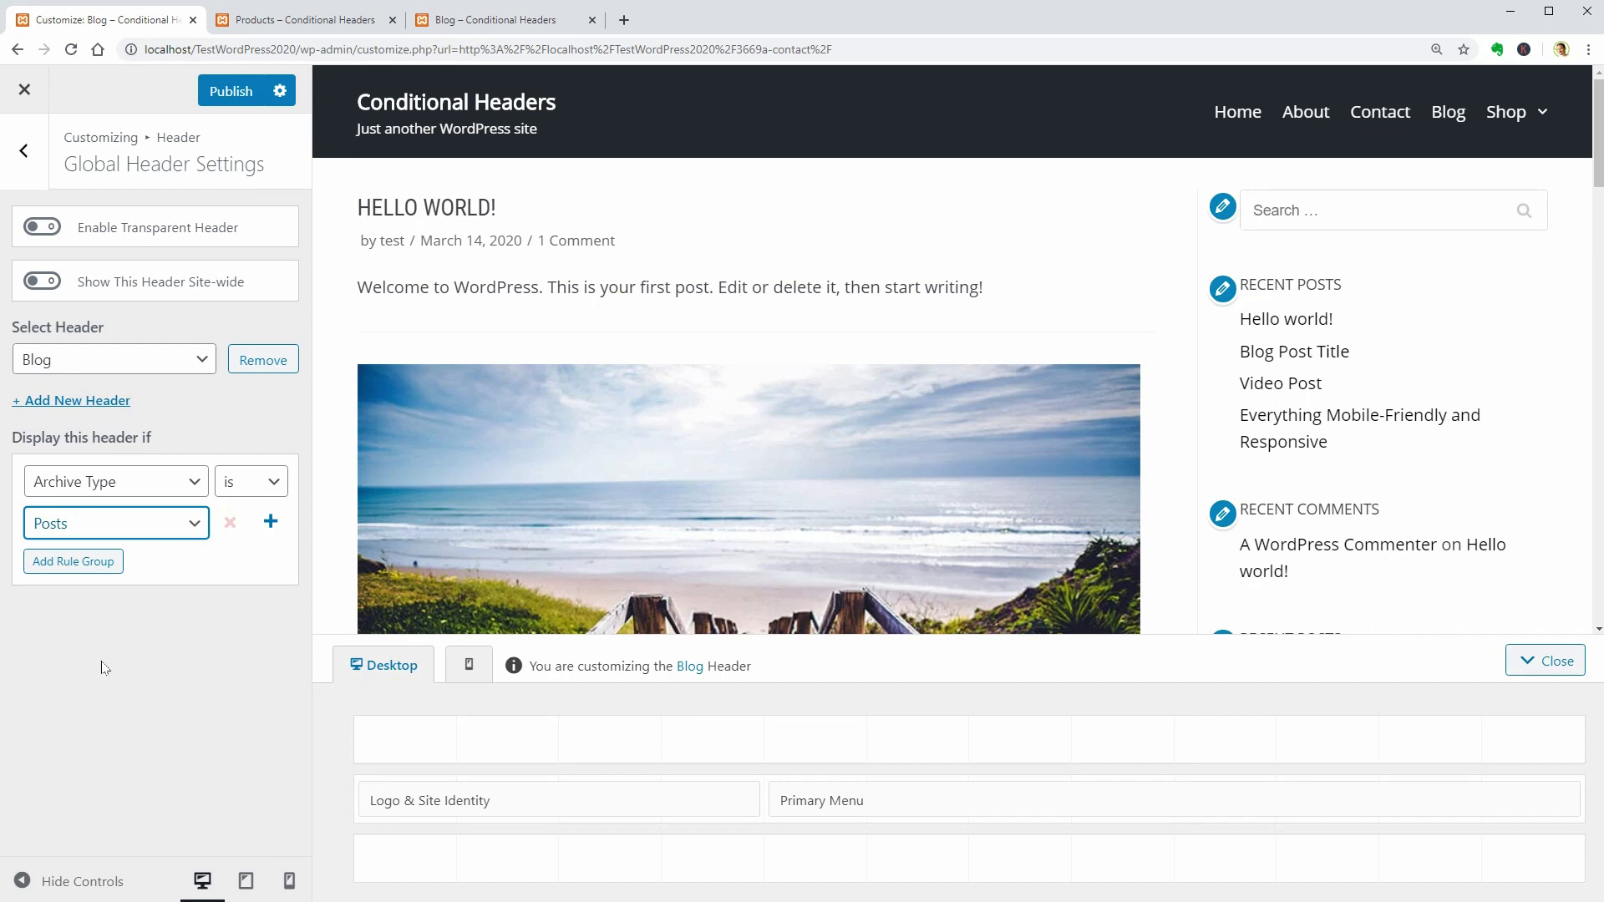
left_click(745, 800)
Replace Header Main's Primary Menu with a Secondary Menu stretched across the full row.
left_click(1564, 800)
left_click(917, 803)
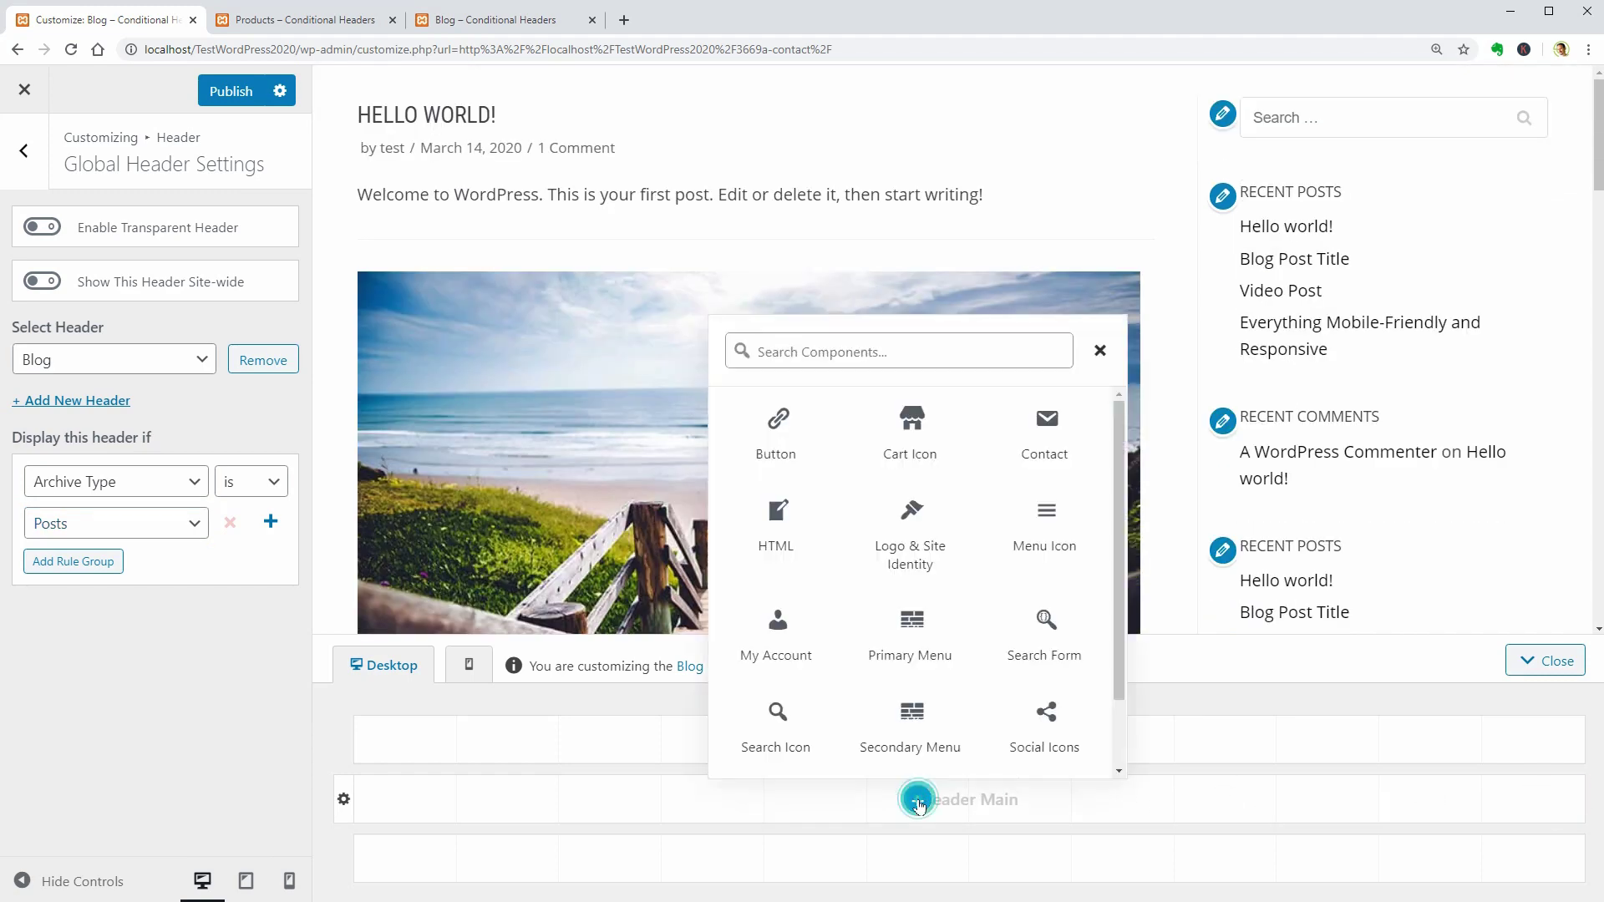
left_click(915, 710)
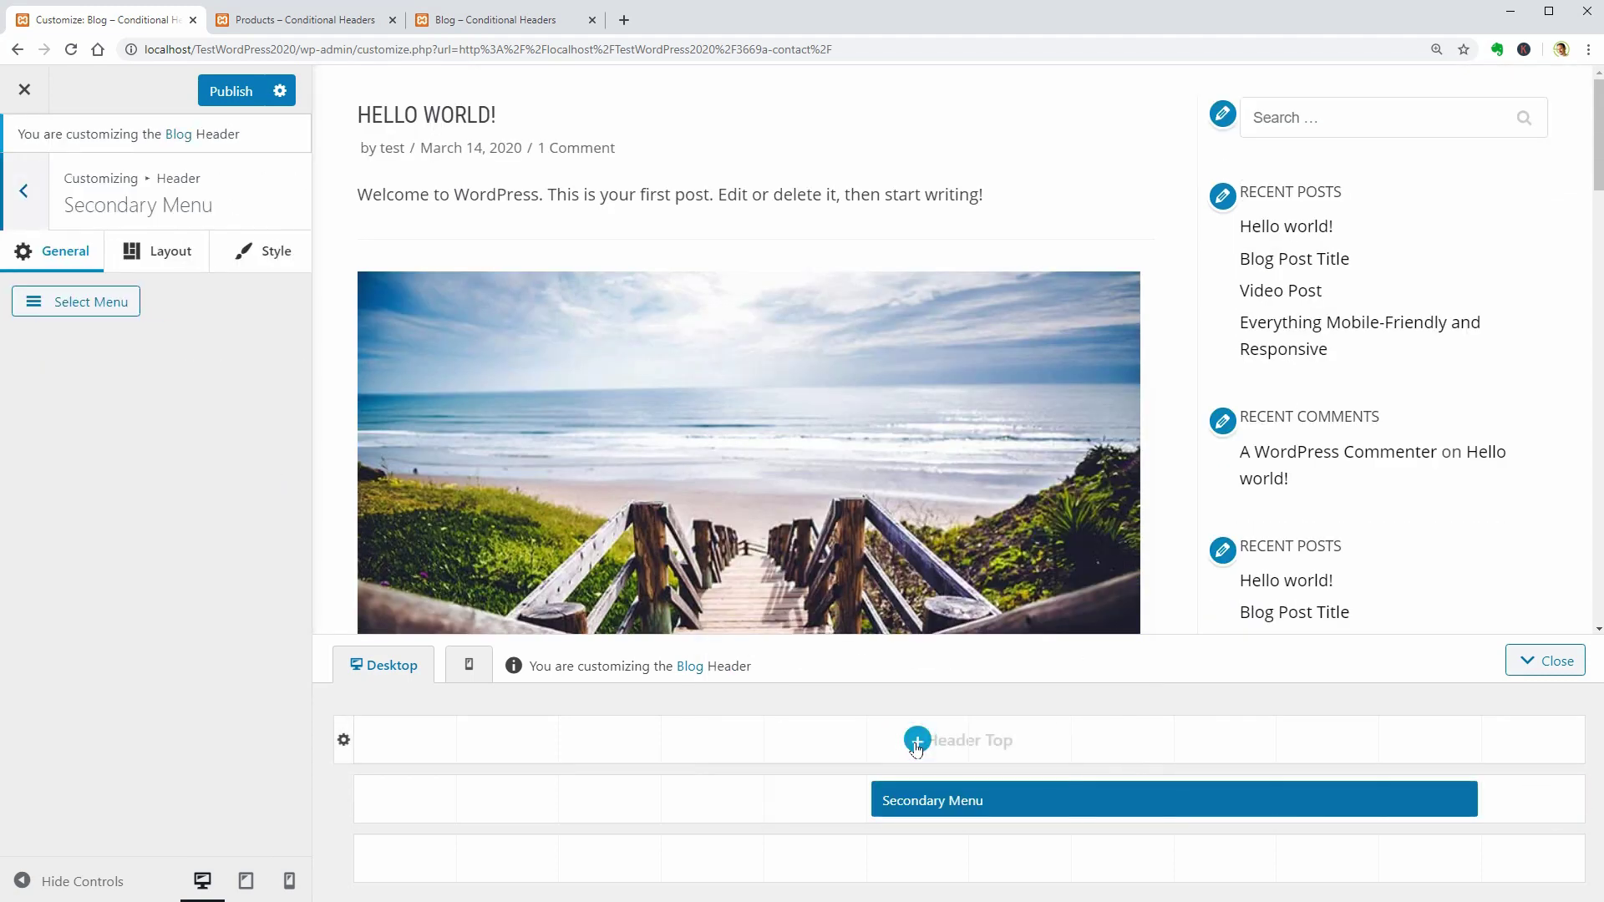
left_click_drag(915, 798, 411, 796)
left_click_drag(1085, 802, 1570, 803)
left_click(75, 303)
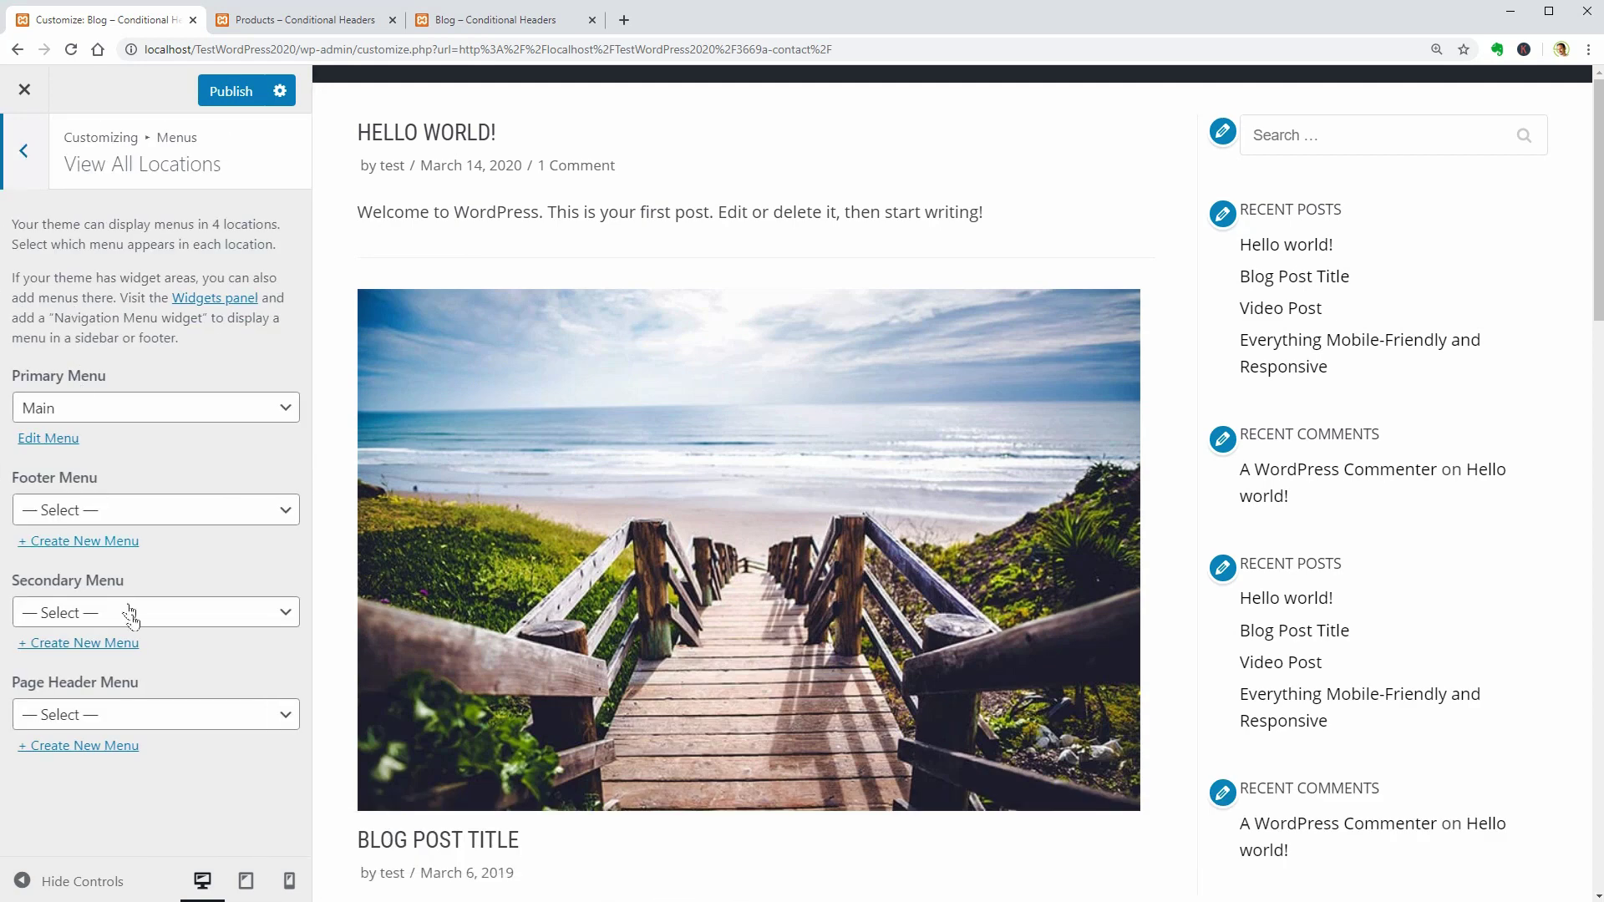
Create a 'Blog' menu for the Secondary Menu location containing Uncategorized, and publish it.
left_click(140, 628)
left_click(143, 611)
left_click(106, 646)
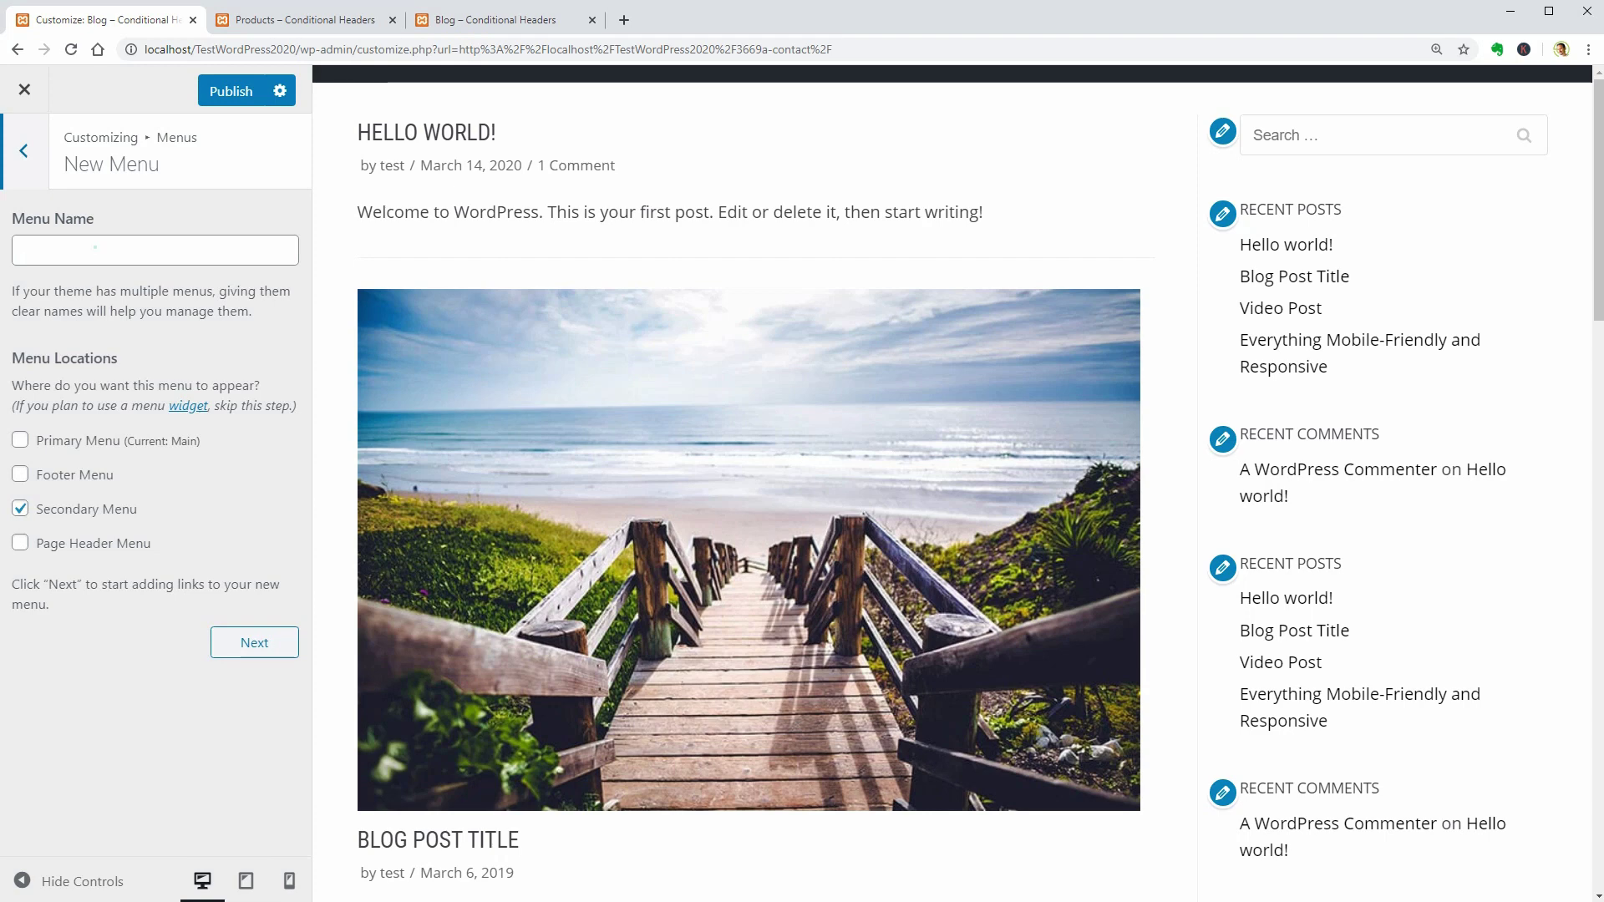
left_click(96, 247)
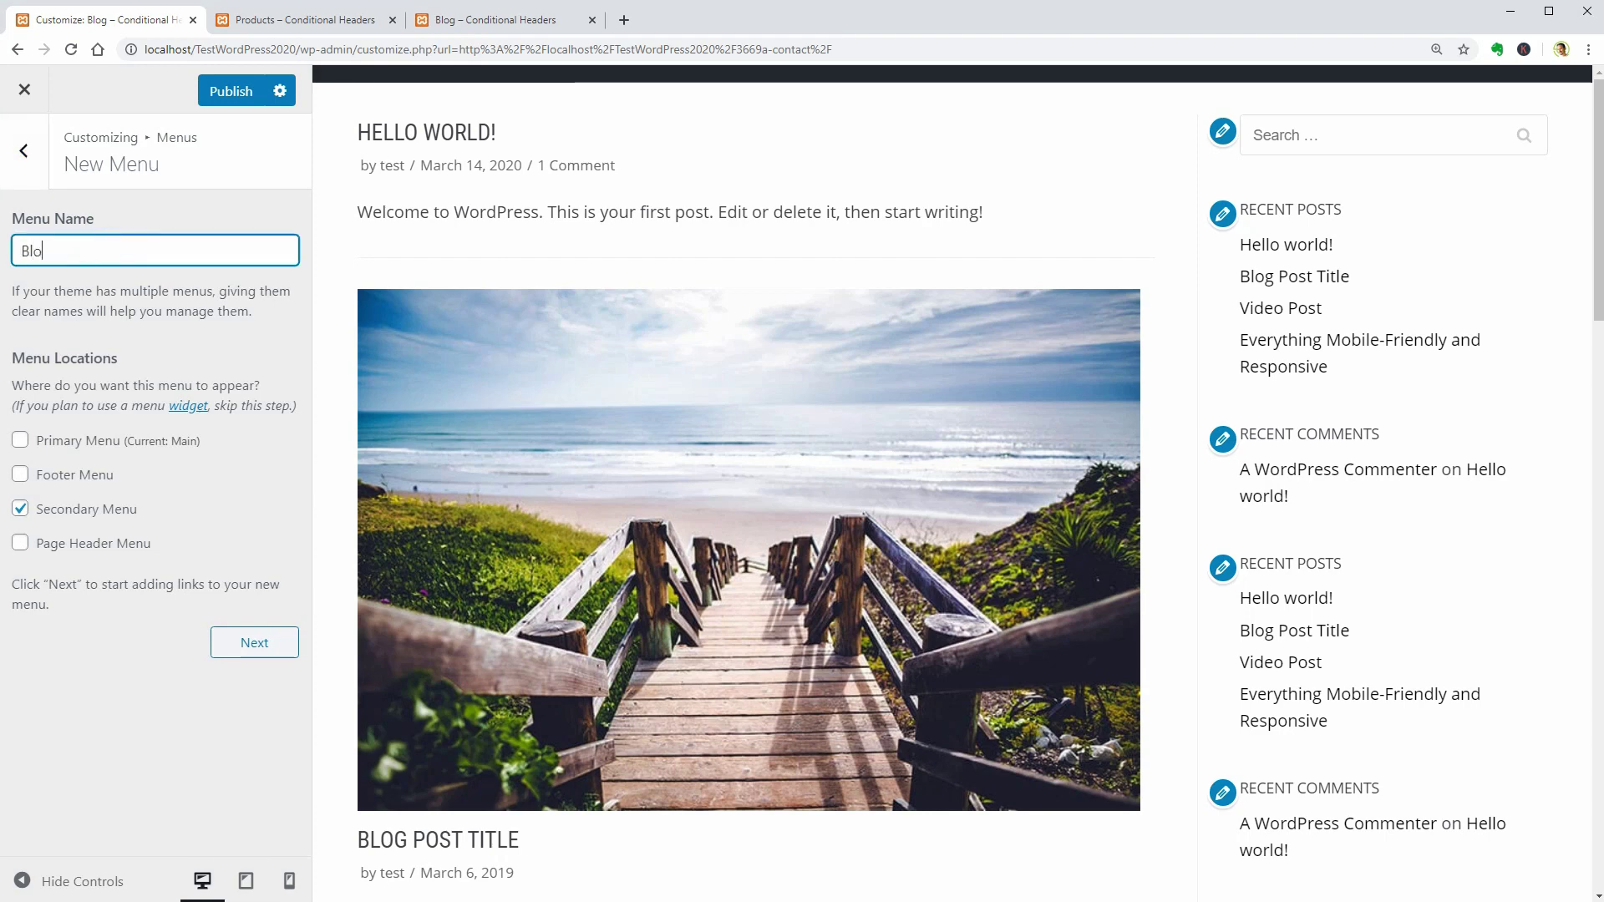
left_click(262, 641)
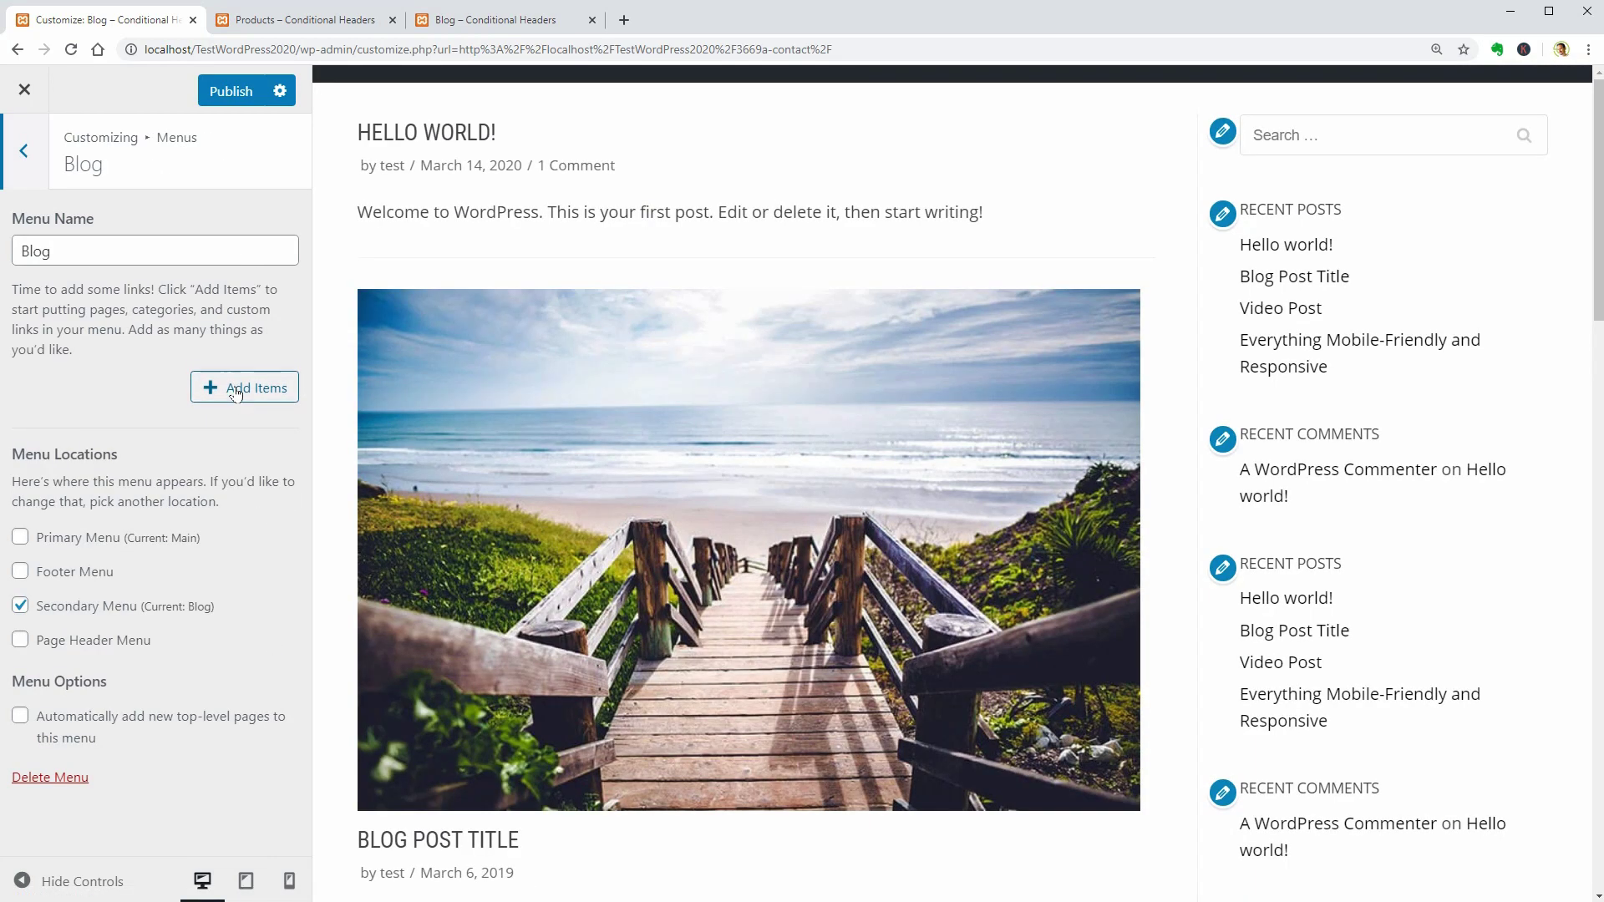
left_click(236, 389)
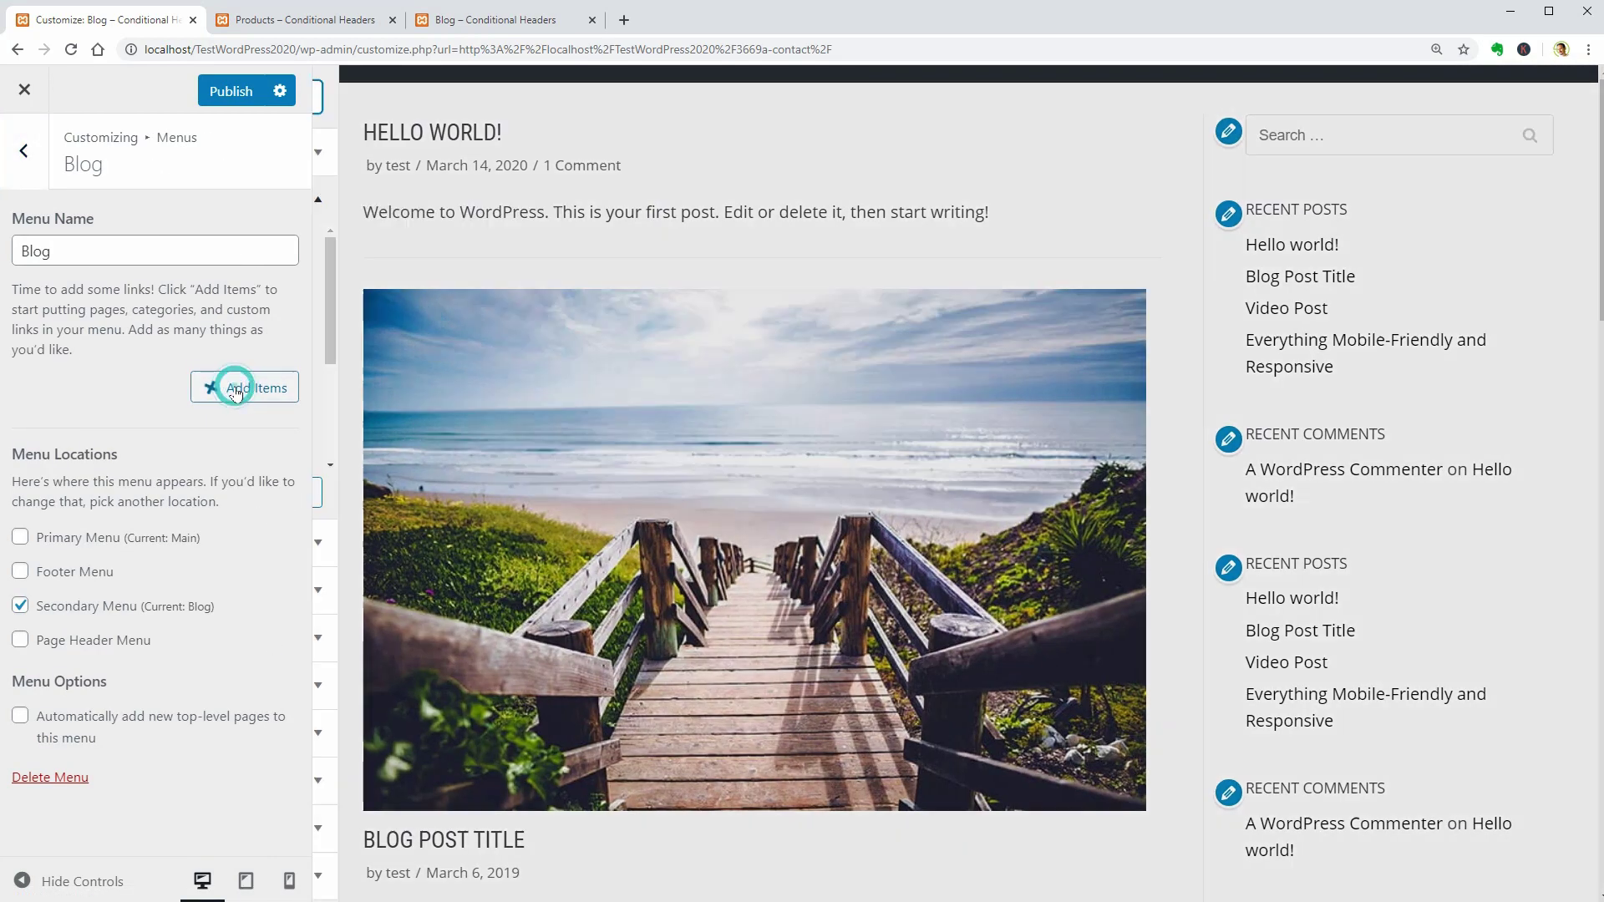
left_click(524, 392)
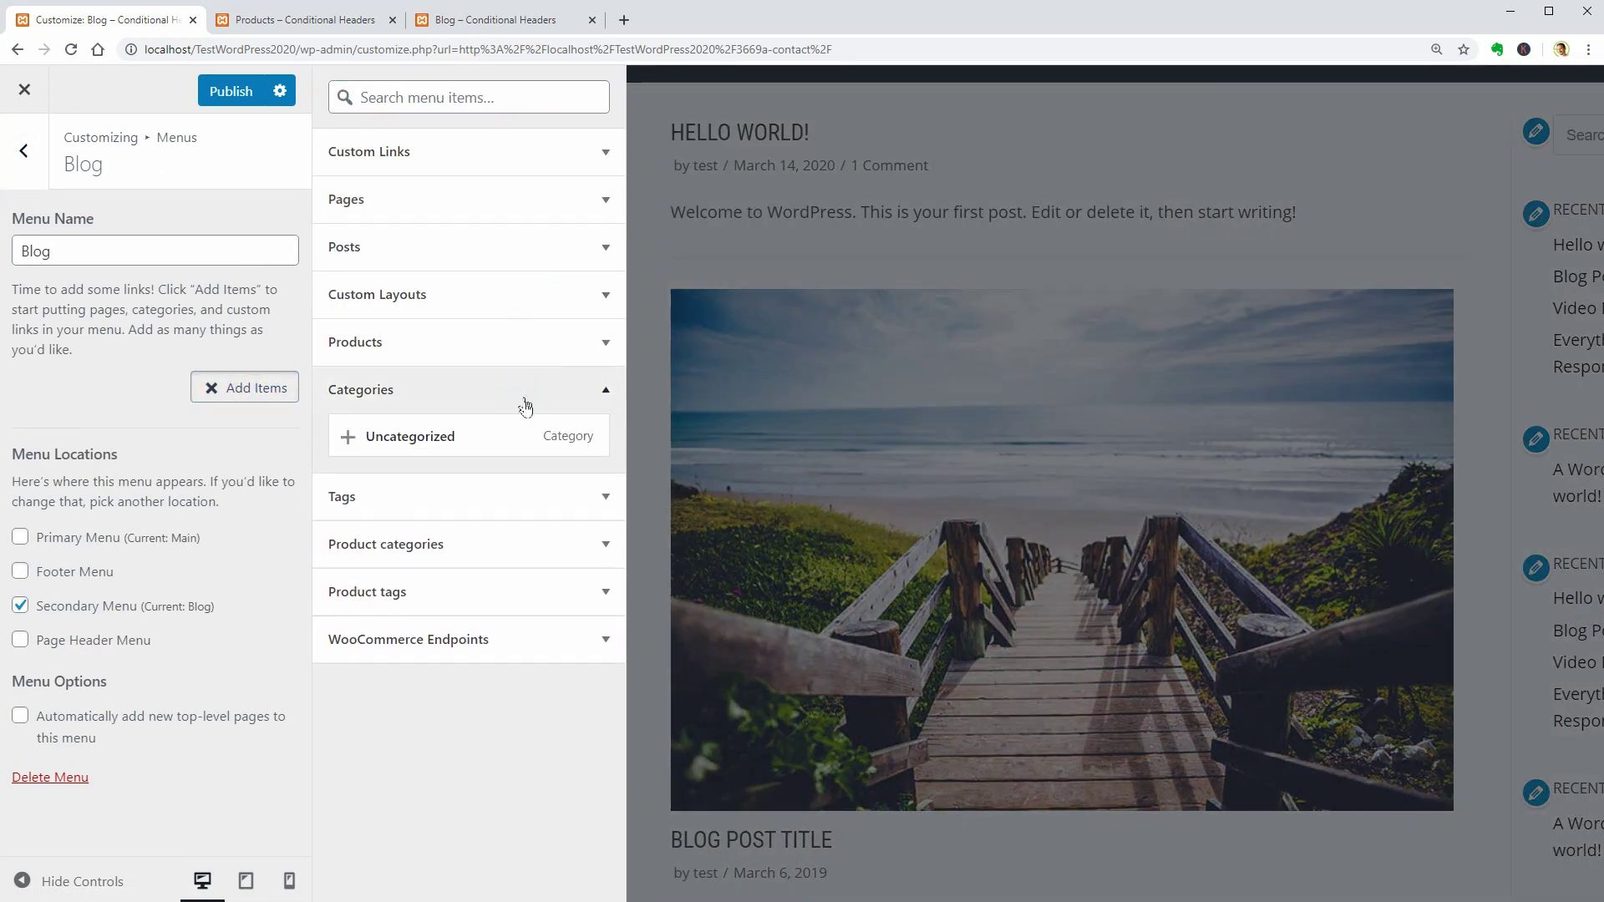
left_click(349, 438)
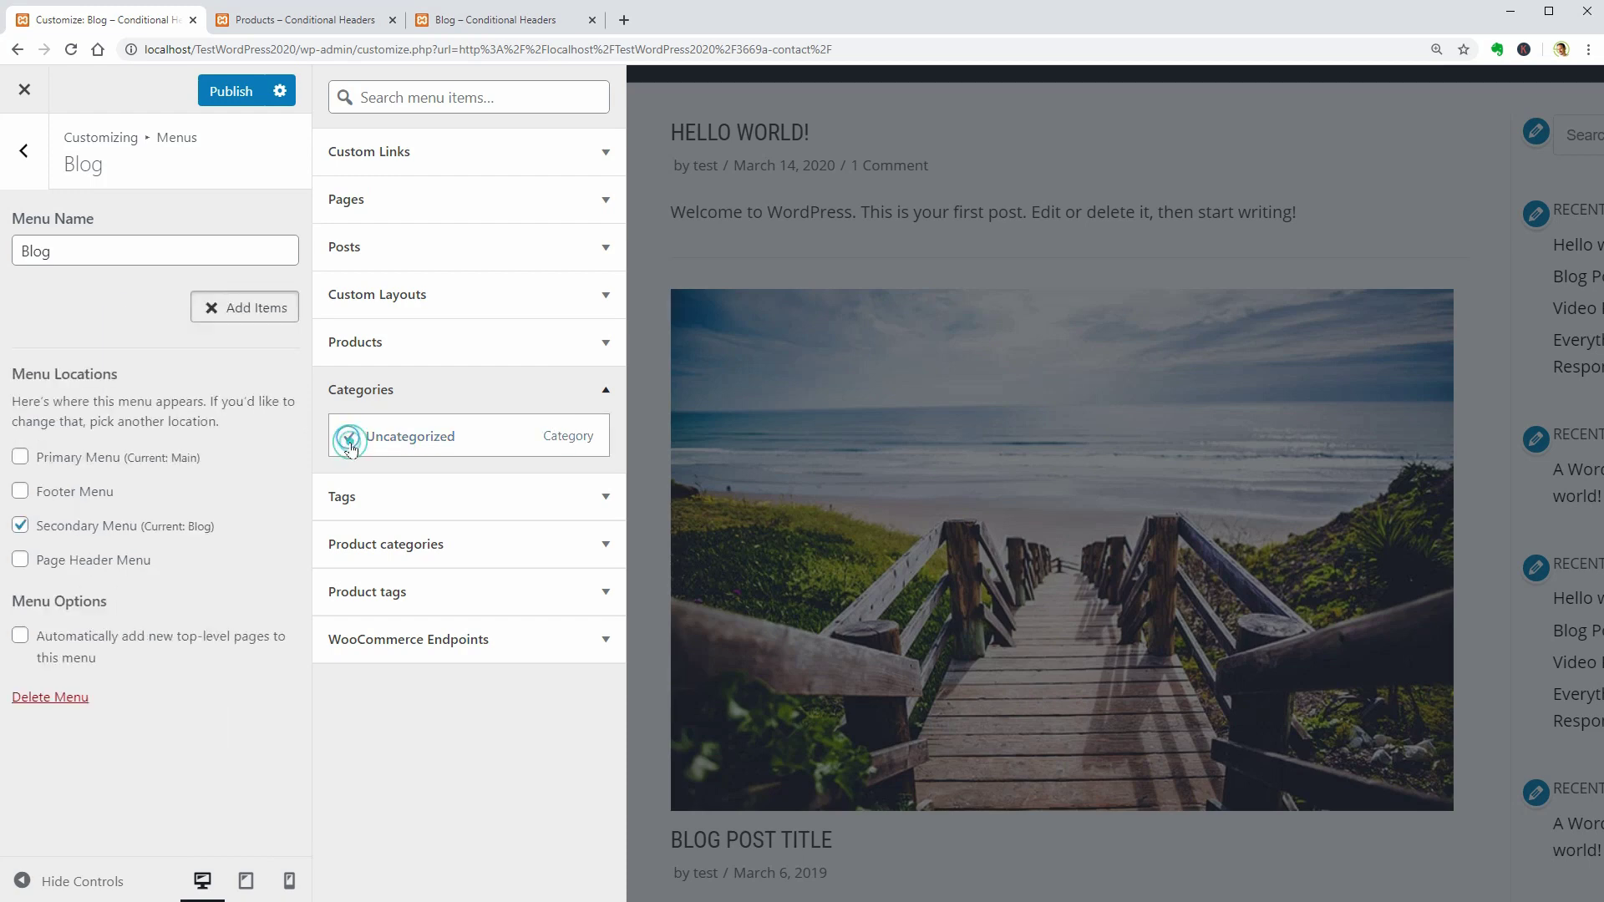
left_click(226, 90)
left_click(23, 151)
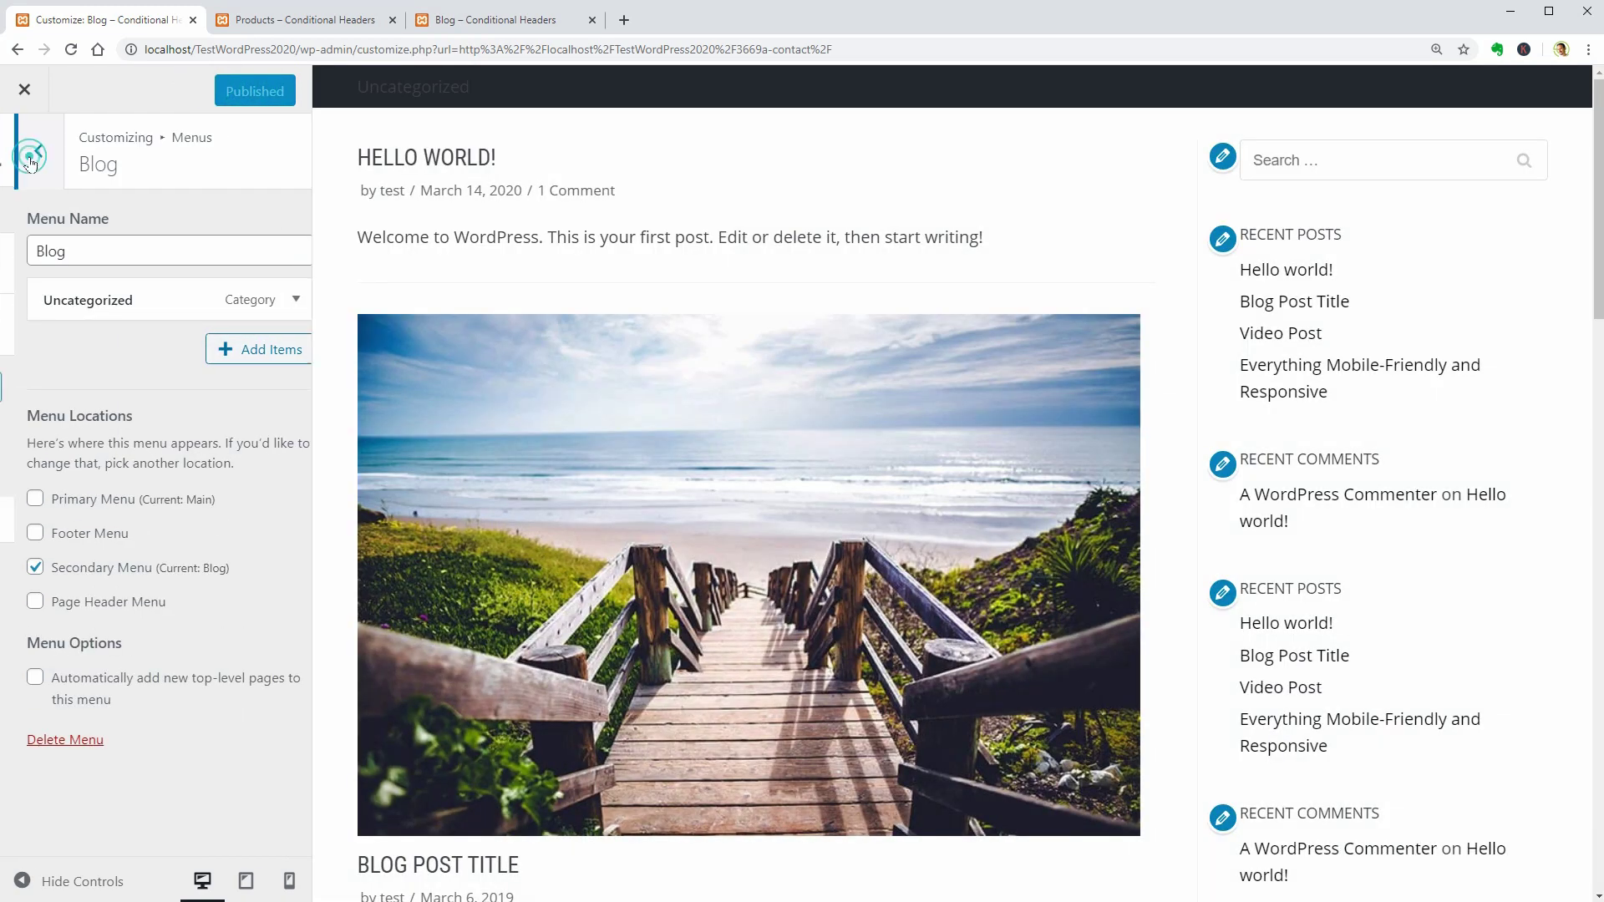
Make the Secondary Menu items white and centre-aligned.
left_click(23, 149)
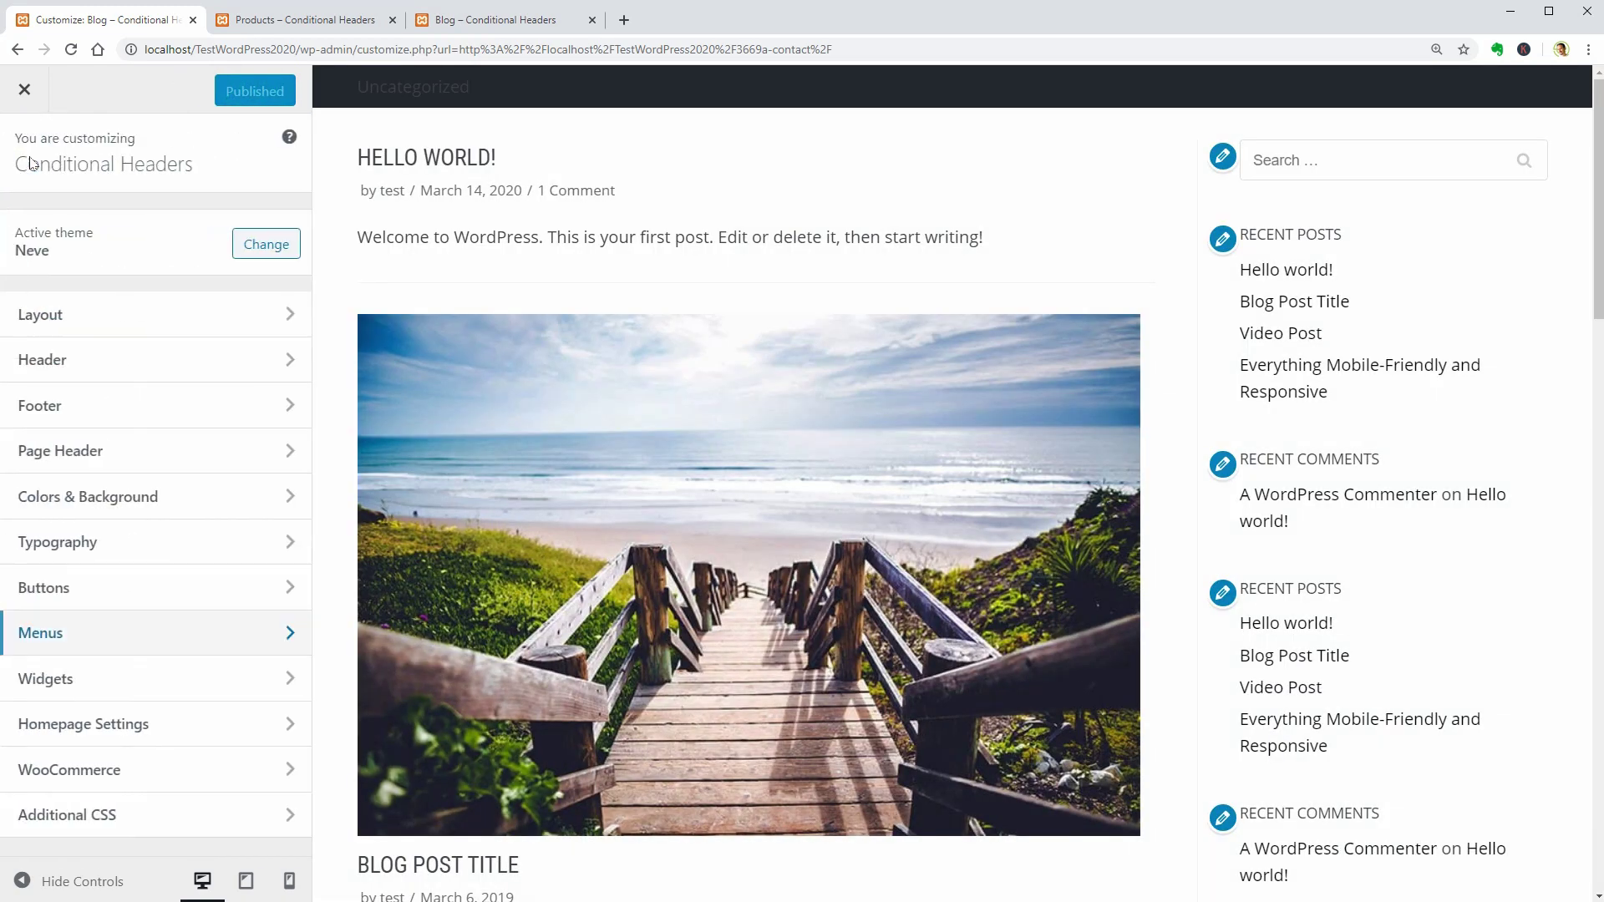
left_click(222, 358)
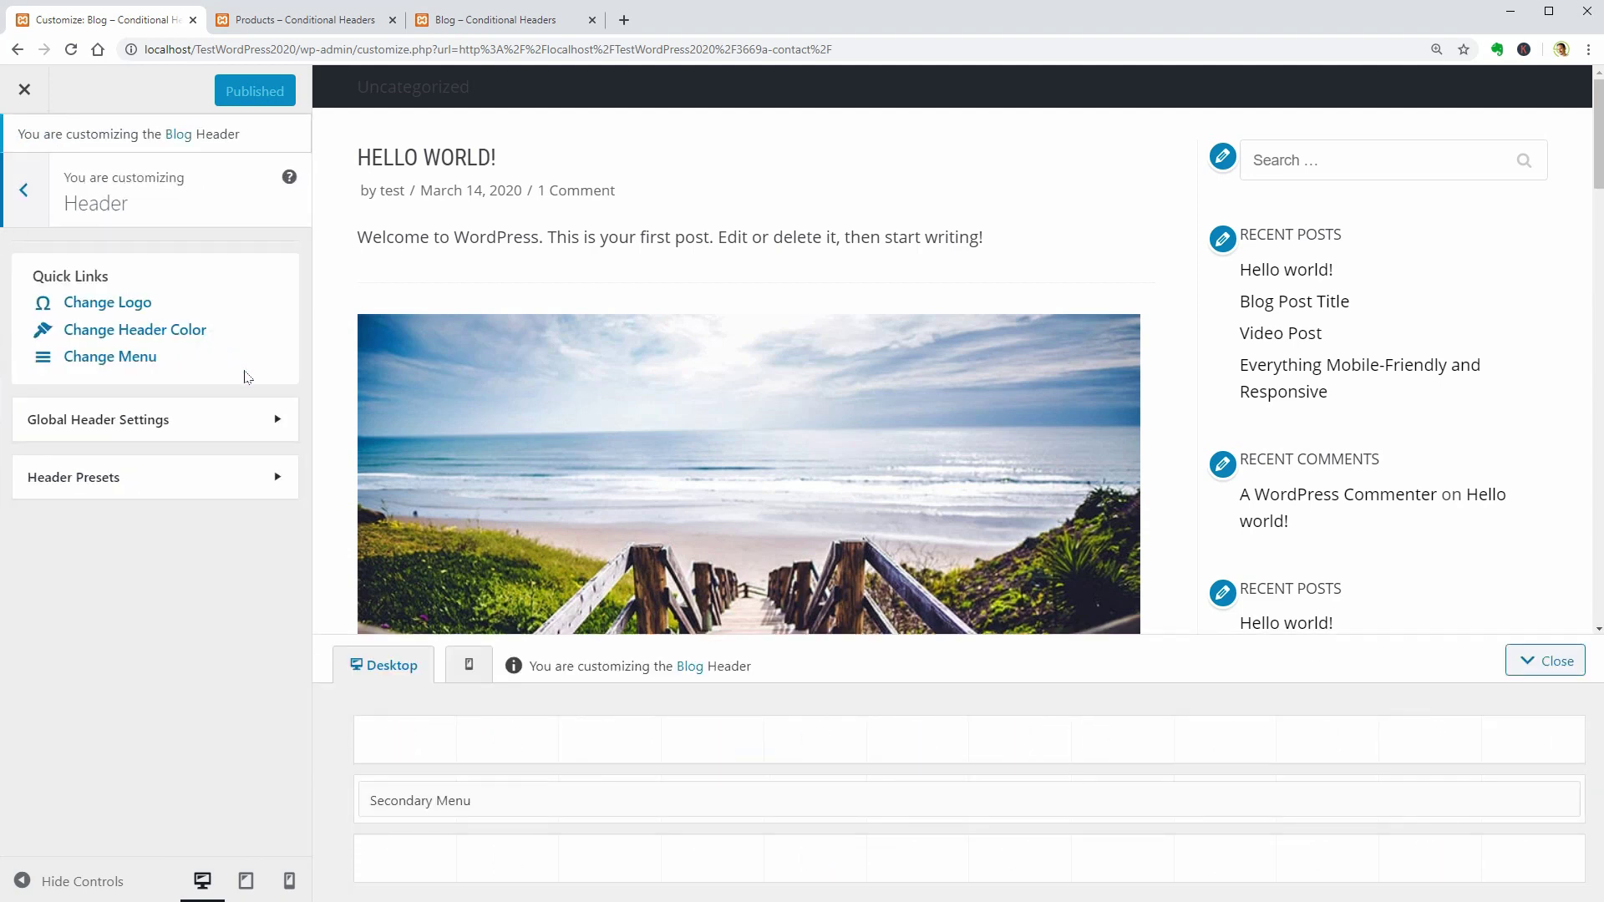
left_click(259, 420)
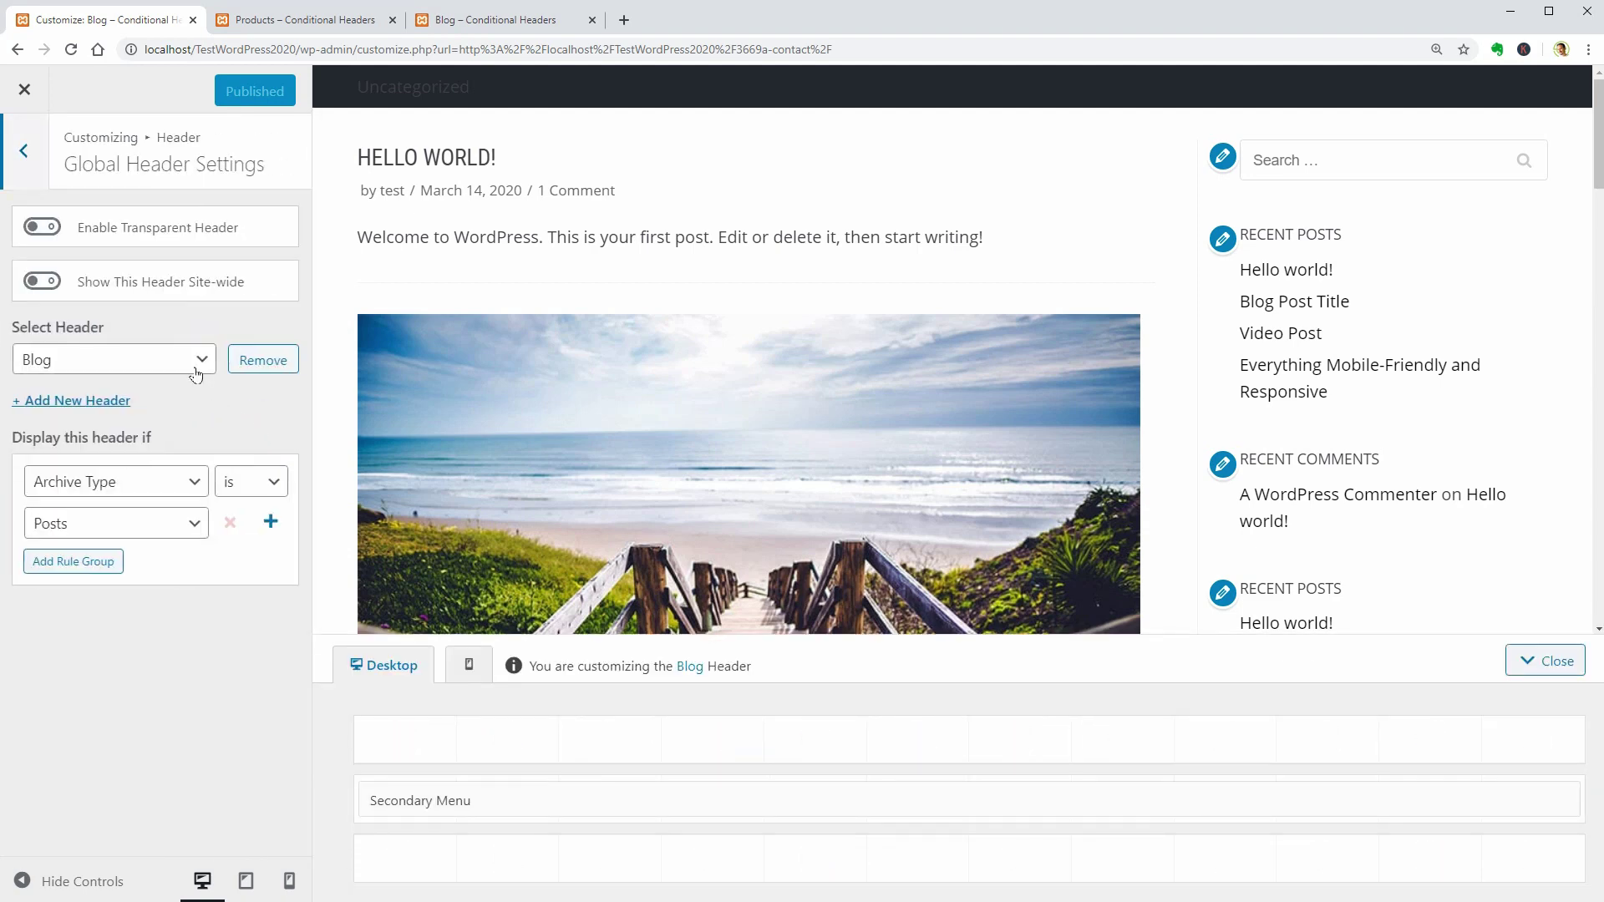
left_click(979, 800)
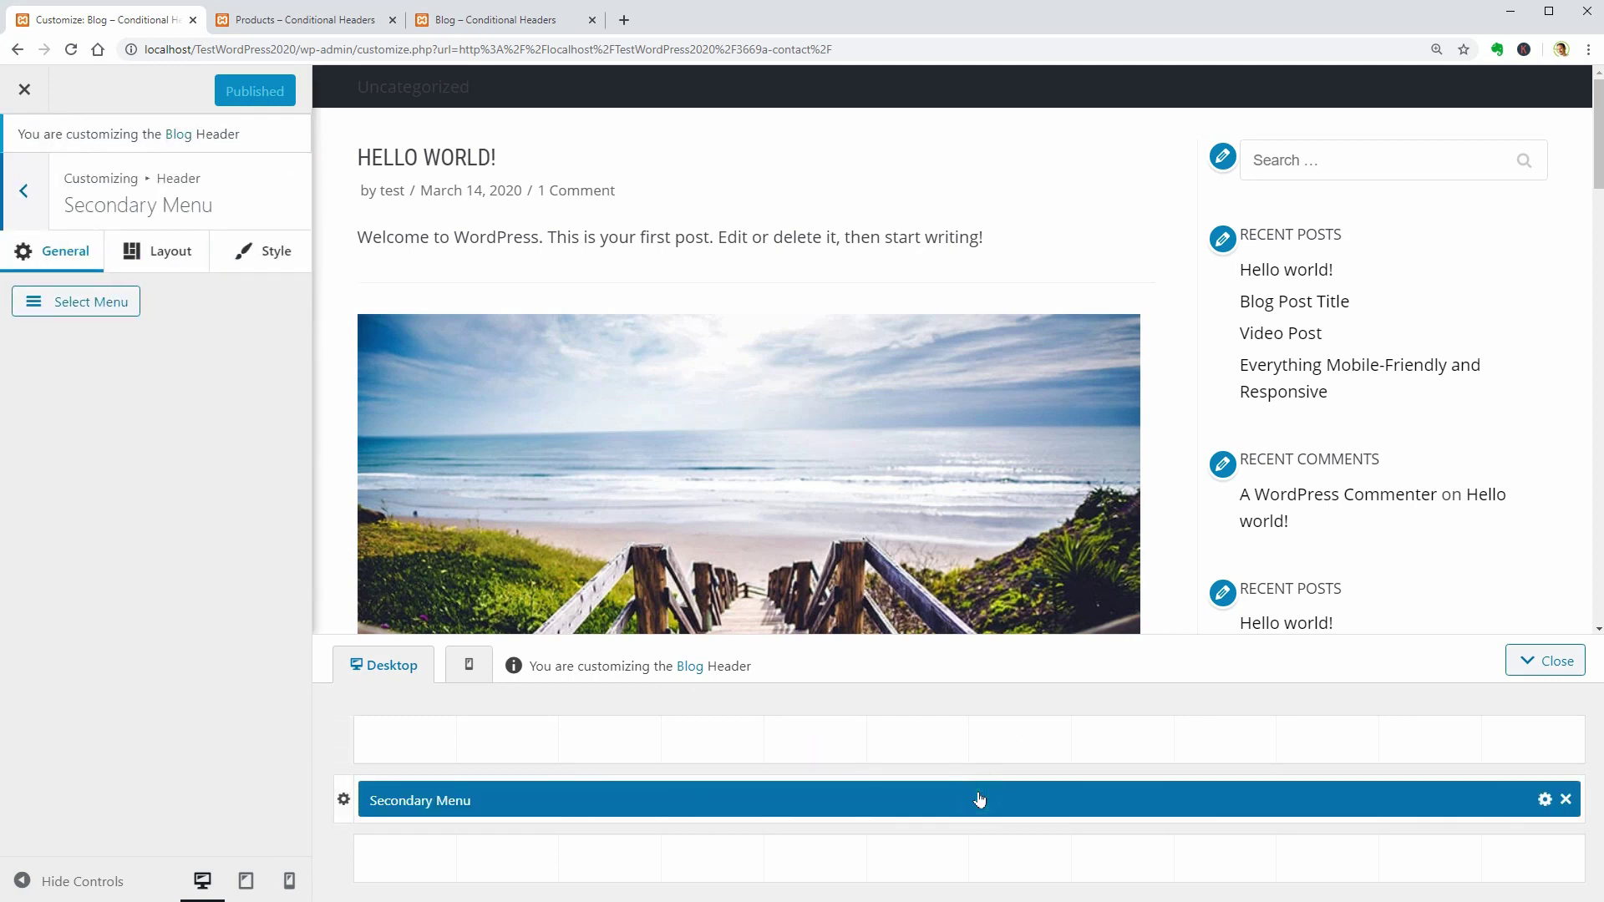
left_click(276, 250)
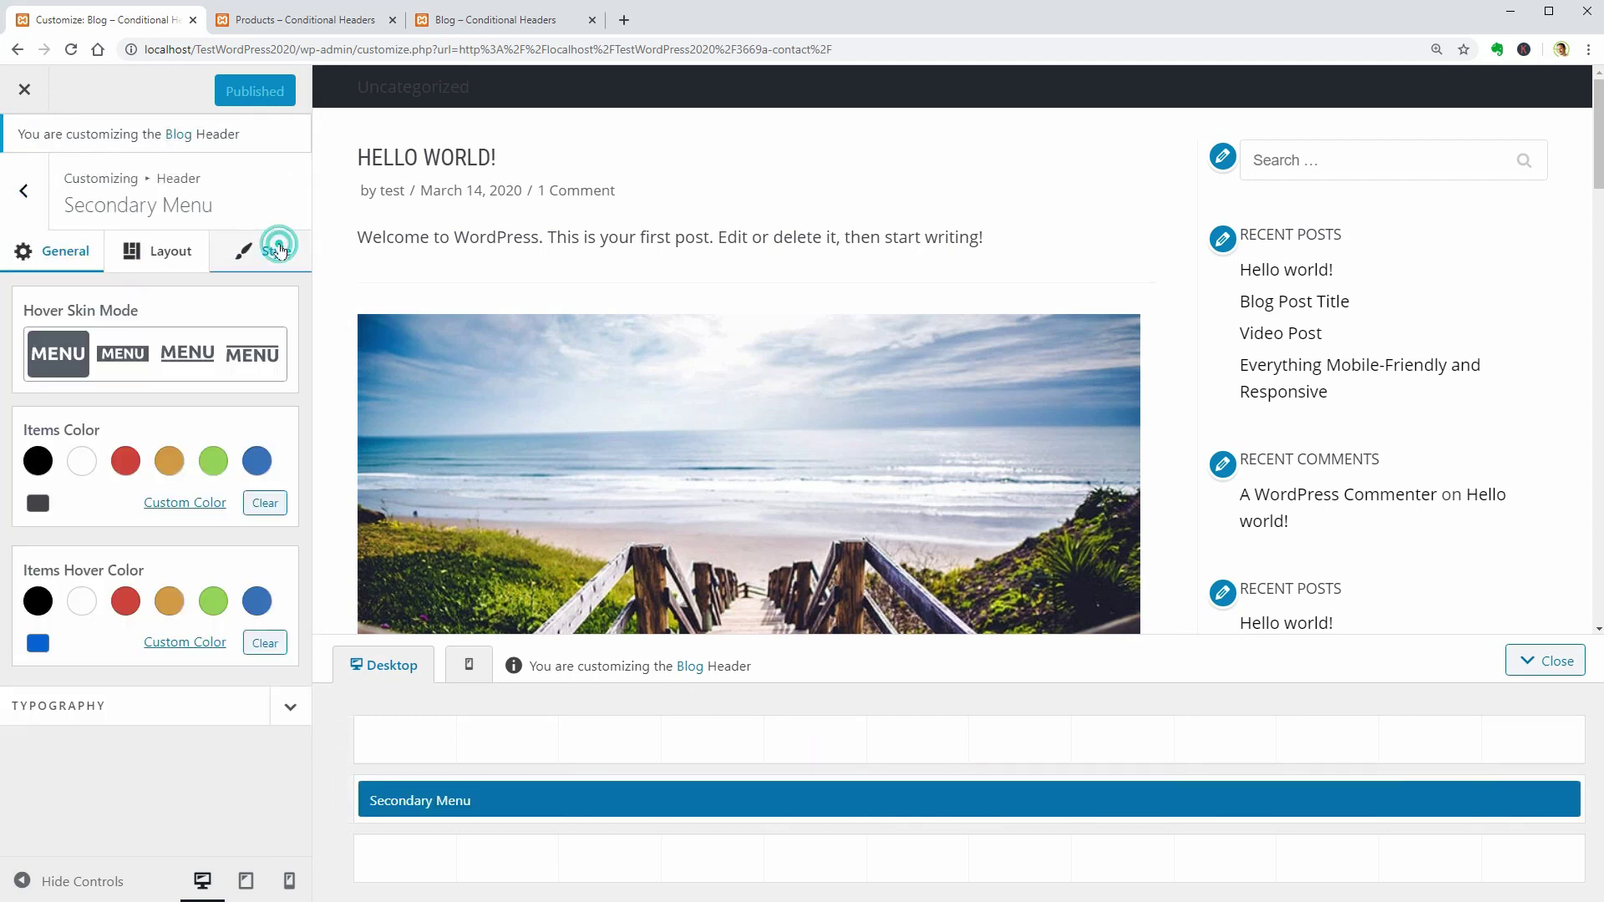
left_click(81, 461)
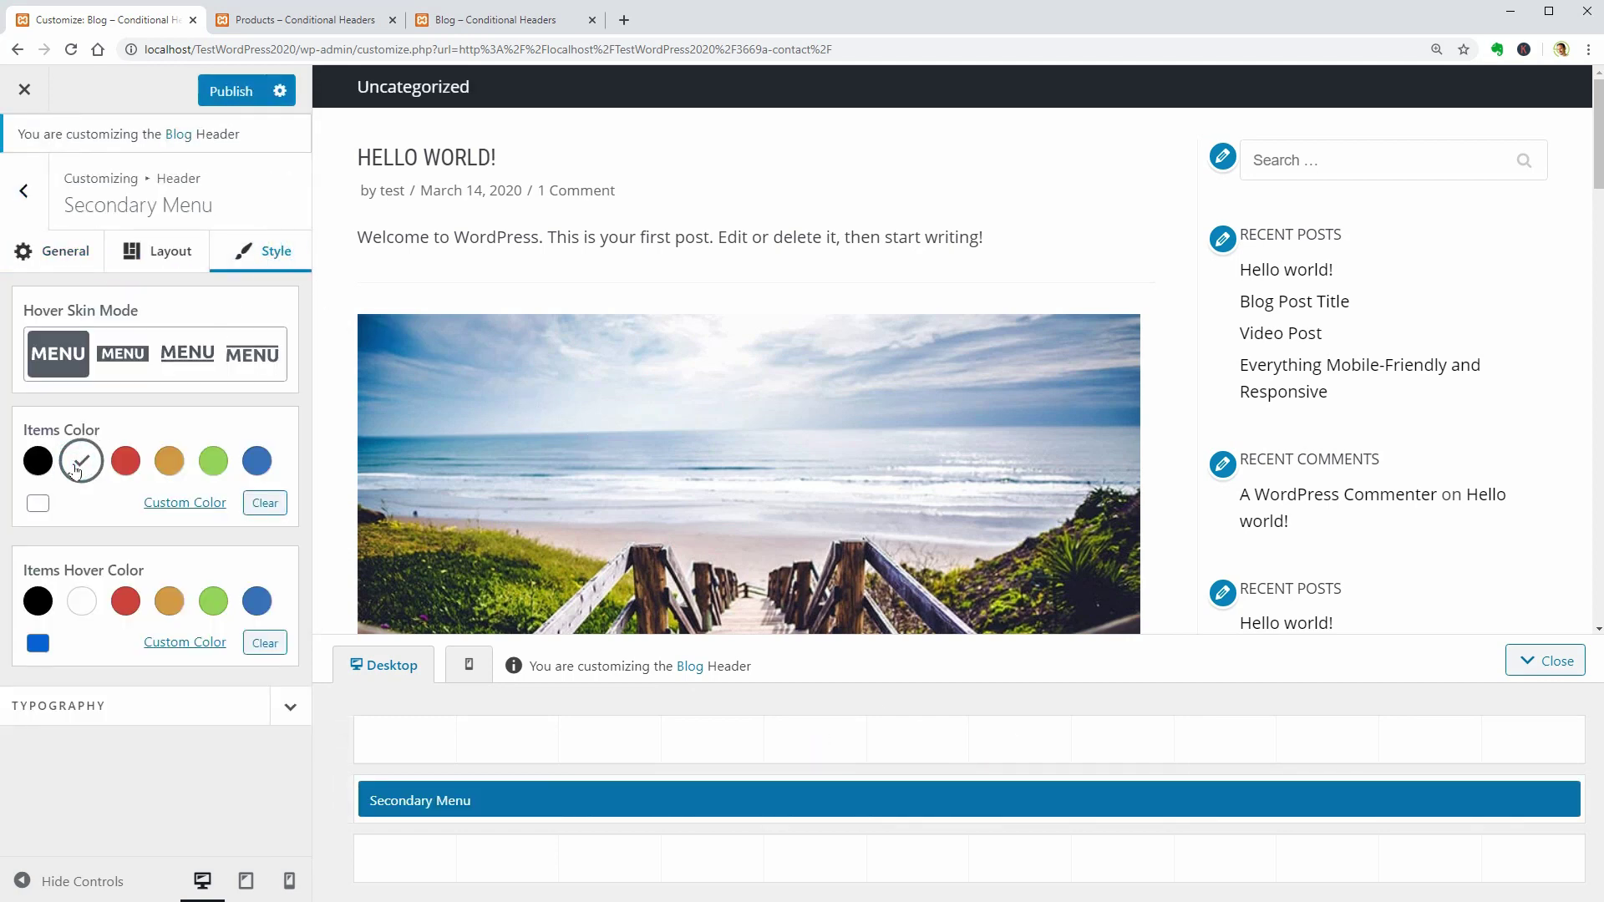
left_click(156, 250)
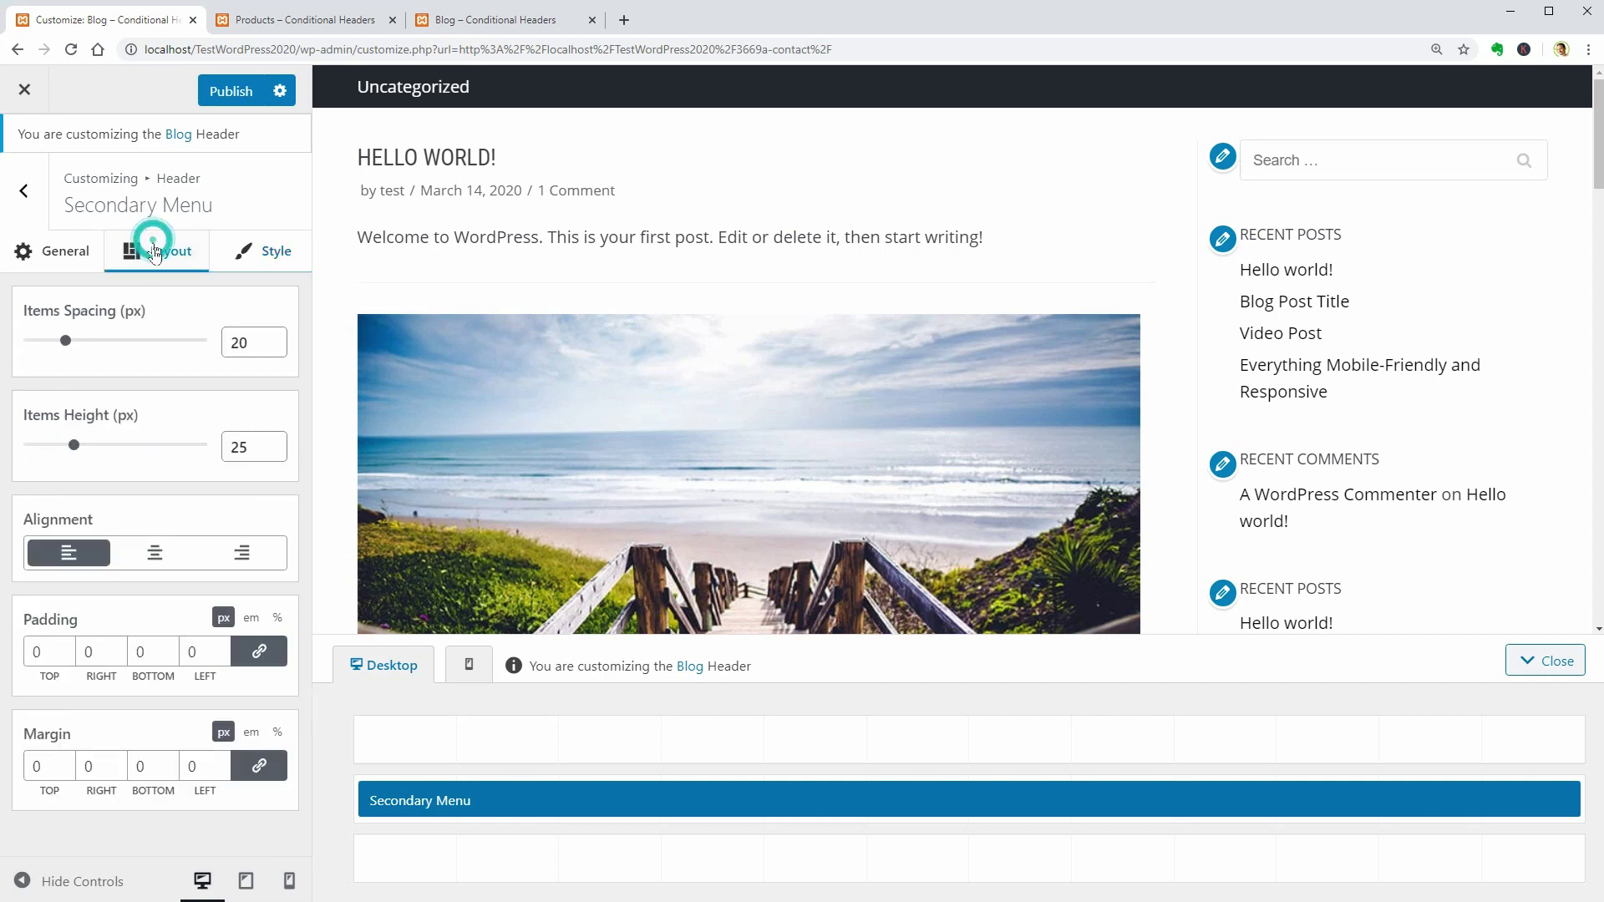
left_click(154, 555)
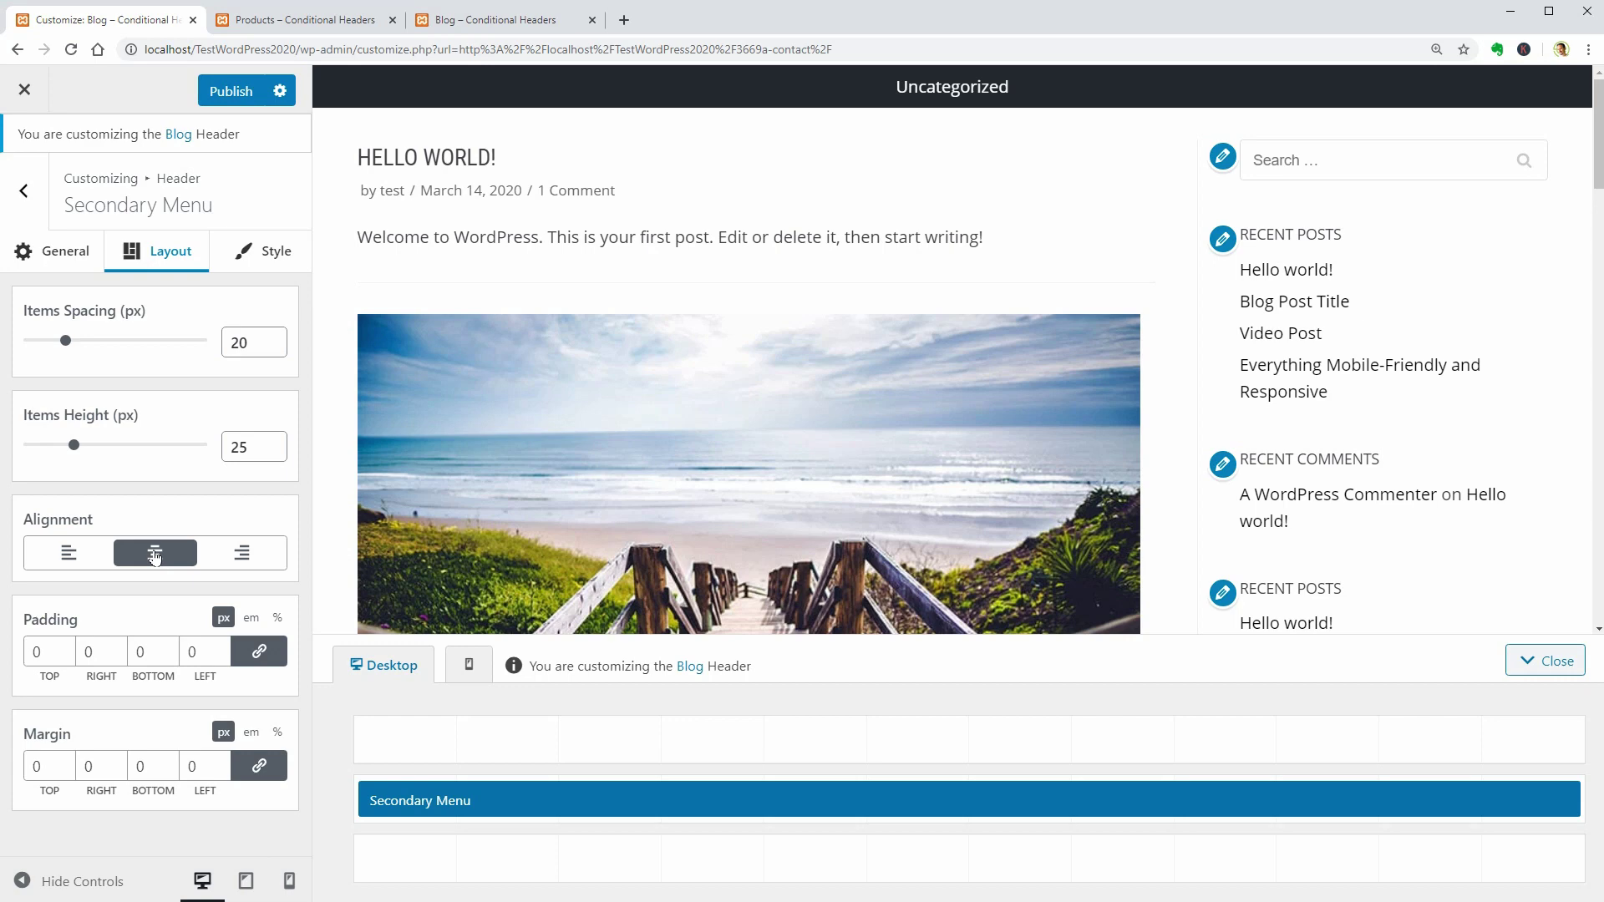
Add a Search Icon to the Blog header's main row.
mouse_move(1207, 800)
left_click(1535, 800)
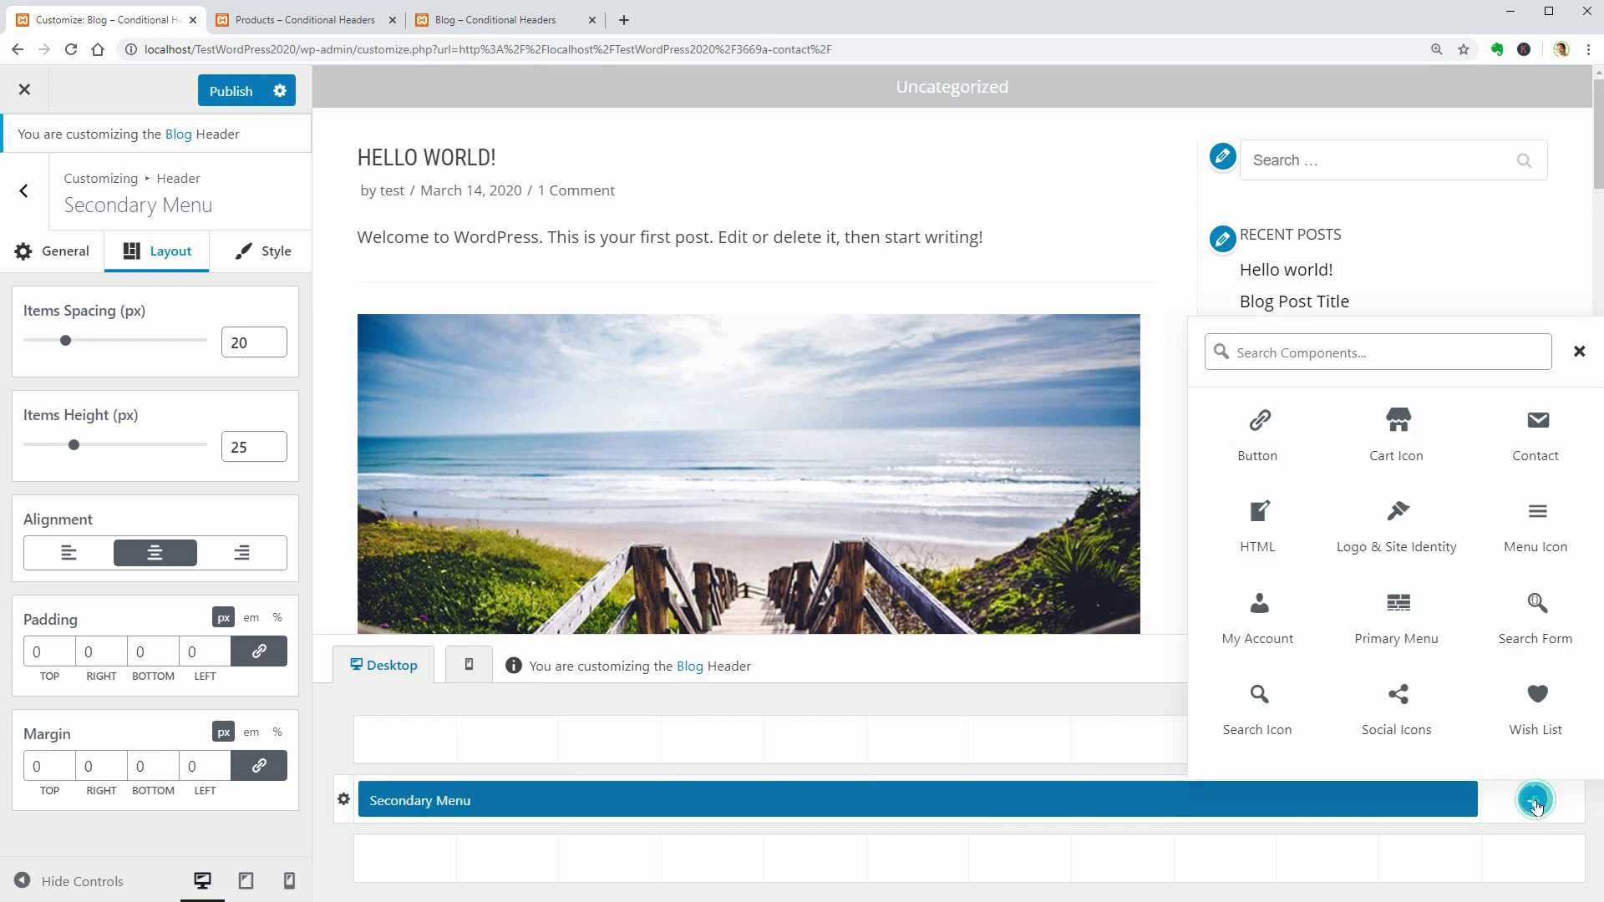
left_click(1263, 706)
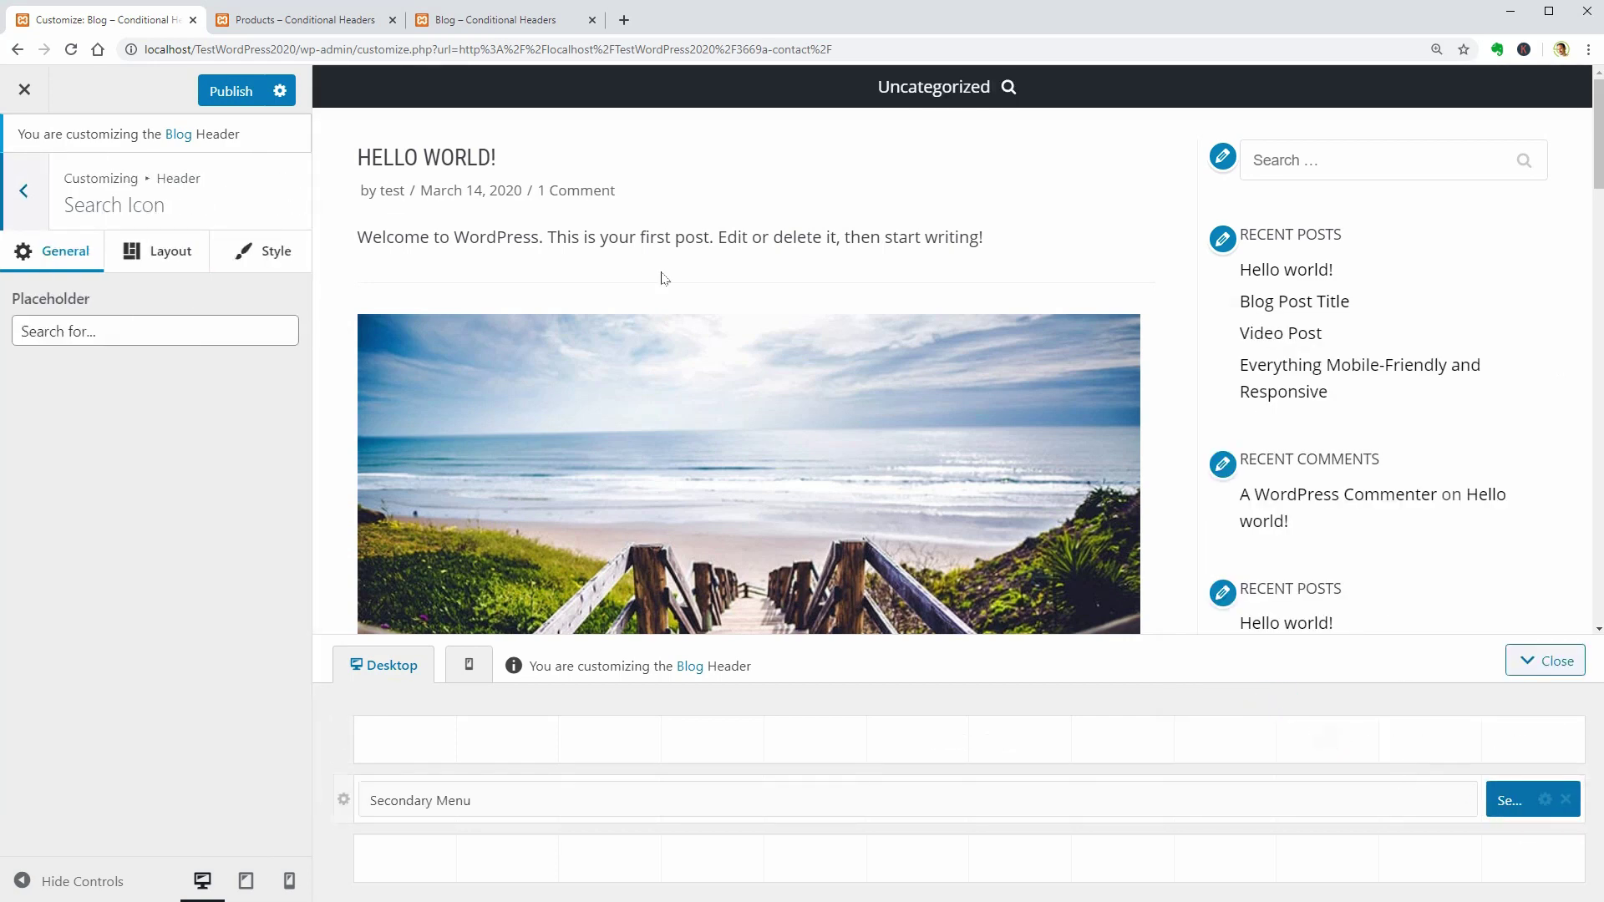
Publish the Blog header and reload the live Blog page to check it.
left_click(223, 92)
left_click(305, 20)
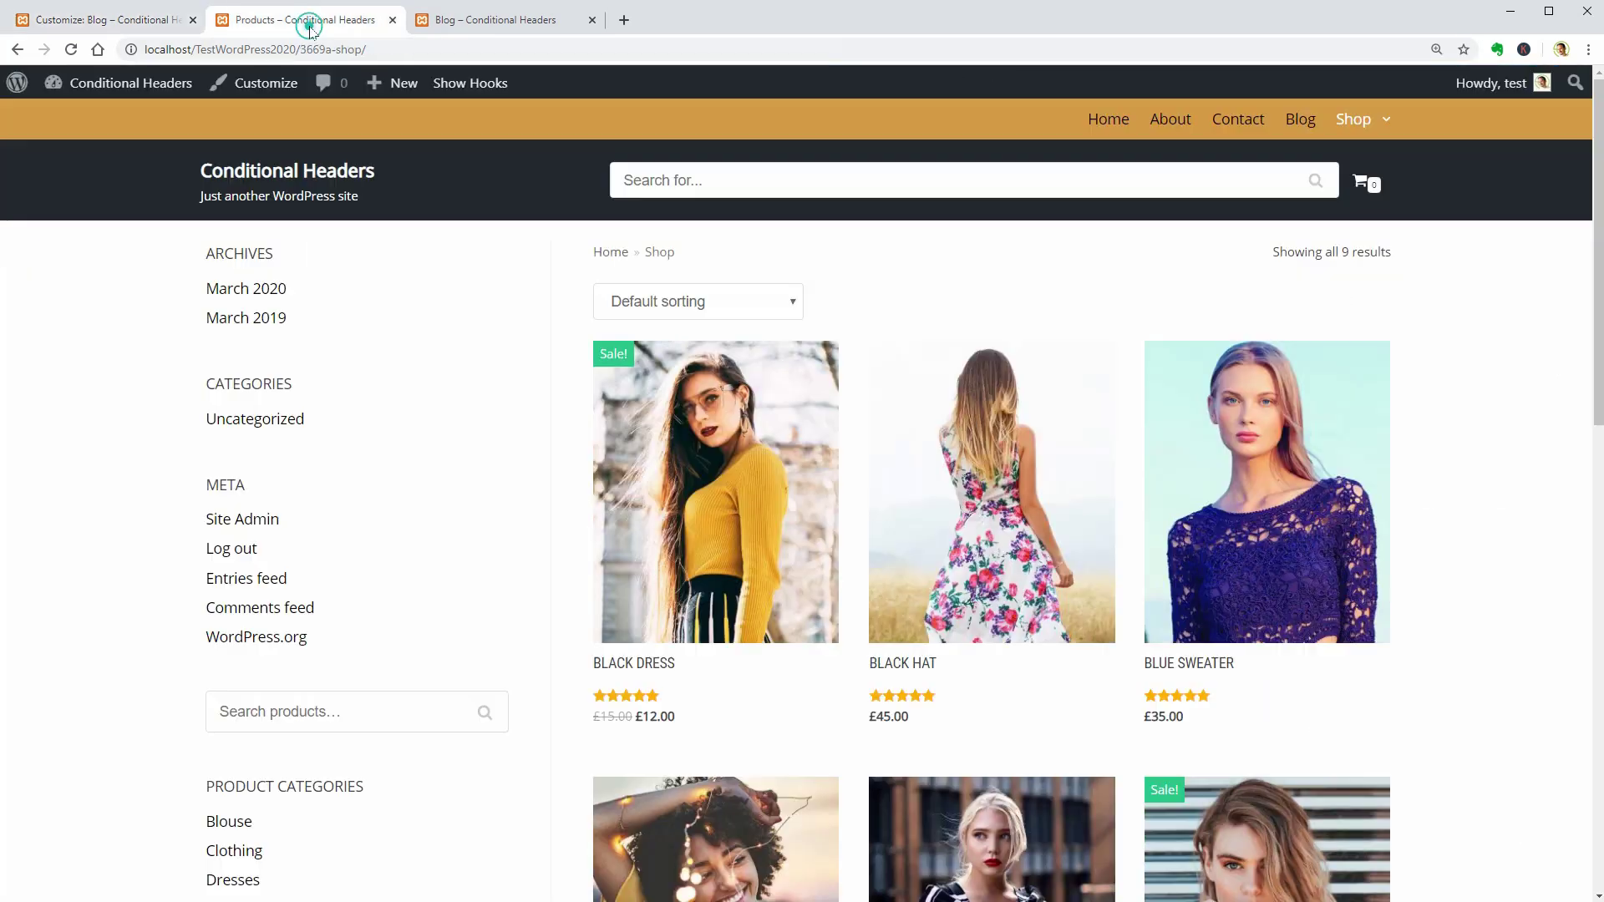
left_click(1300, 120)
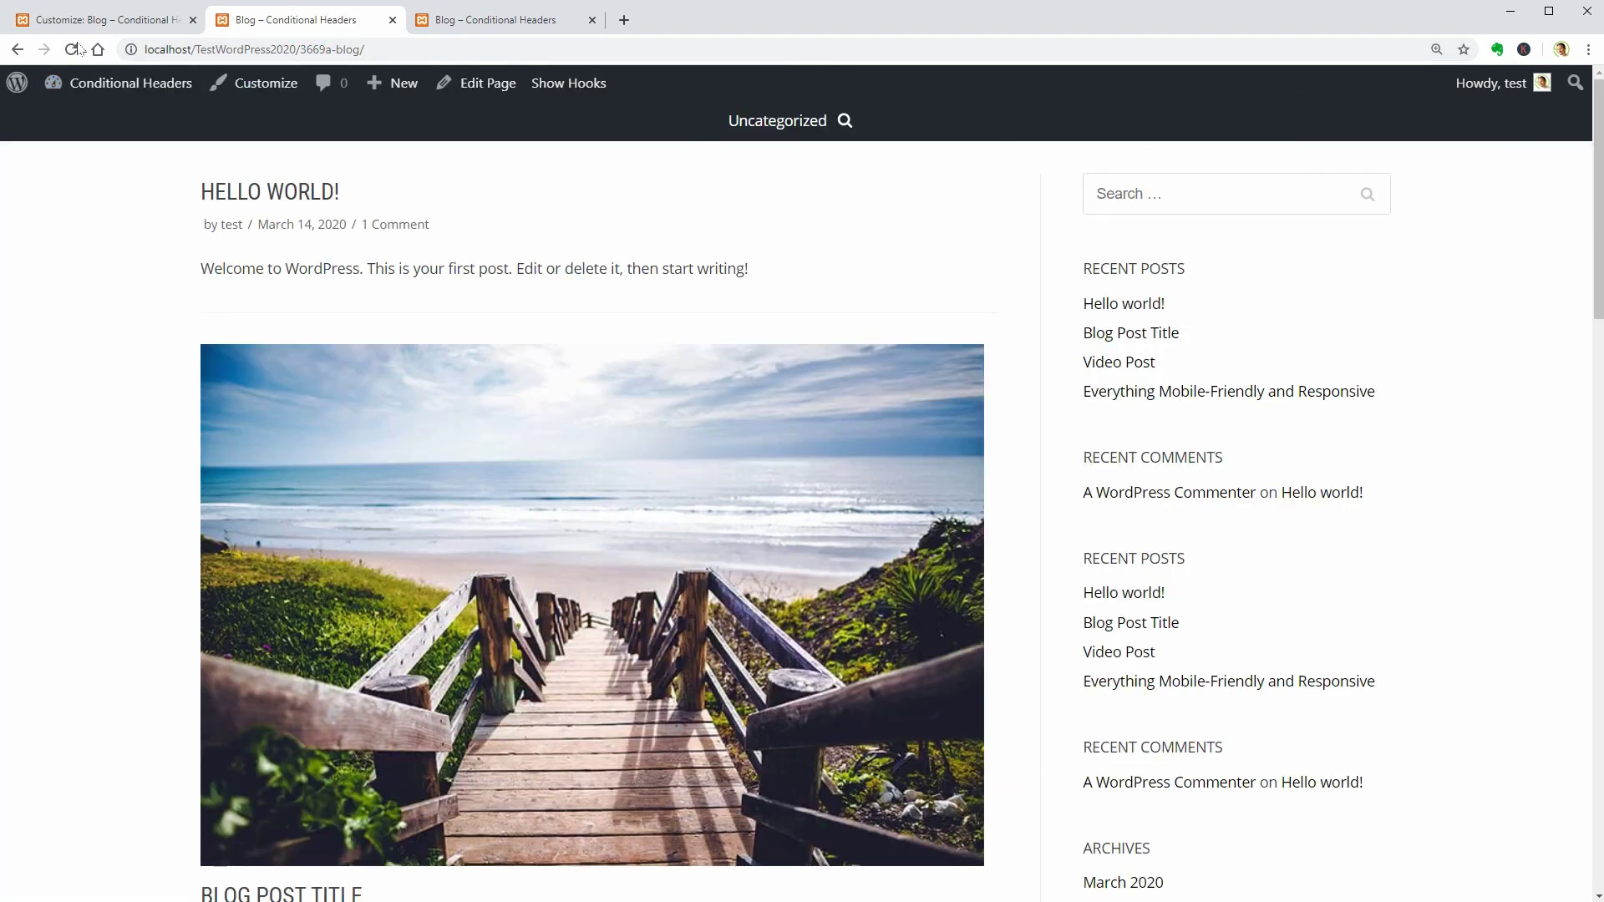
left_click(71, 49)
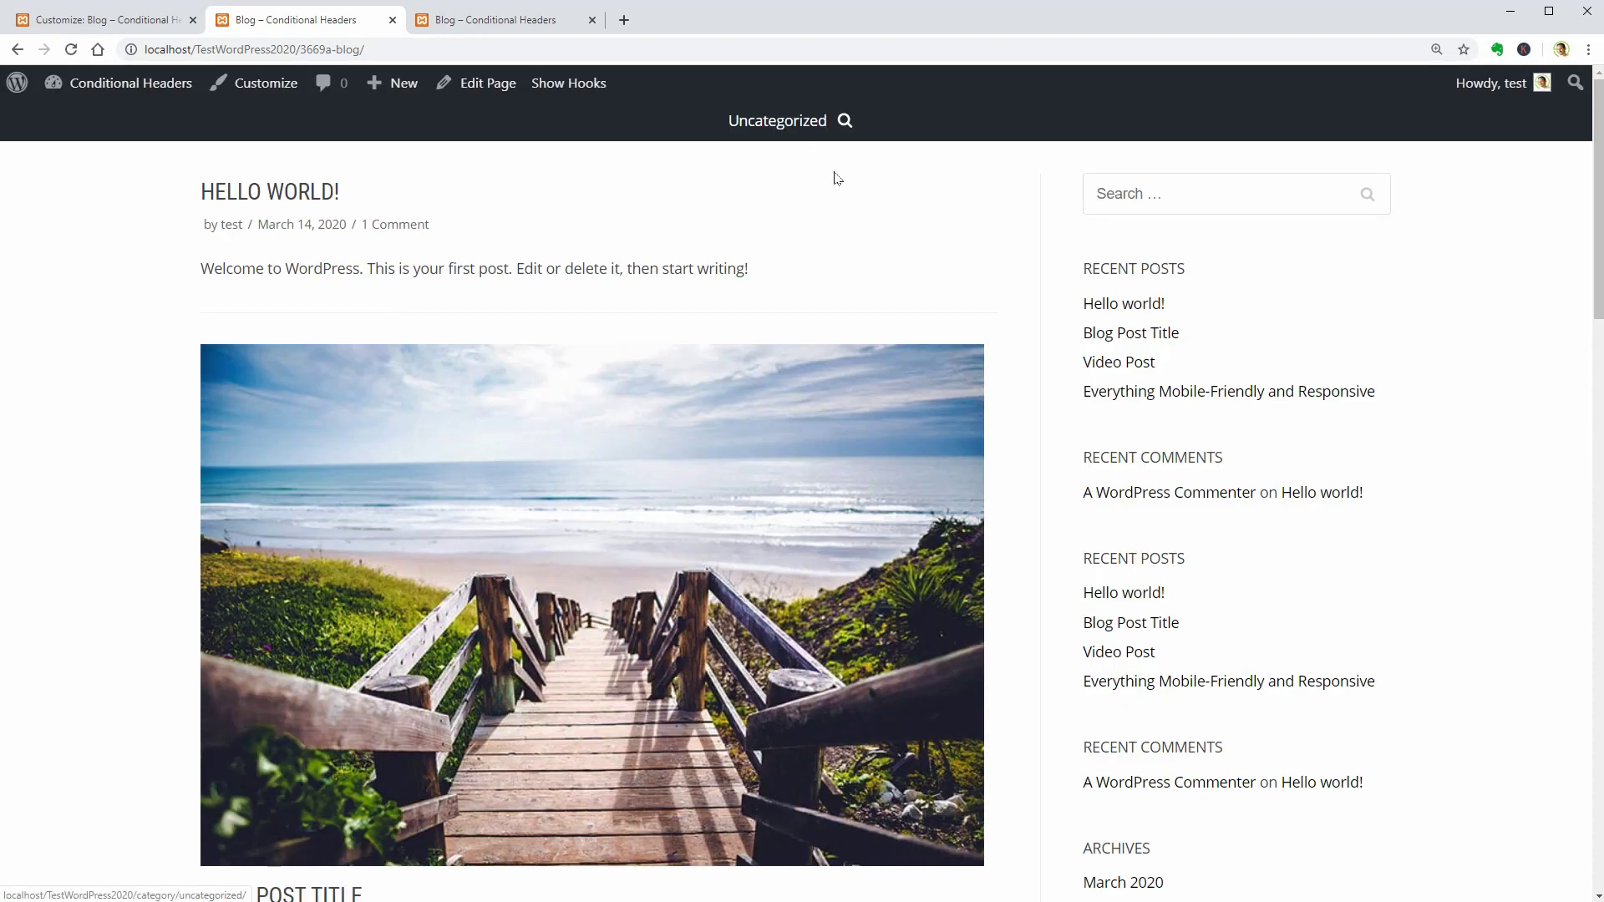
Add the Home page to the Blog menu used by the Secondary Menu.
left_click(129, 21)
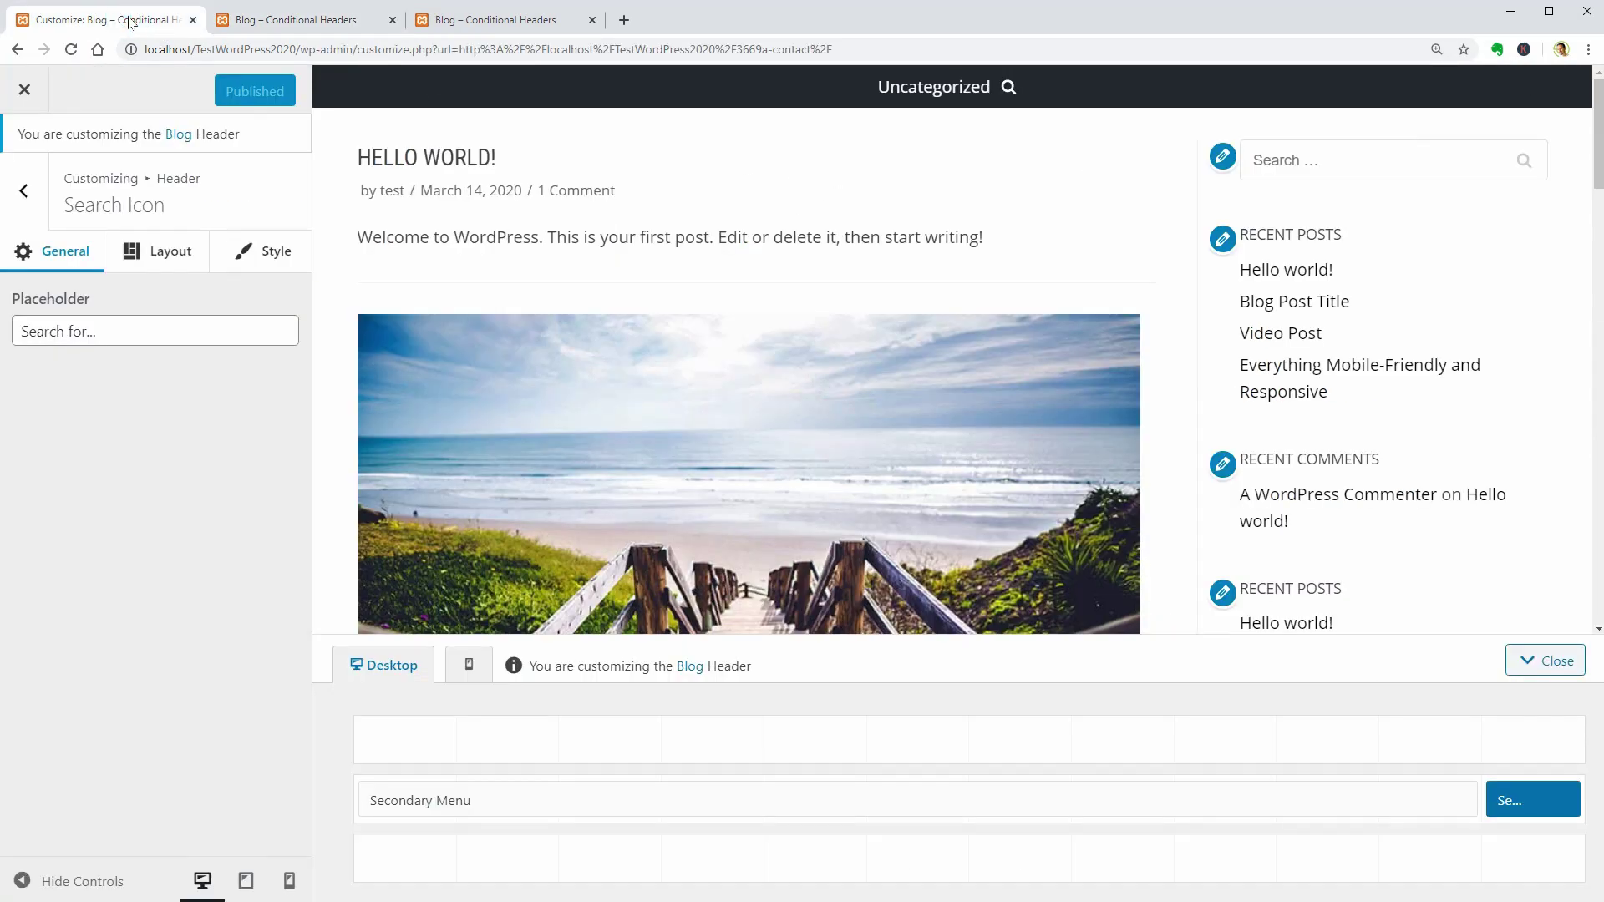
left_click(606, 803)
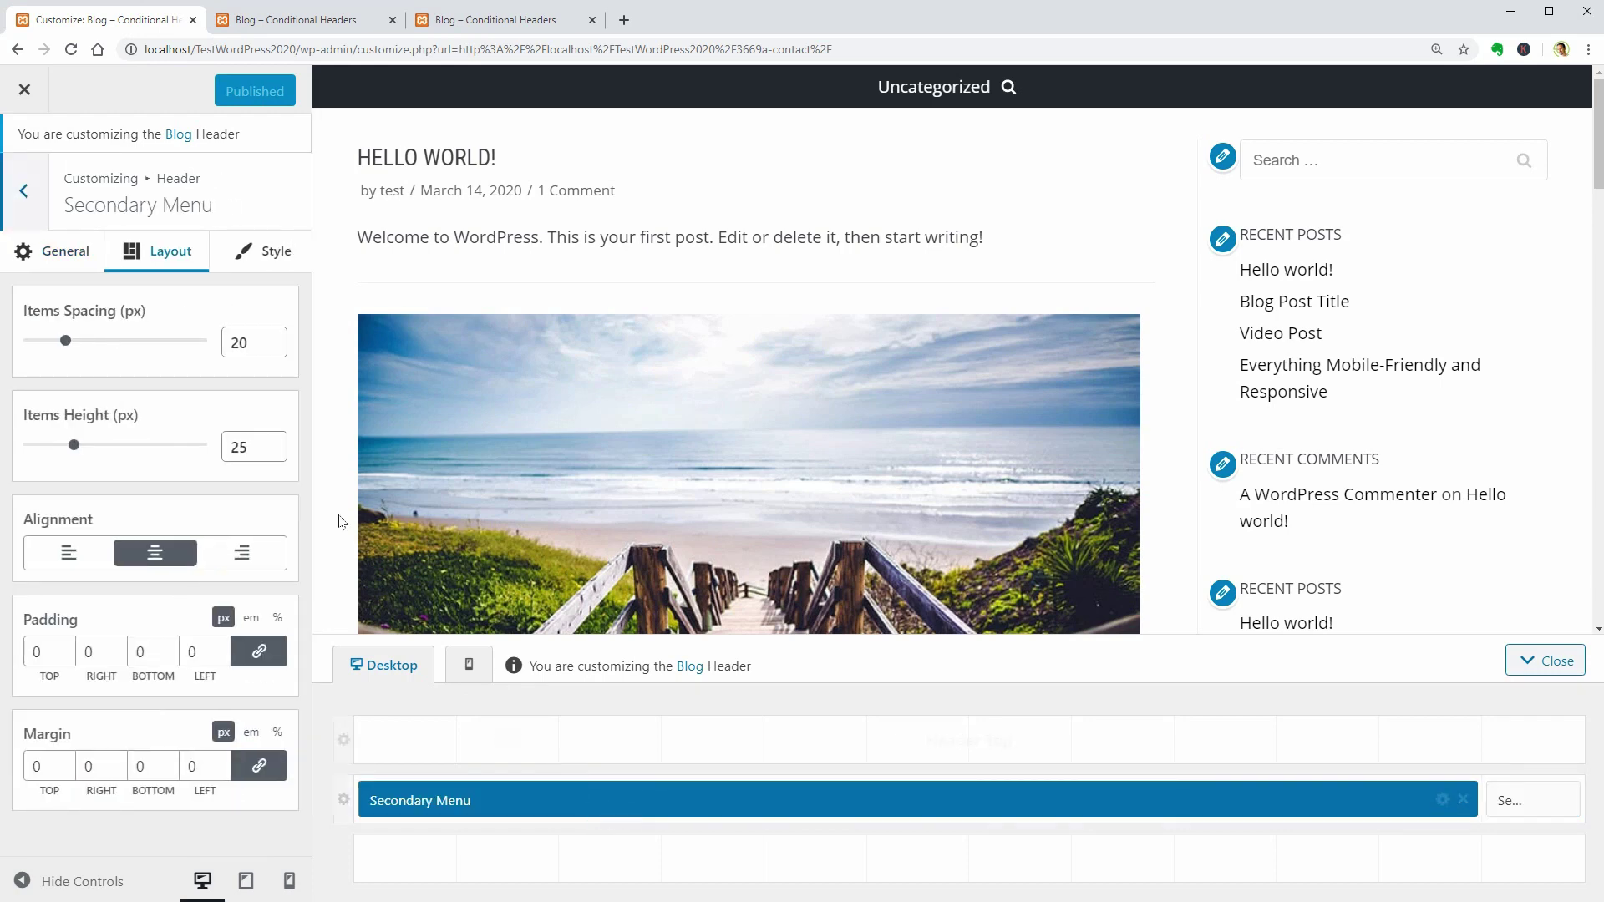
left_click(69, 253)
left_click(80, 302)
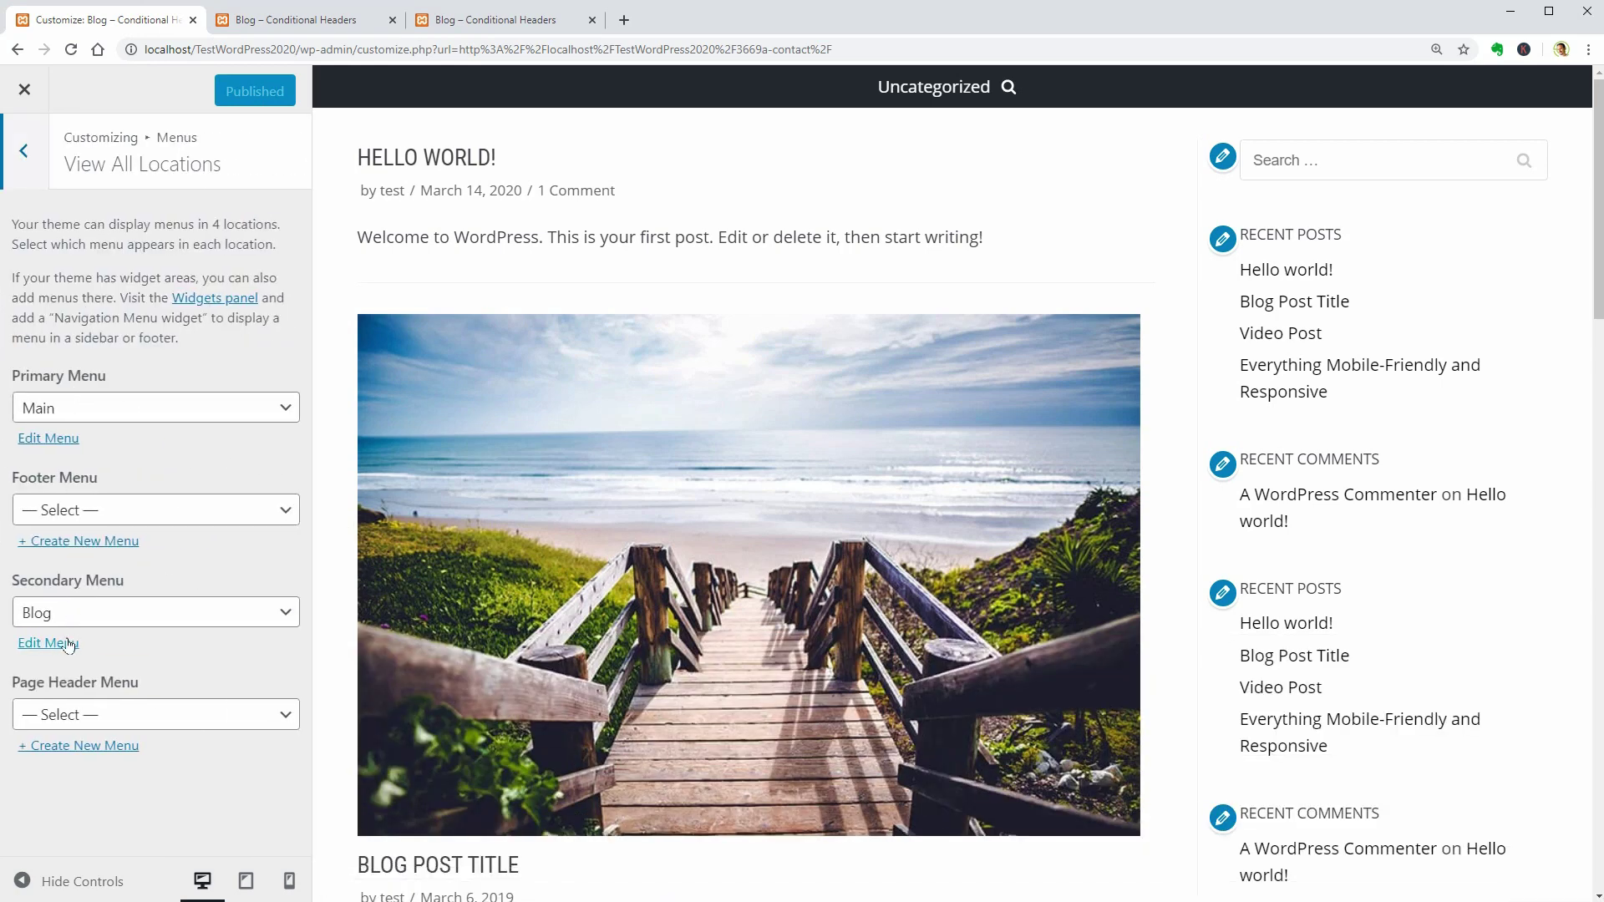
left_click(69, 645)
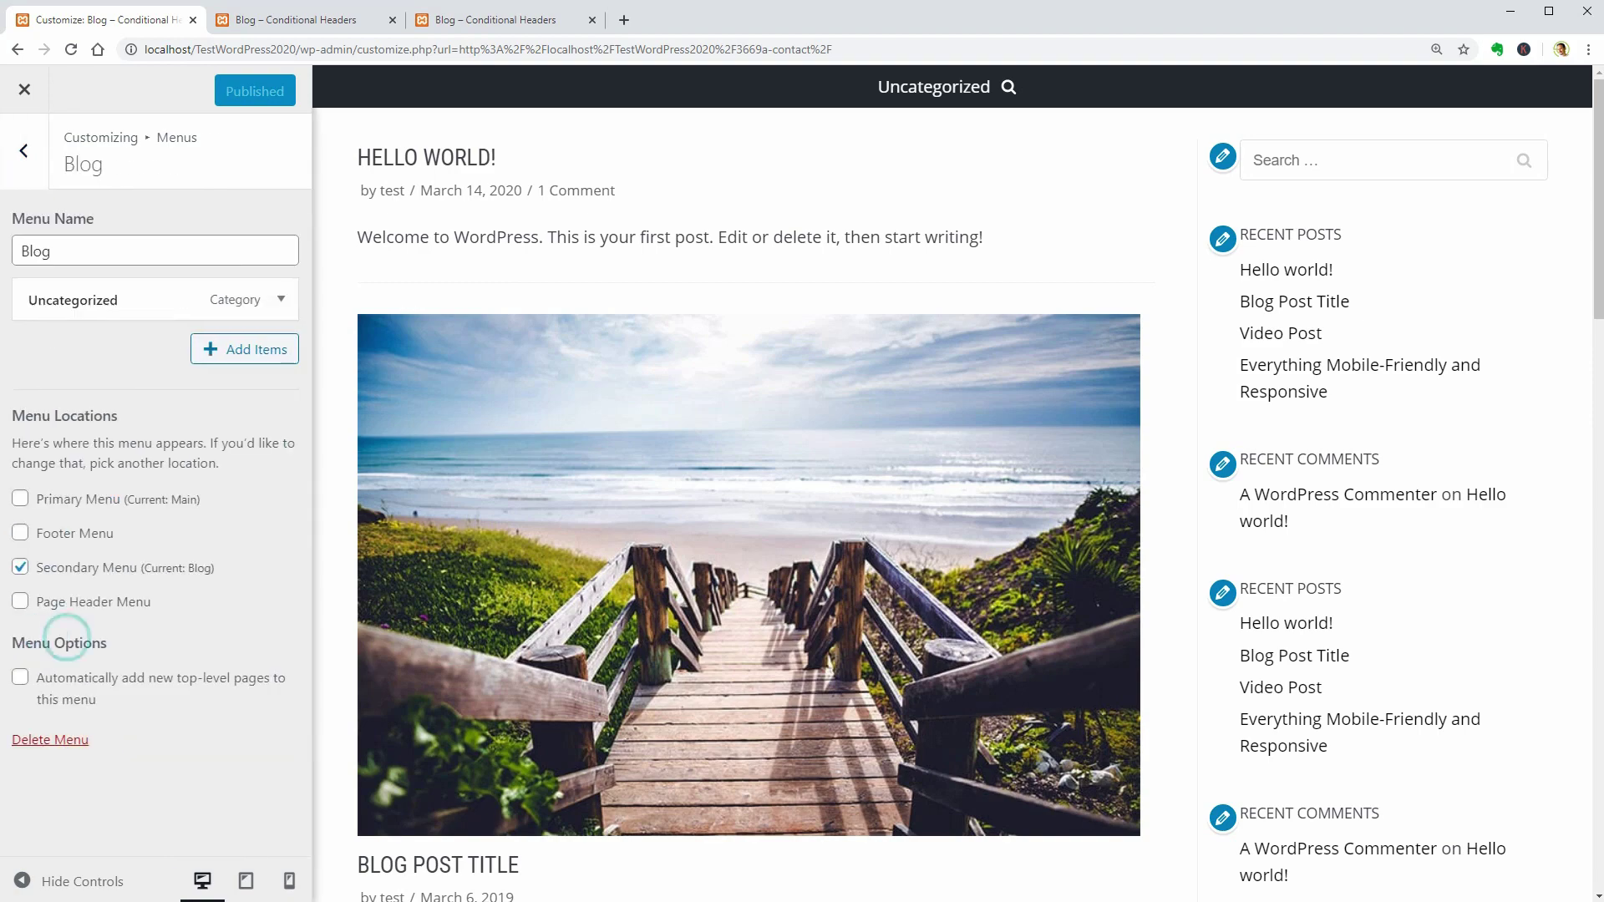
left_click(258, 351)
left_click(494, 186)
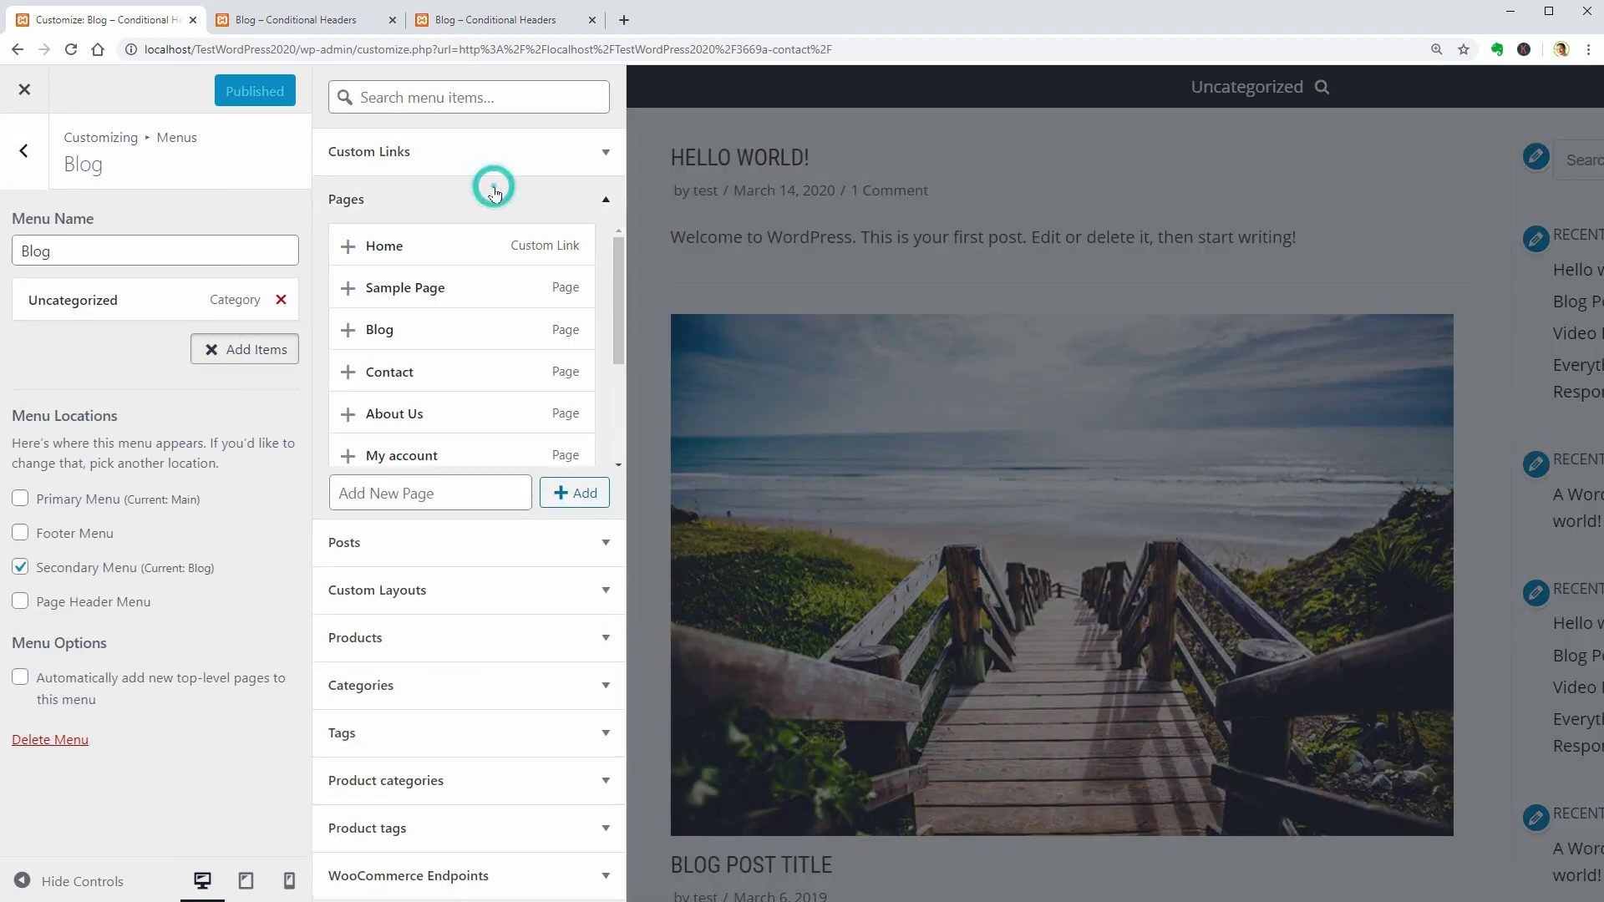
left_click(355, 248)
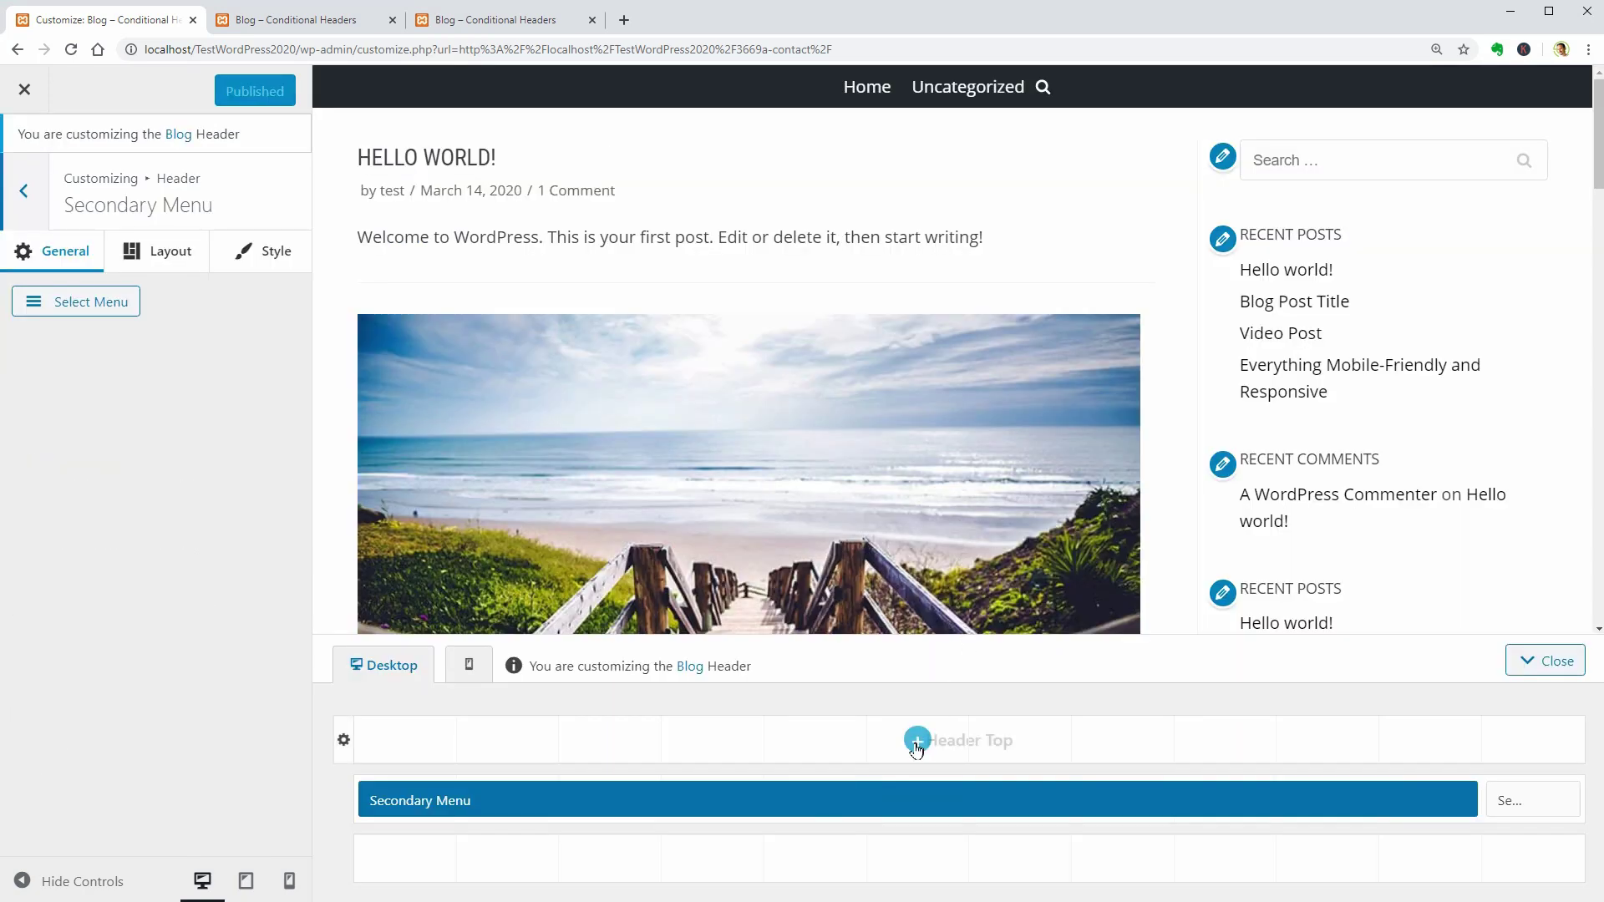
Add the Primary Menu to Header Top and keep its skin on light after trying dark.
left_click(917, 740)
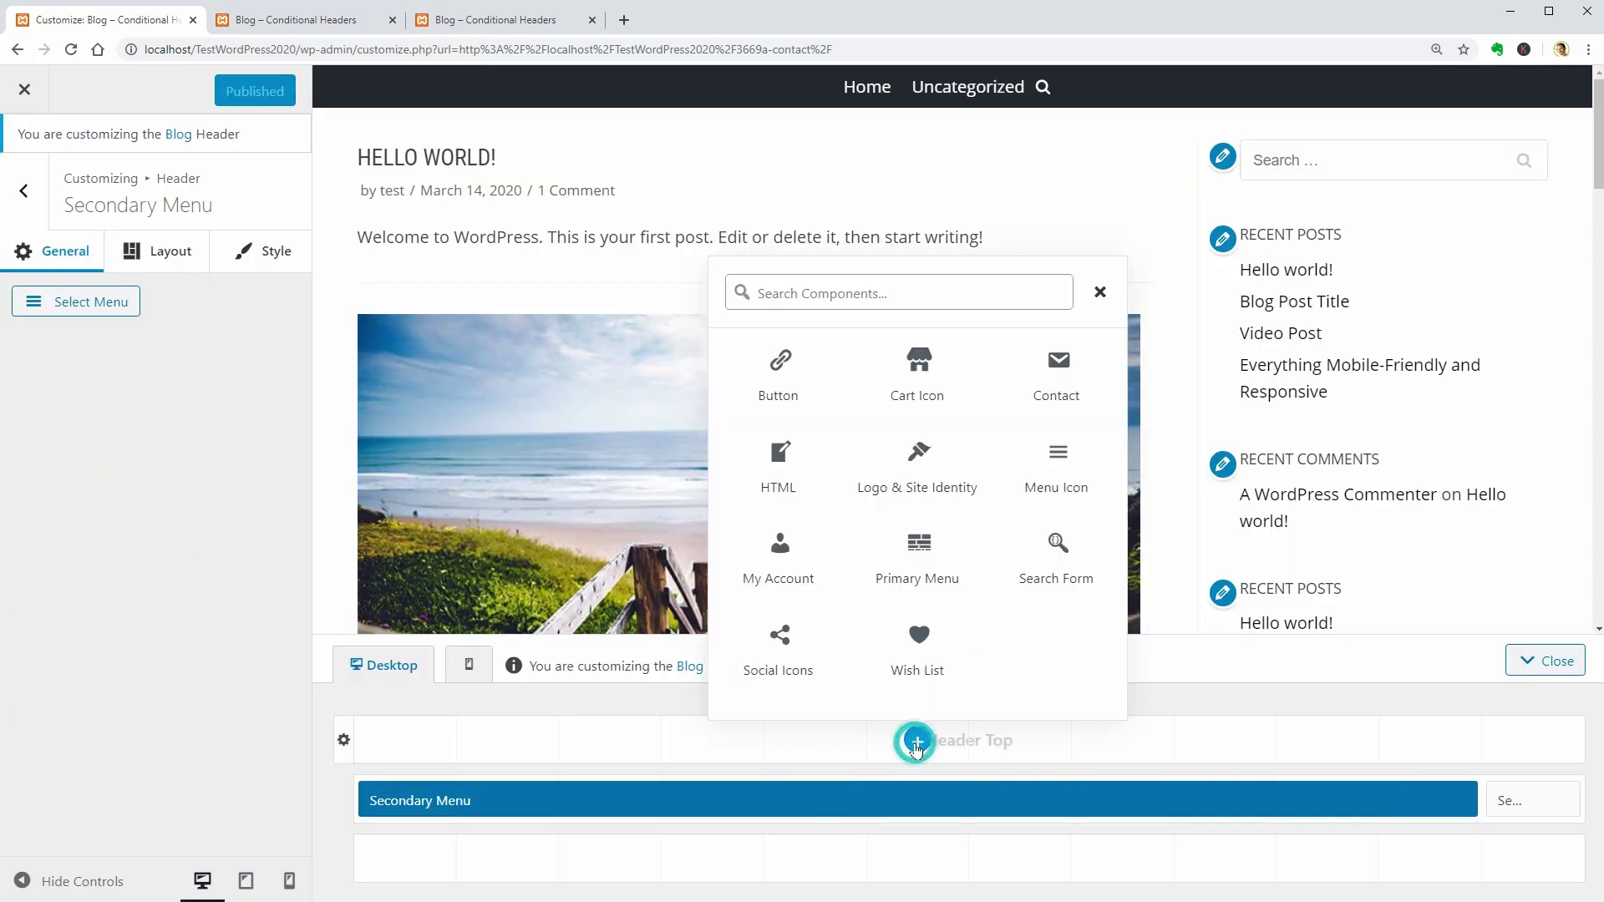
left_click(919, 550)
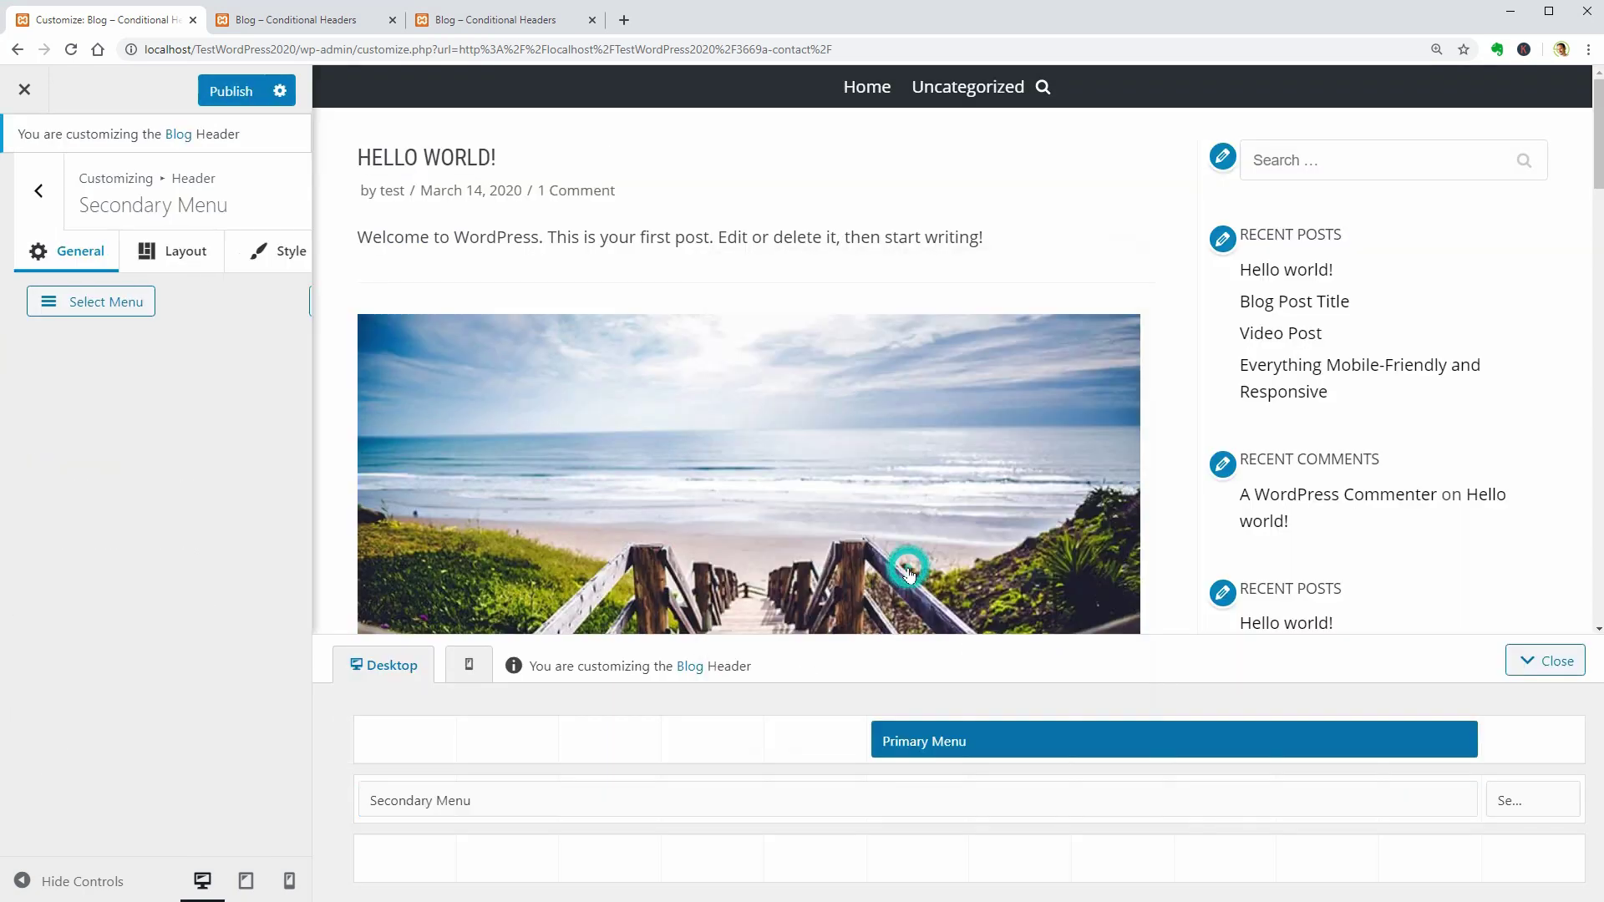
left_click(346, 740)
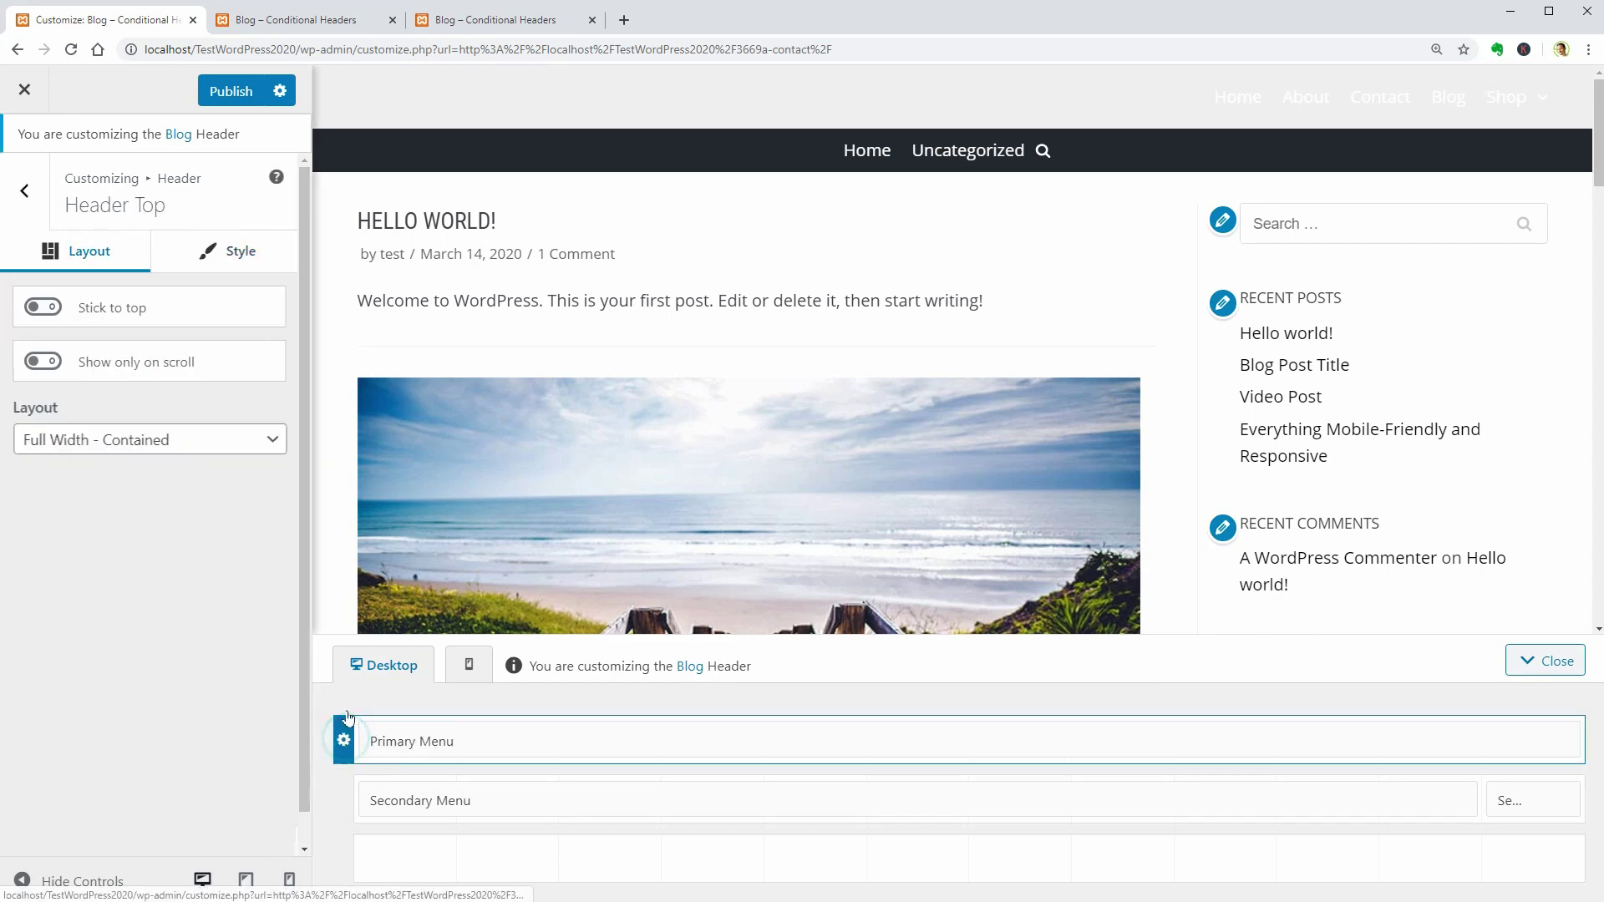
left_click(234, 251)
left_click(221, 459)
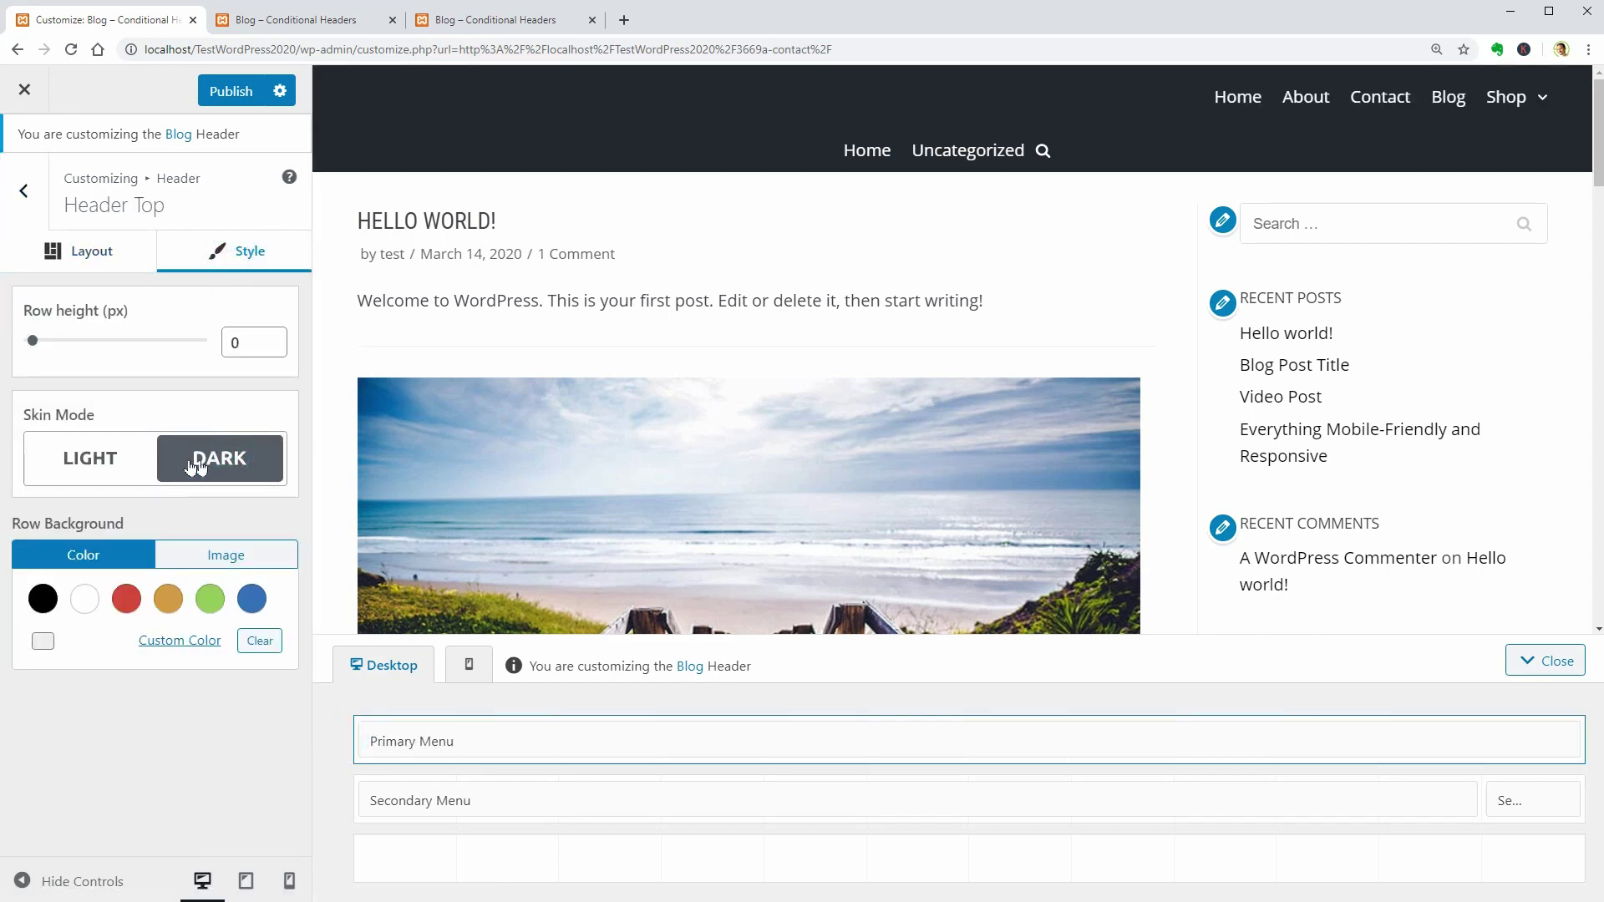
left_click(101, 467)
Give the top row an orange background and preview the header on mobile.
left_click(168, 598)
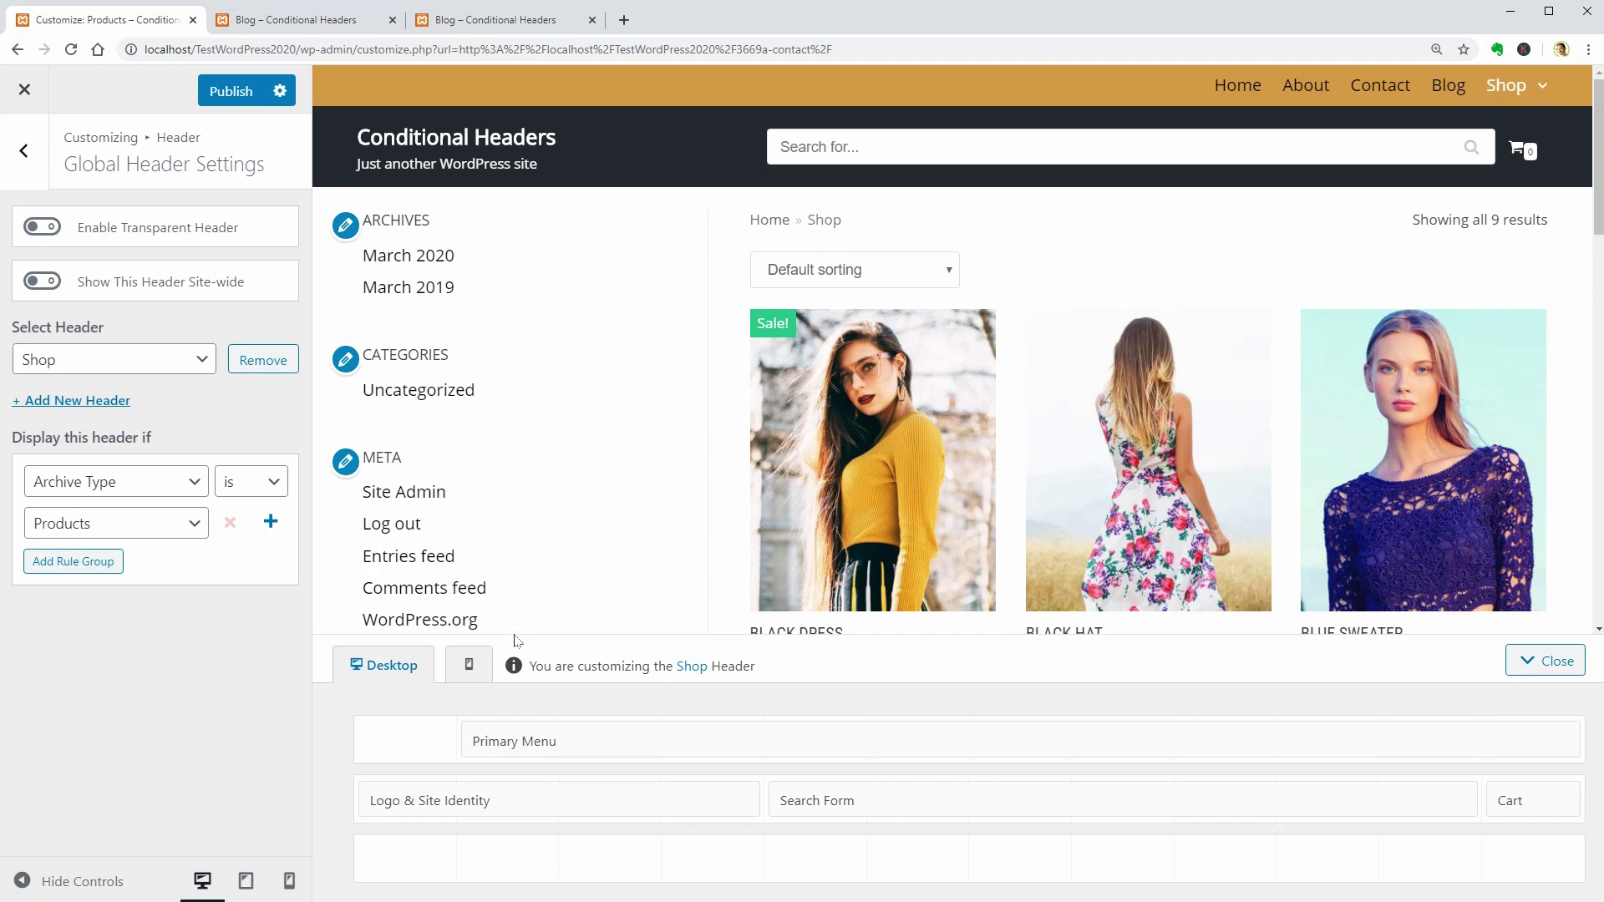
left_click(468, 664)
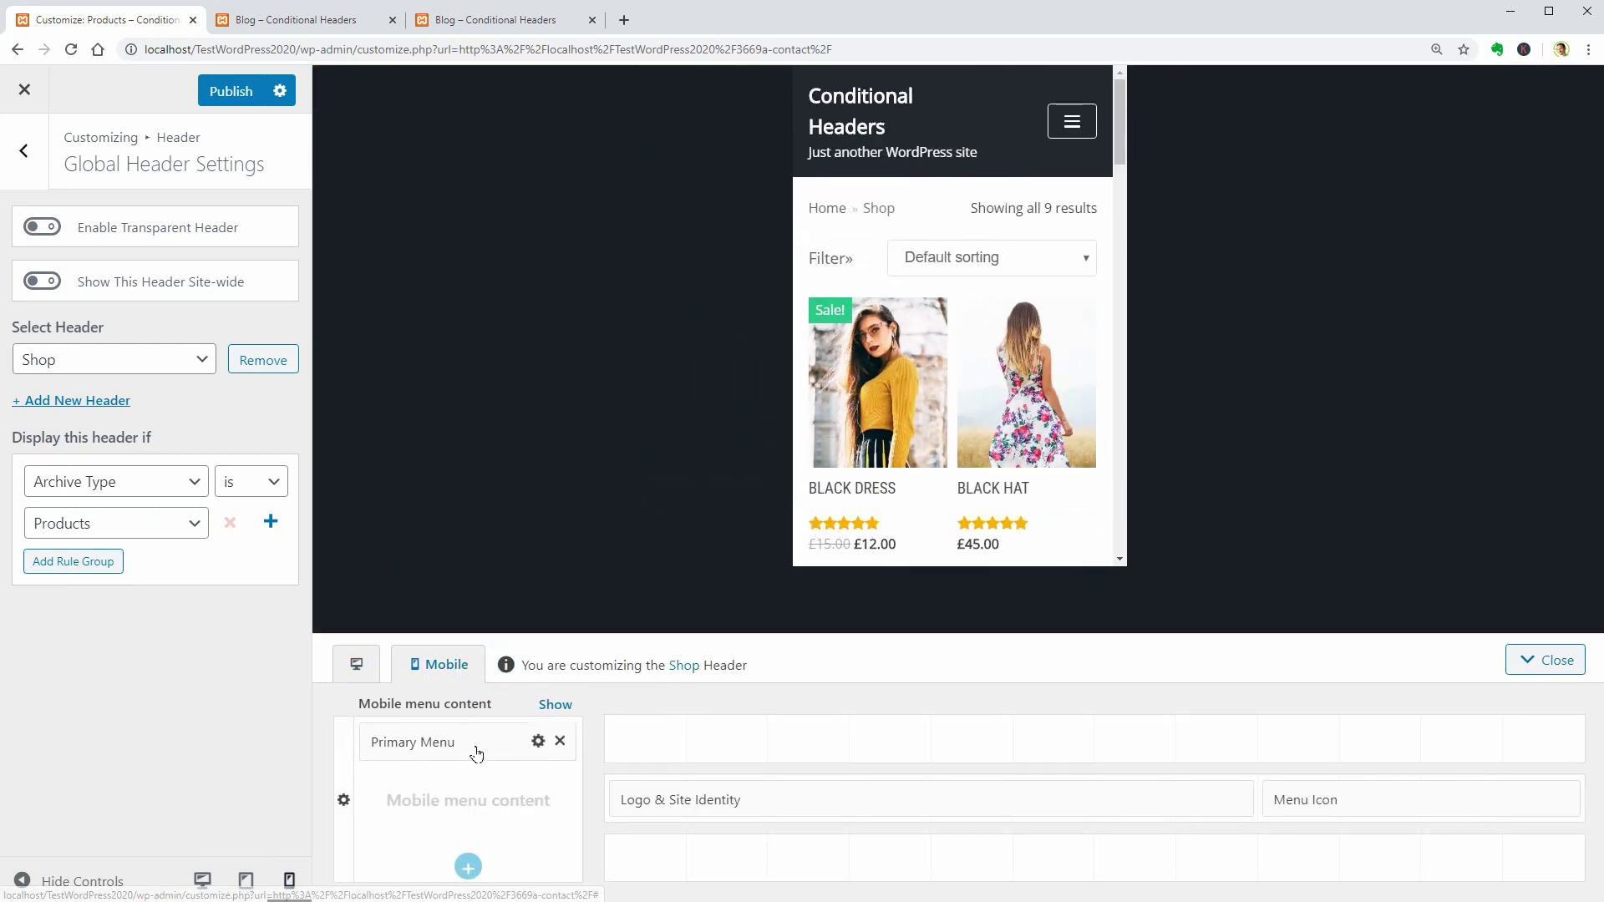
left_click(553, 706)
left_click(553, 706)
left_click(502, 744)
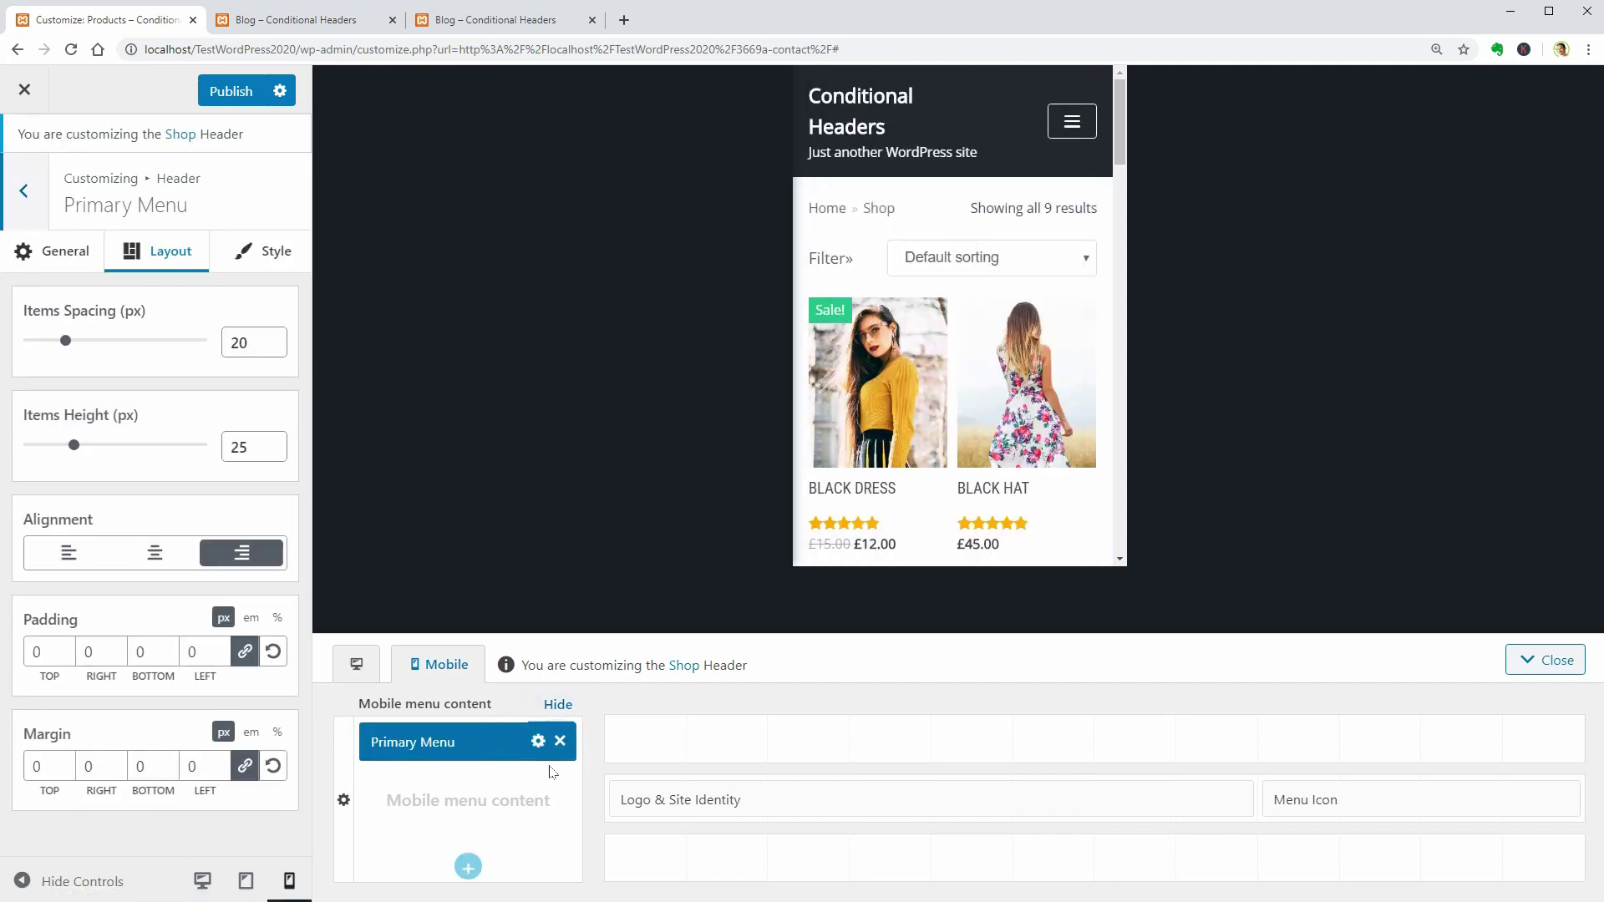
Set the mobile logo max width to 53 px, then return to the desktop preview.
left_click(815, 802)
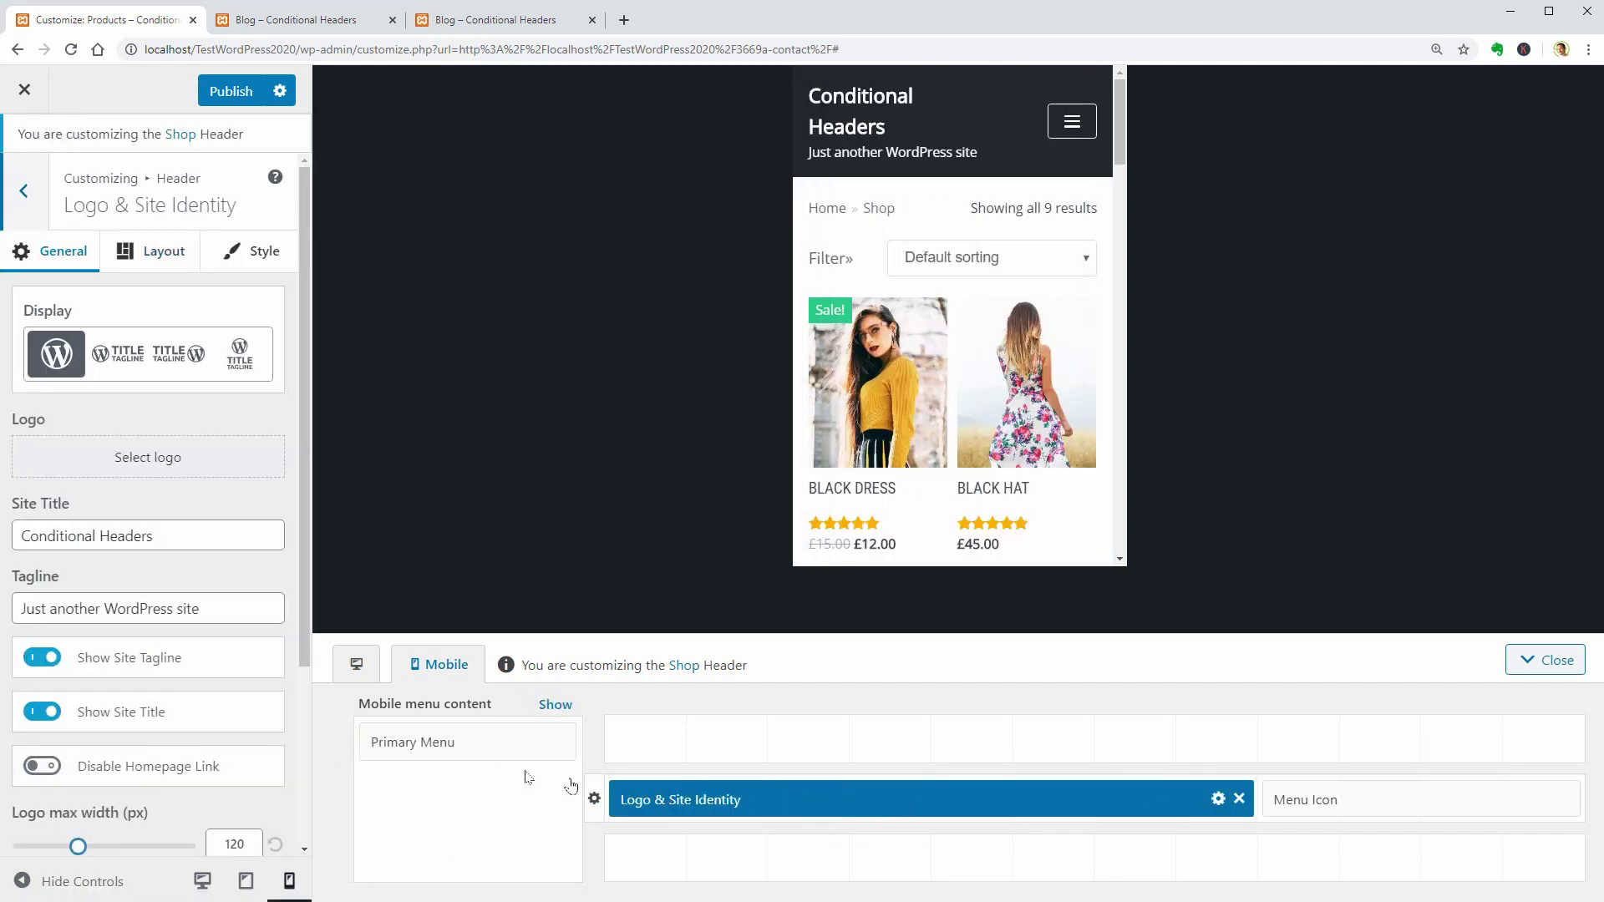
left_click(43, 775)
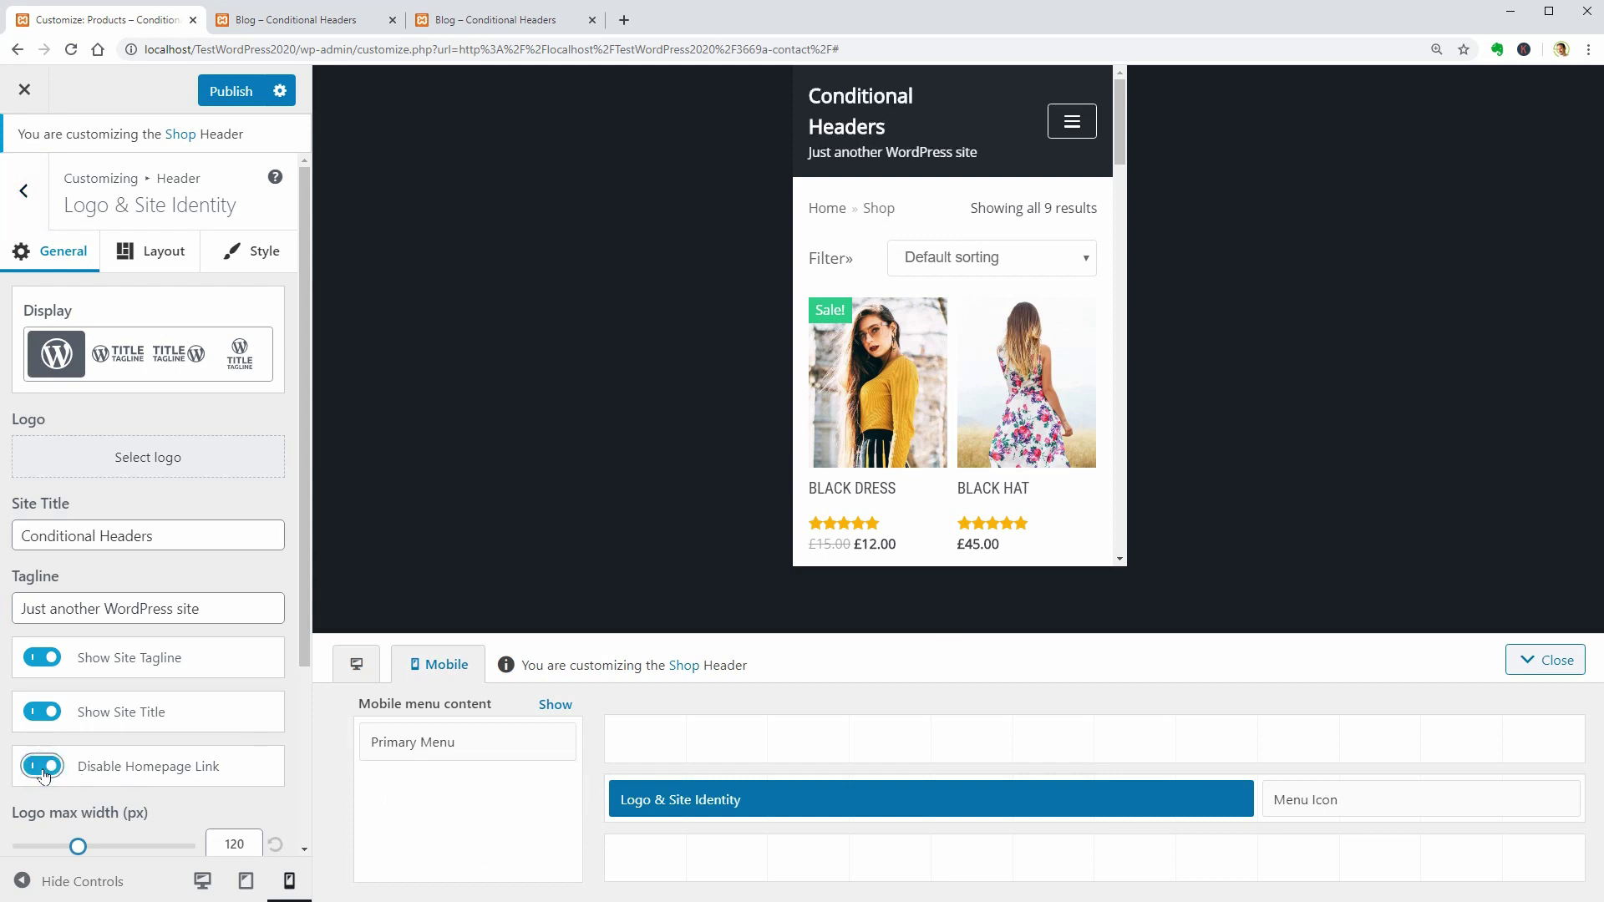
left_click(44, 774)
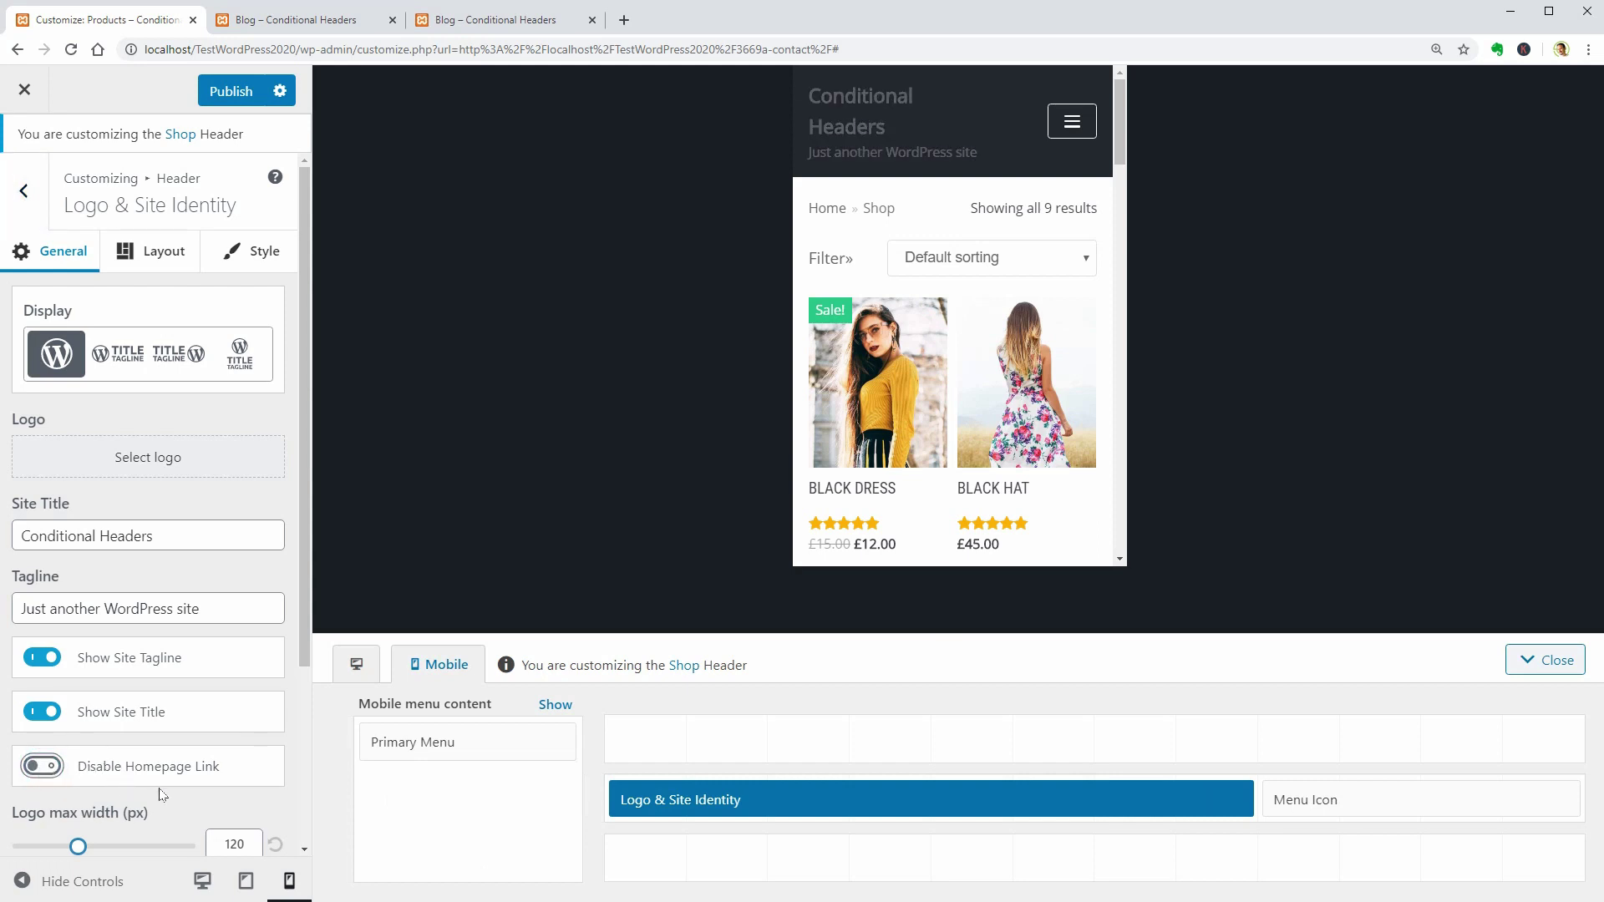
scroll(161, 793, "down", 2)
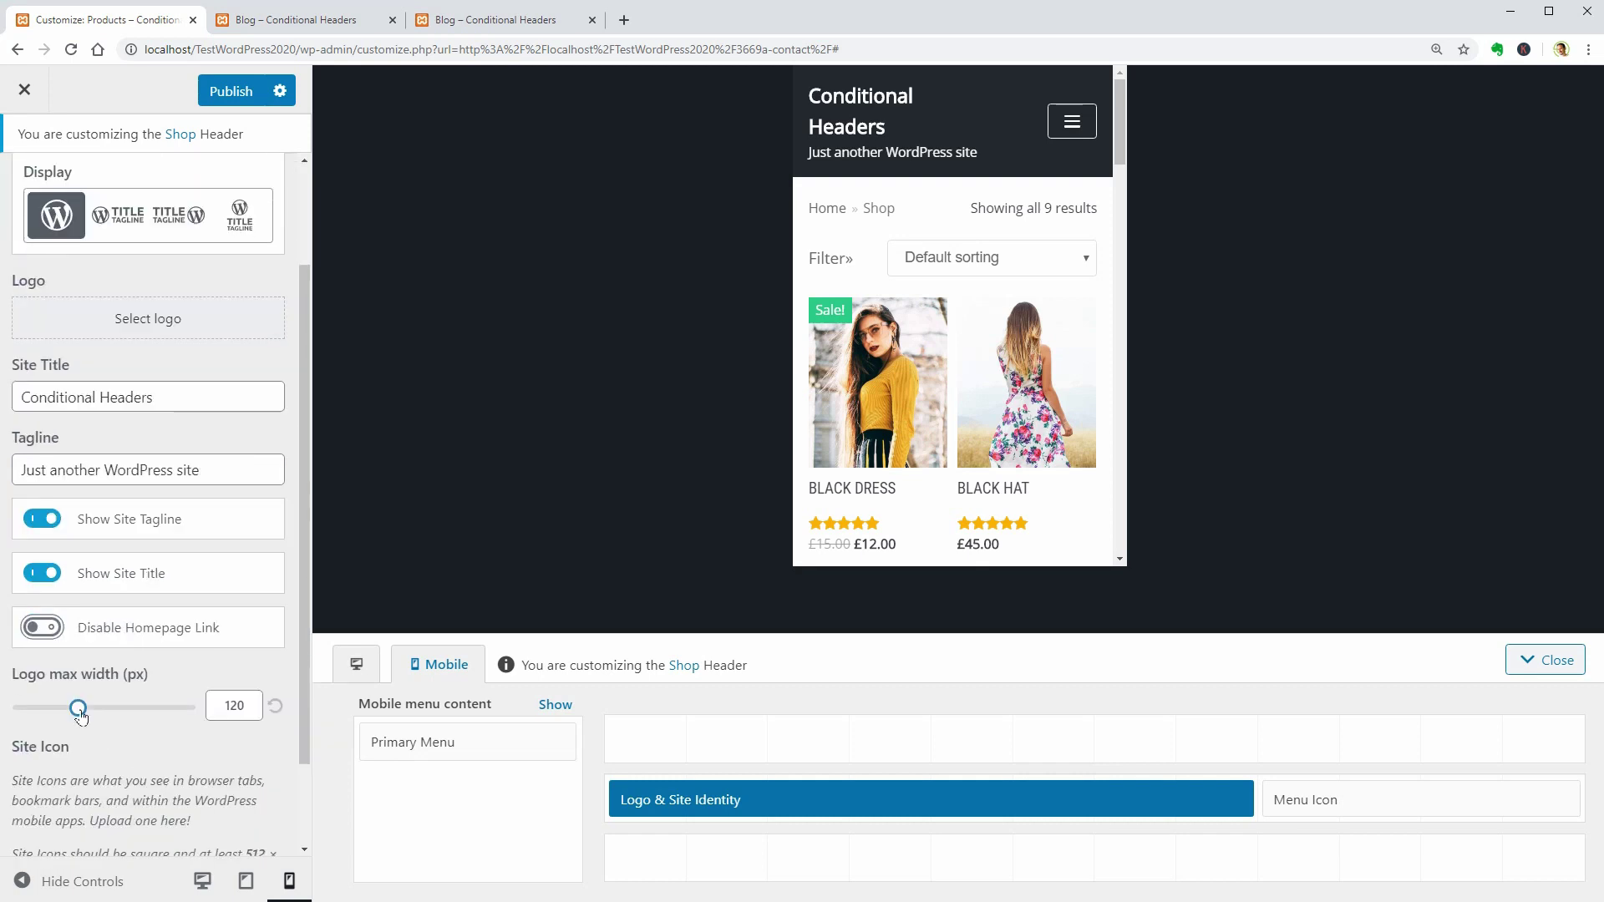
left_click_drag(80, 716, 48, 716)
mouse_move(429, 826)
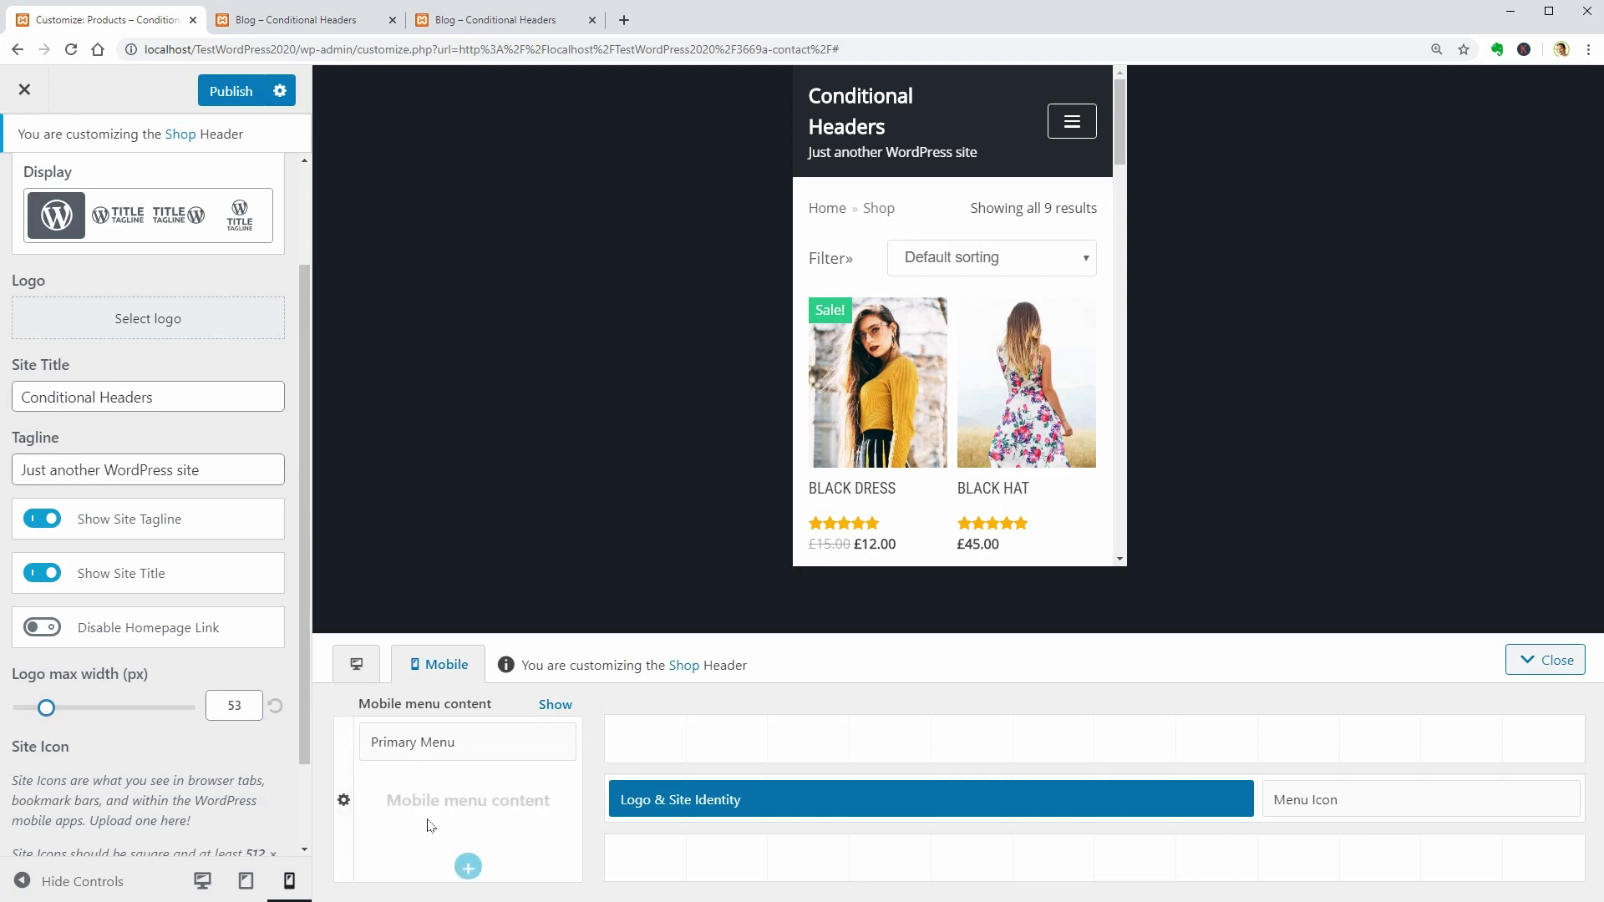
left_click(357, 668)
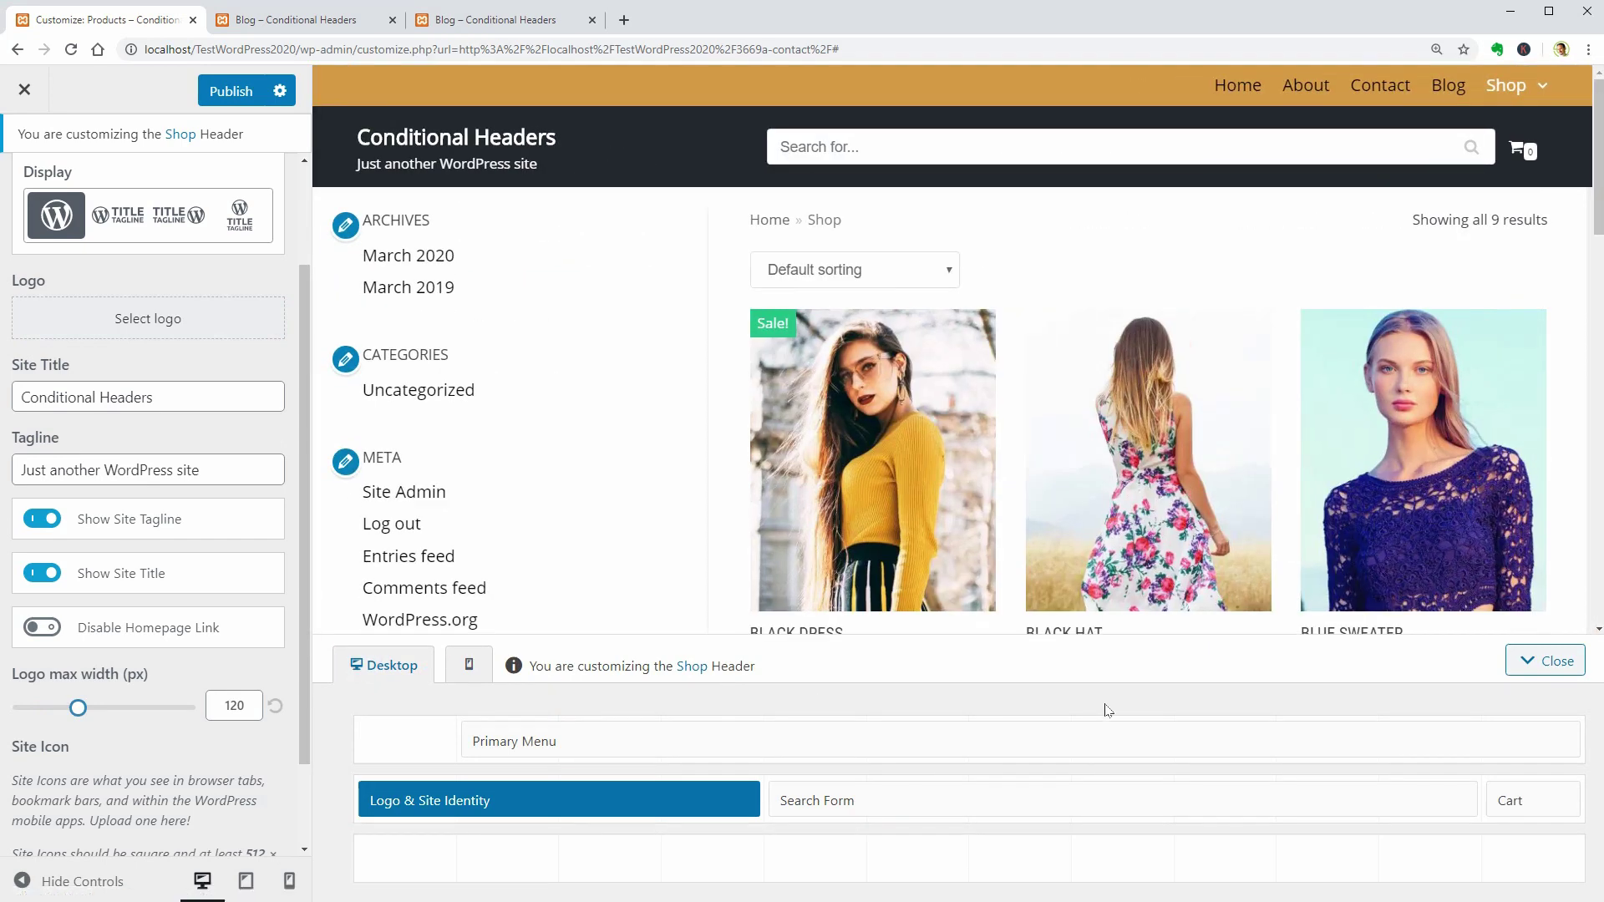